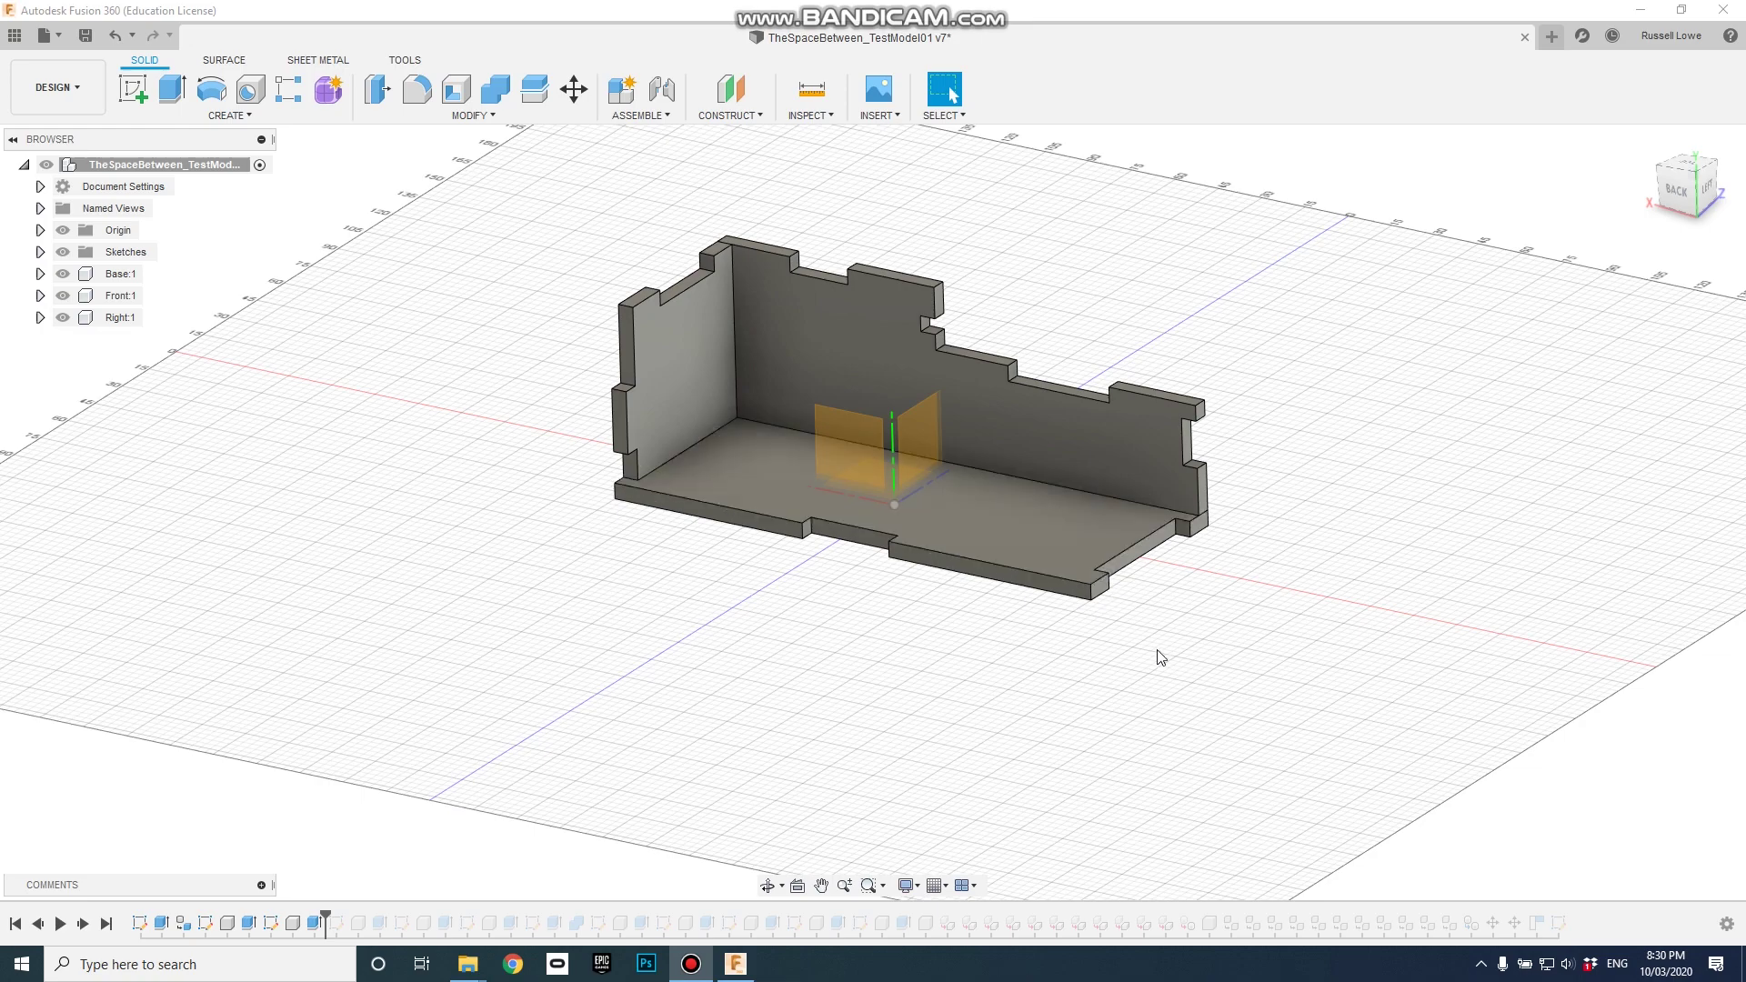
Orbit the existing model to inspect it from several angles.
middle_click_drag(864, 558, 1070, 505, "shift")
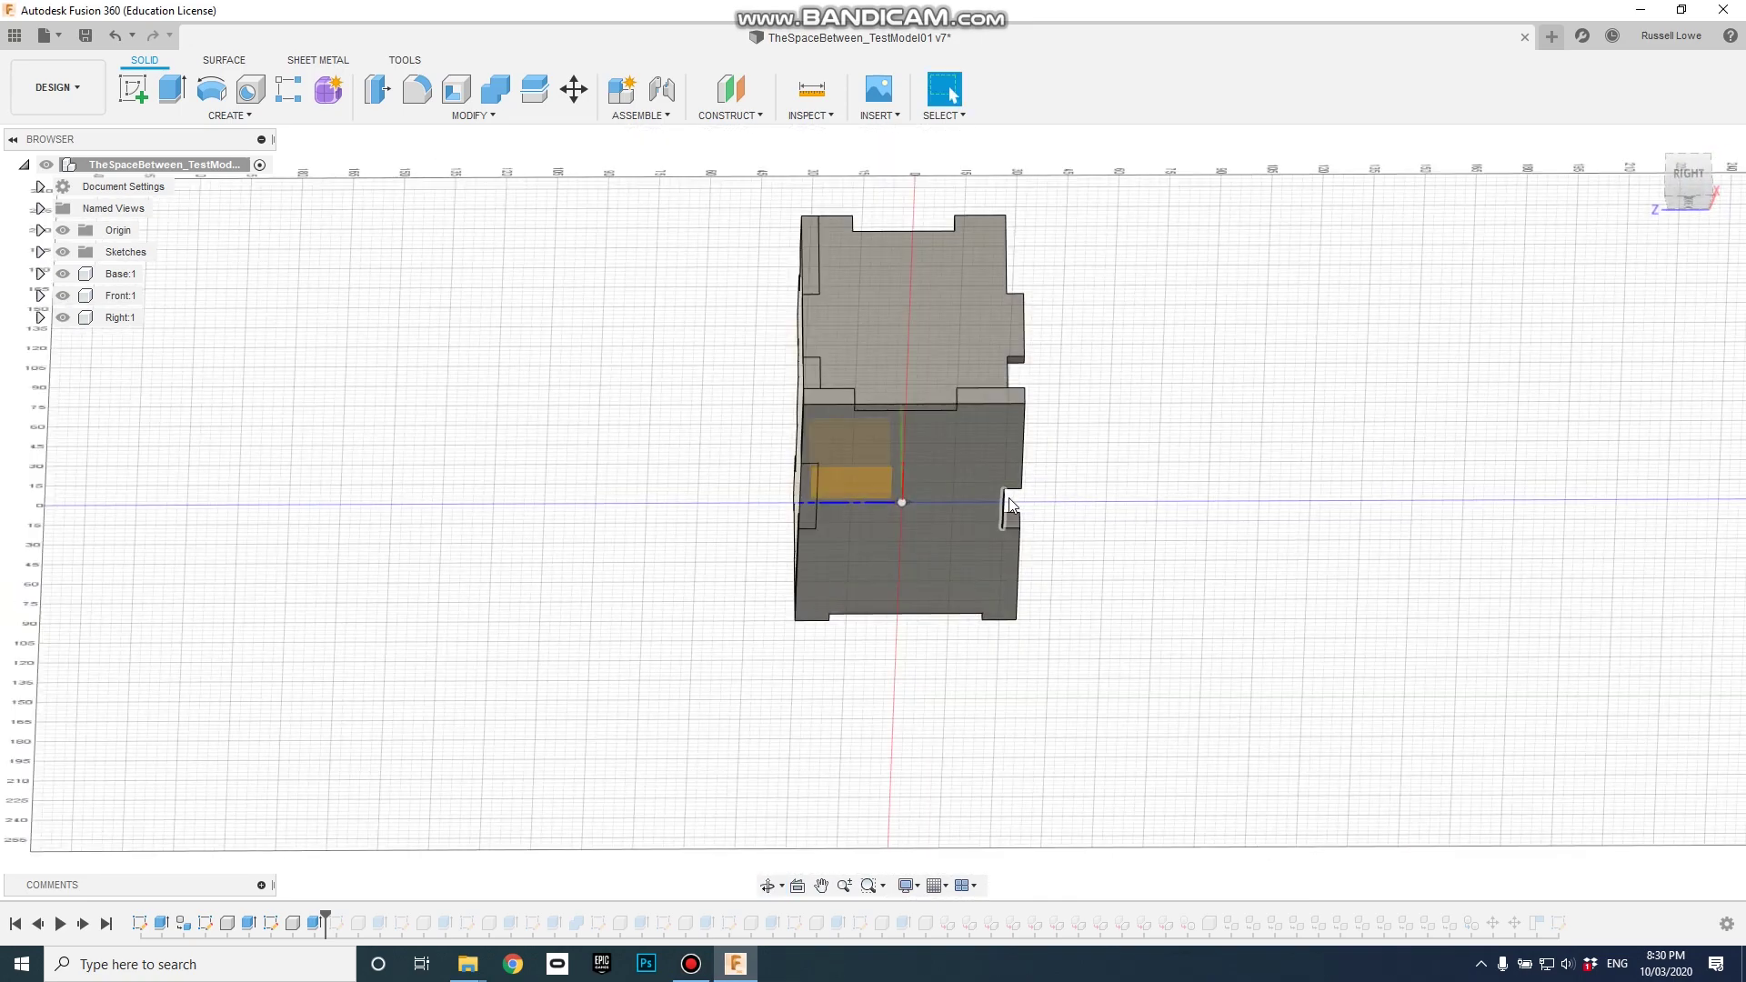
middle_click_drag(898, 398, 970, 560, "shift")
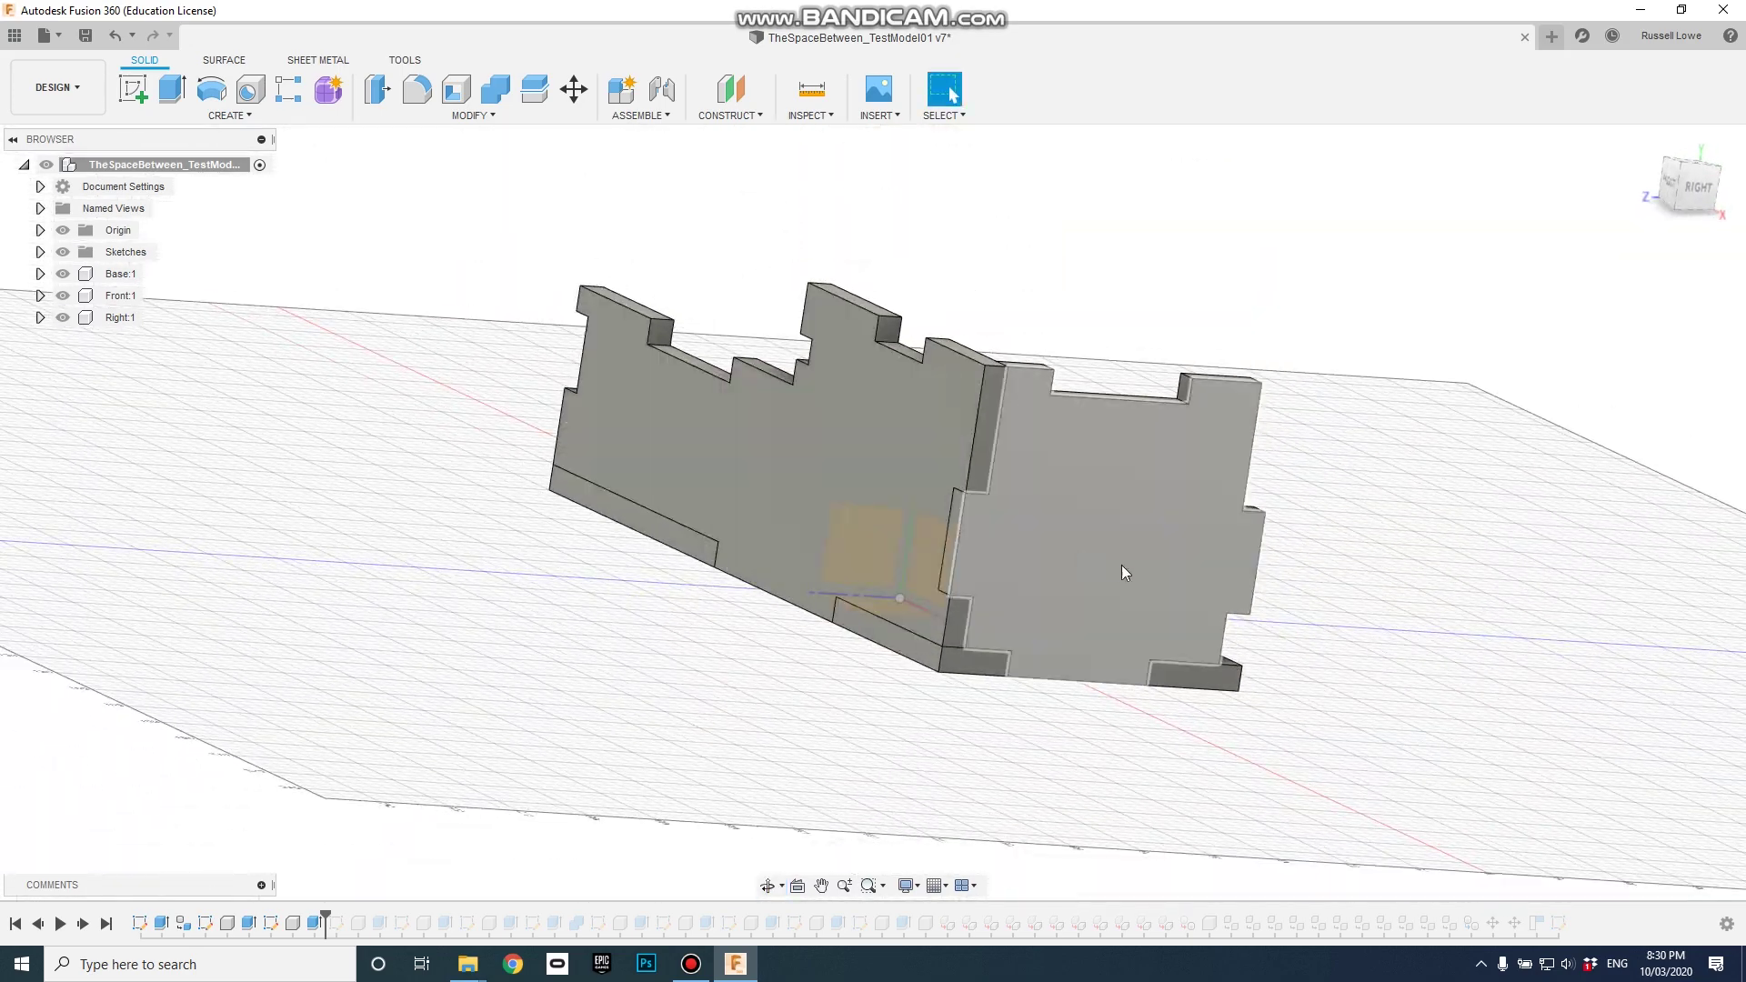
middle_click_drag(1122, 573, 800, 546, "shift")
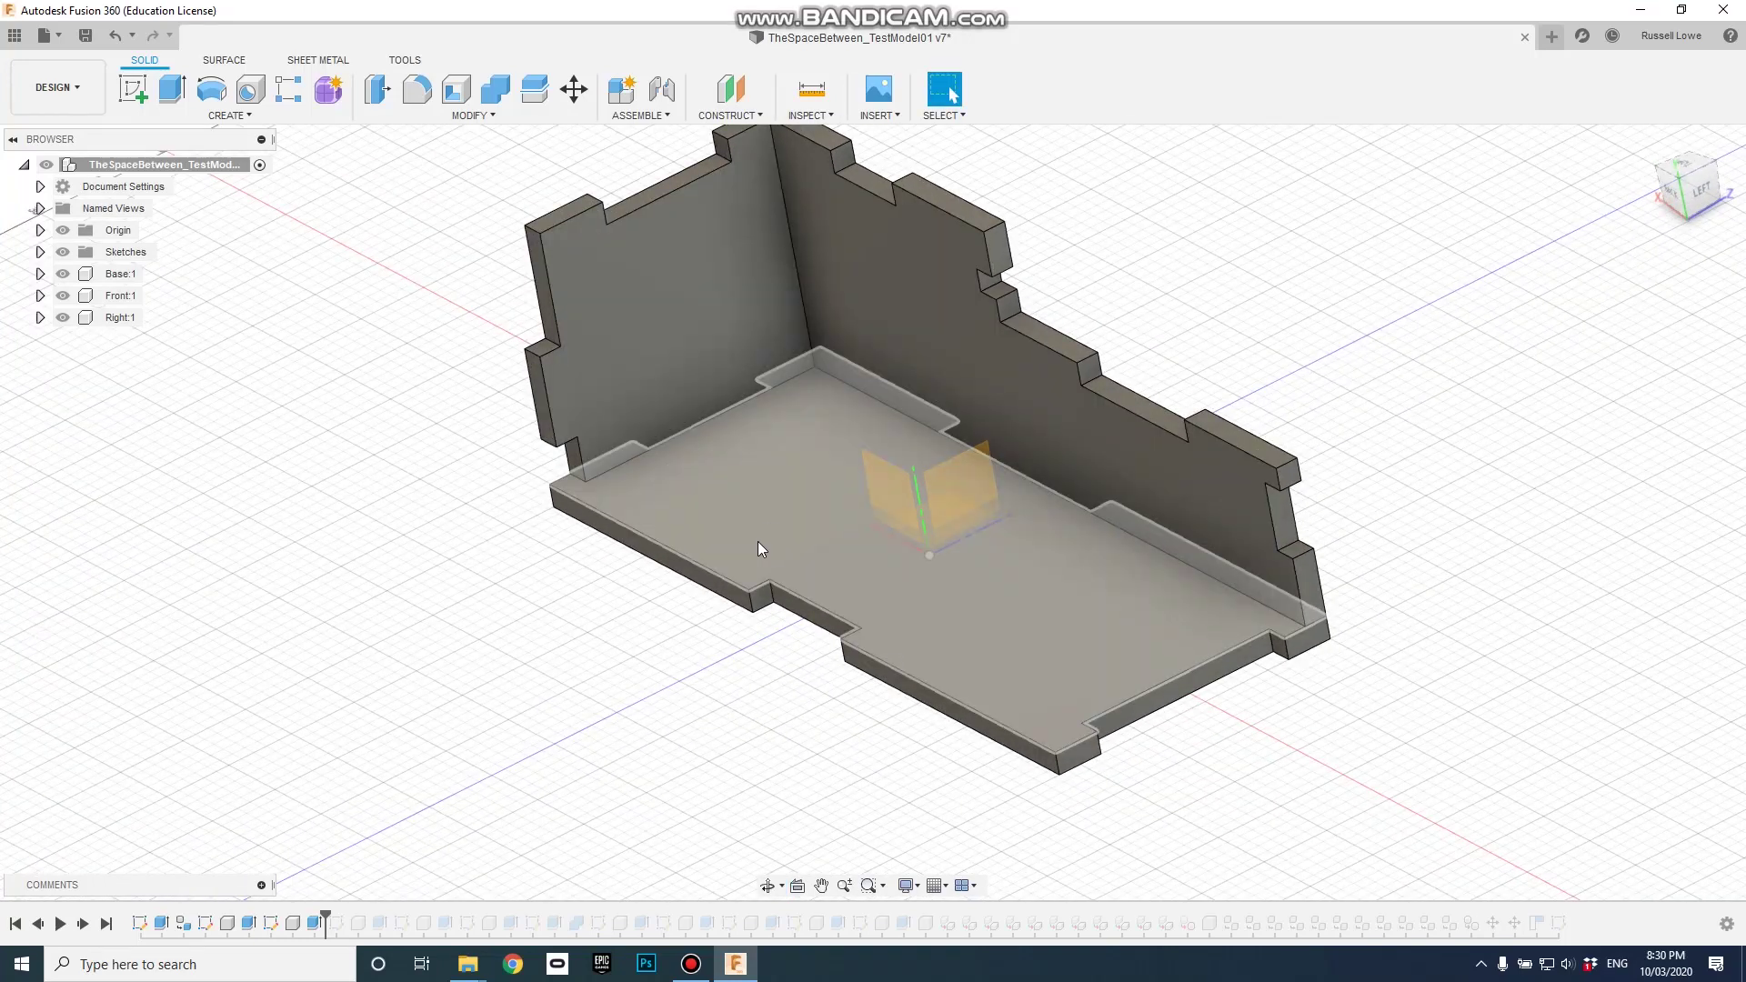
scroll(1081, 630, "down", 2)
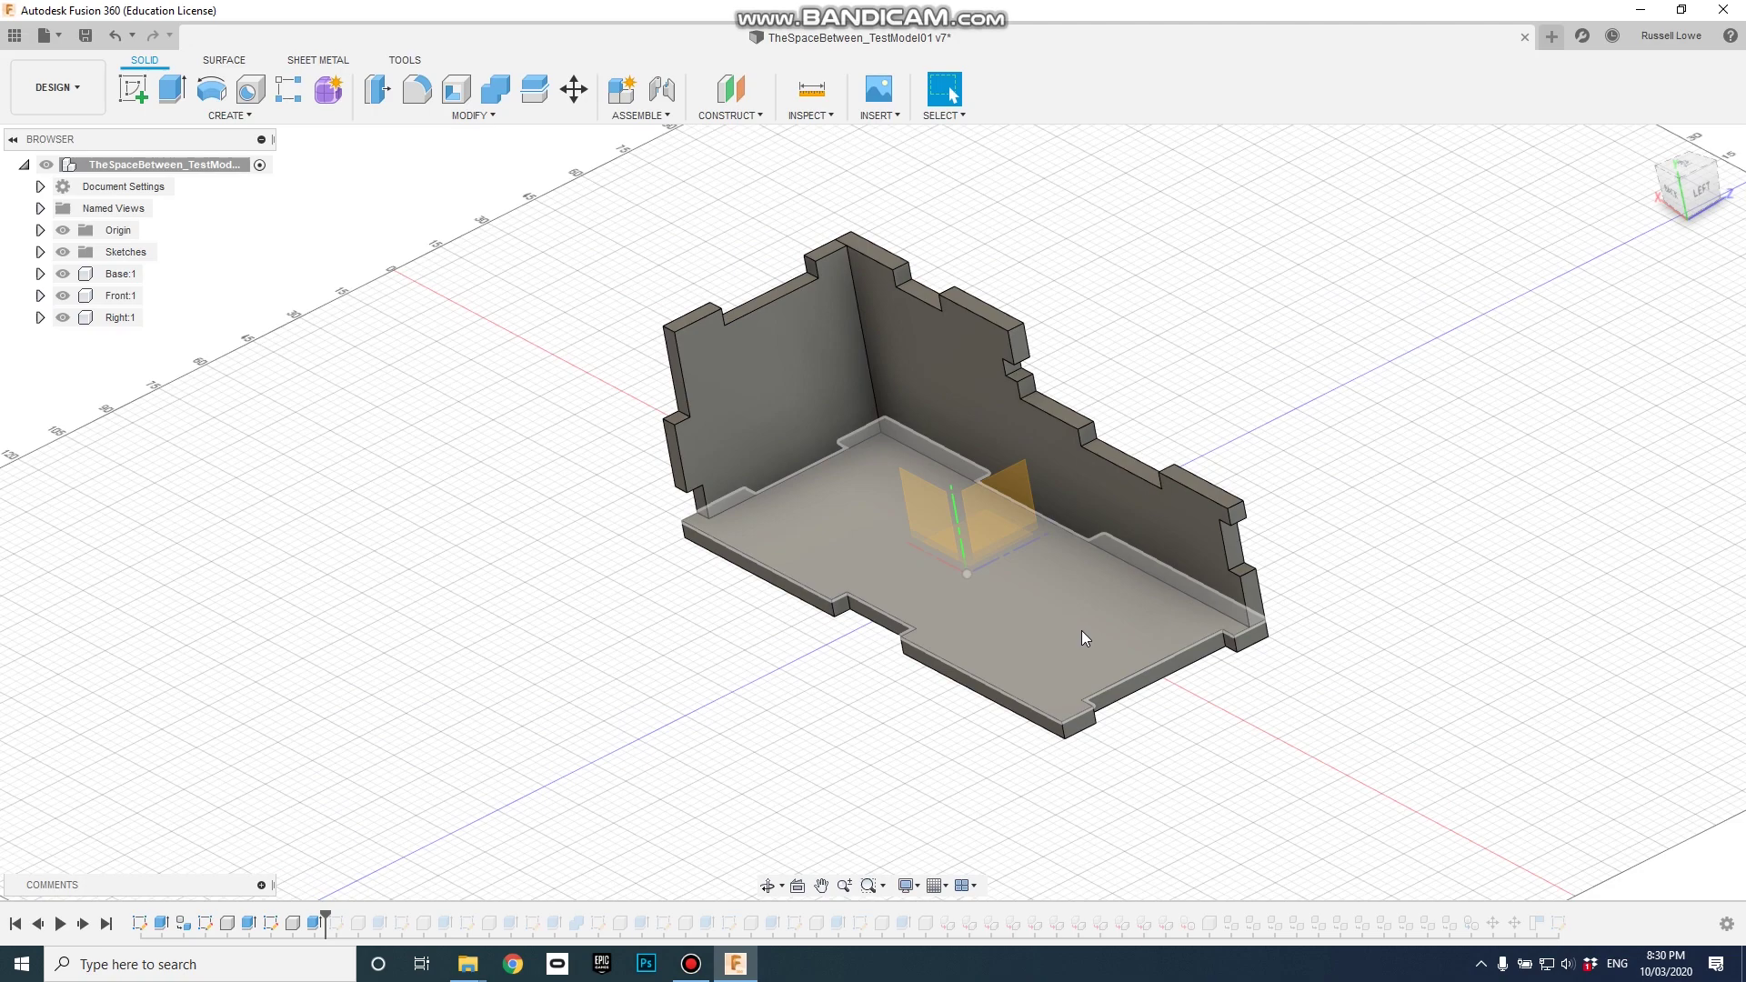
middle_click_drag(1024, 622, 1028, 662, "shift")
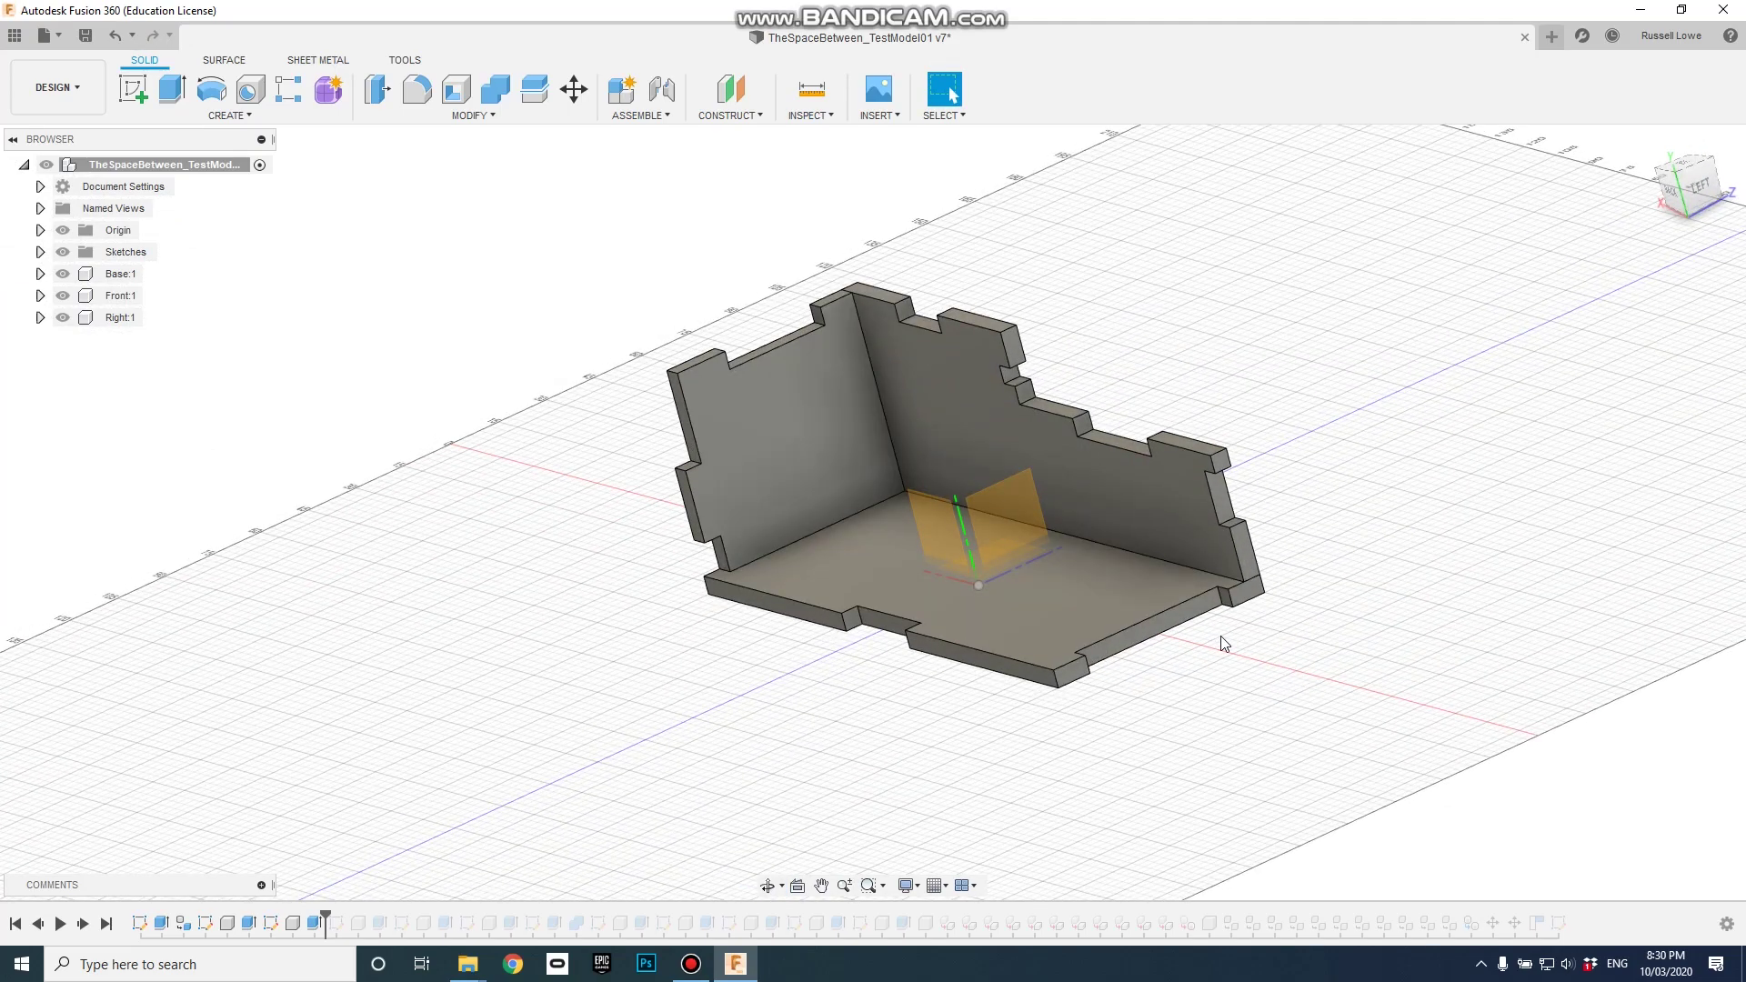
middle_click_drag(1256, 607, 1306, 607, "shift")
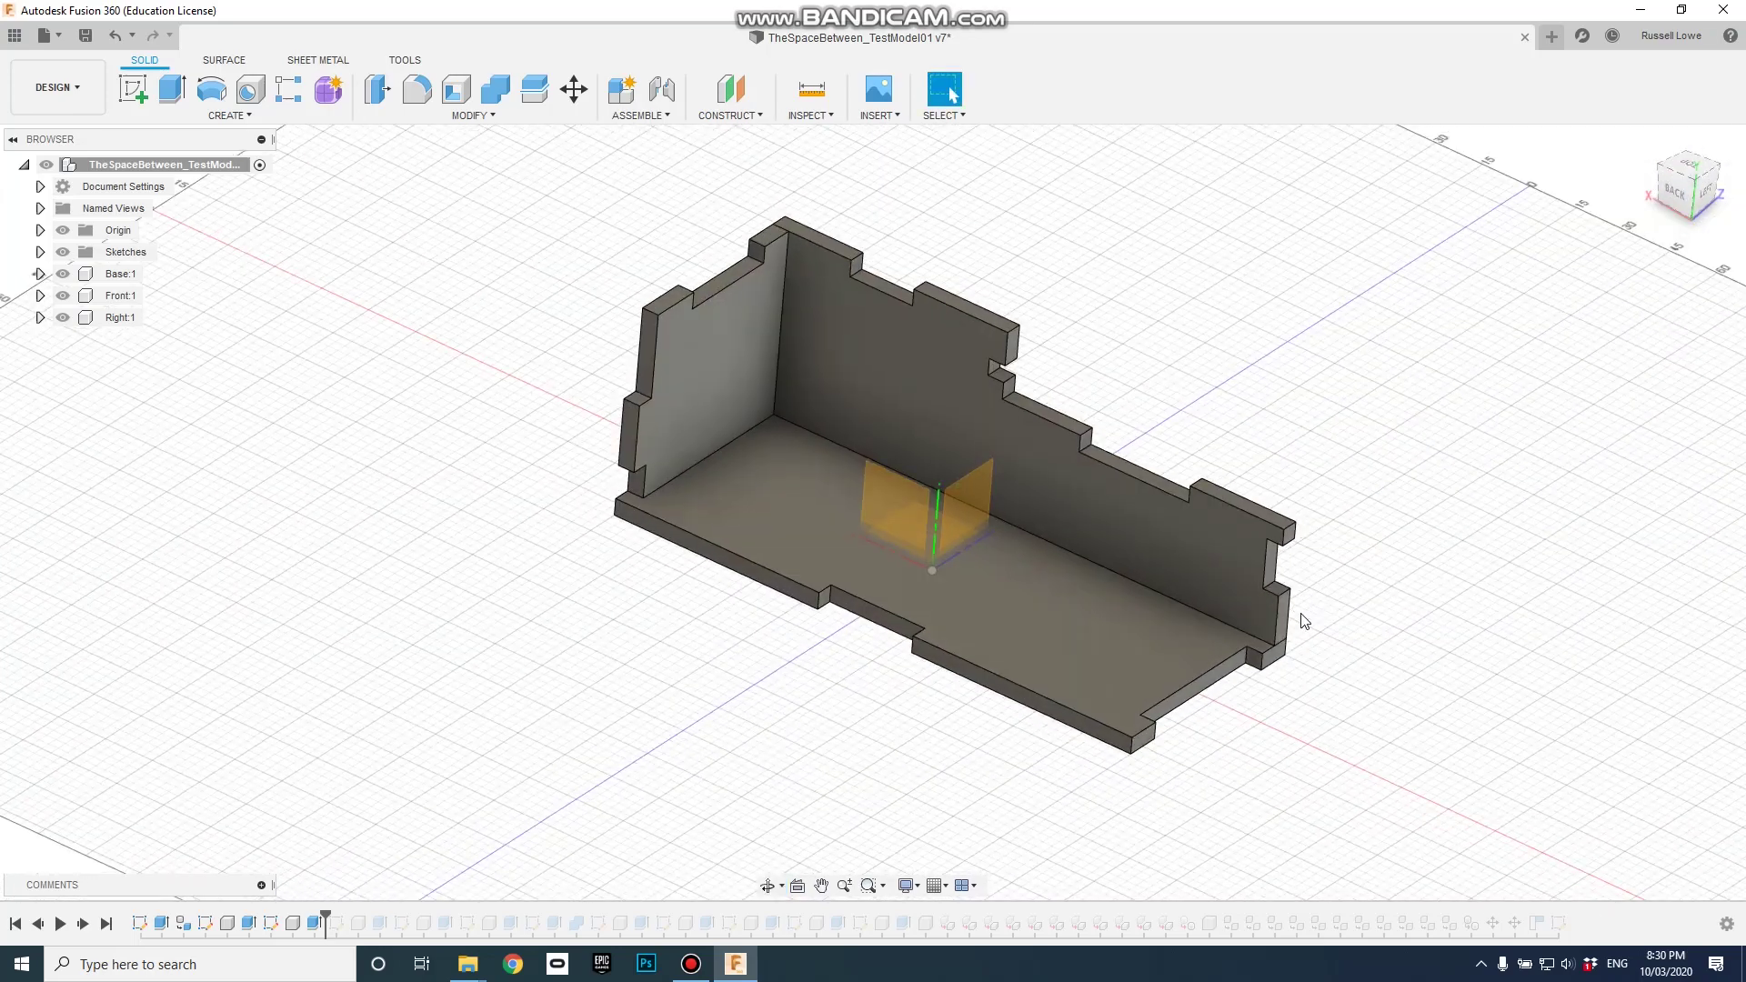
Create a new design and save it as '3_TheSpaceBetween' in the BENV1010 project.
left_click(57, 36)
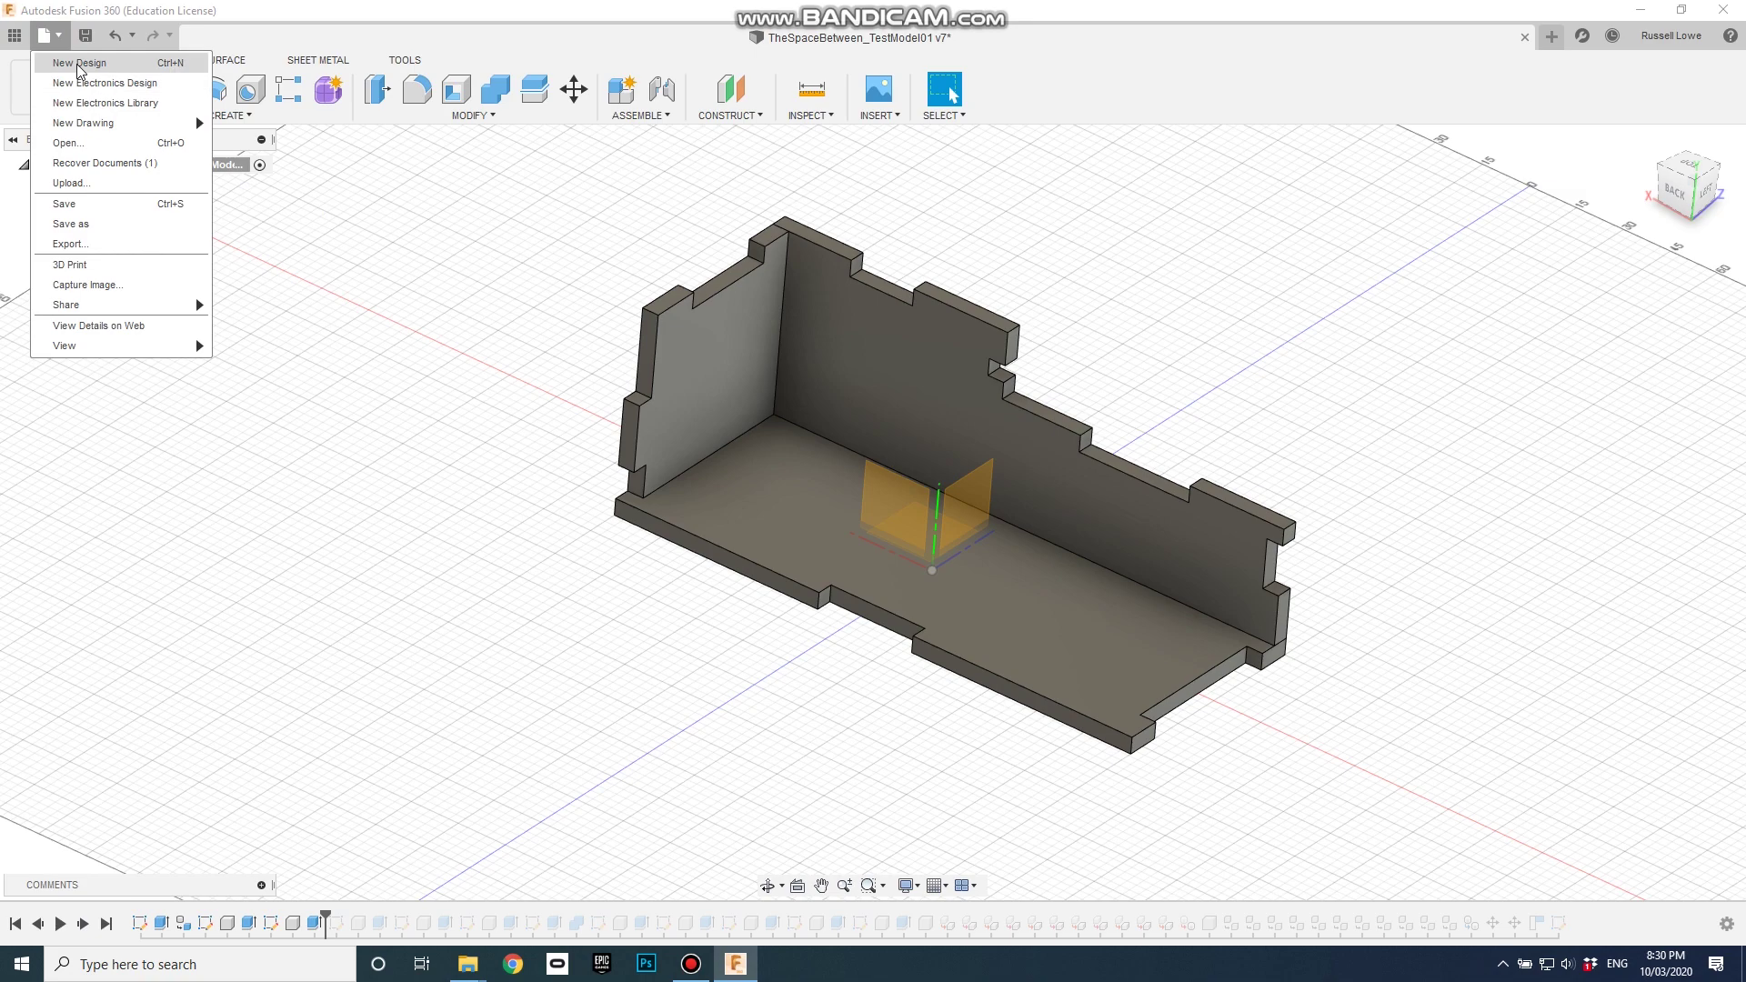
left_click(78, 63)
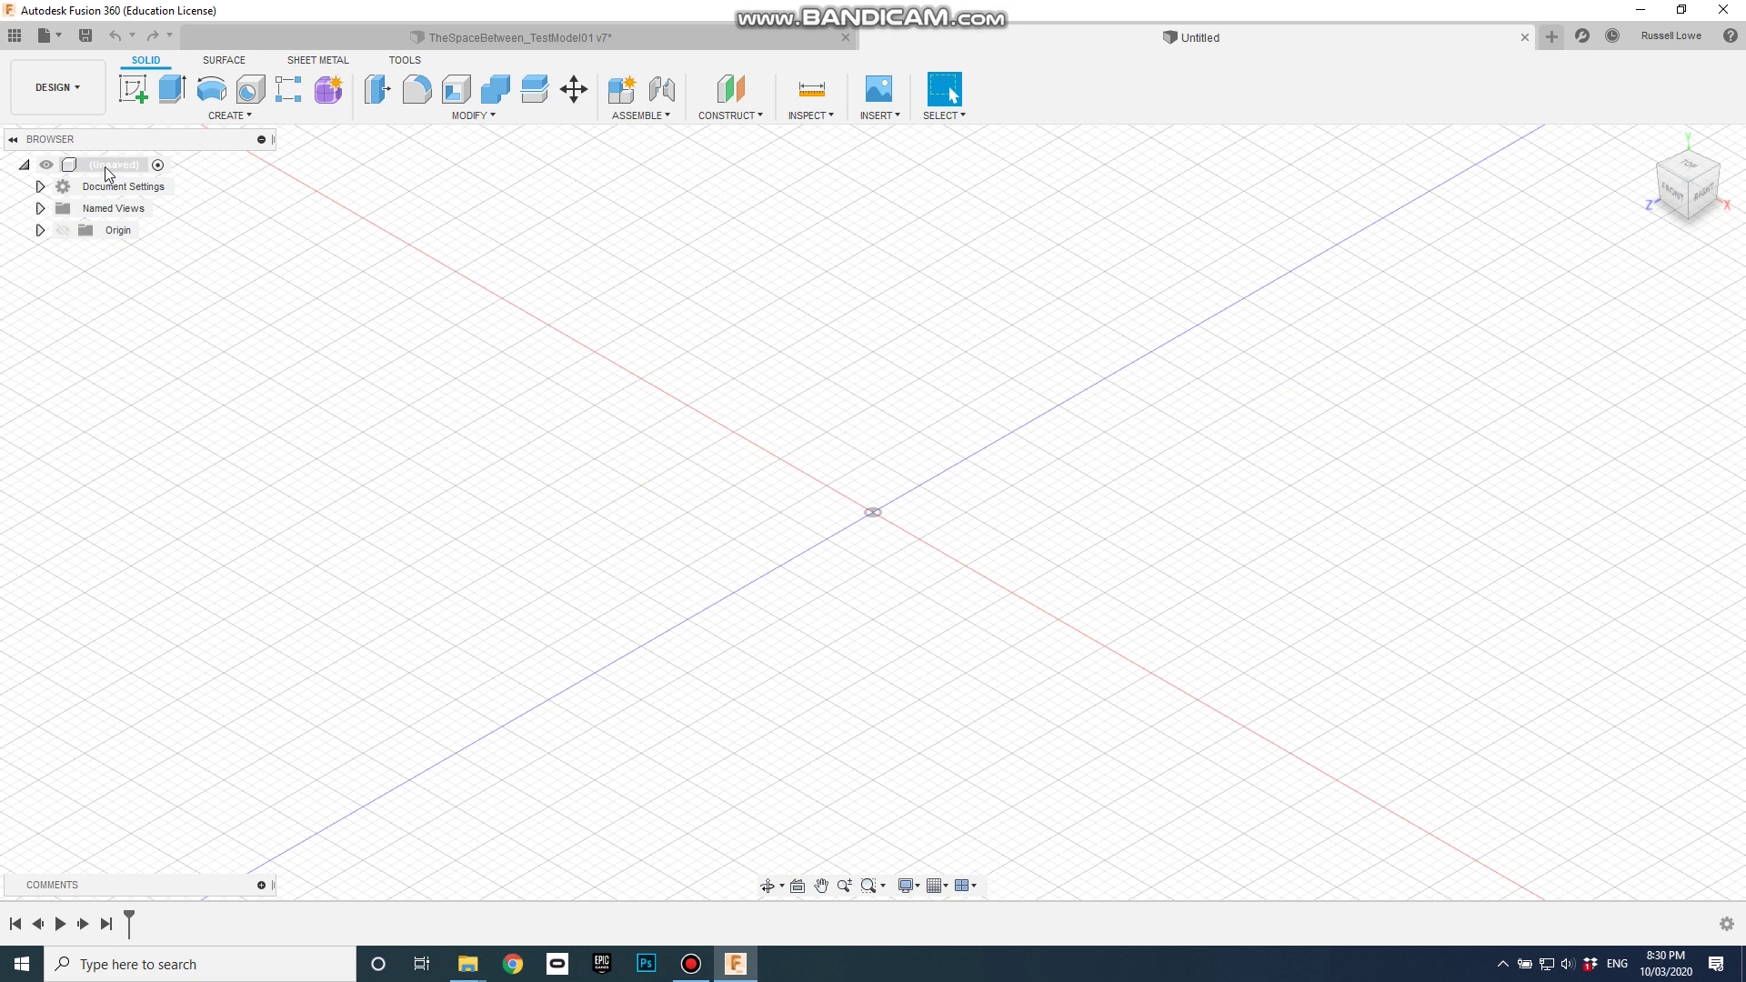
left_click(86, 36)
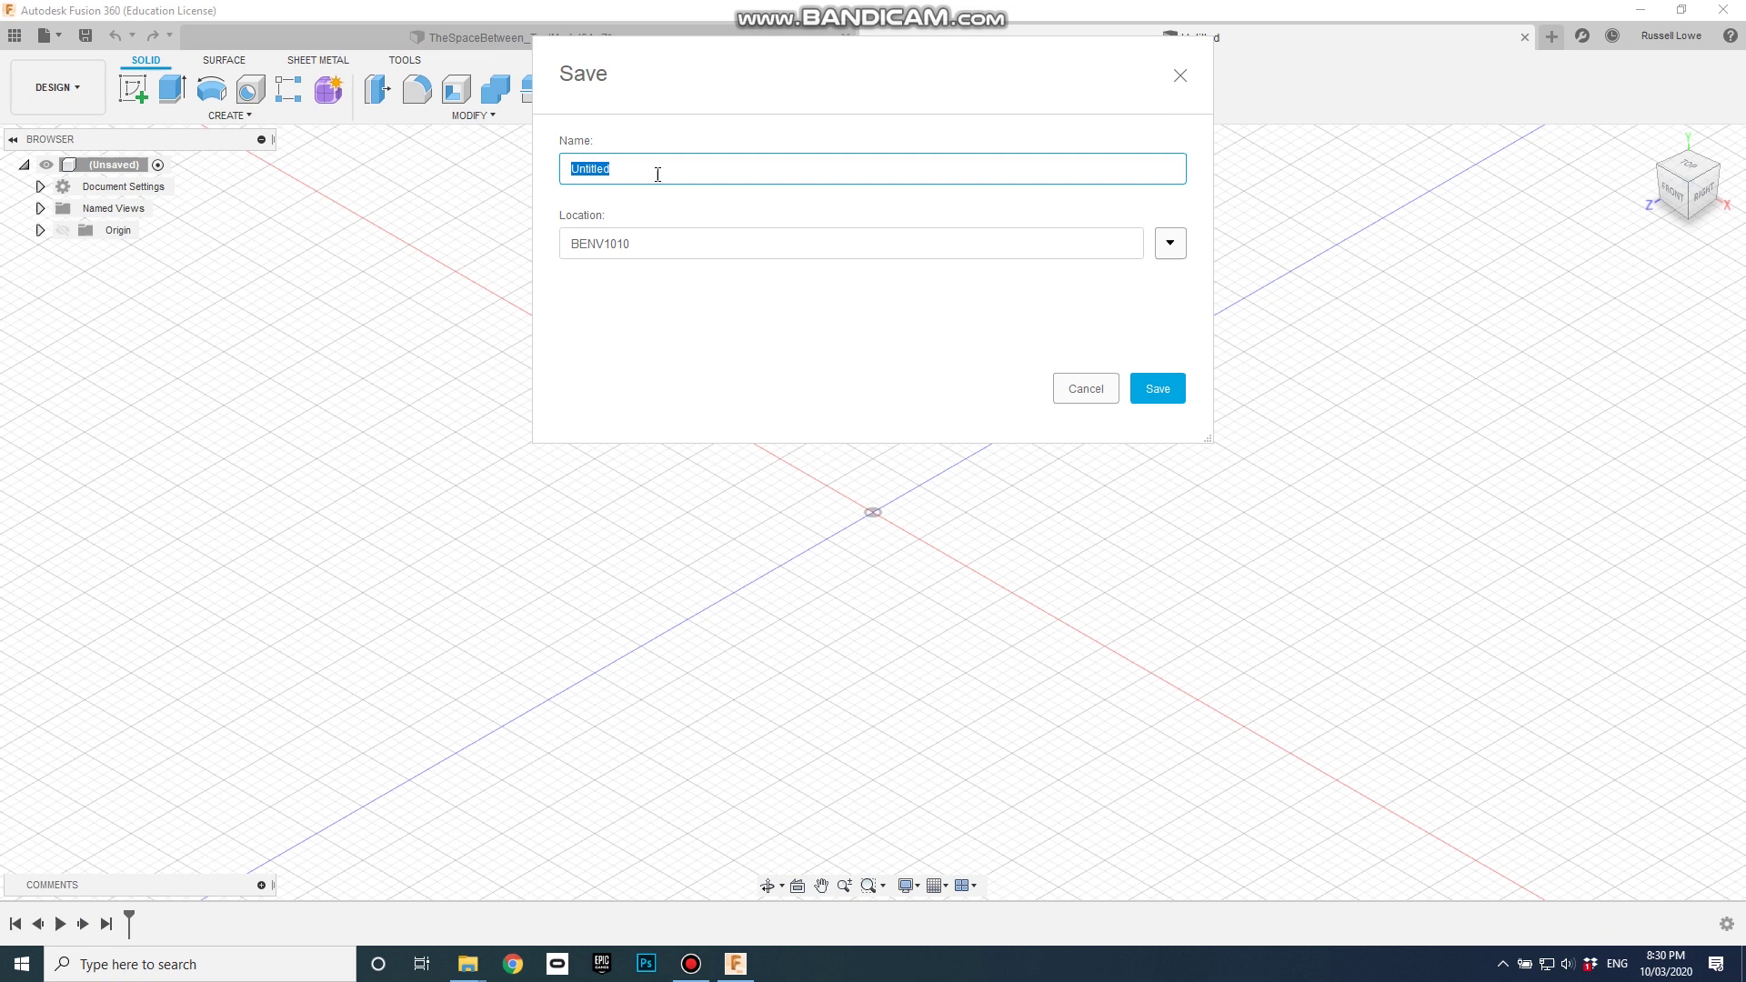
type("The")
key("BackSpace")
key("BackSpace")
key("BackSpace")
type("2")
key("BackSpace")
type("3_TheSpaceBetween")
left_click(1164, 248)
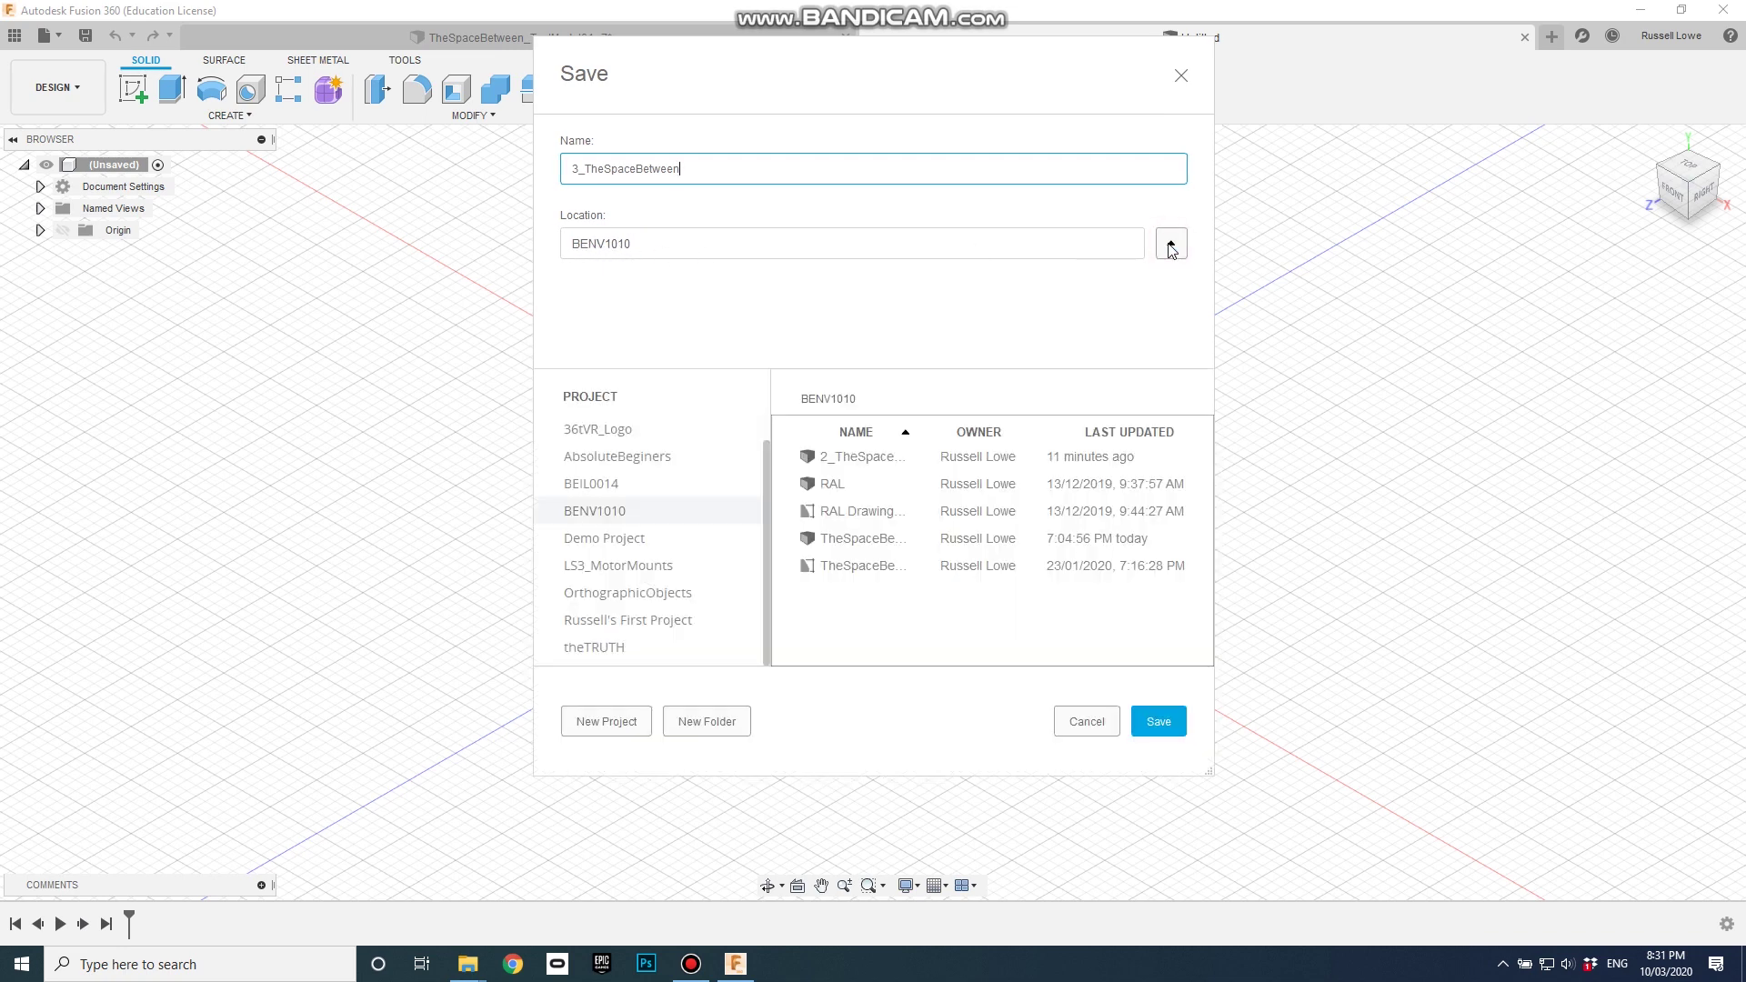
left_click(1171, 246)
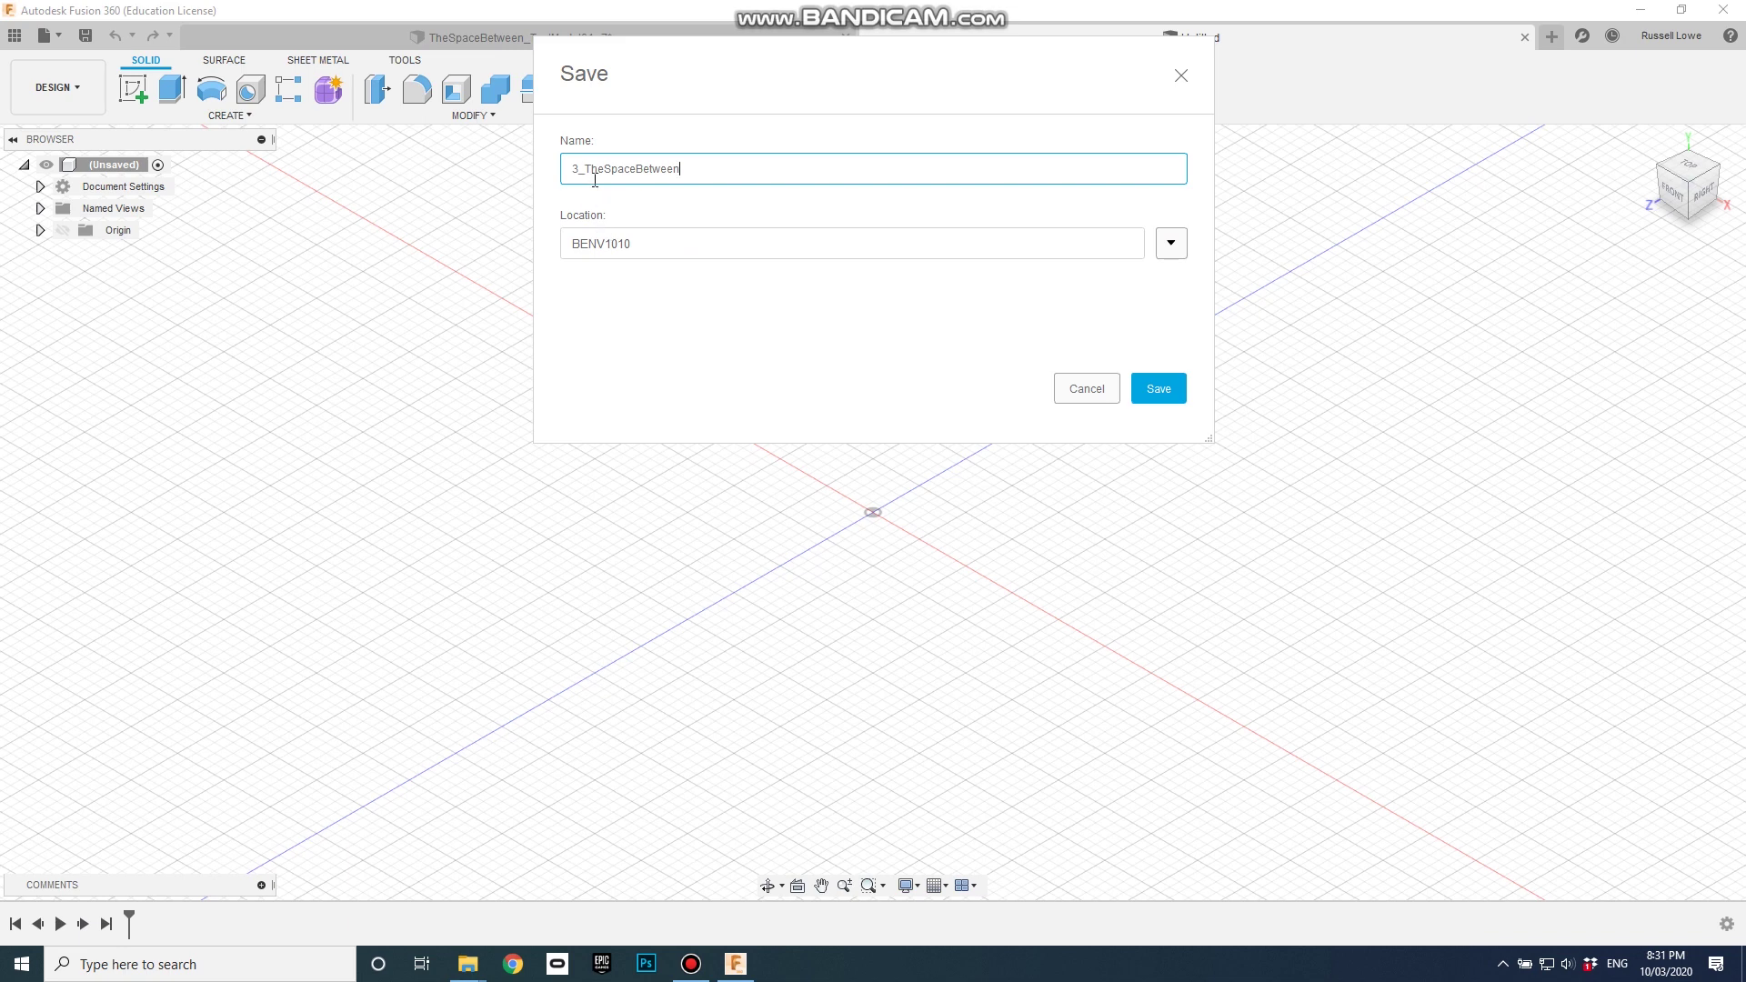
left_click(1159, 390)
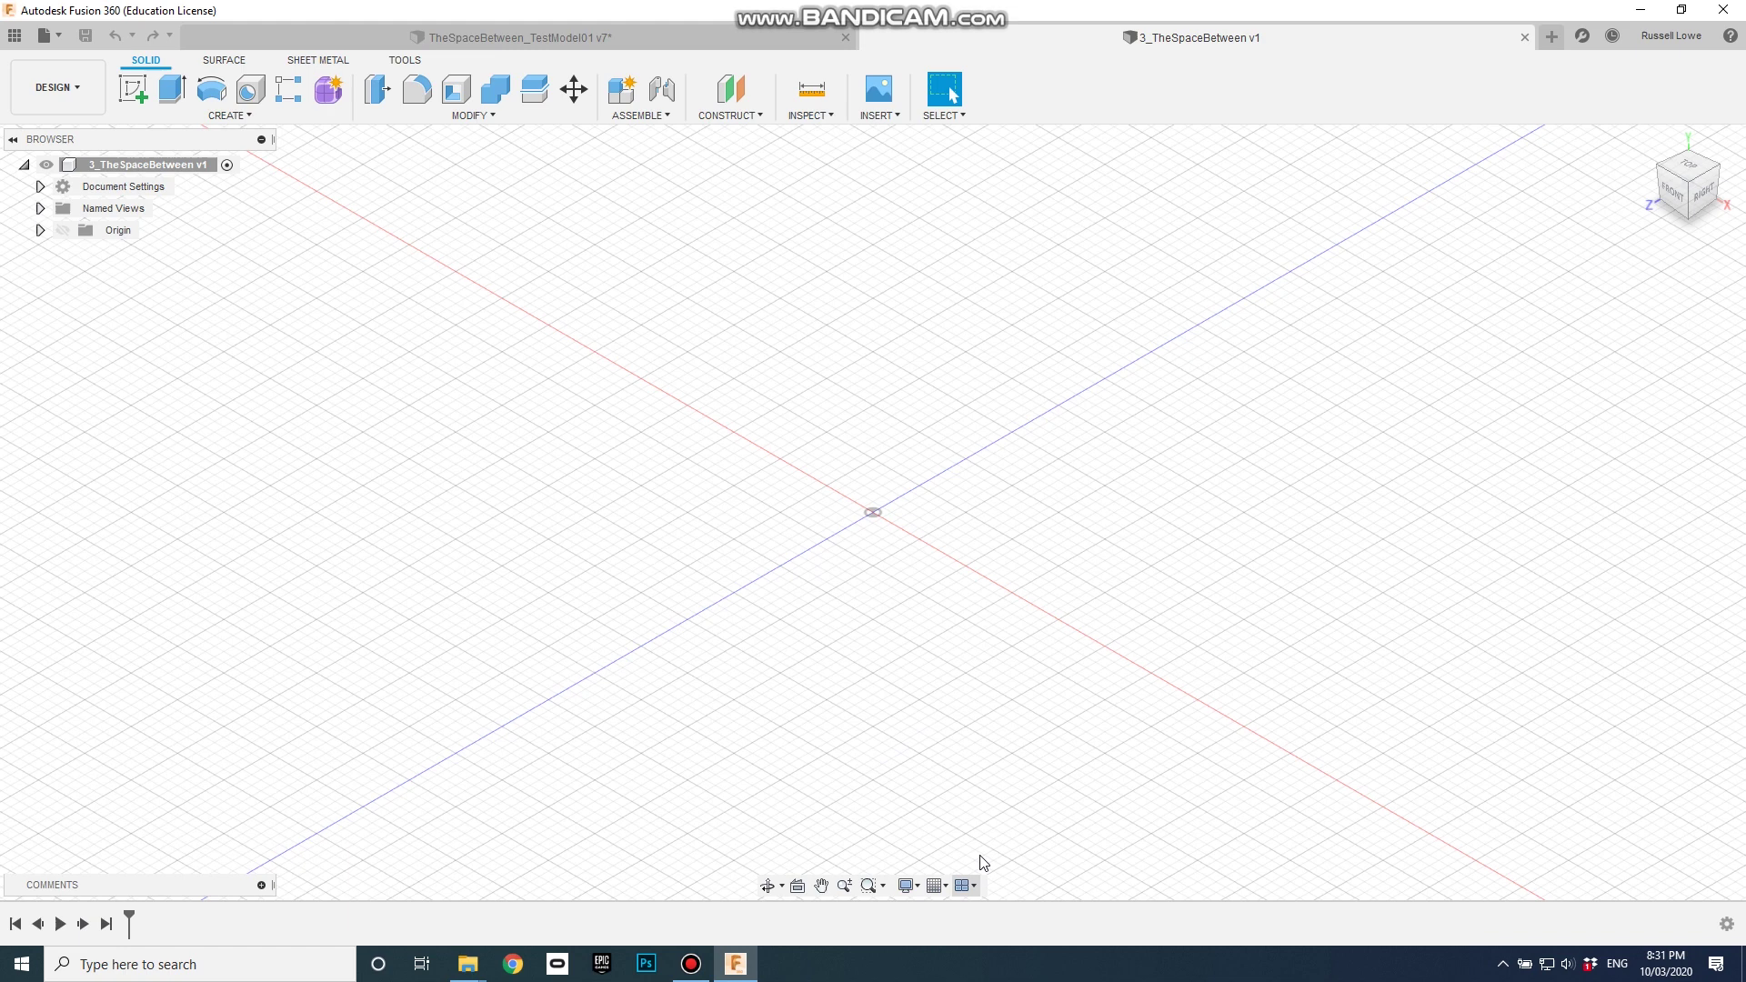
Set the grid to a fixed 3 mm spacing with one subdivision.
left_click(941, 889)
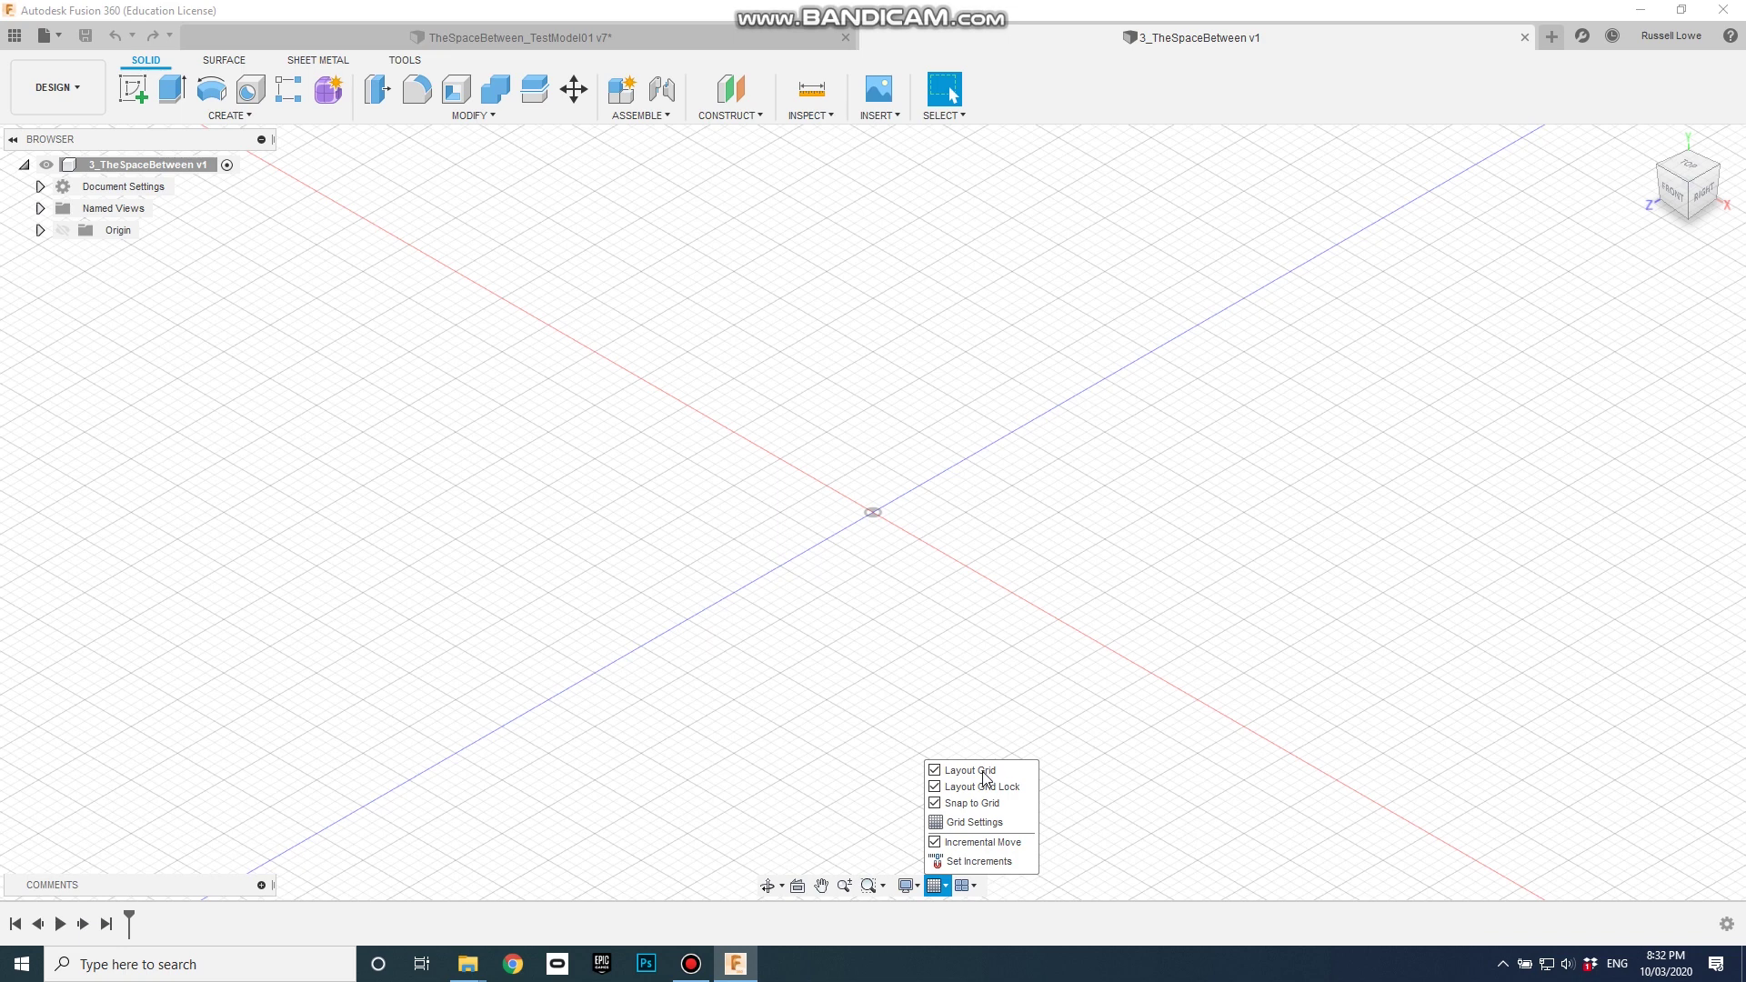
left_click(993, 829)
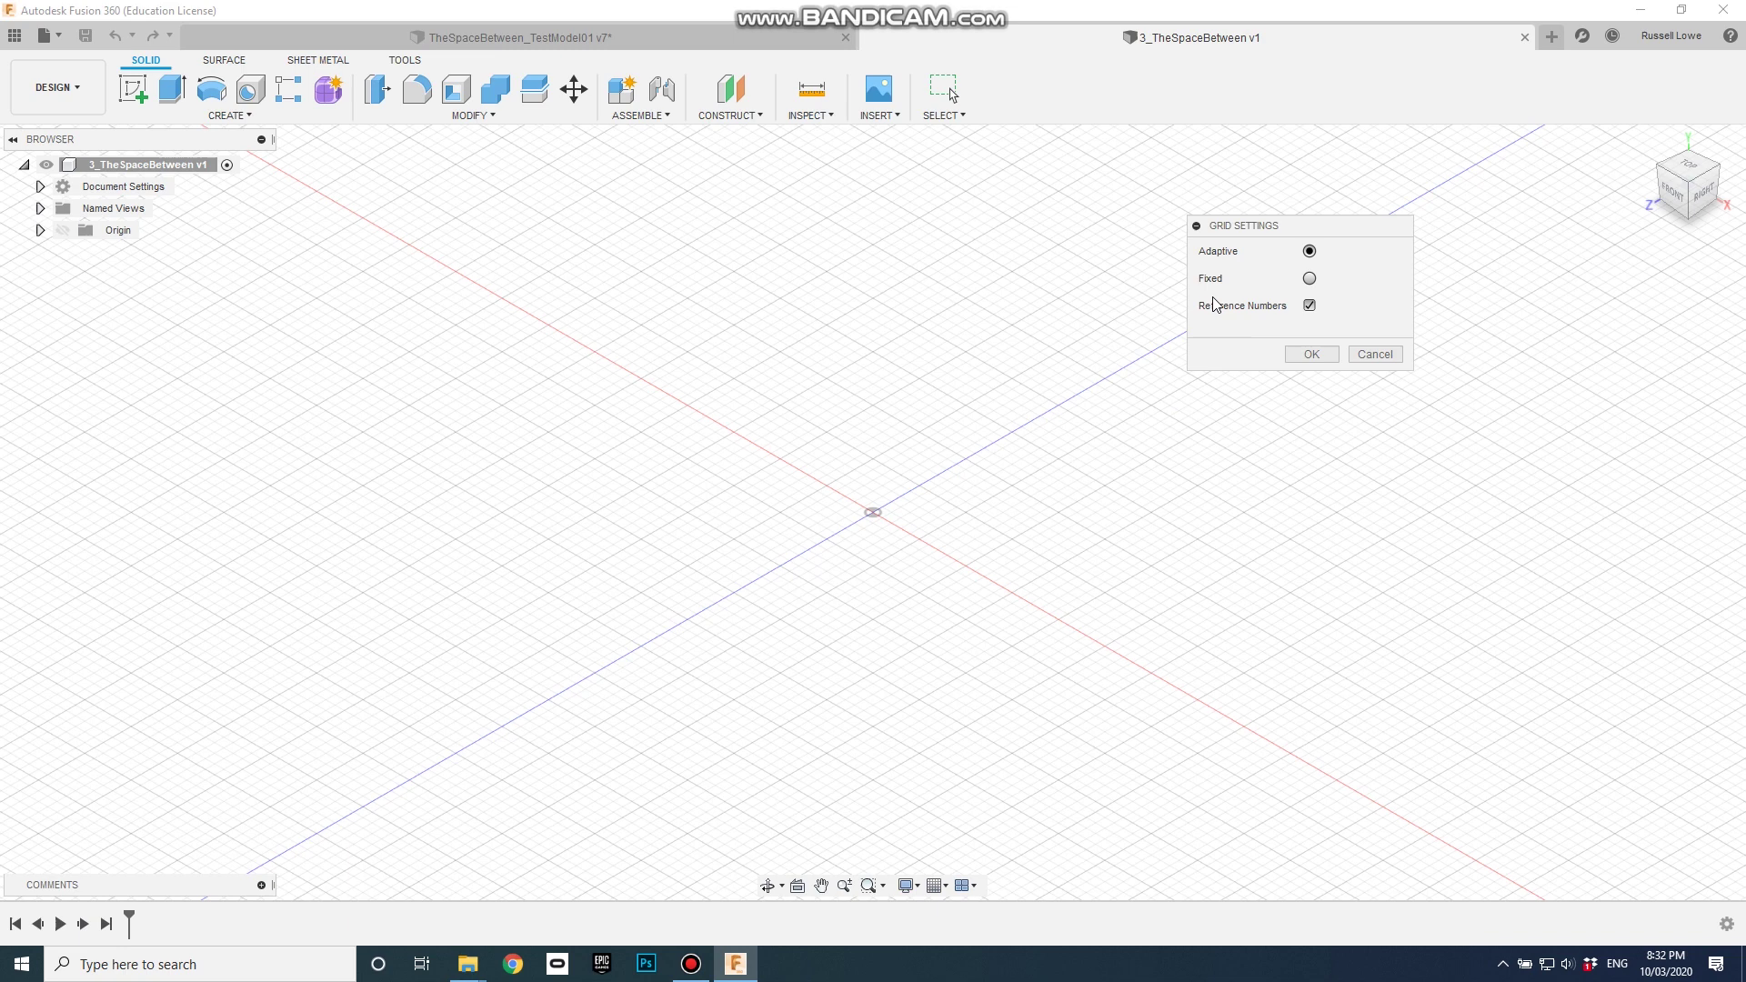
left_click(1311, 279)
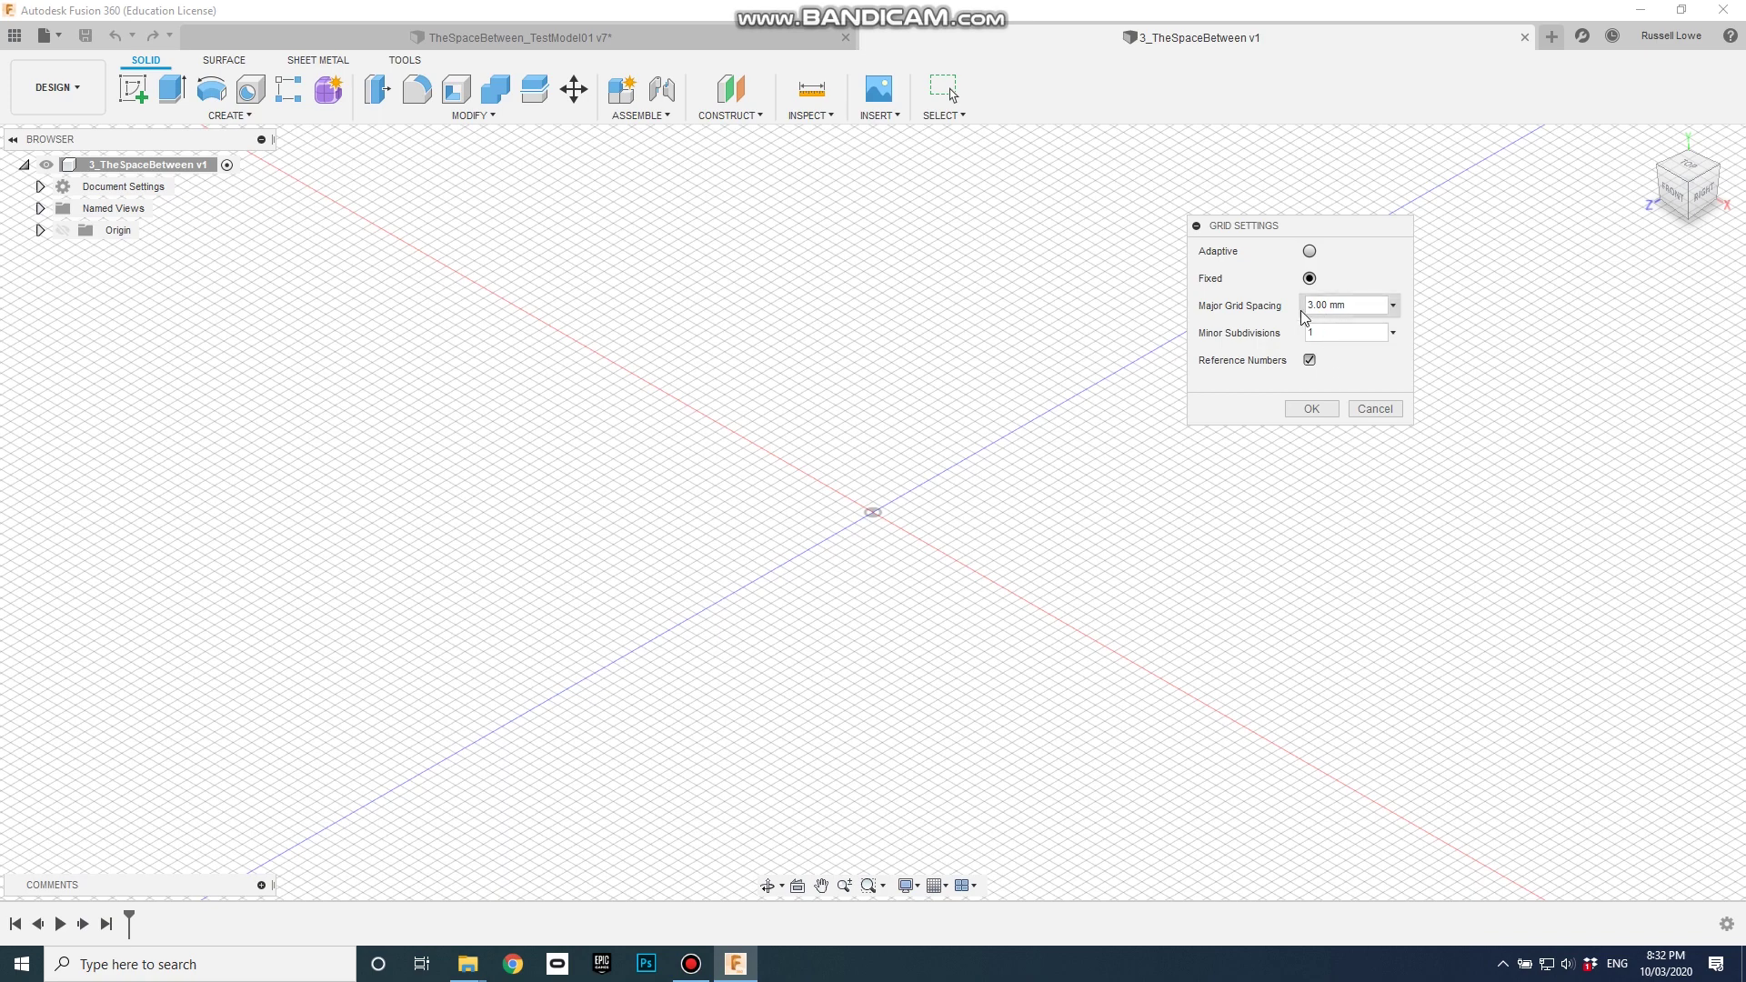
left_click(1329, 410)
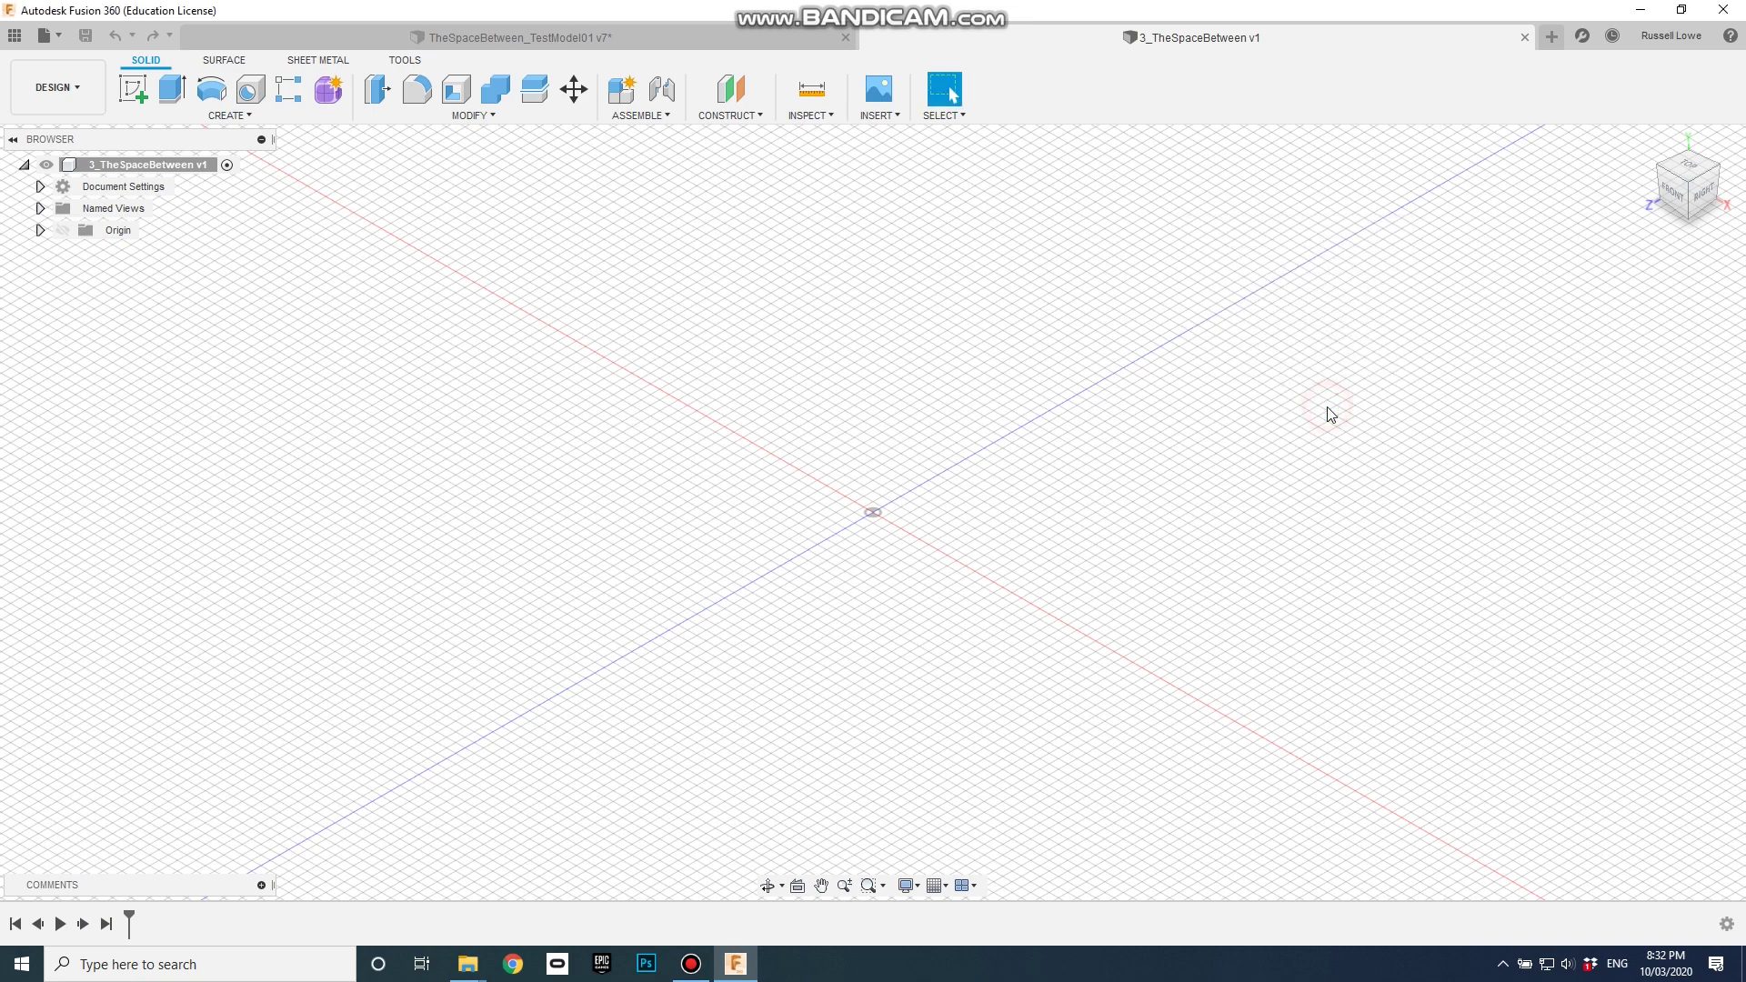
Set fixed snap increments of 3 mm linear and 5 degrees rotation.
left_click(934, 889)
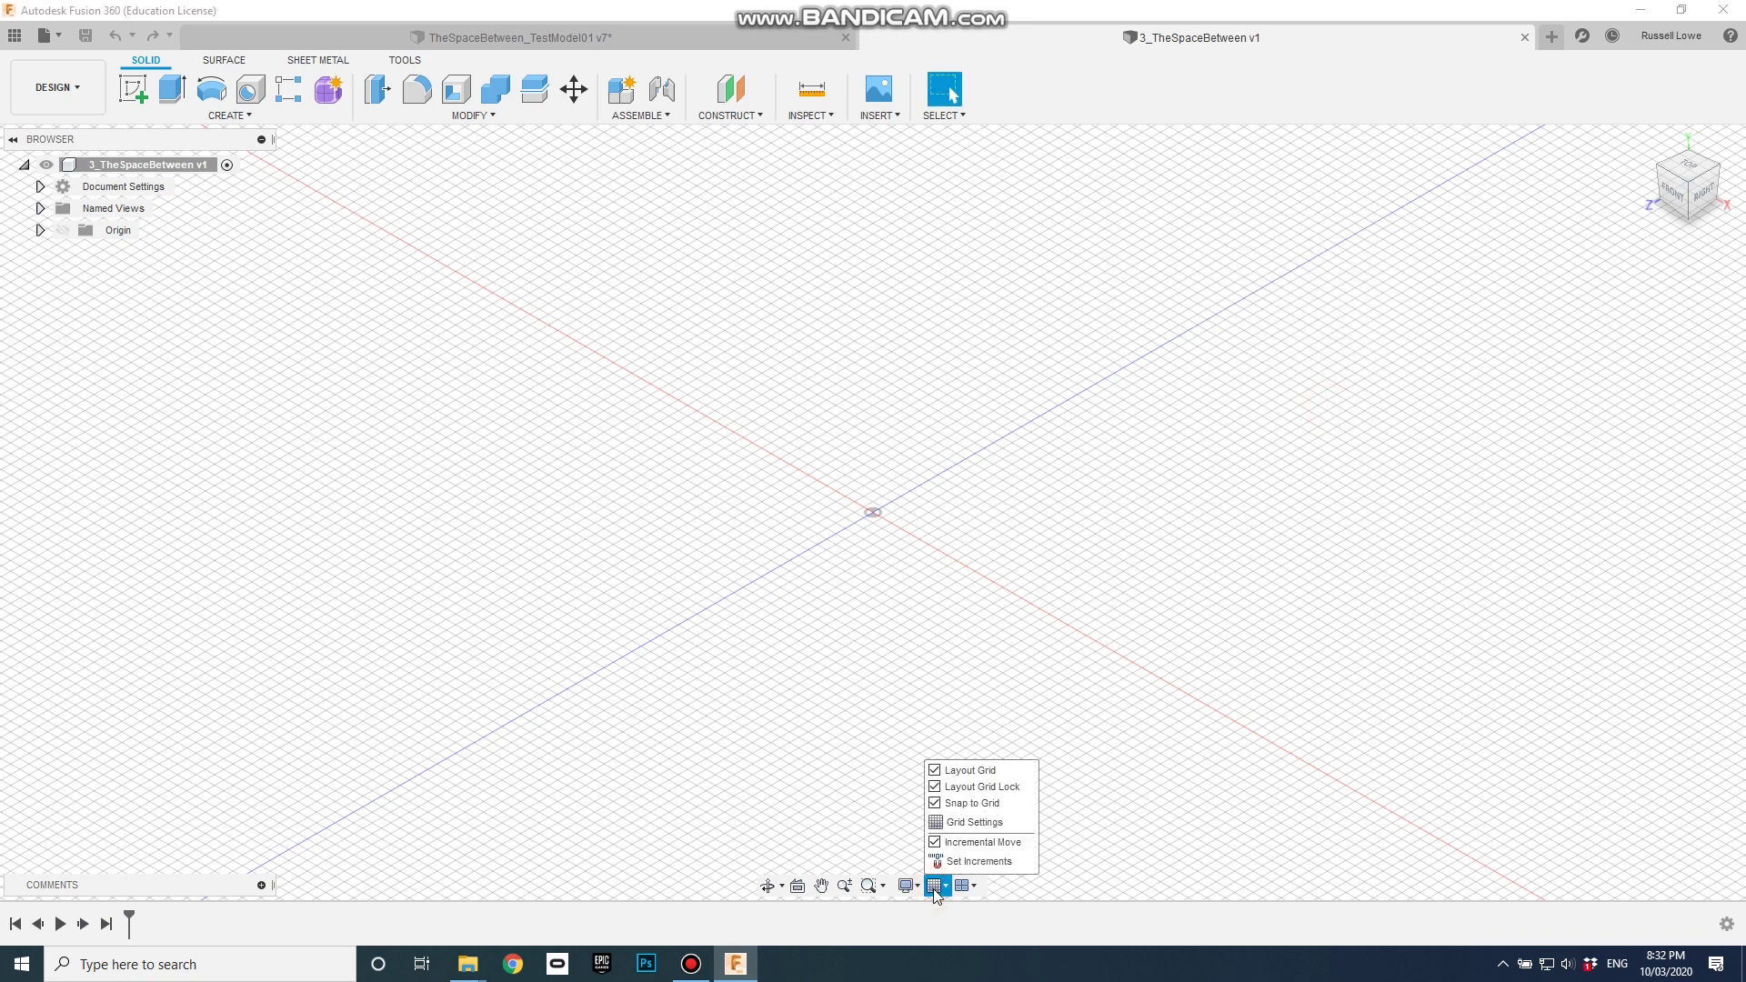
left_click(979, 862)
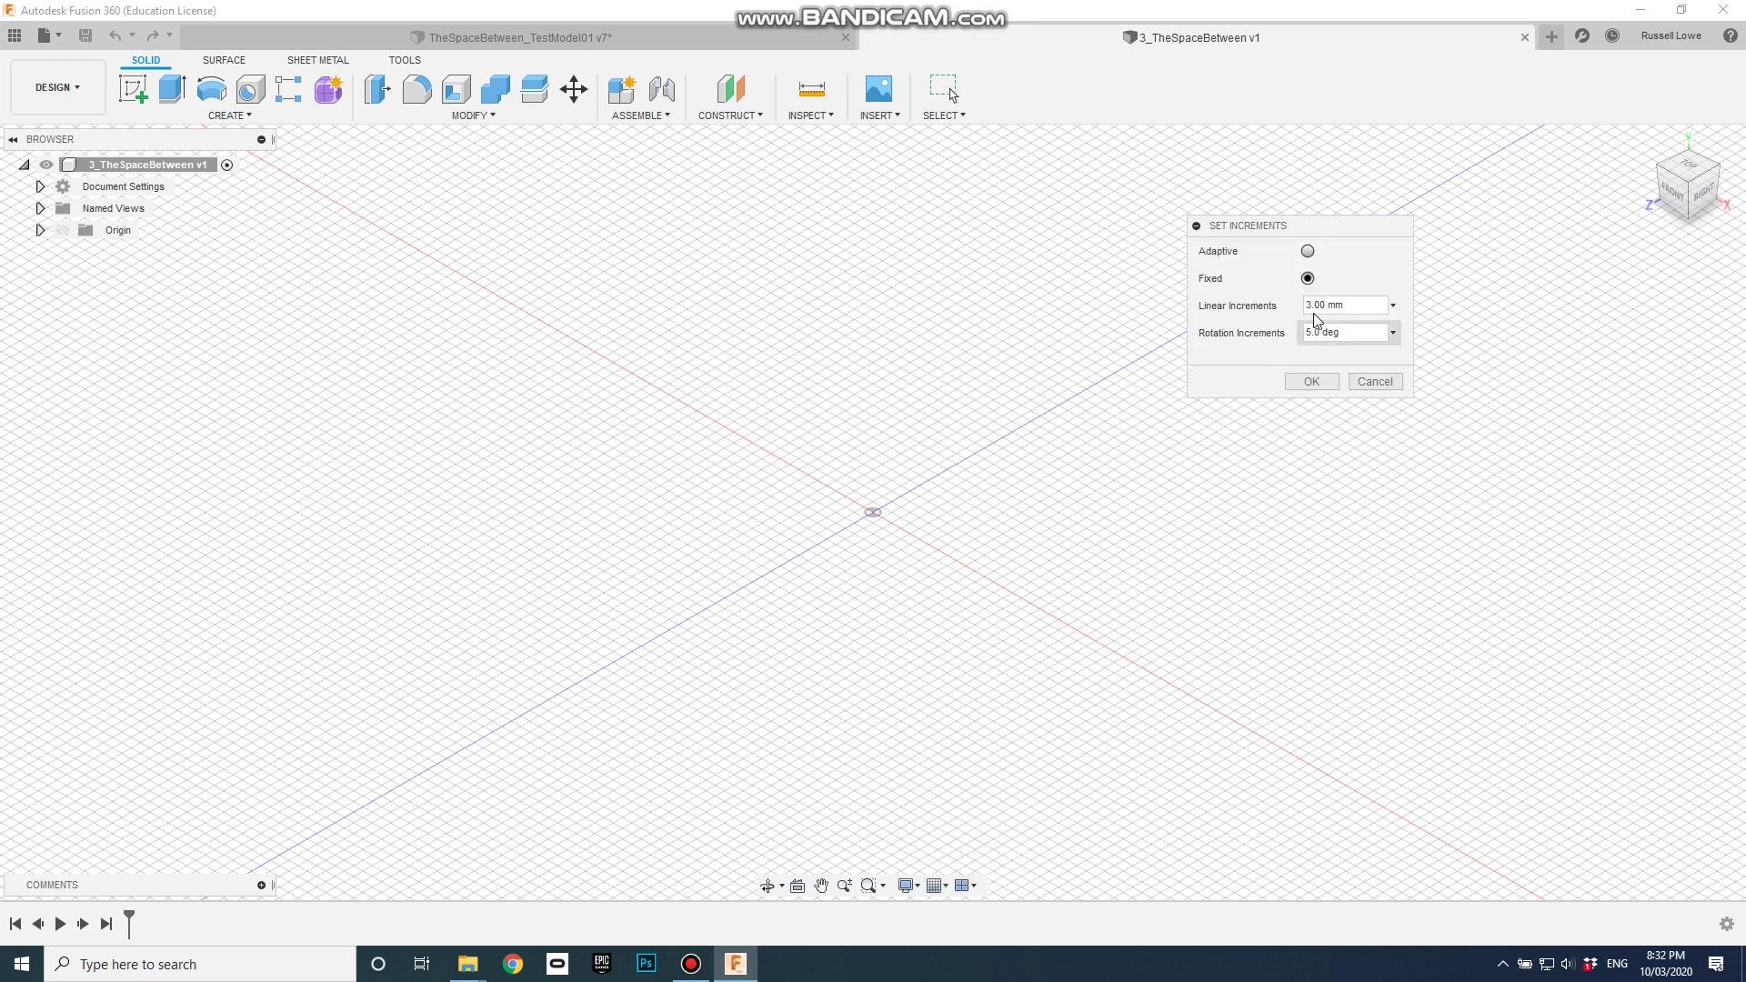
left_click(1308, 251)
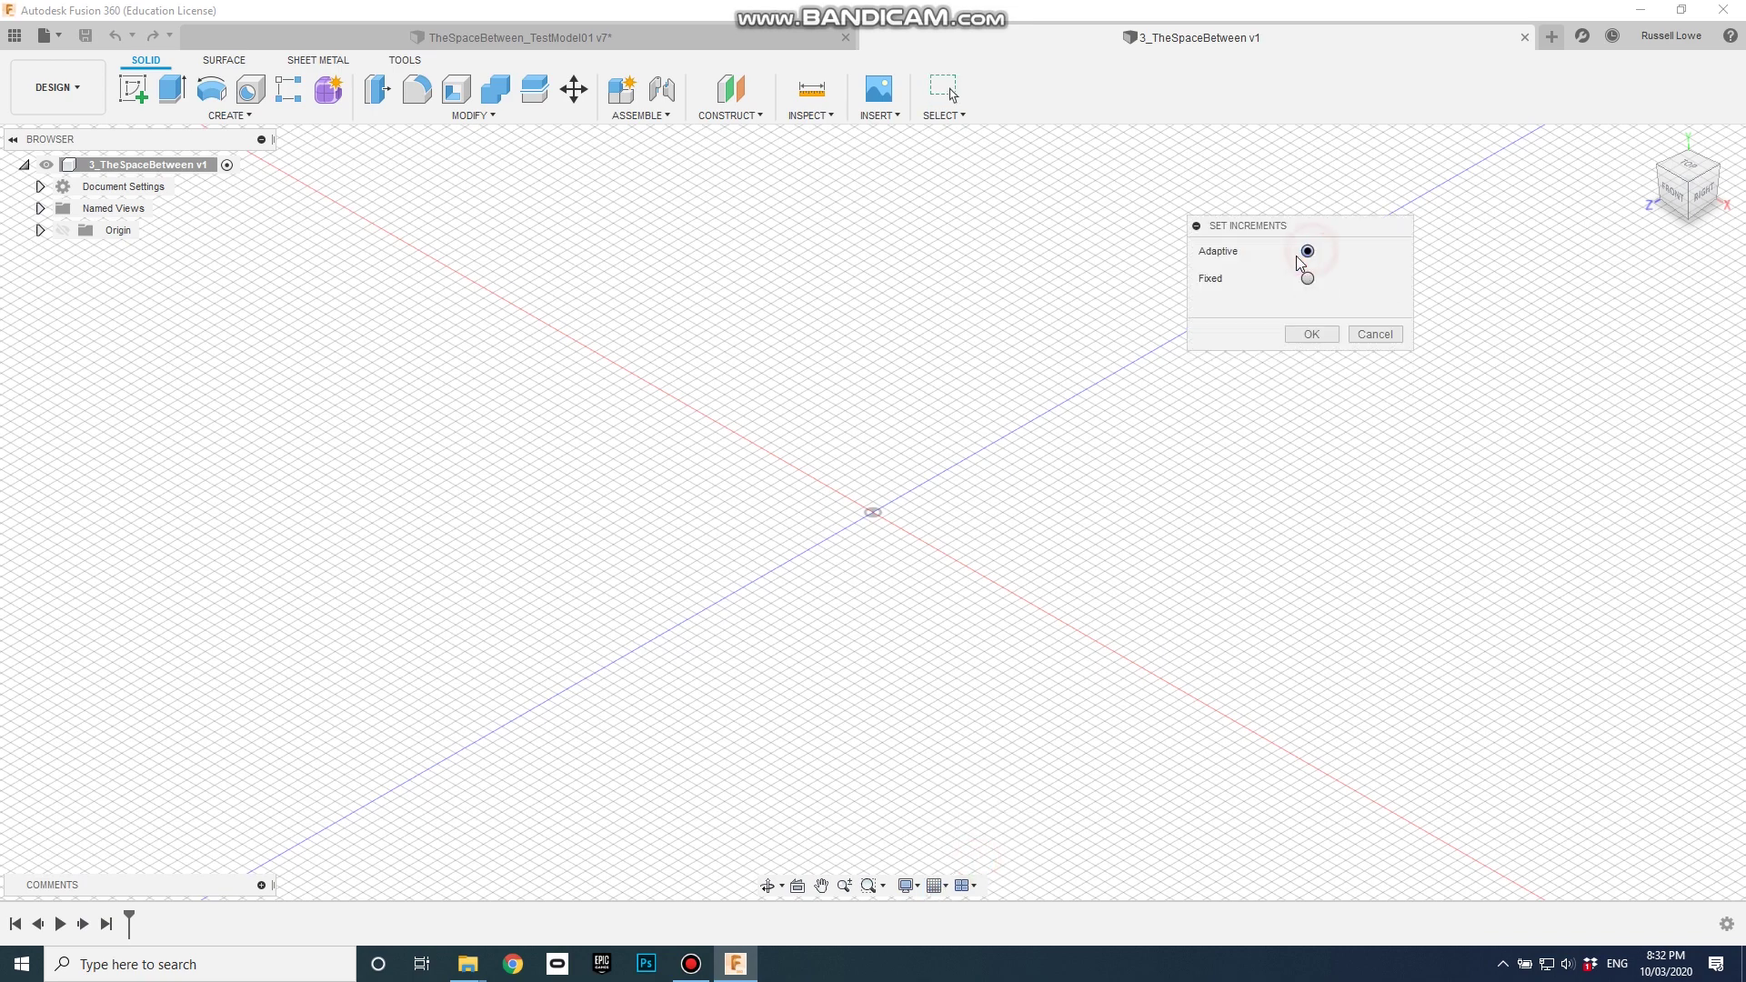
left_click(1308, 279)
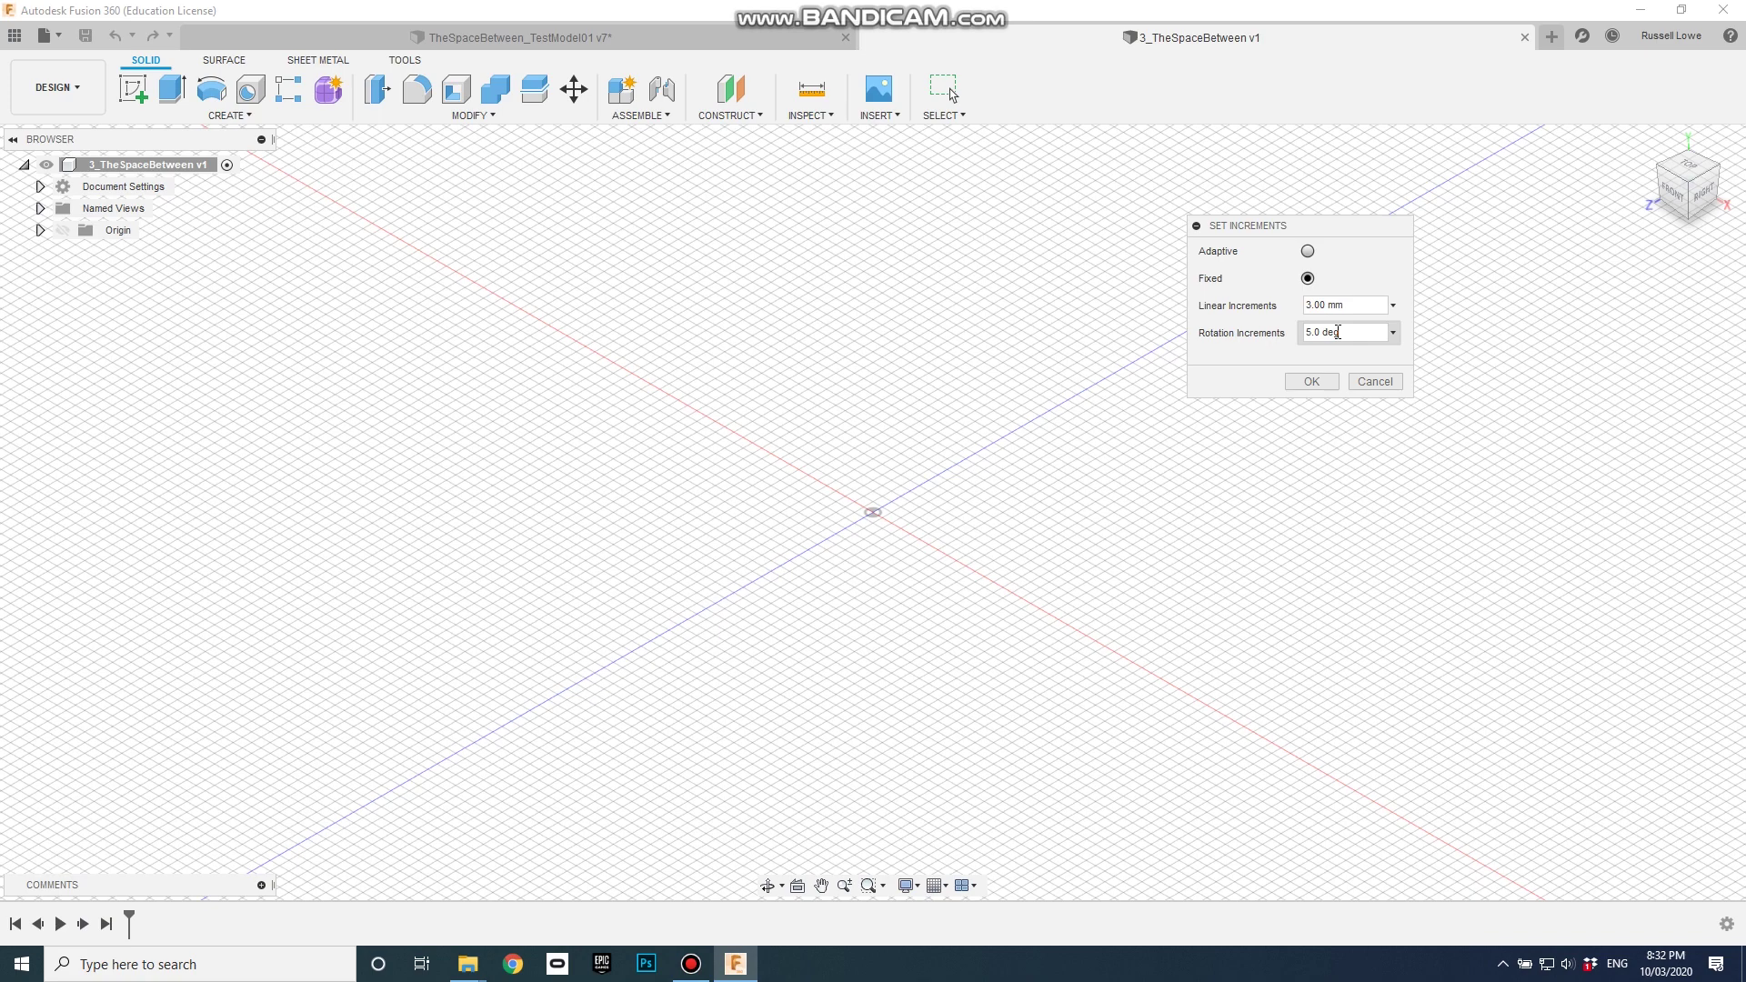
left_click(1312, 381)
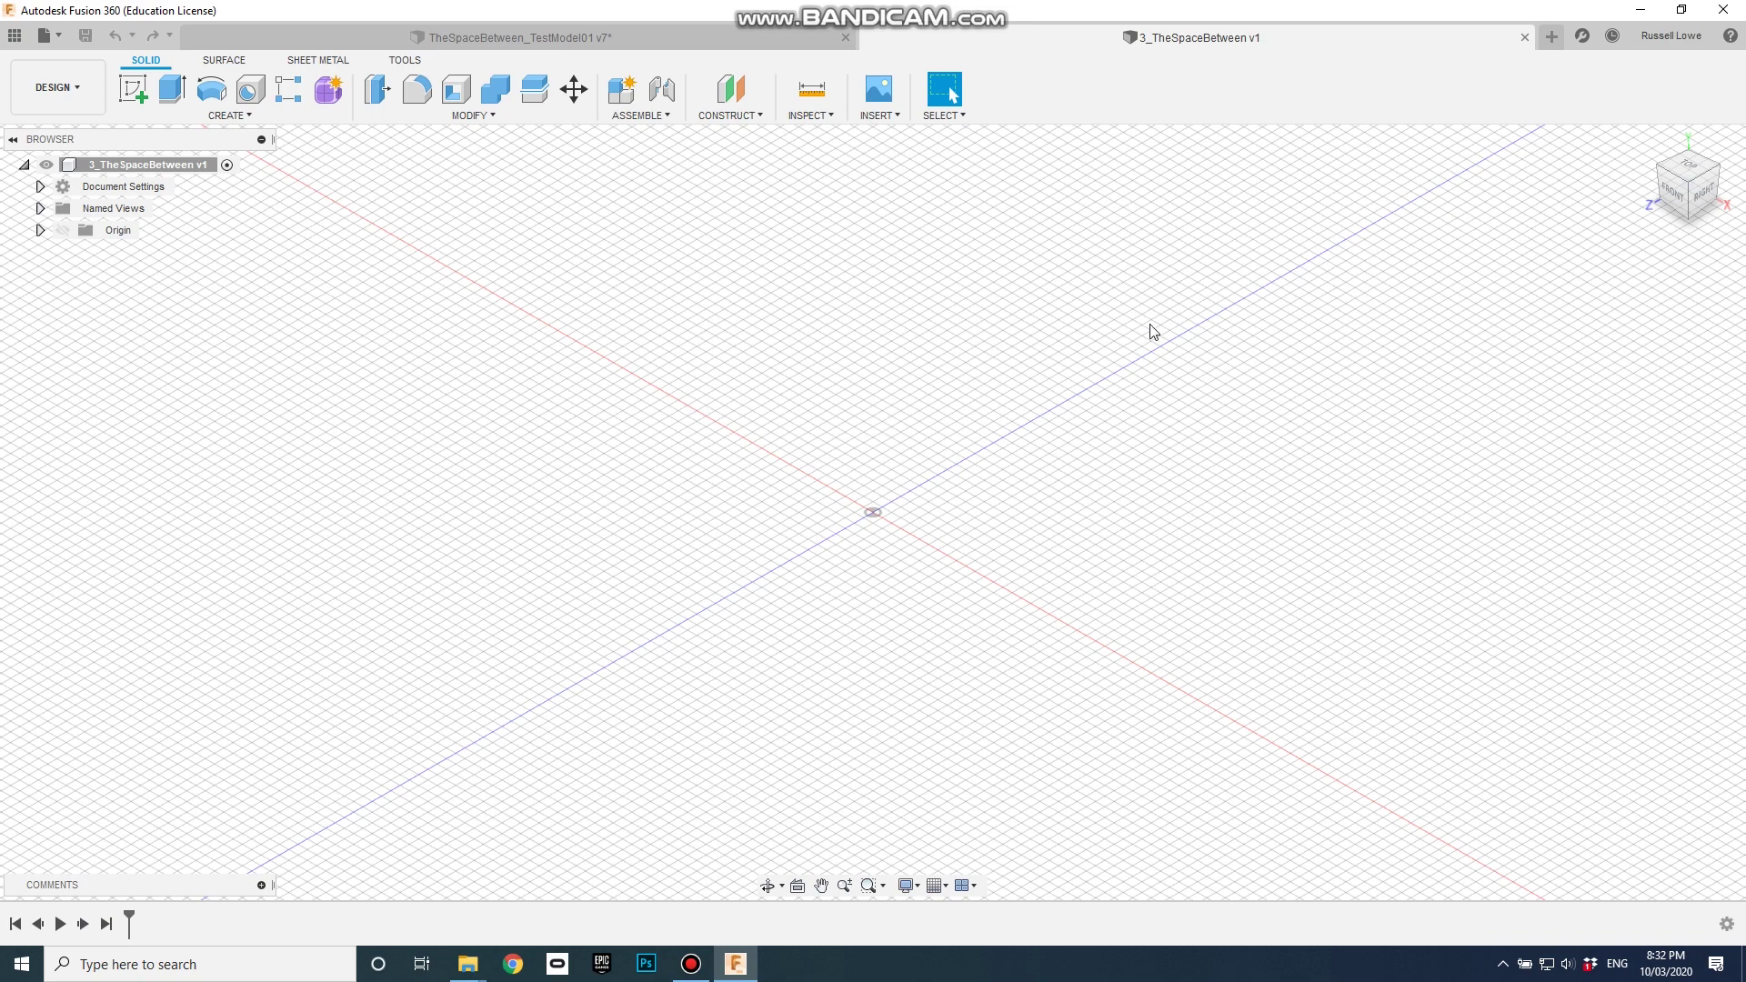
Create an empty component and rename it 'Bottom'.
left_click(660, 114)
left_click(665, 137)
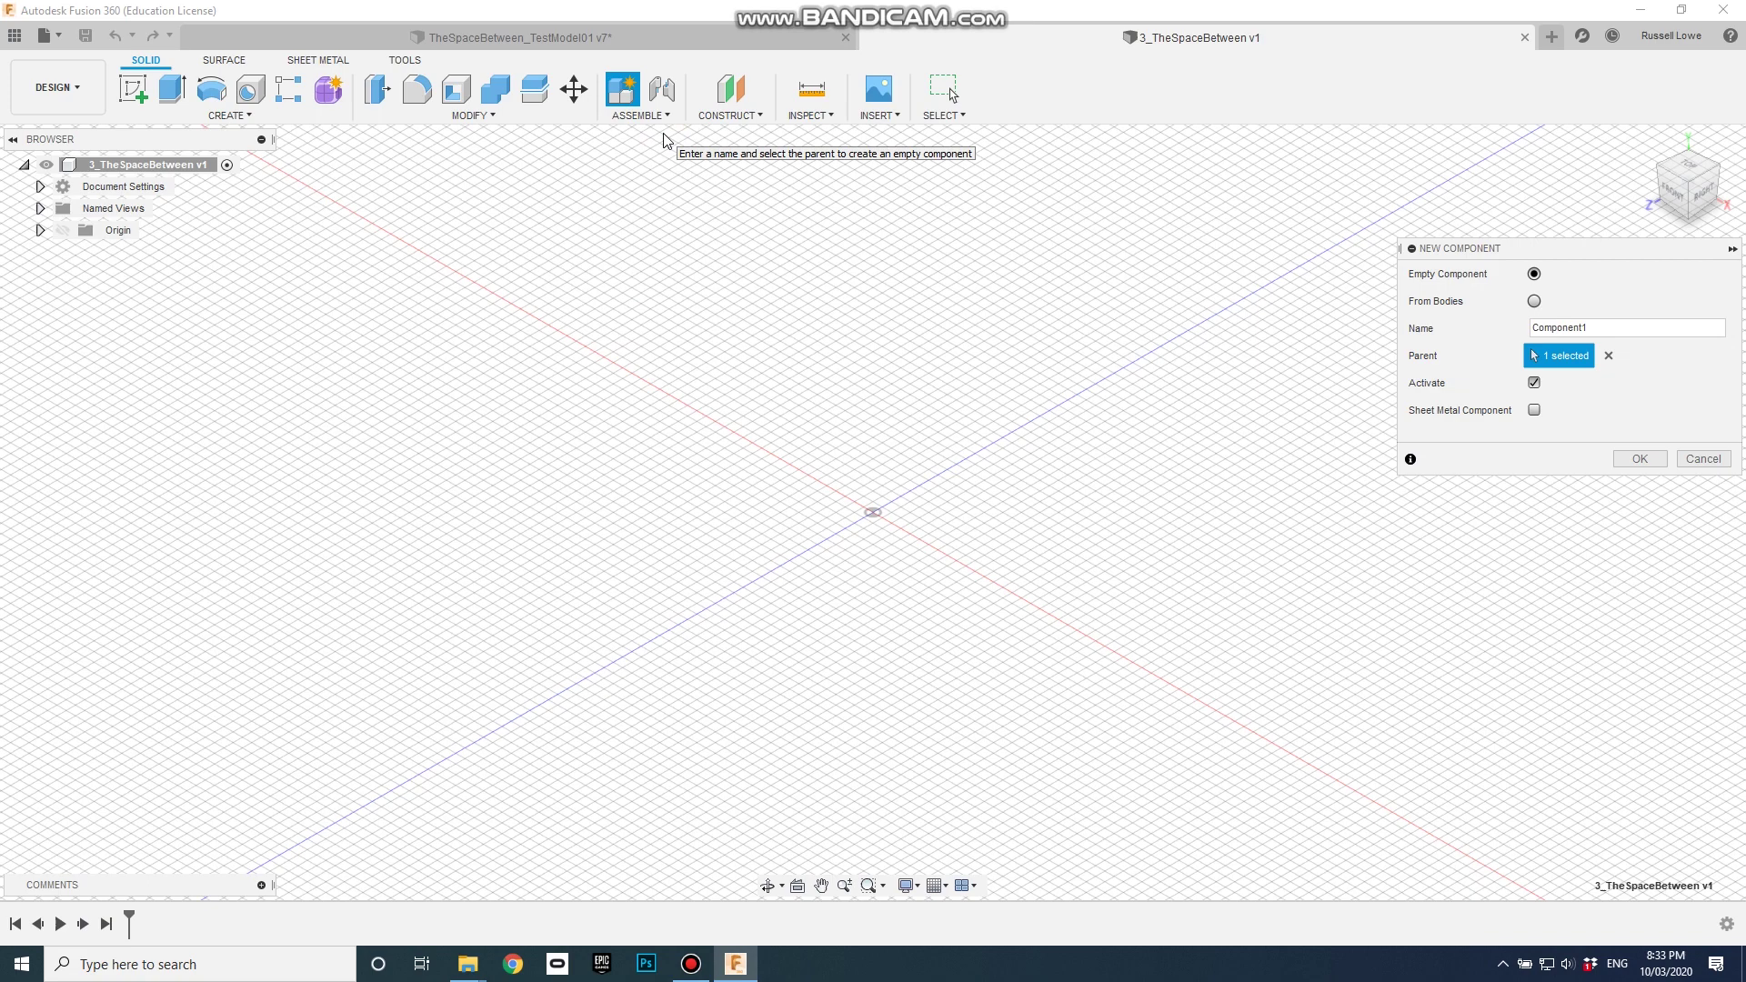
left_click(1596, 327)
double_click(1602, 325)
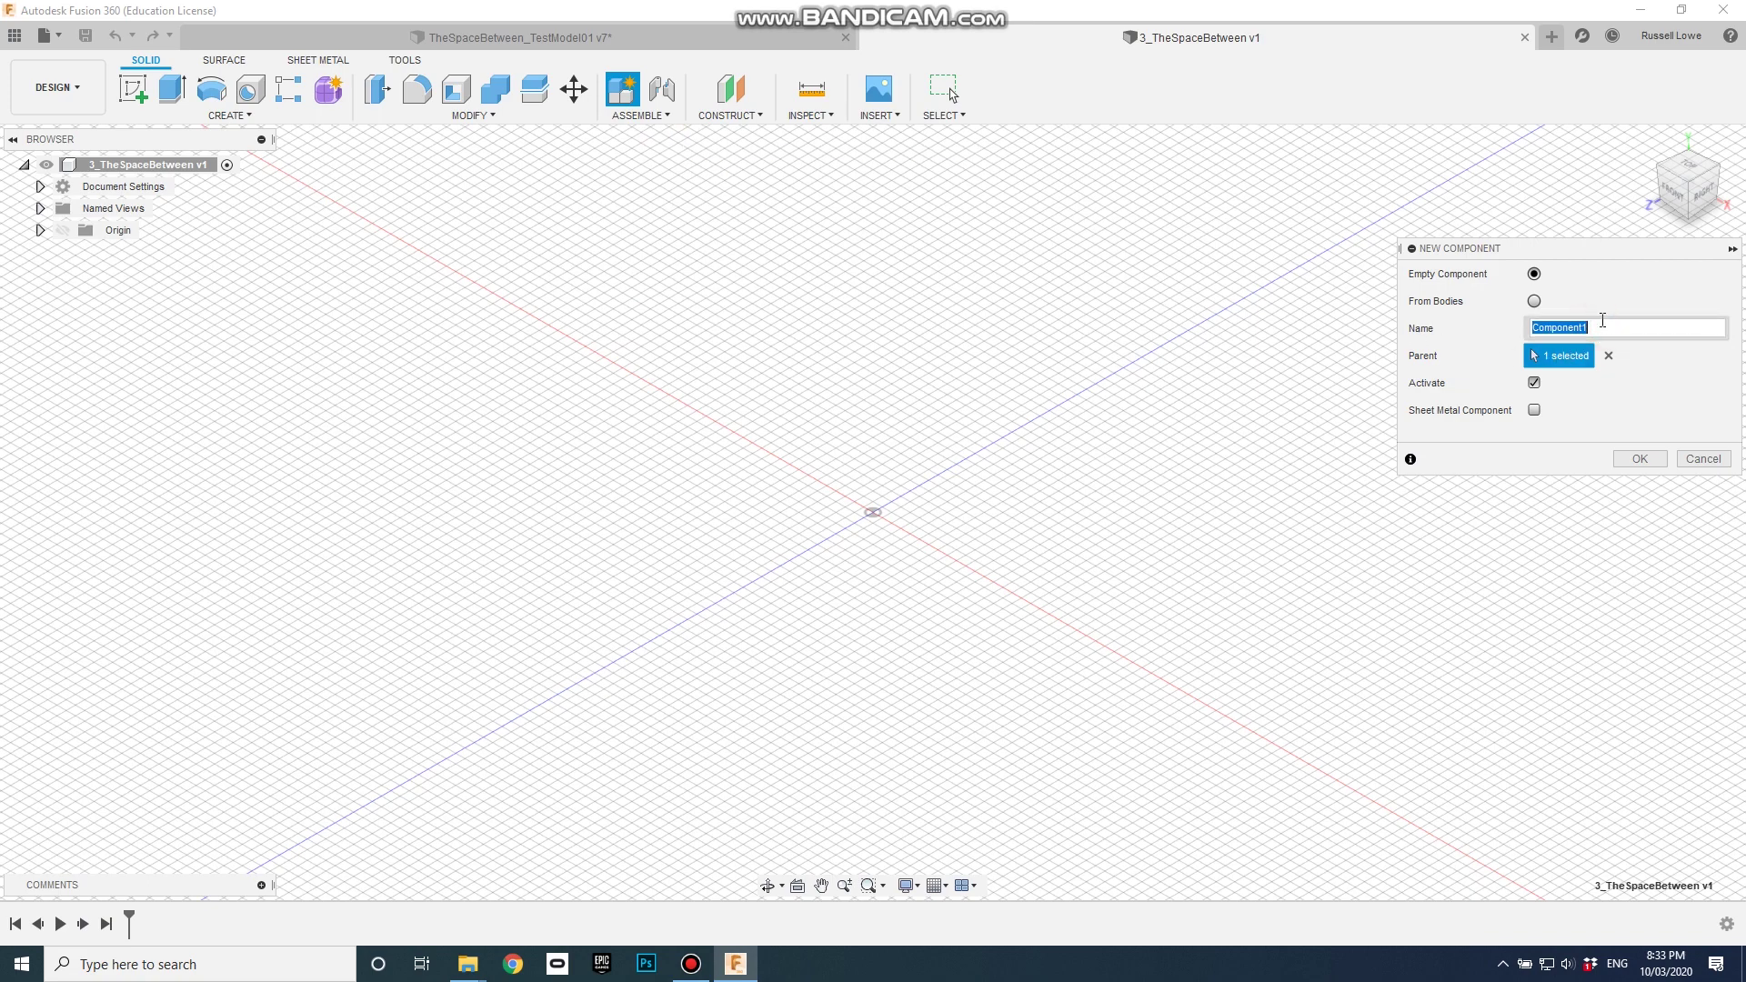
type("Bottom")
left_click(1602, 320)
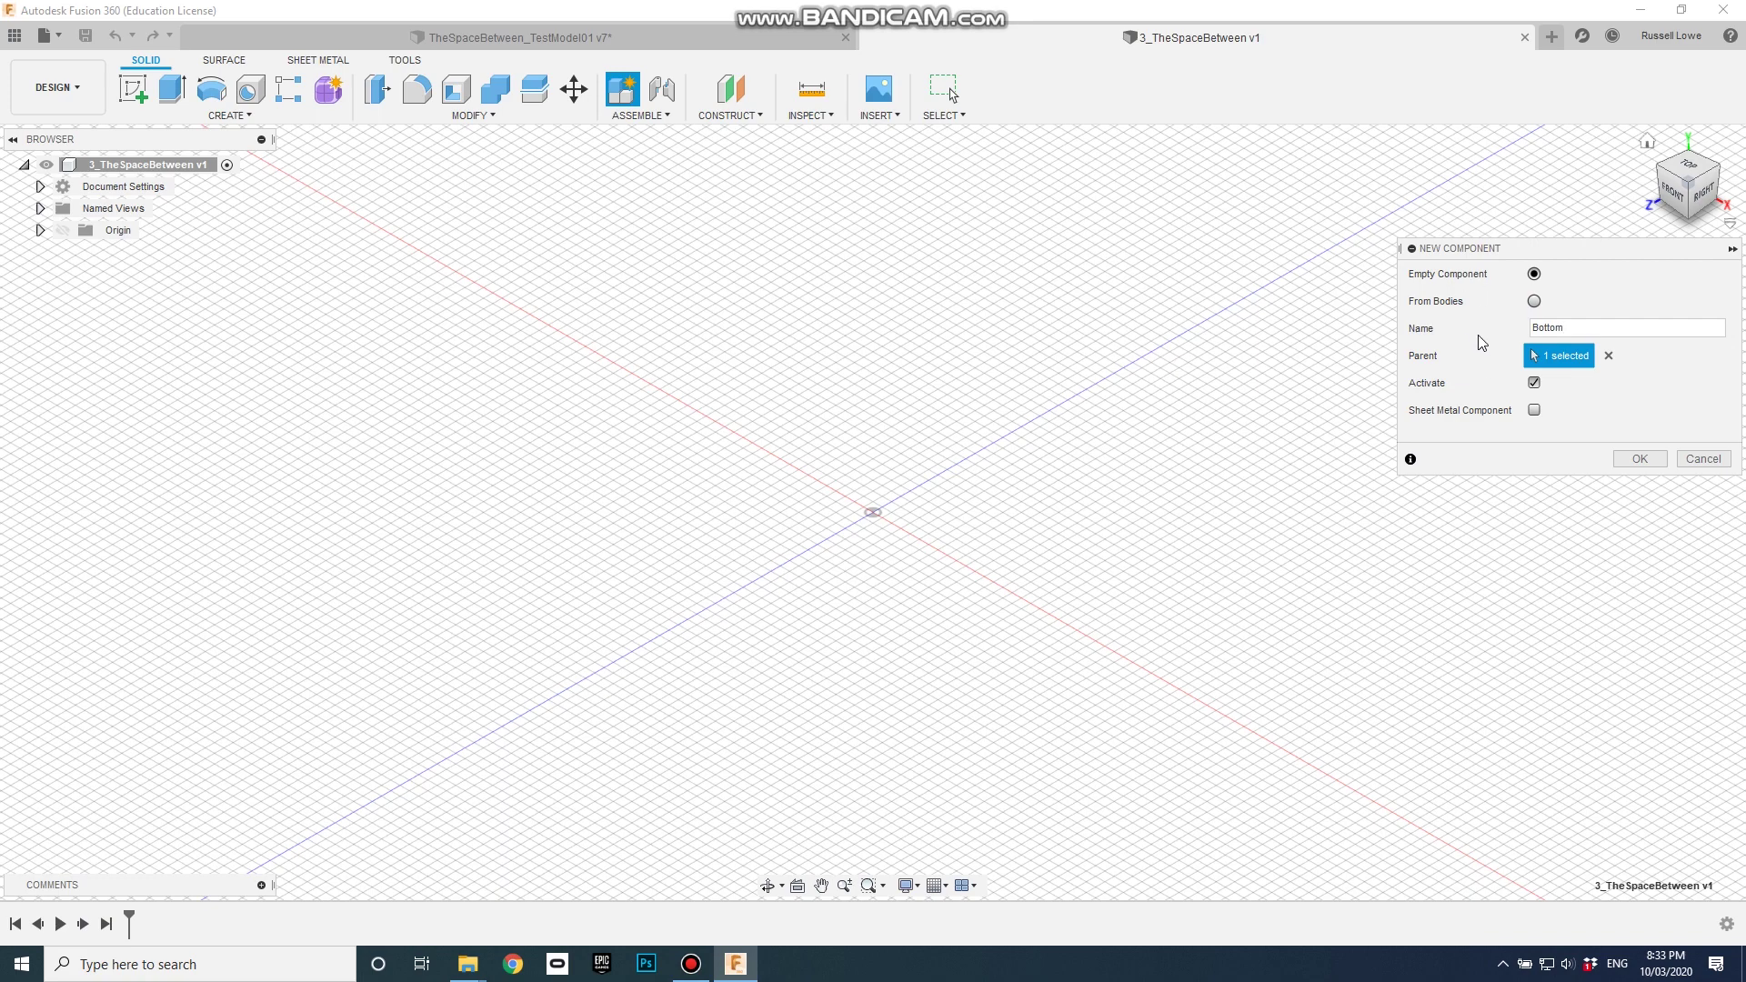
left_click(1640, 459)
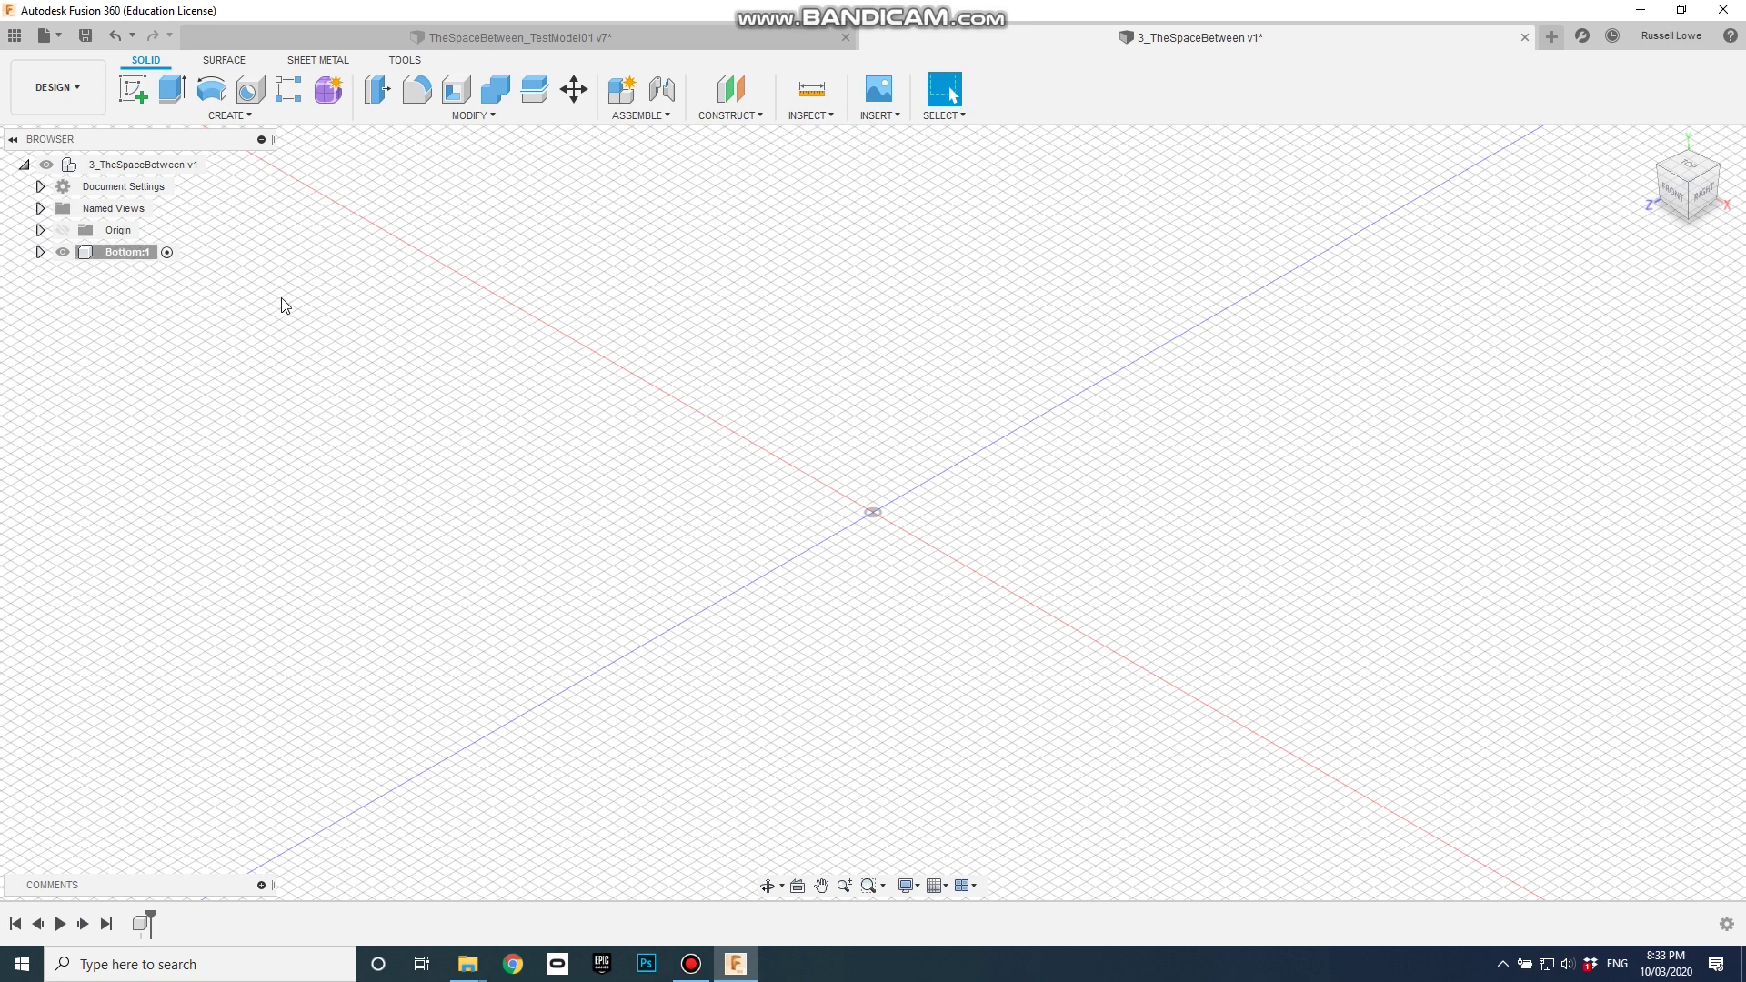
Start a sketch on the ground plane and draw the 135 × 42 mm plate rectangle.
left_click(243, 115)
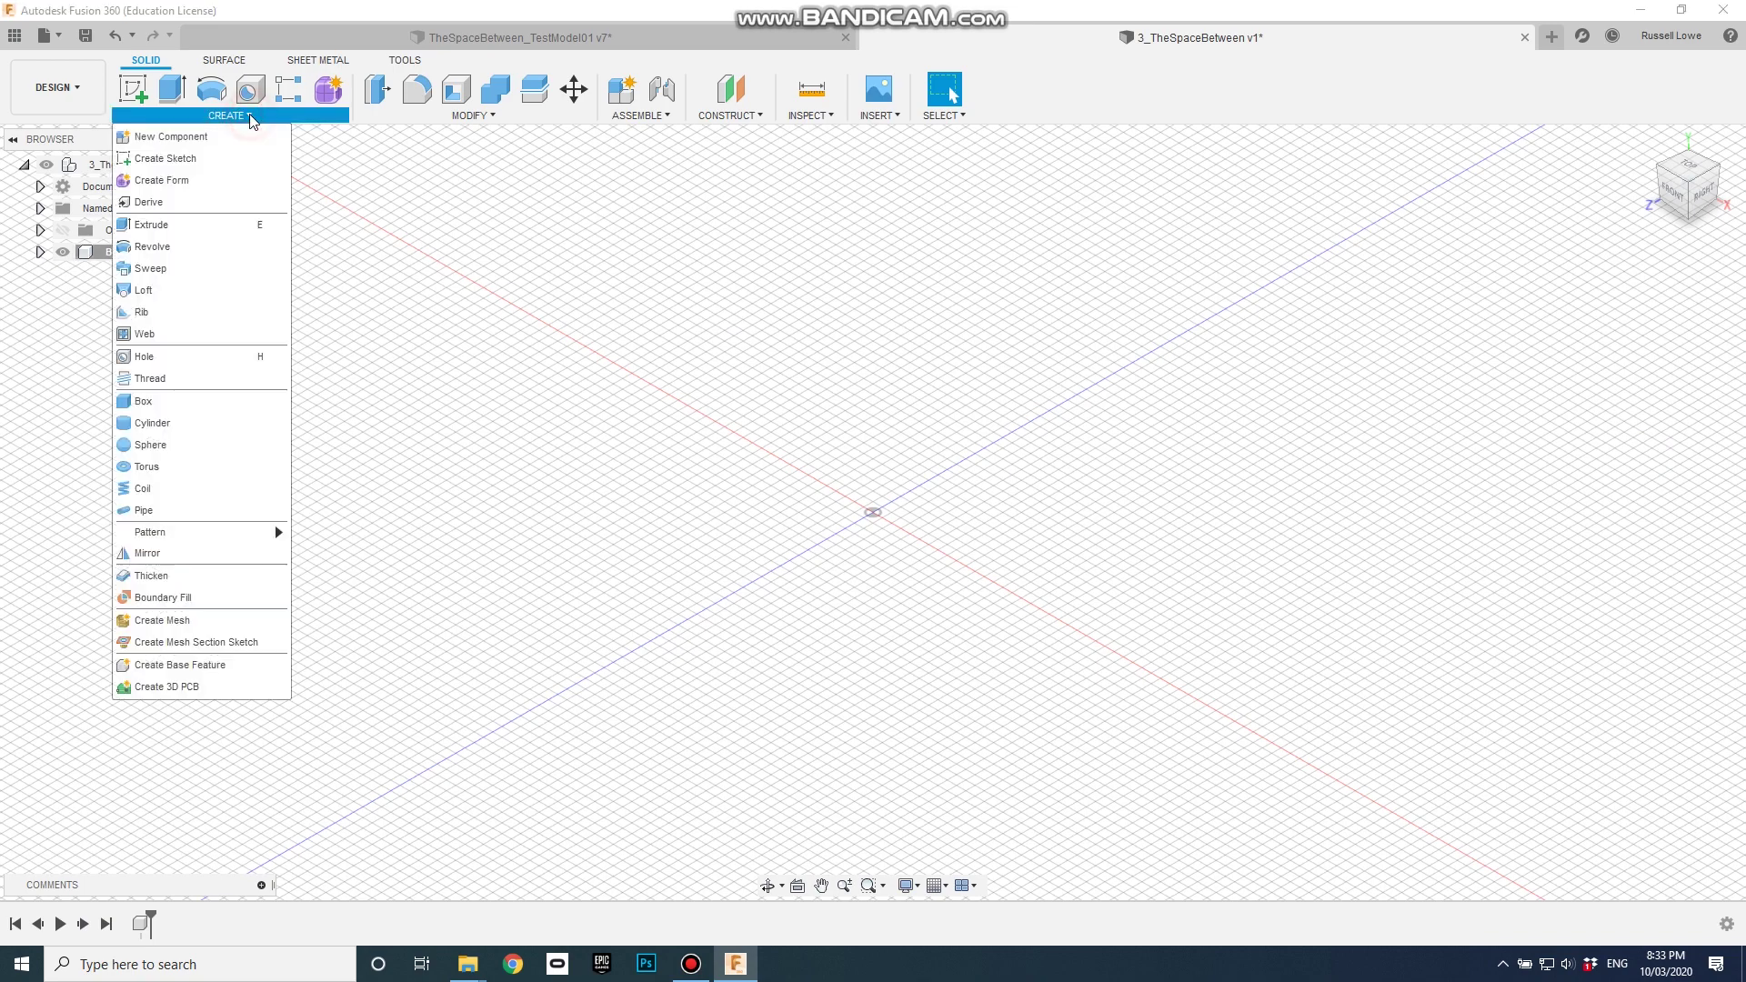
left_click(200, 159)
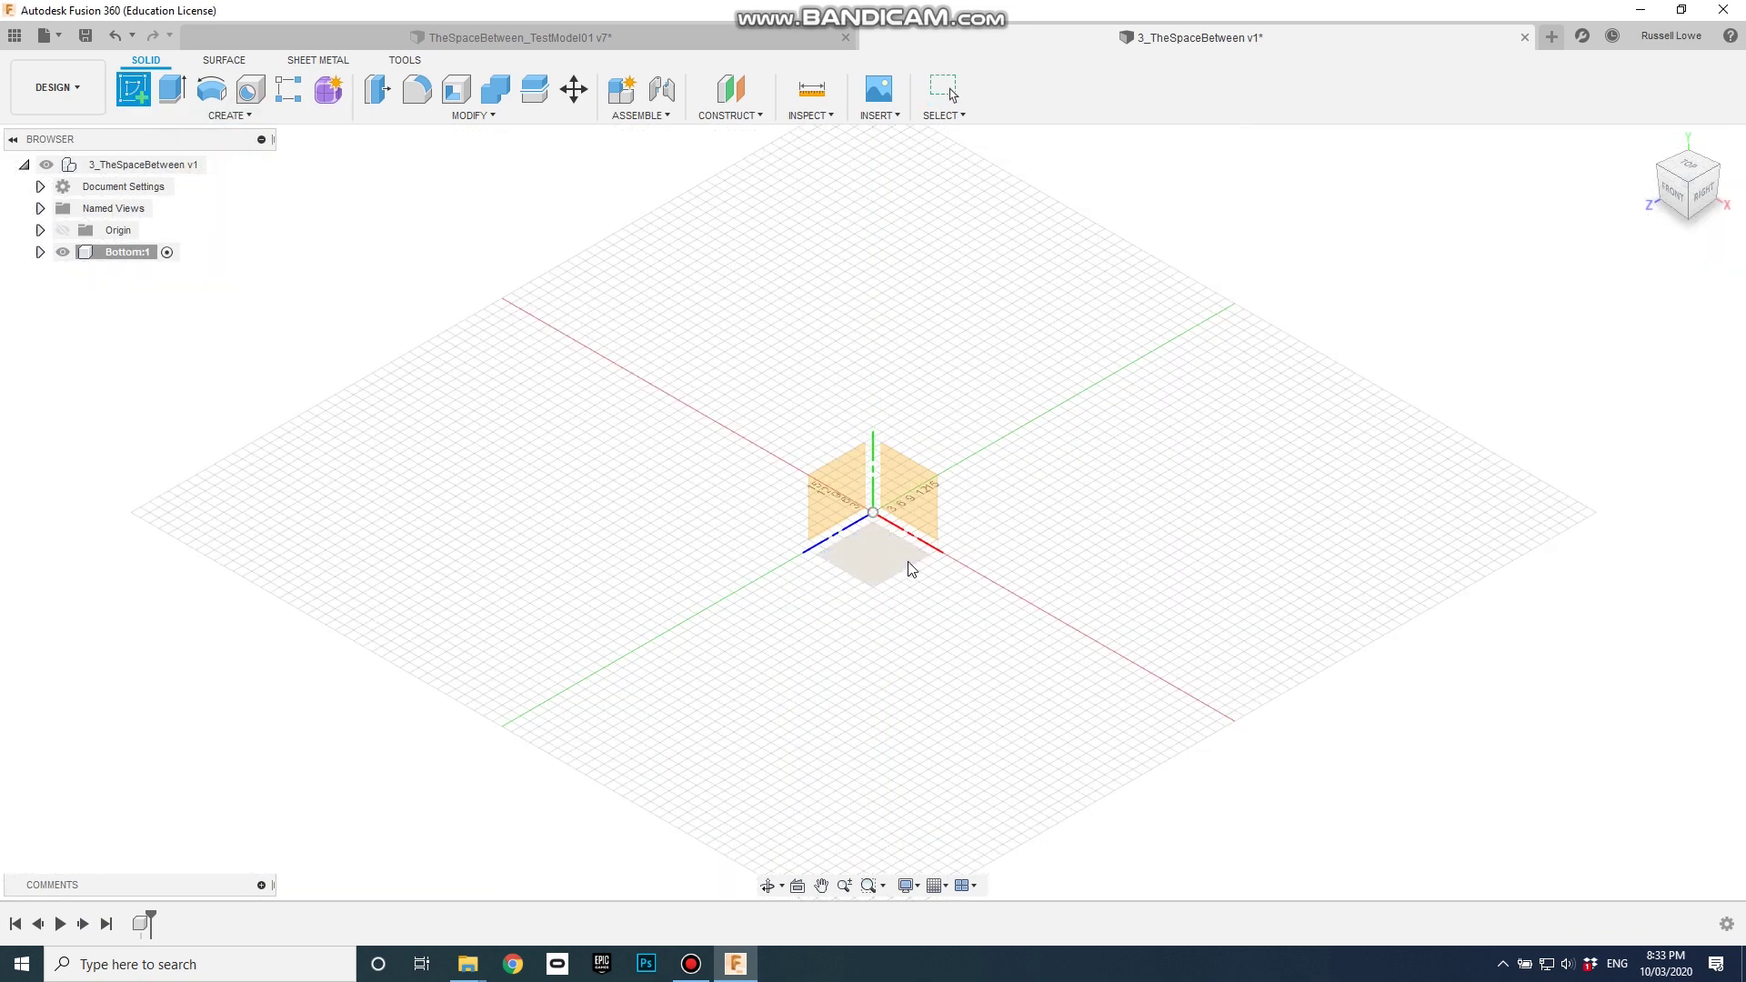
left_click(884, 557)
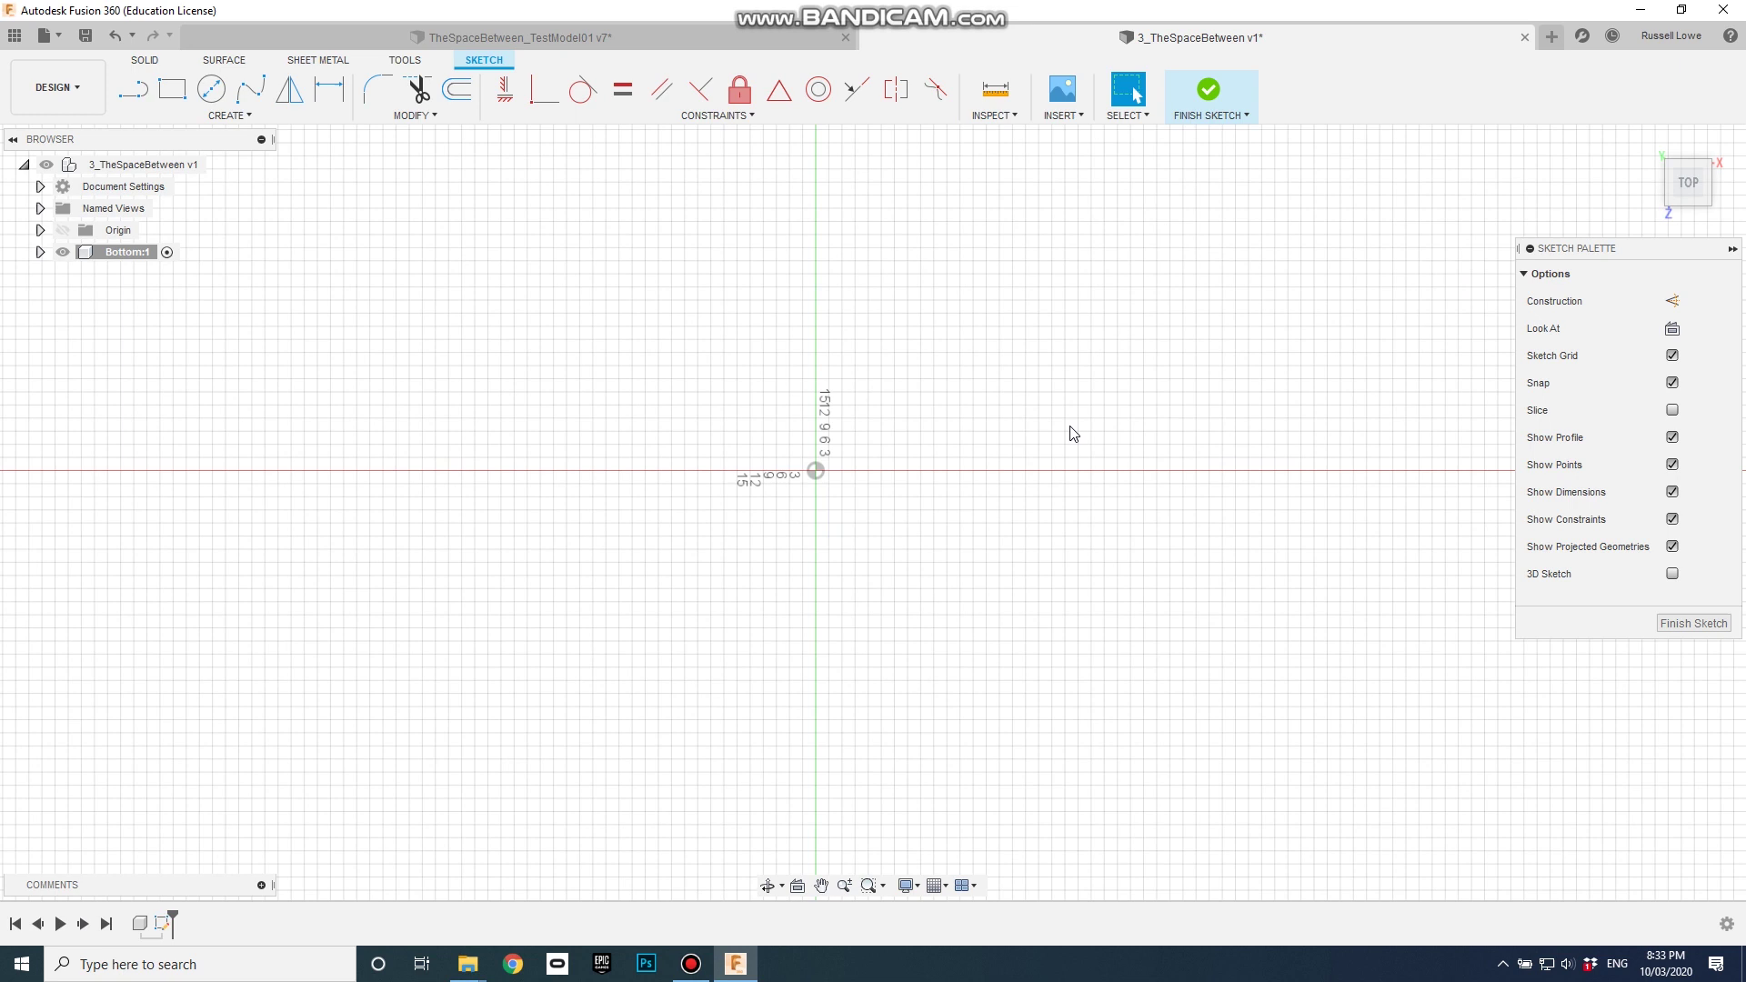
key("r")
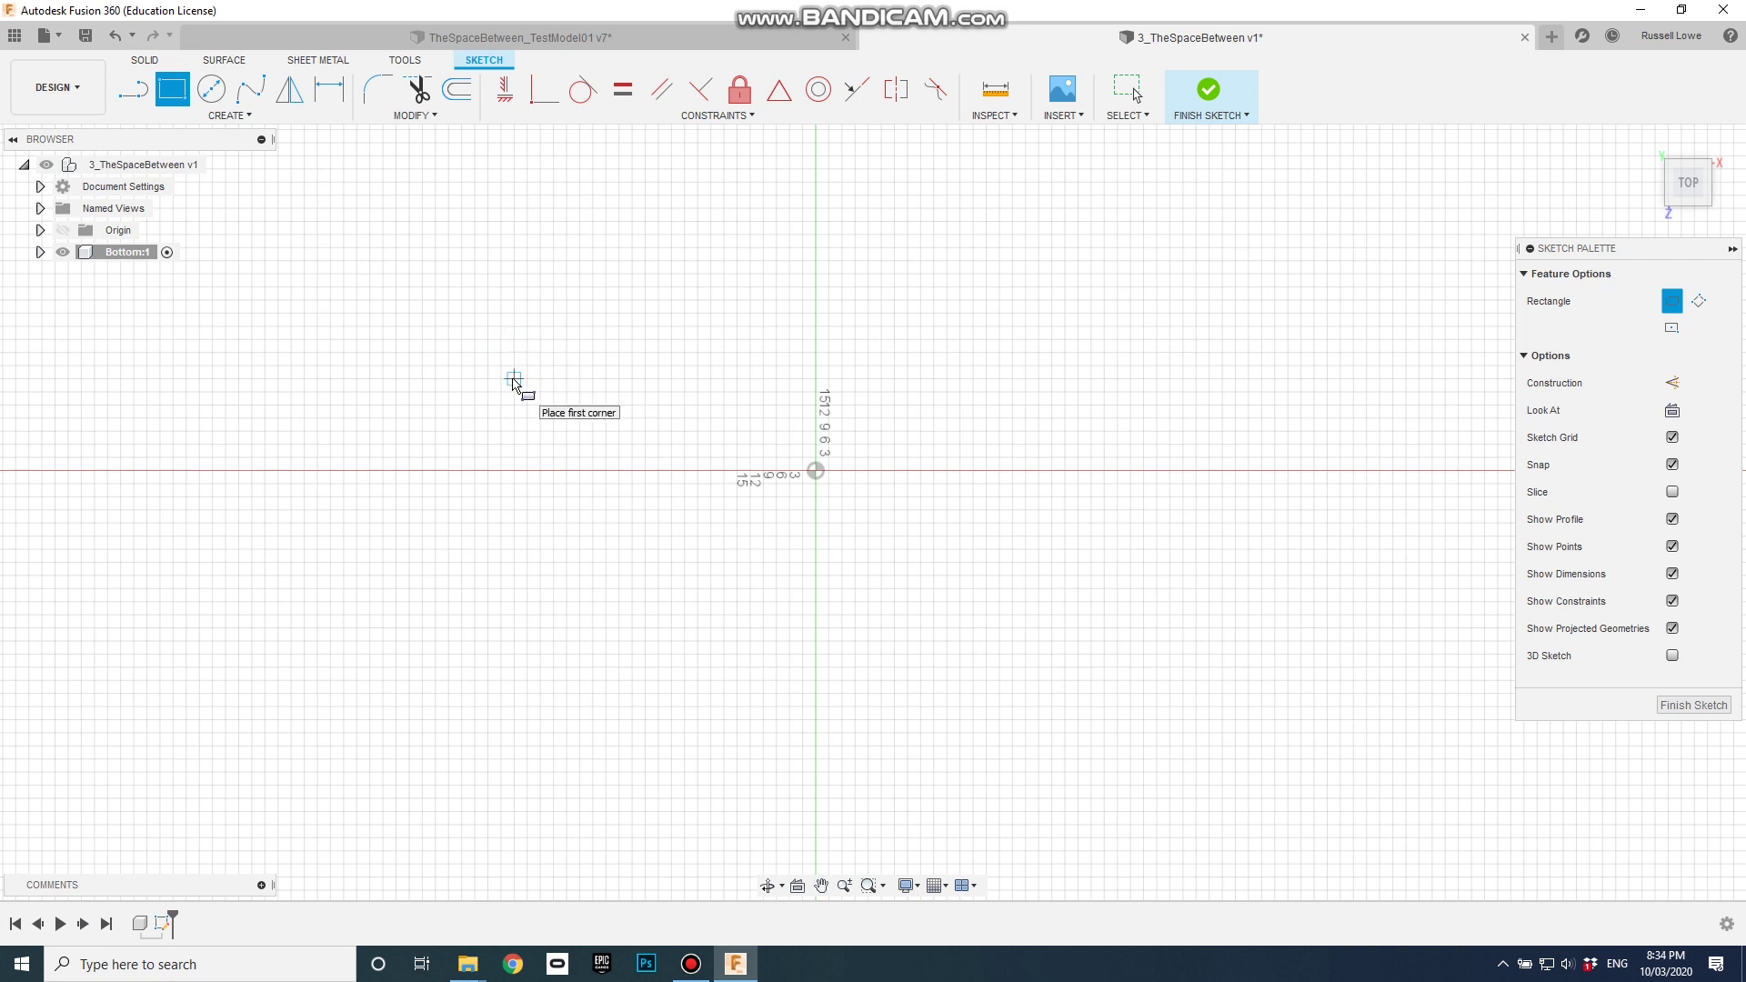
left_click(514, 378)
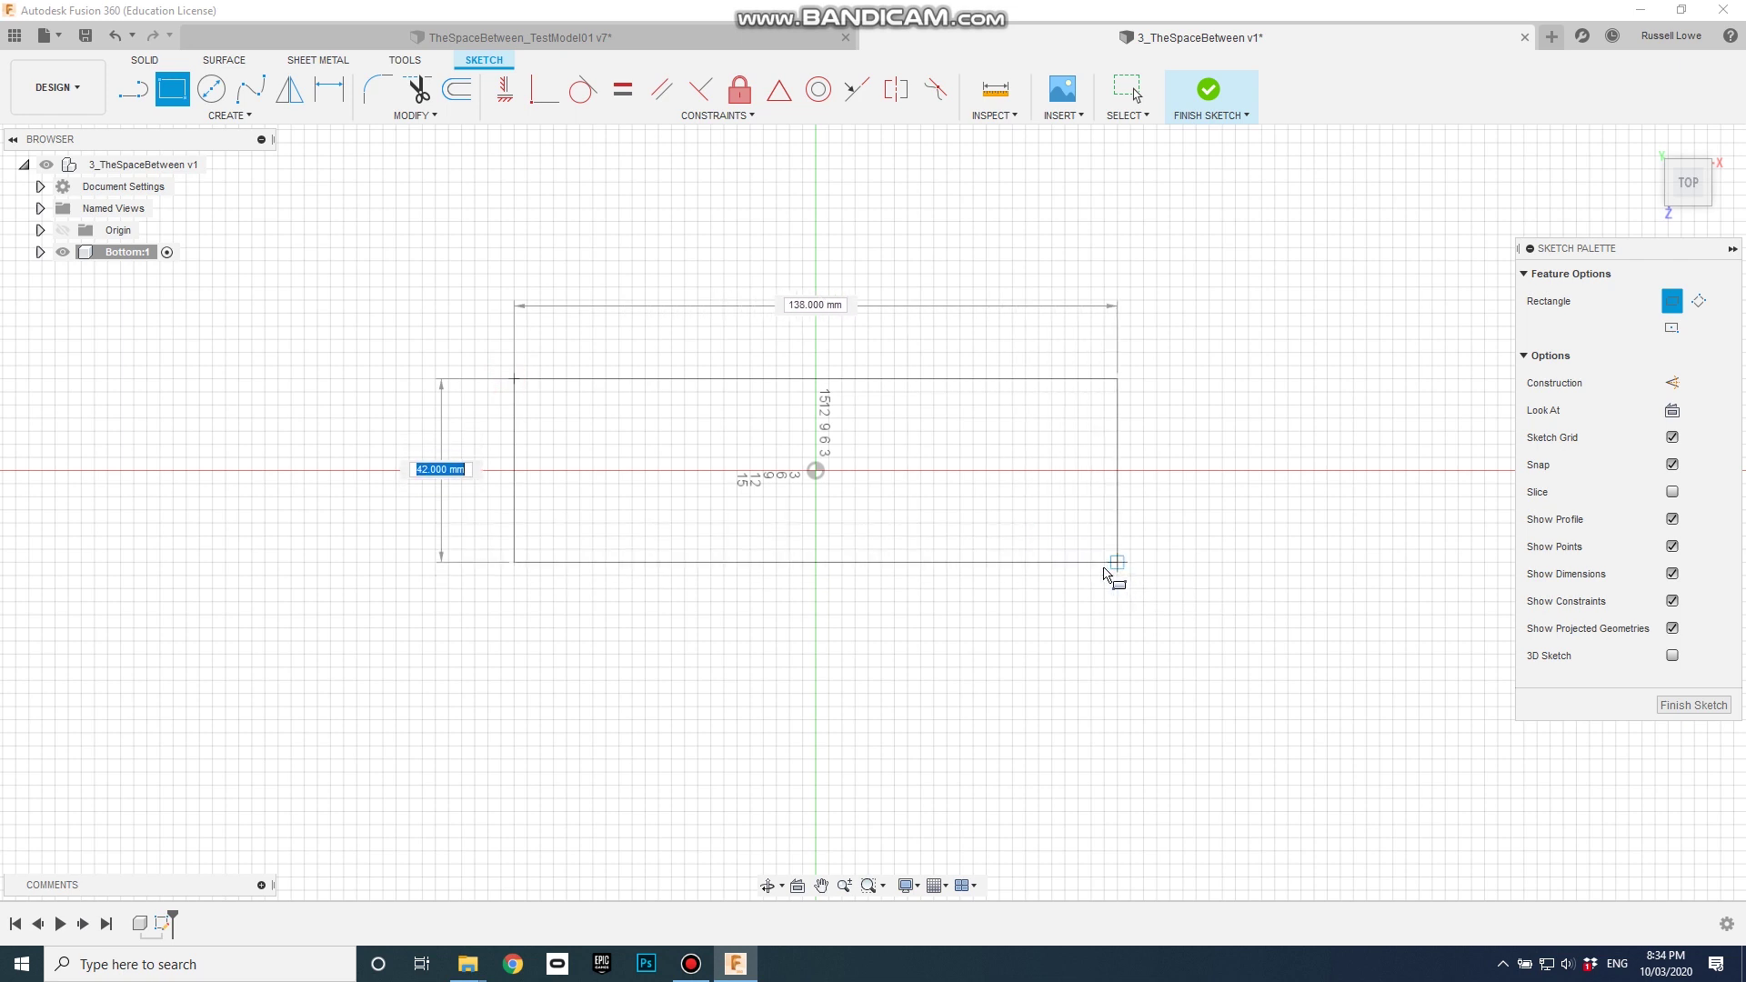
key("Tab")
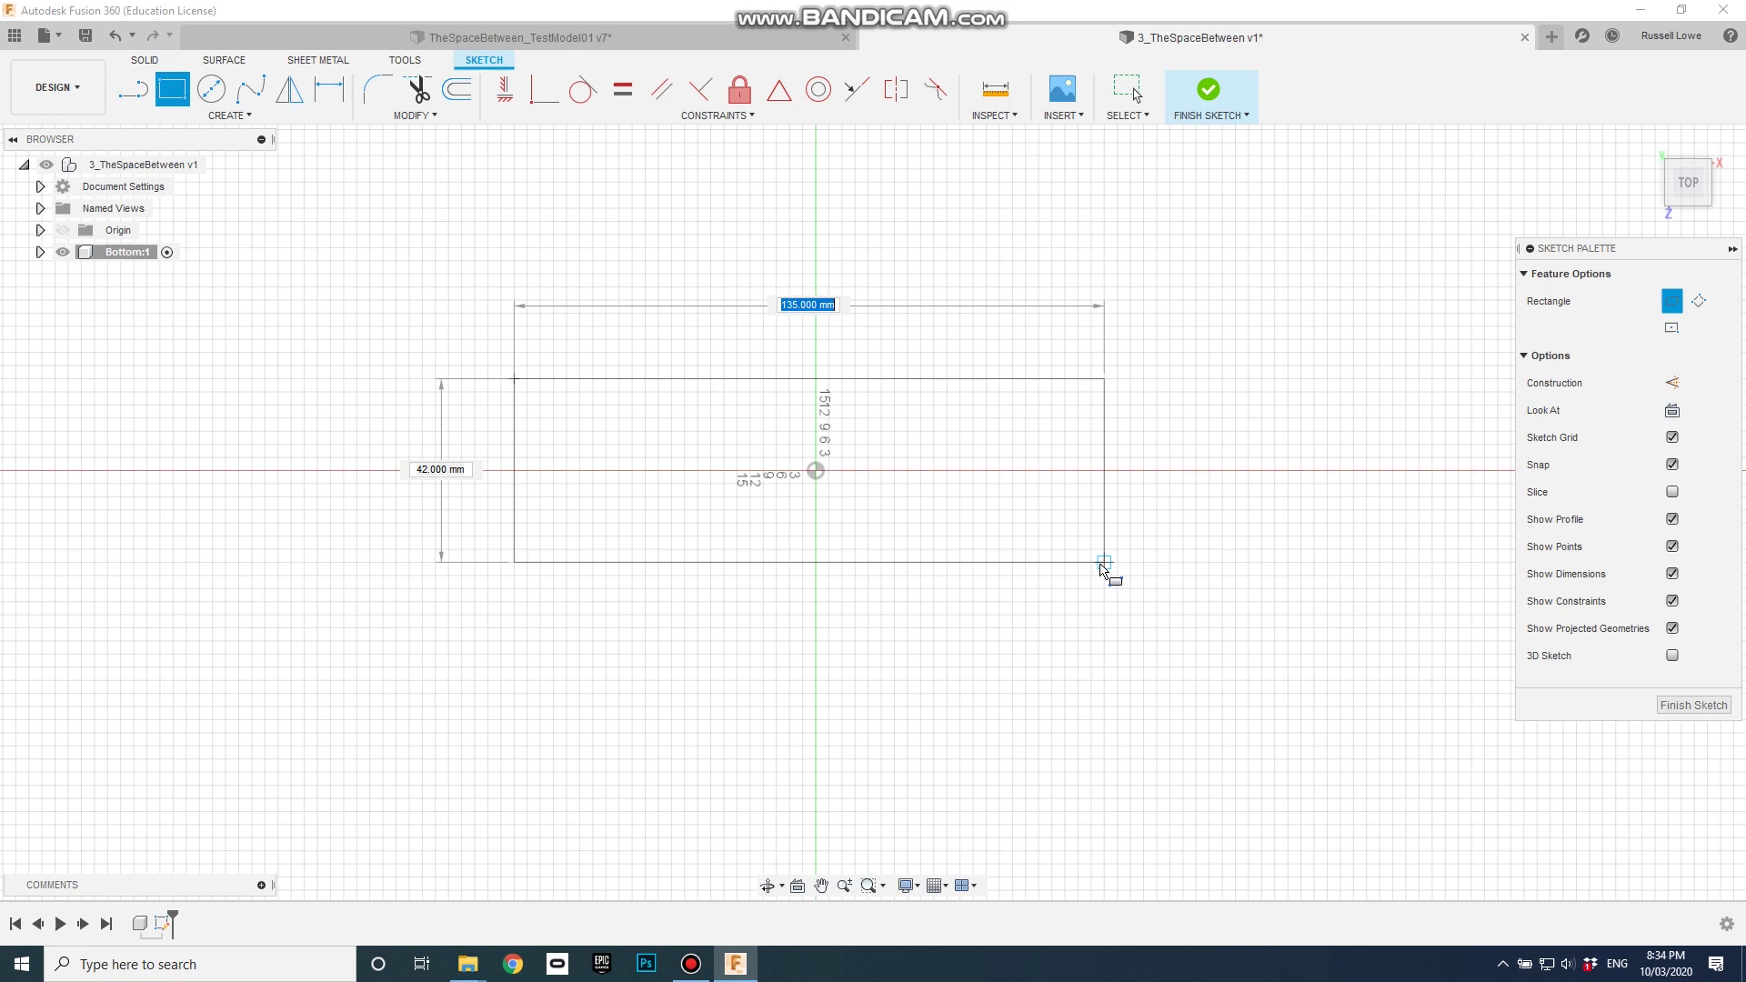
key("Tab")
left_click(1104, 573)
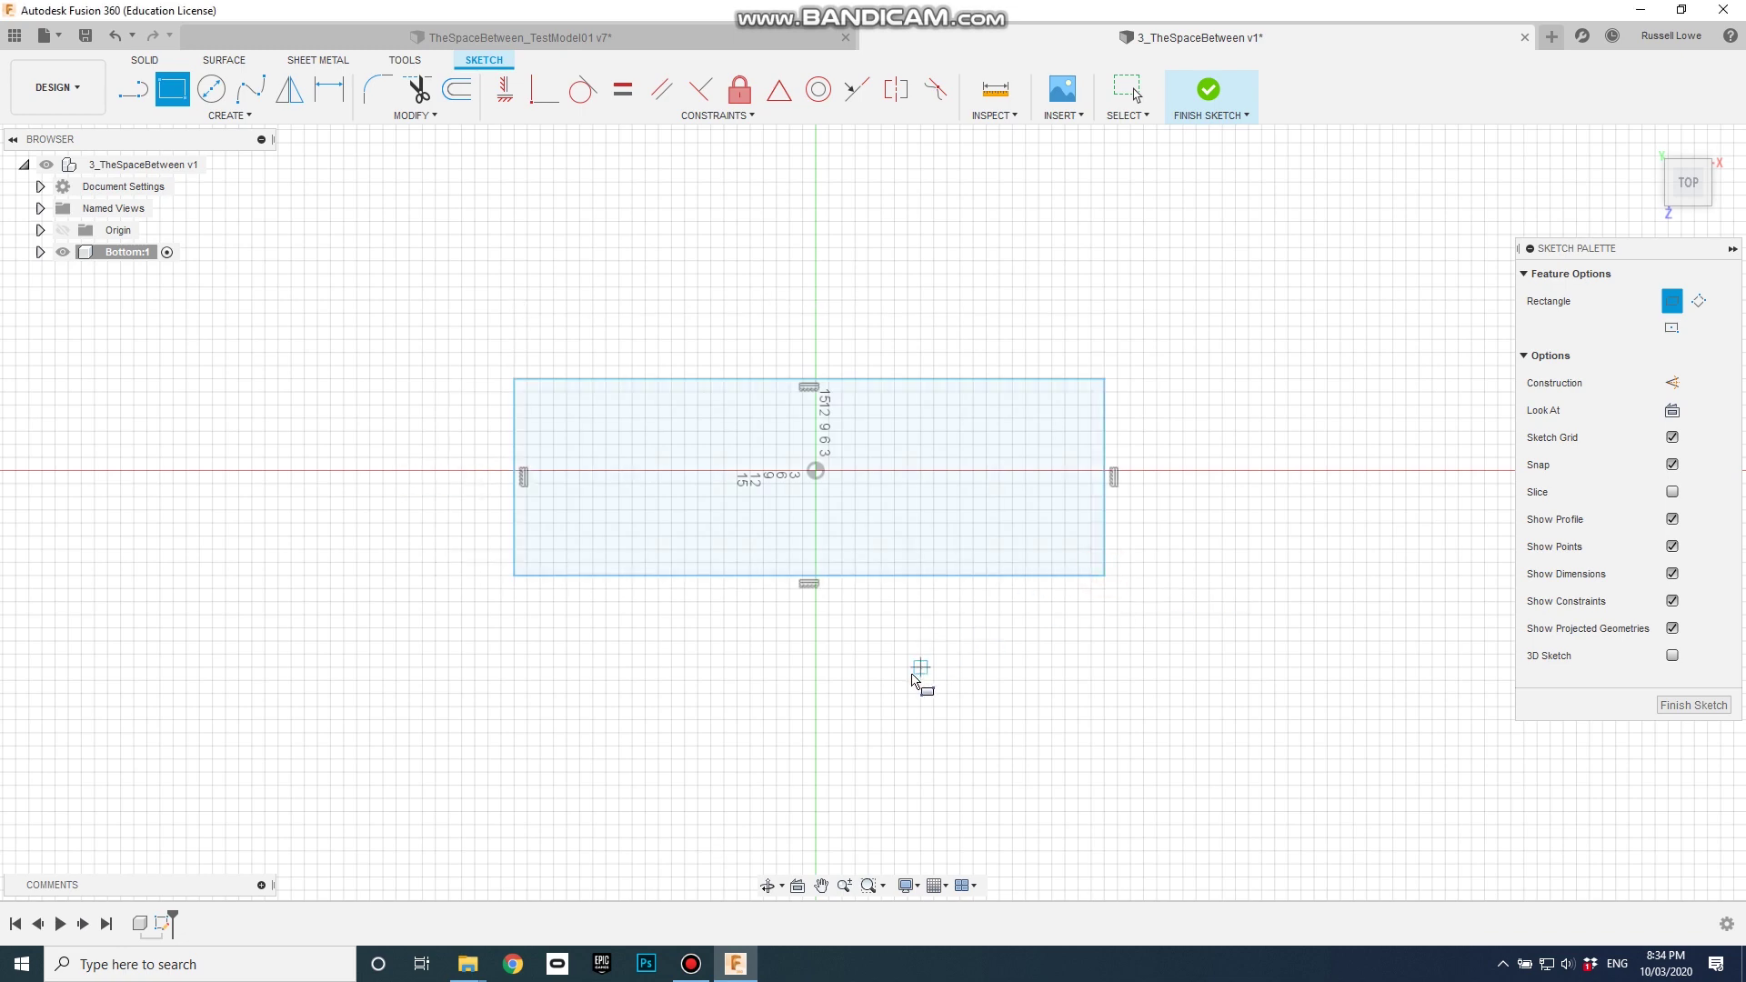
Draw 3 × 21 mm slot rectangles on the plate's left and right edges.
scroll(554, 514, "up", 3)
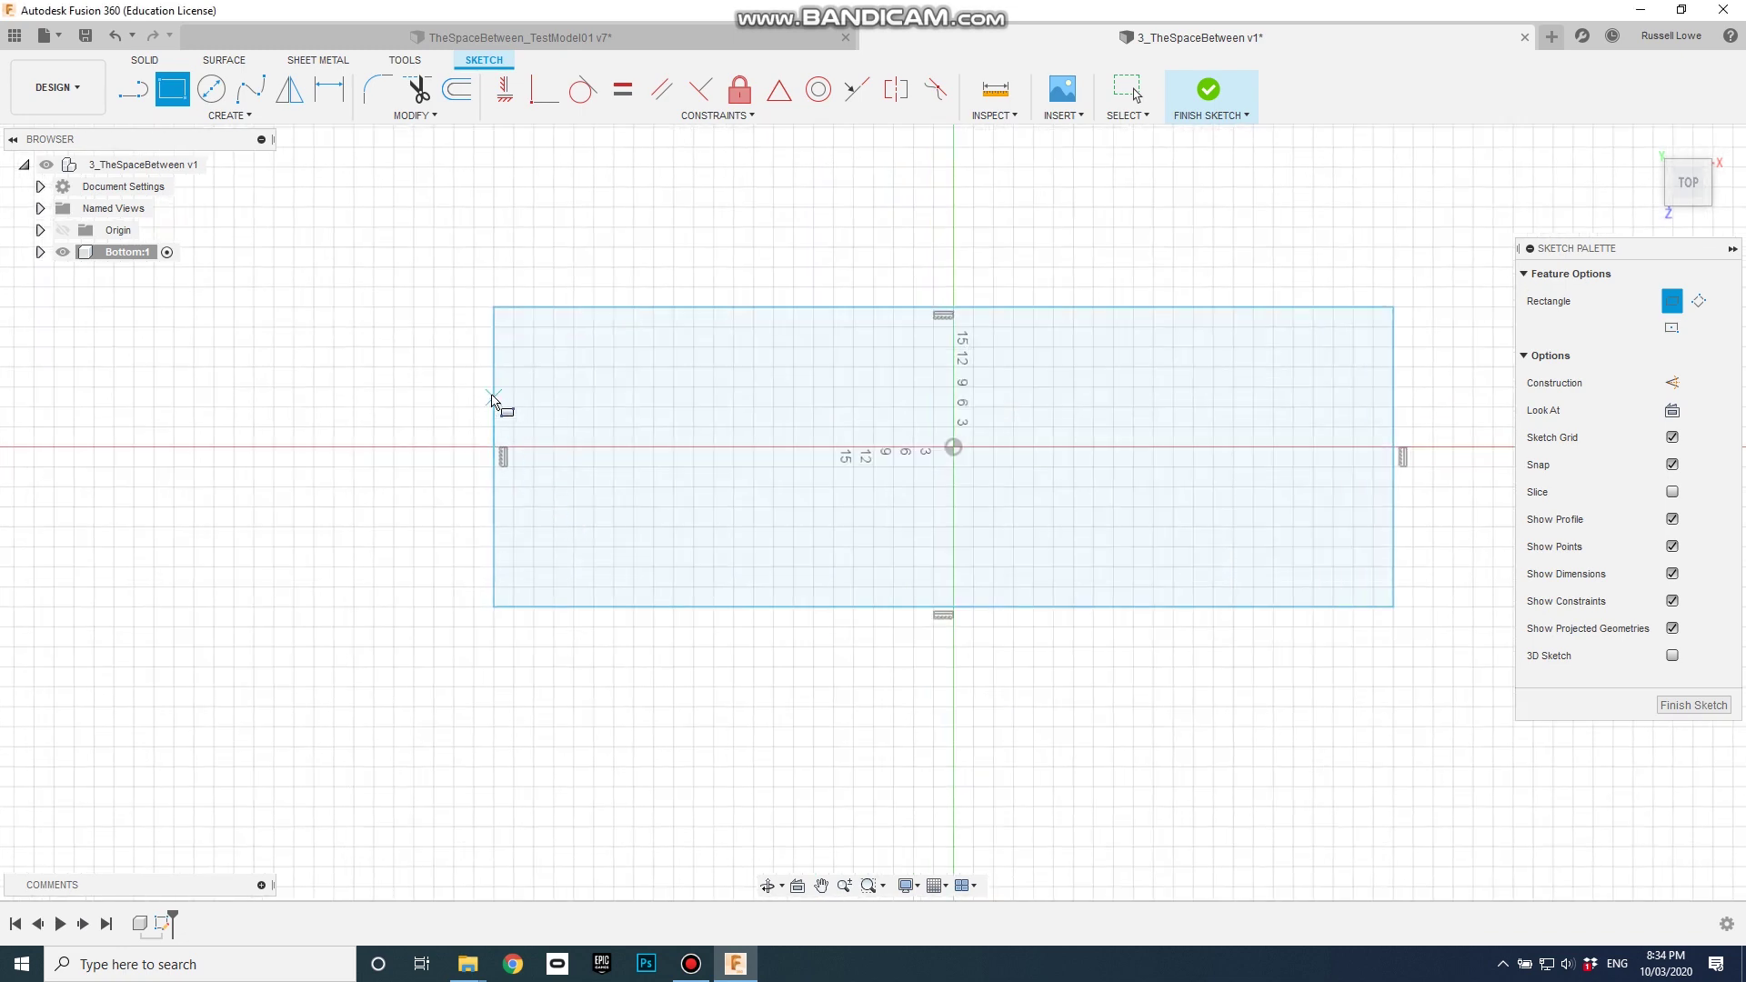
left_click(493, 388)
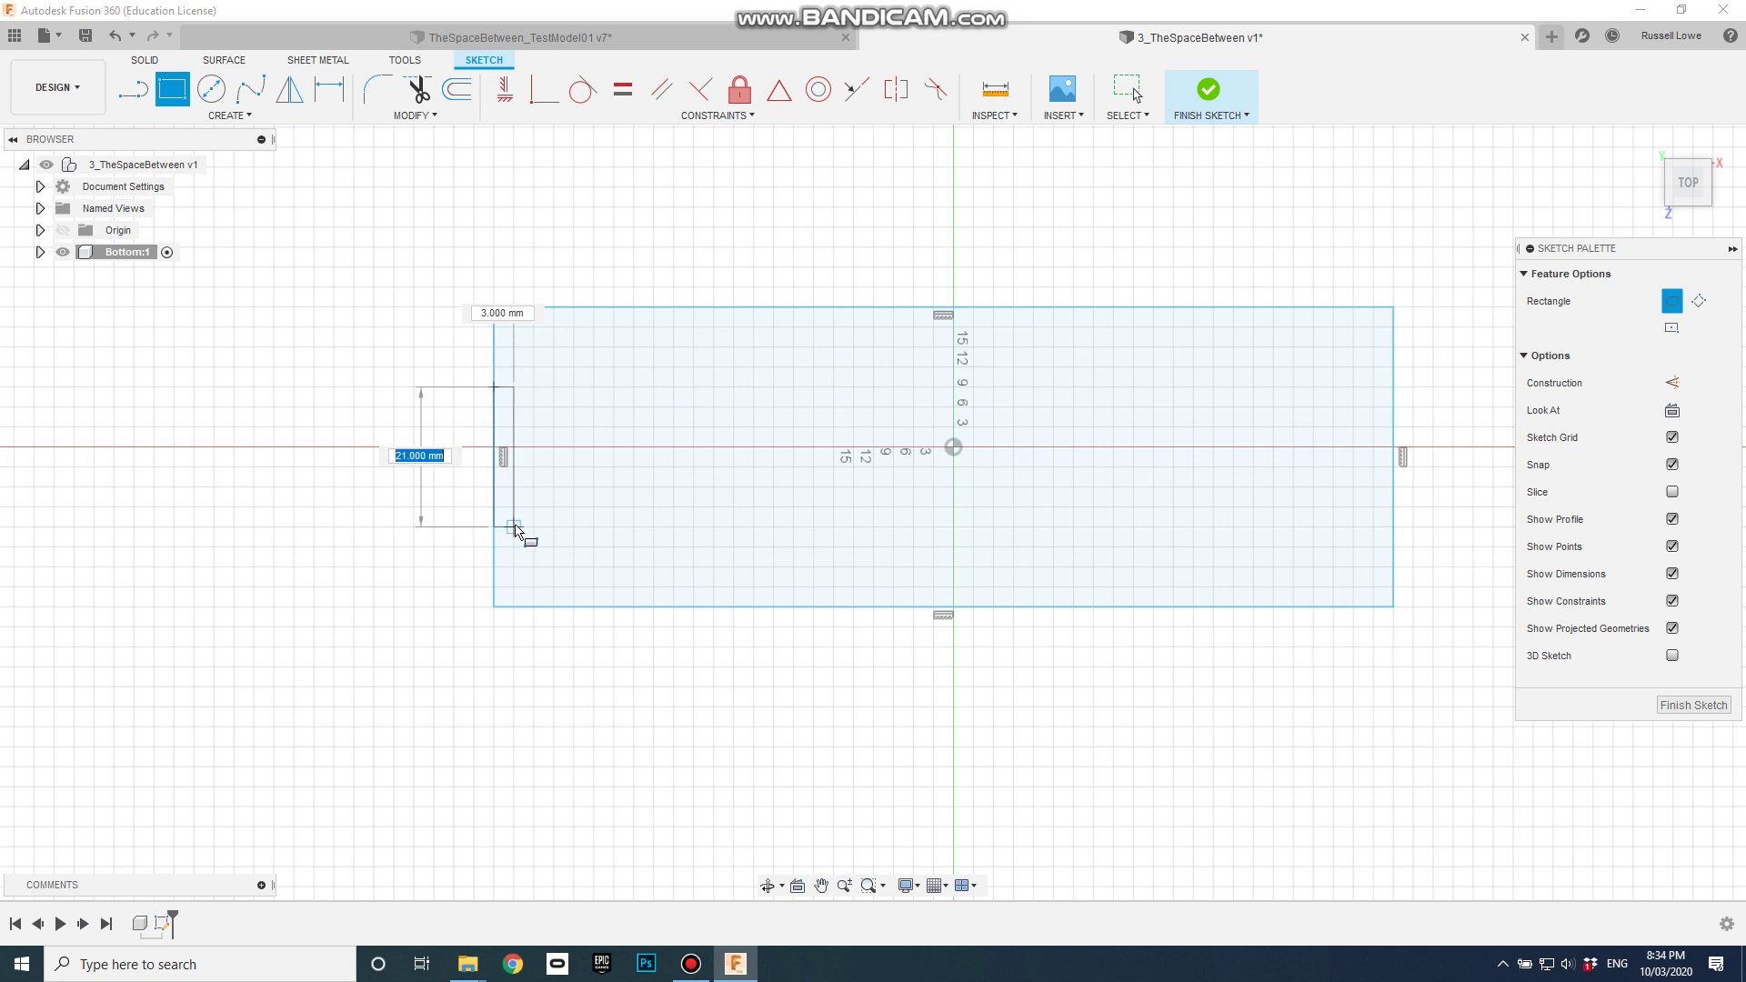
key("Tab")
key("Tab")
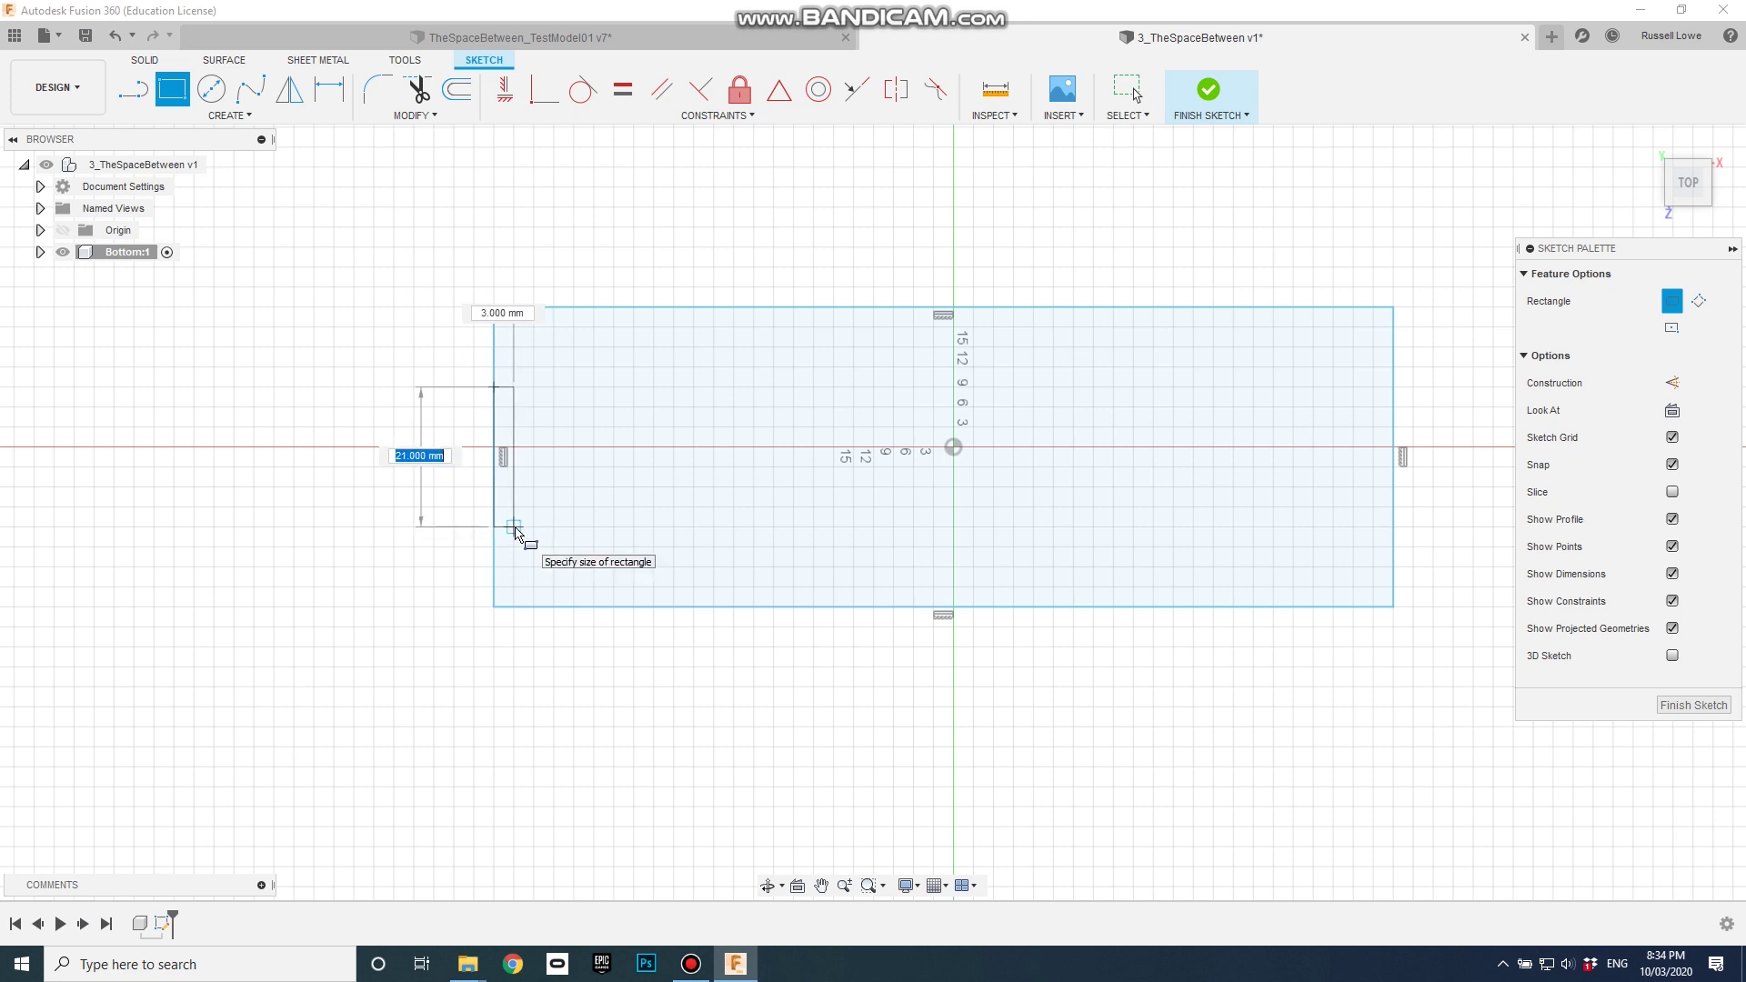
left_click(513, 540)
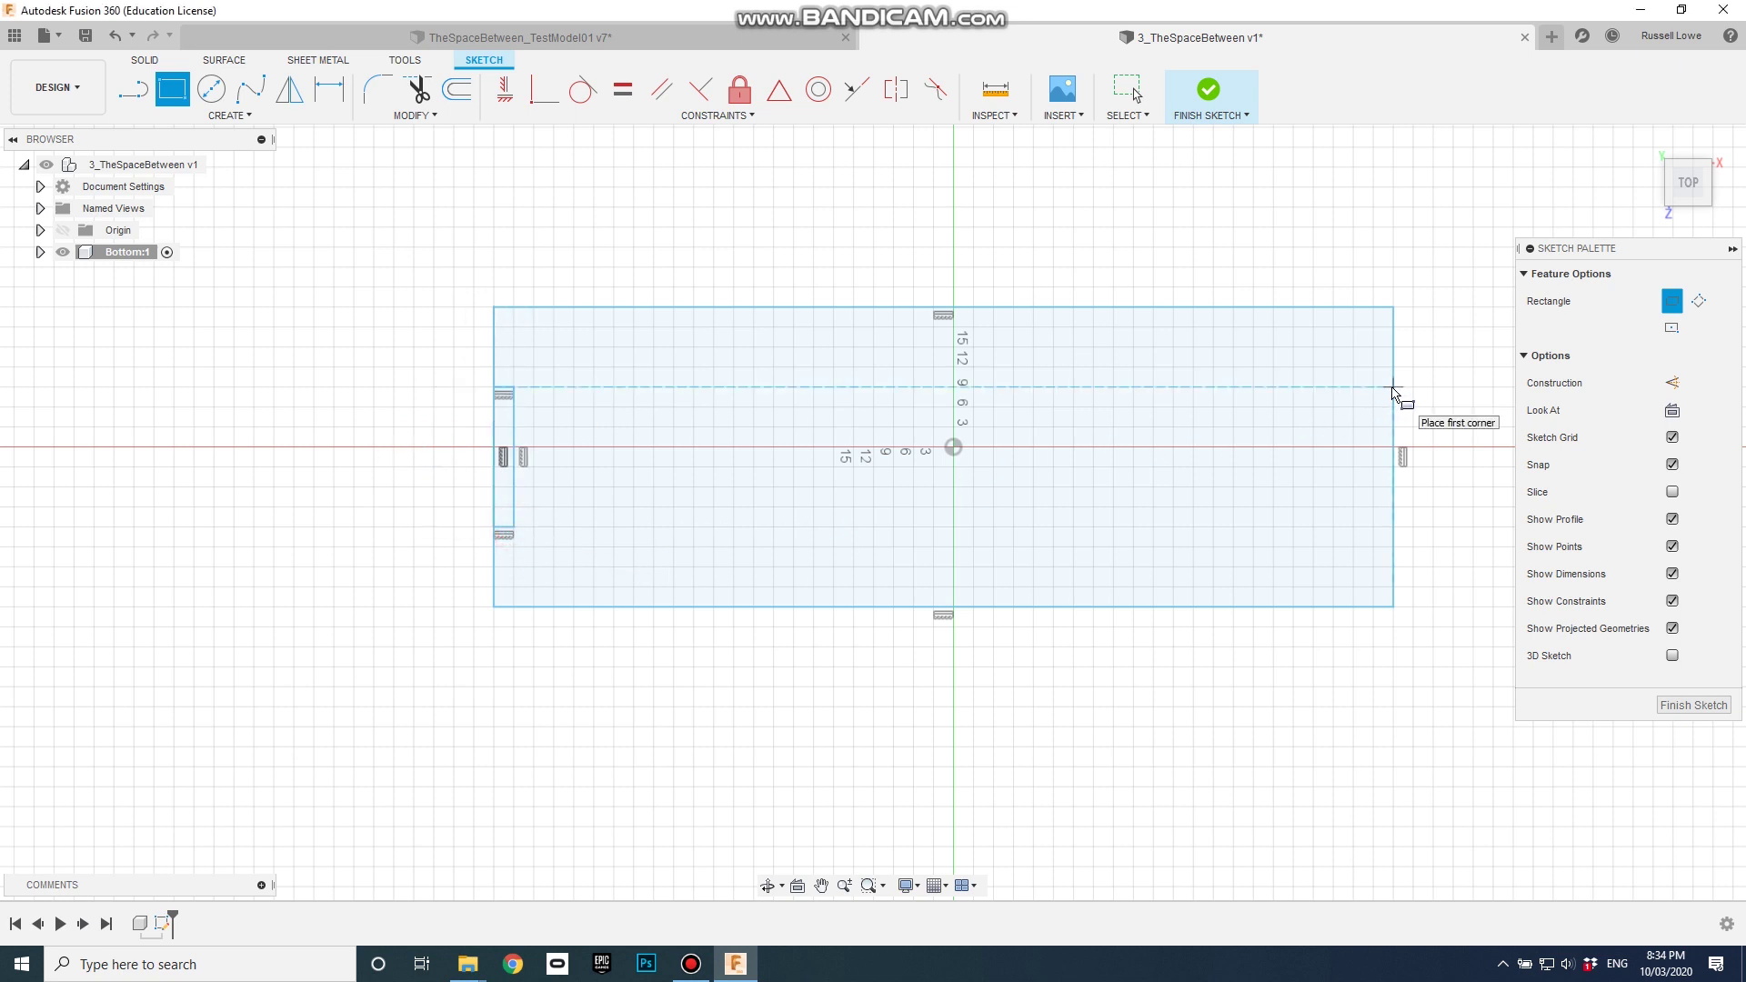
left_click(1393, 386)
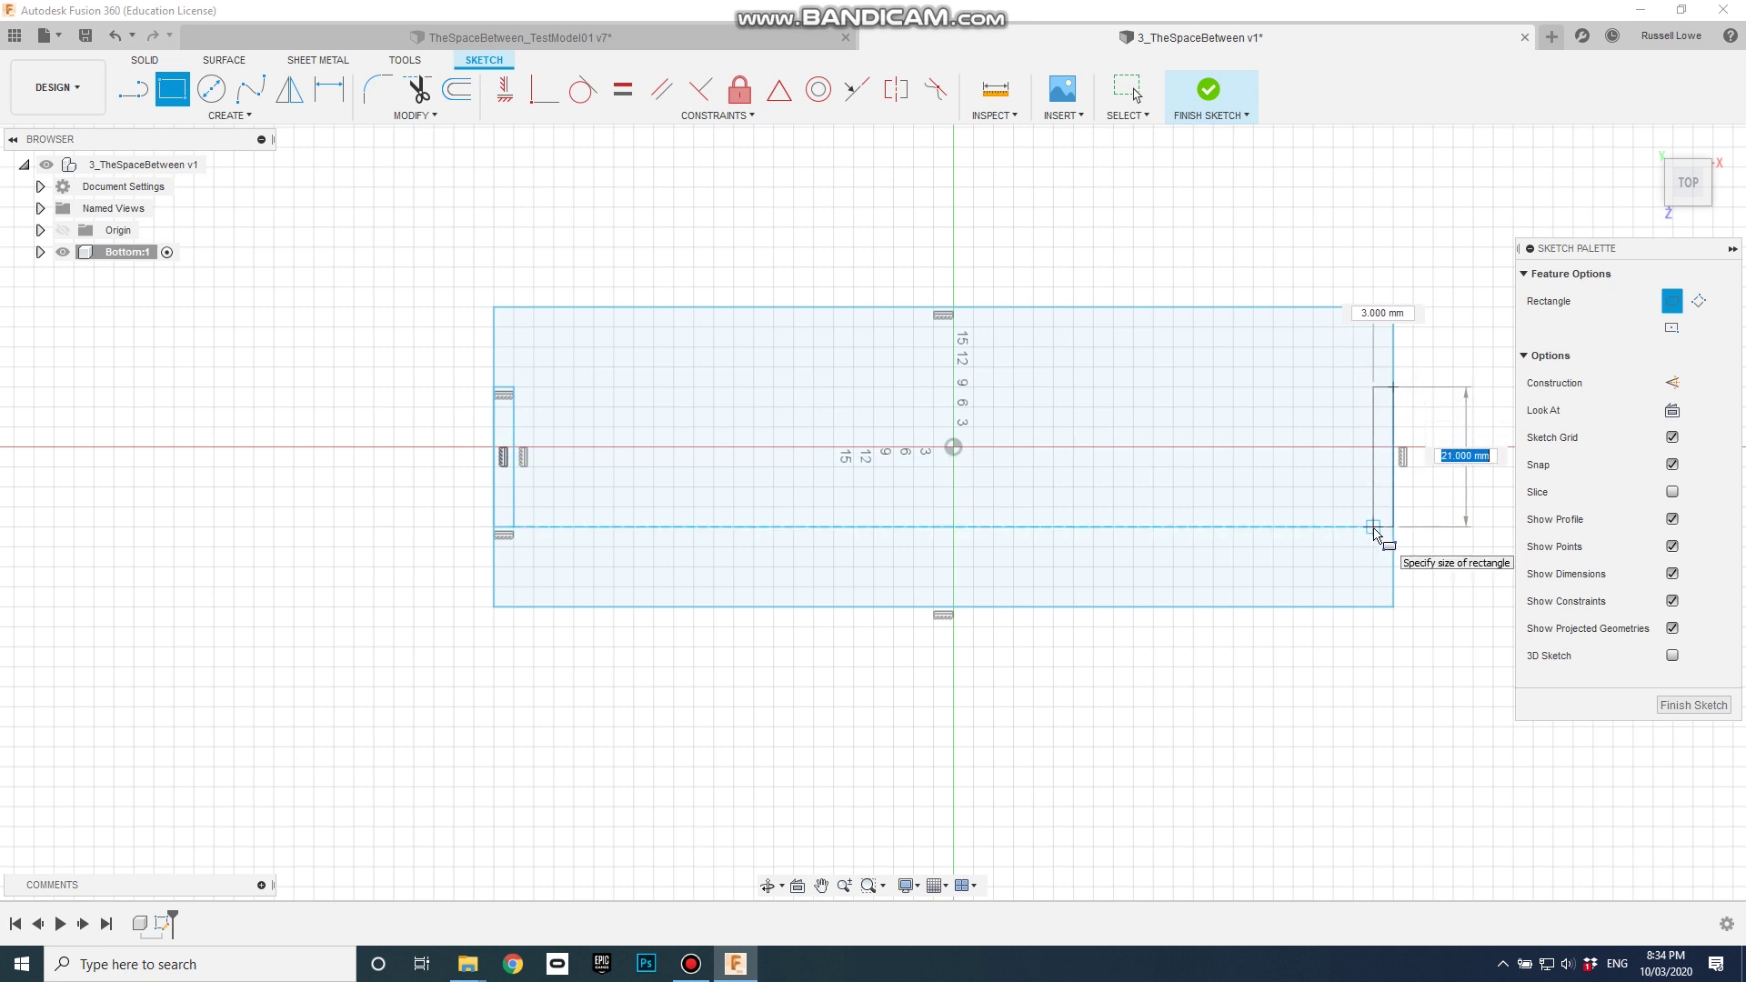
left_click(1374, 528)
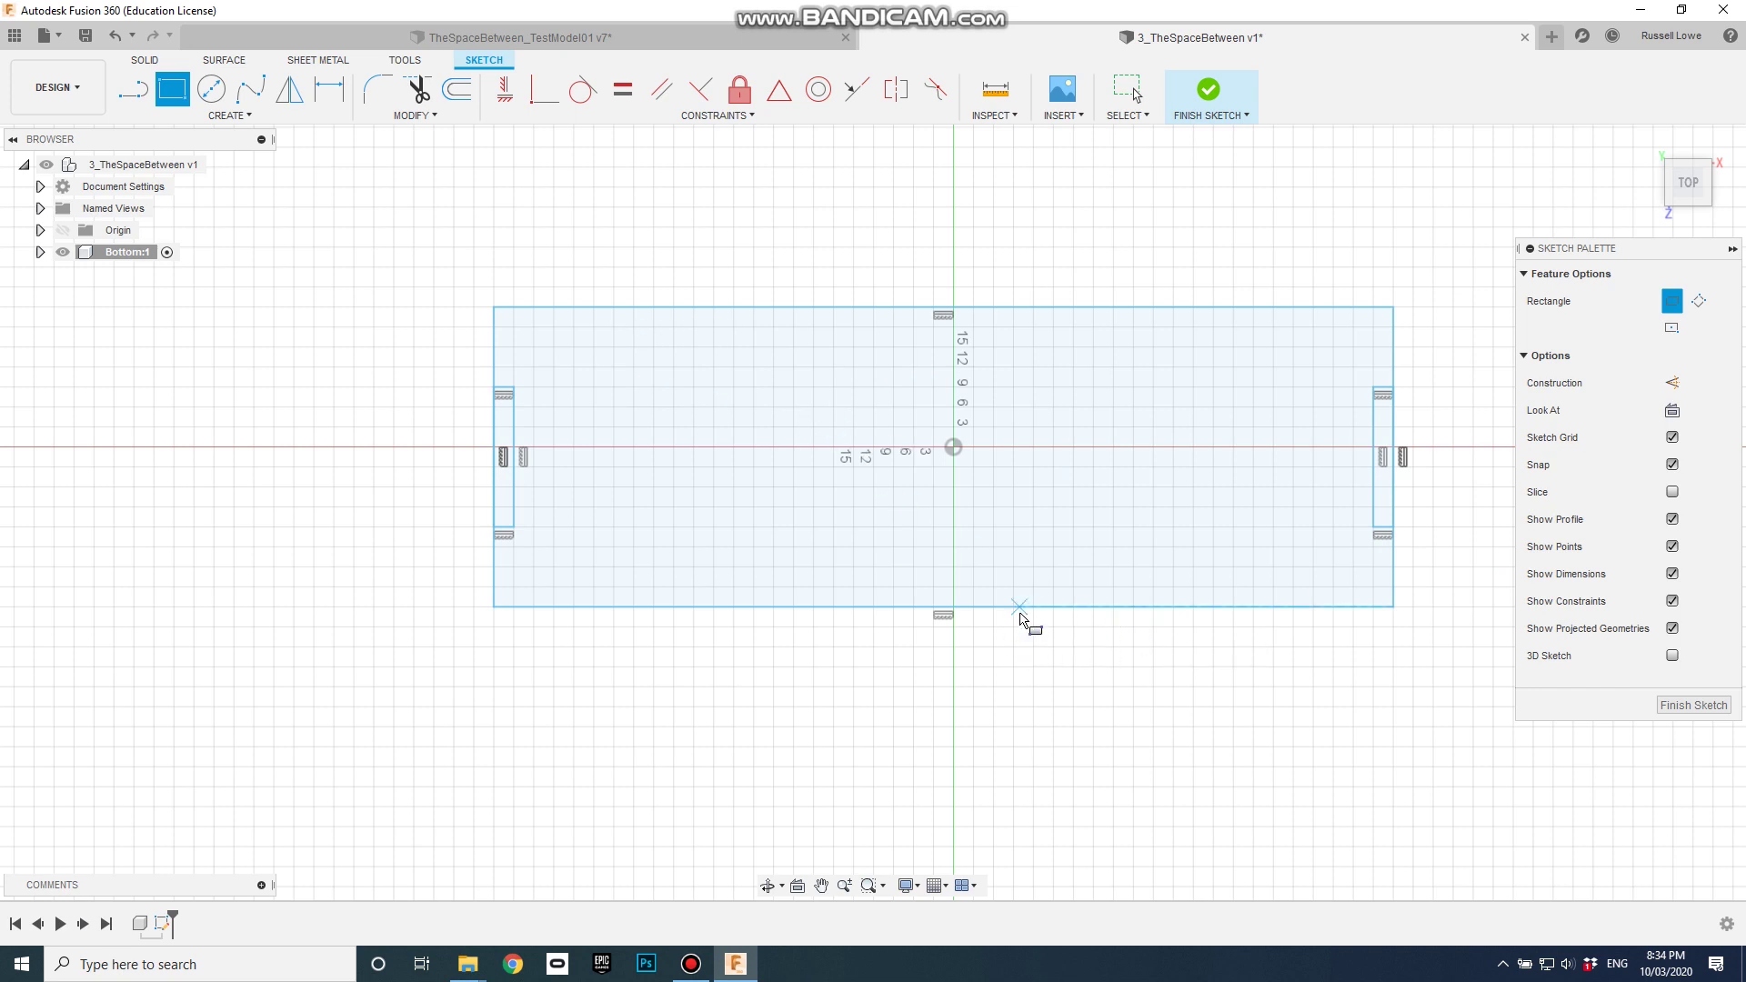
Draw 33 × 3 mm slot rectangles on the plate's bottom and top edges.
left_click(1013, 606)
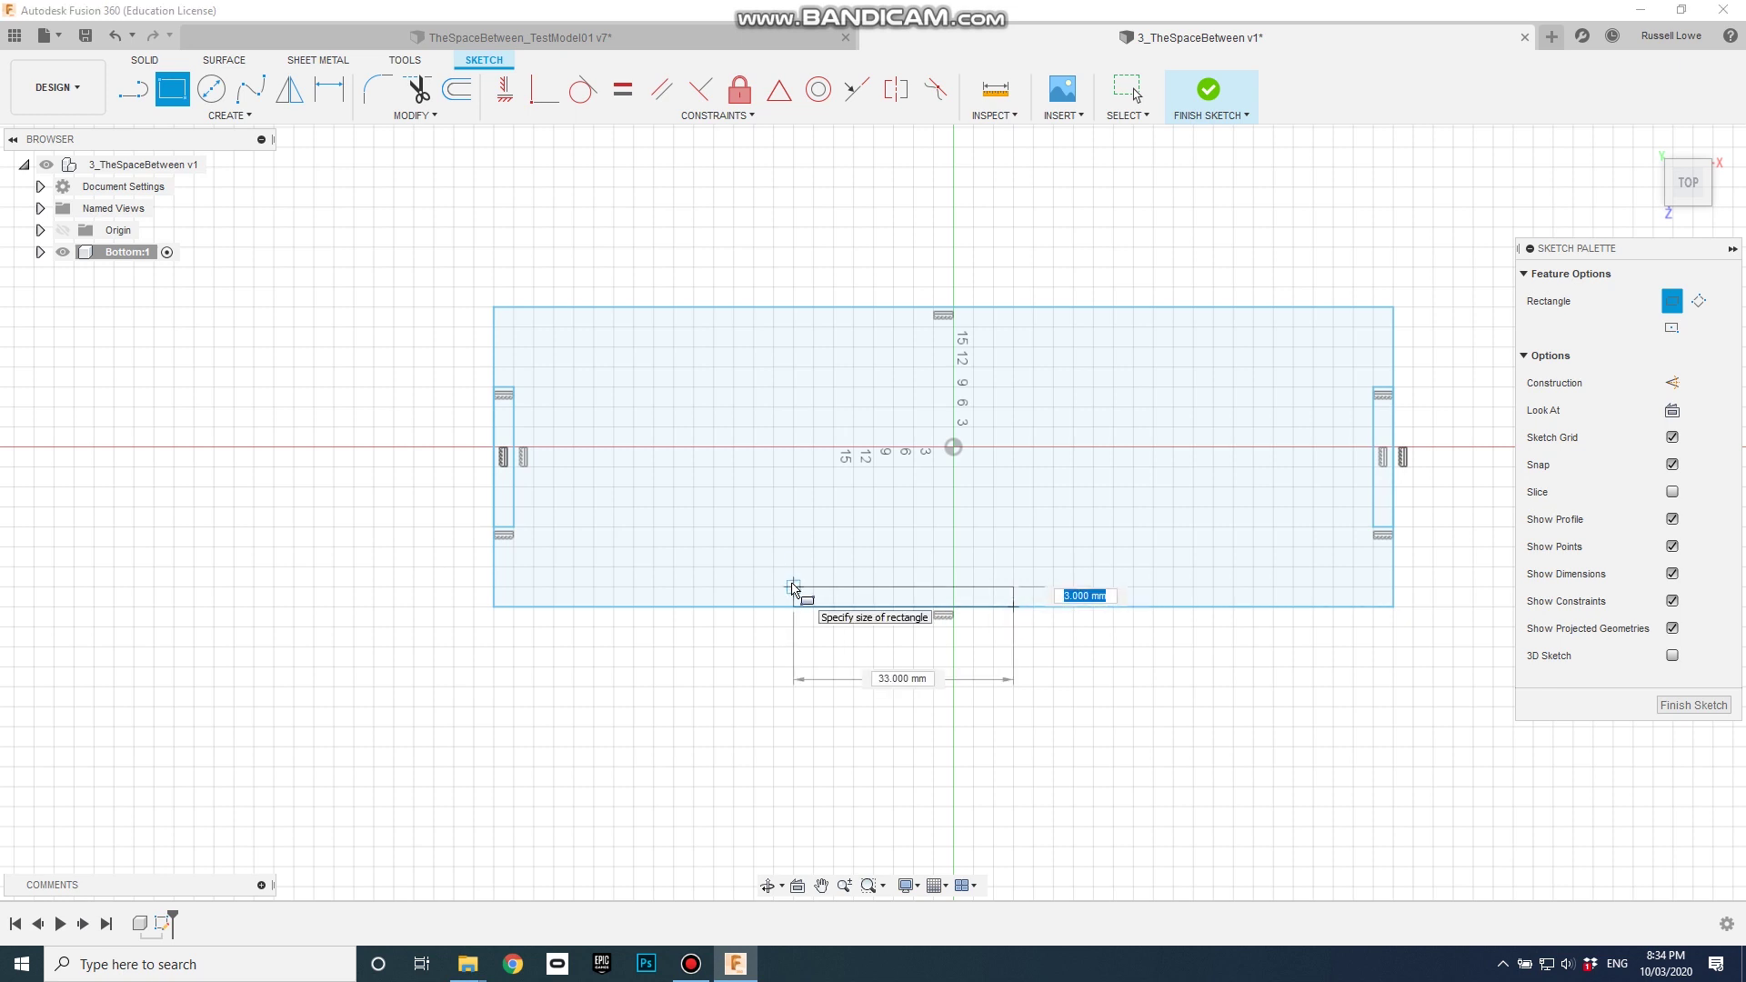
left_click(793, 588)
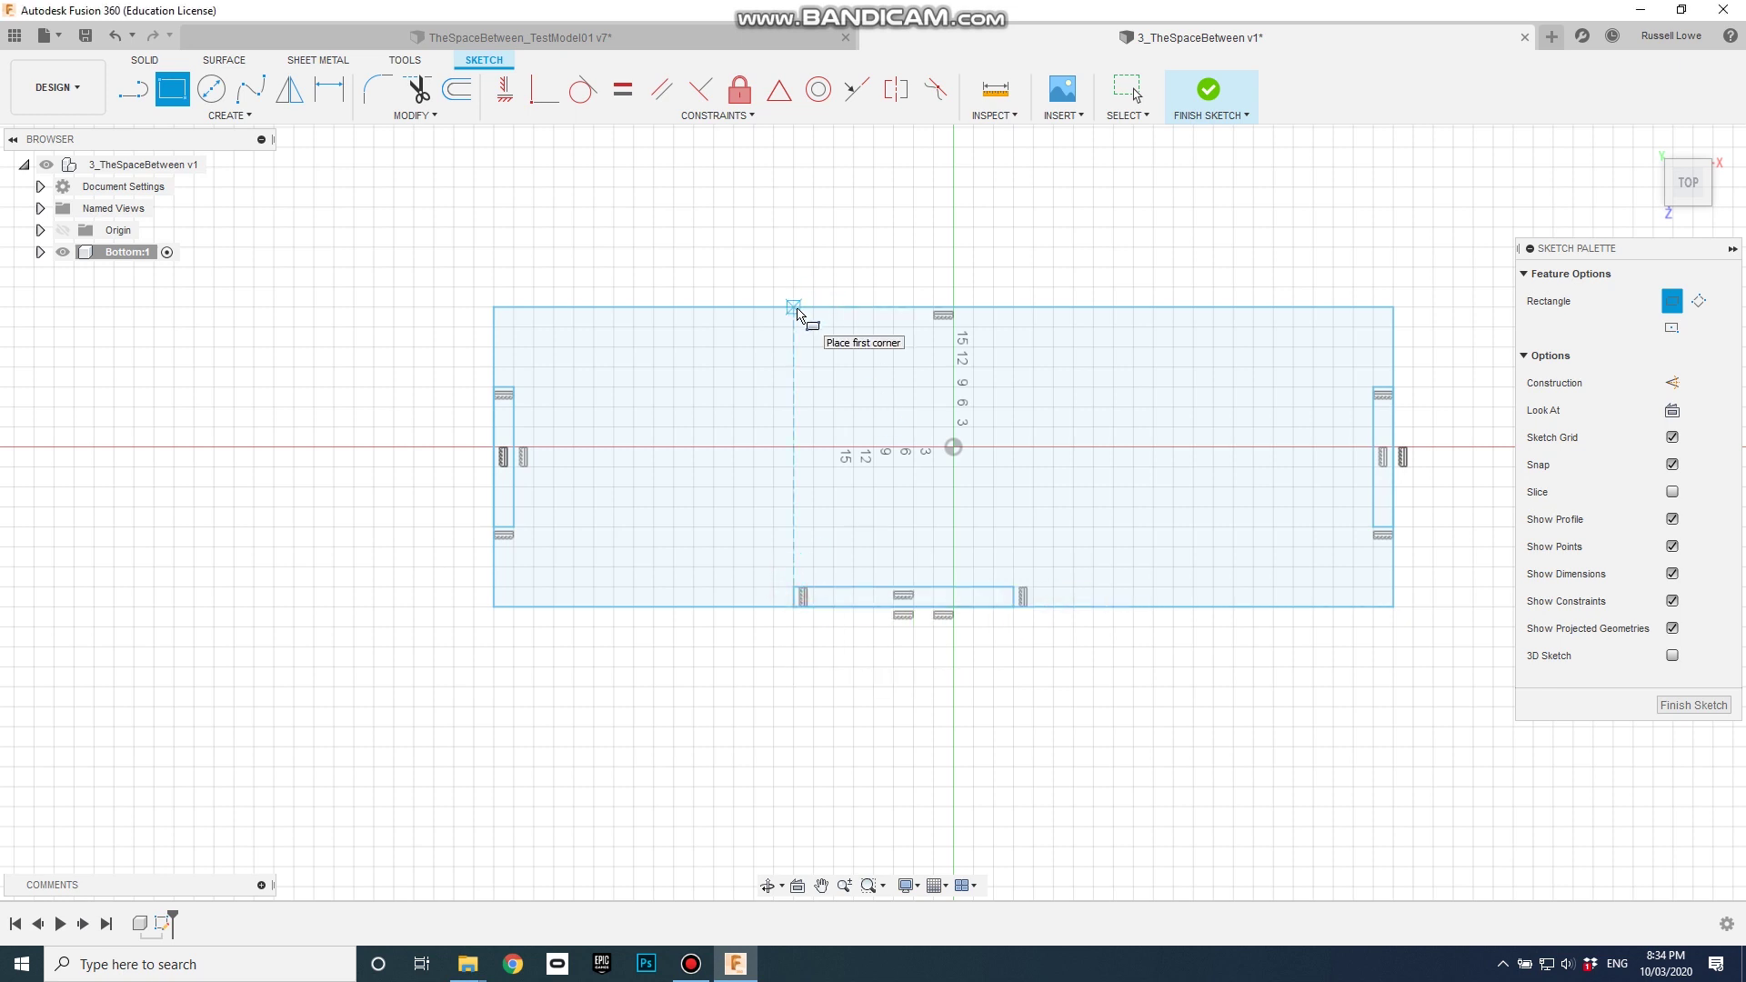
left_click(797, 310)
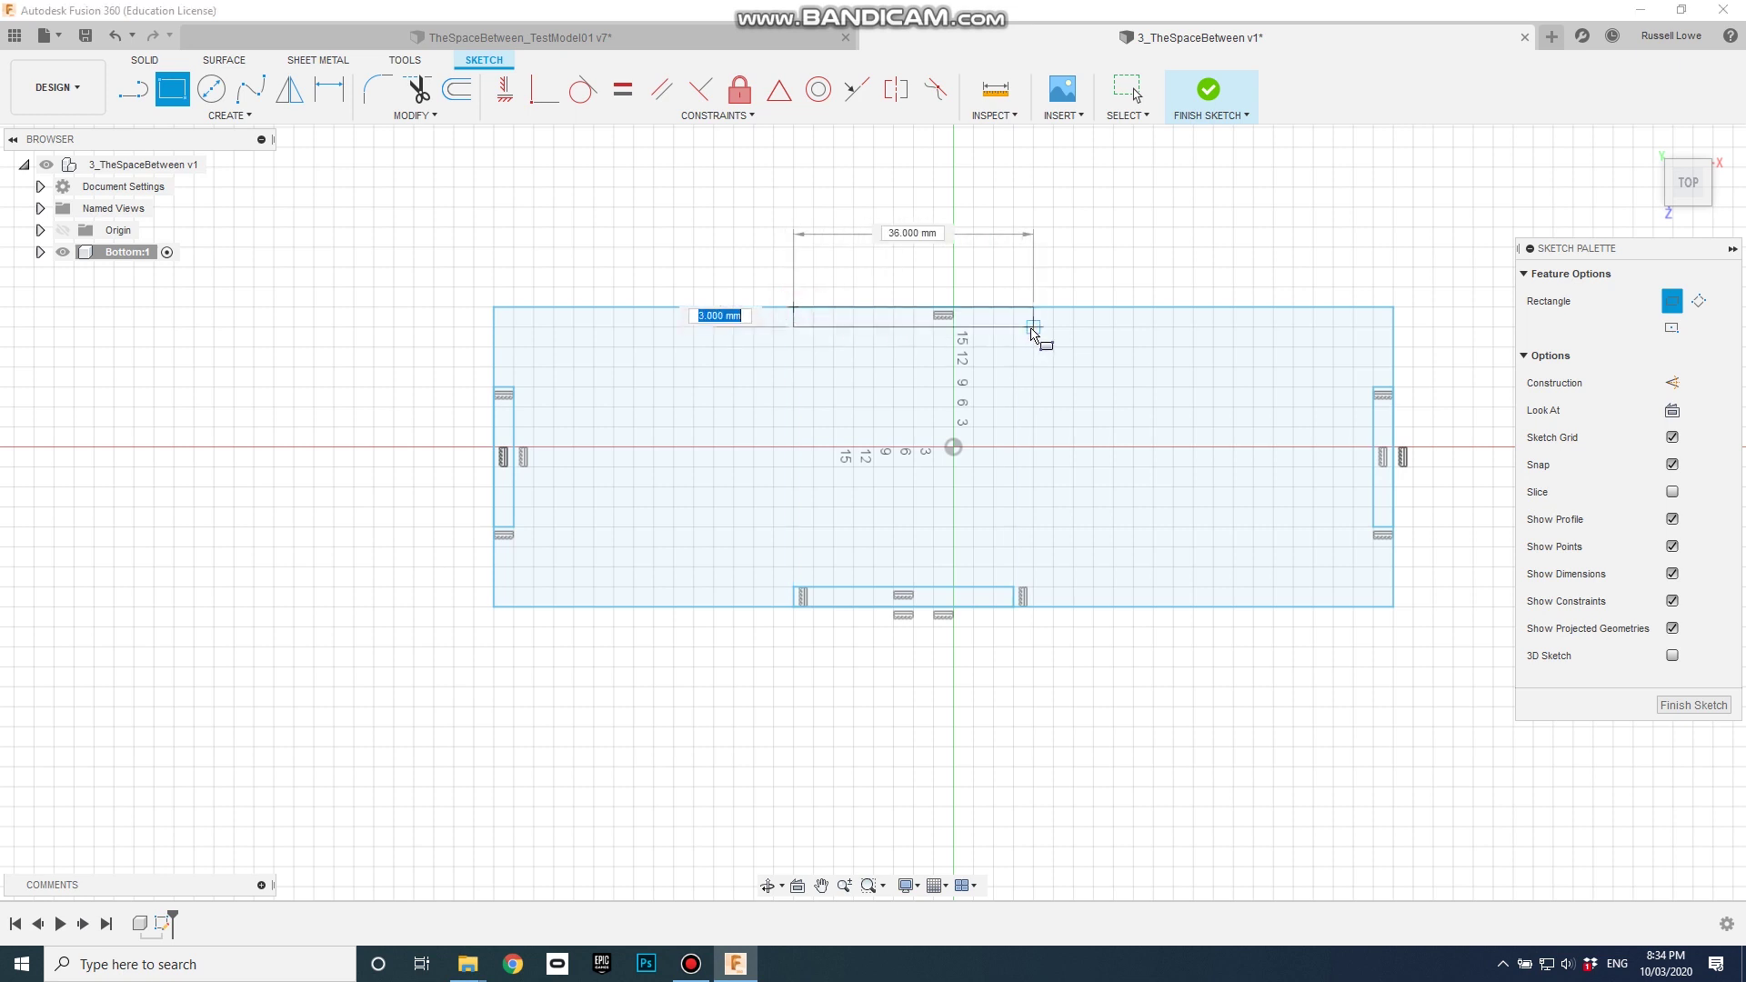
left_click(1015, 327)
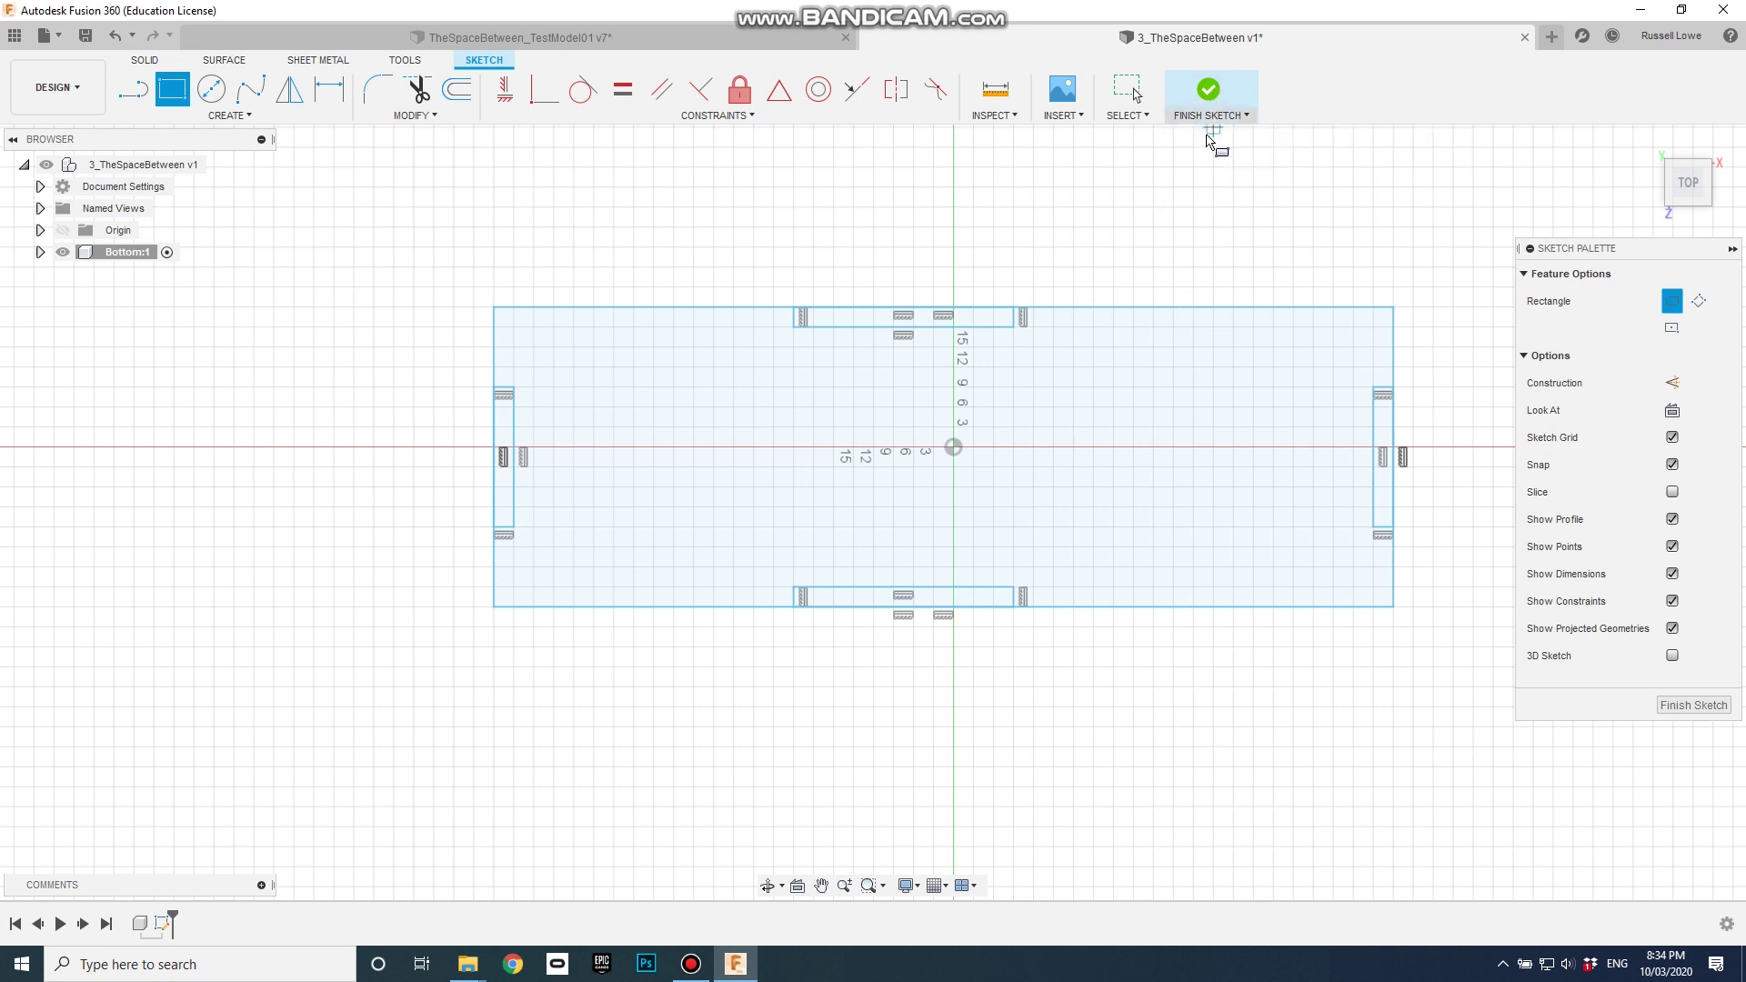
Extrude the slotted plate profile to a 3 mm thick solid.
left_click(146, 60)
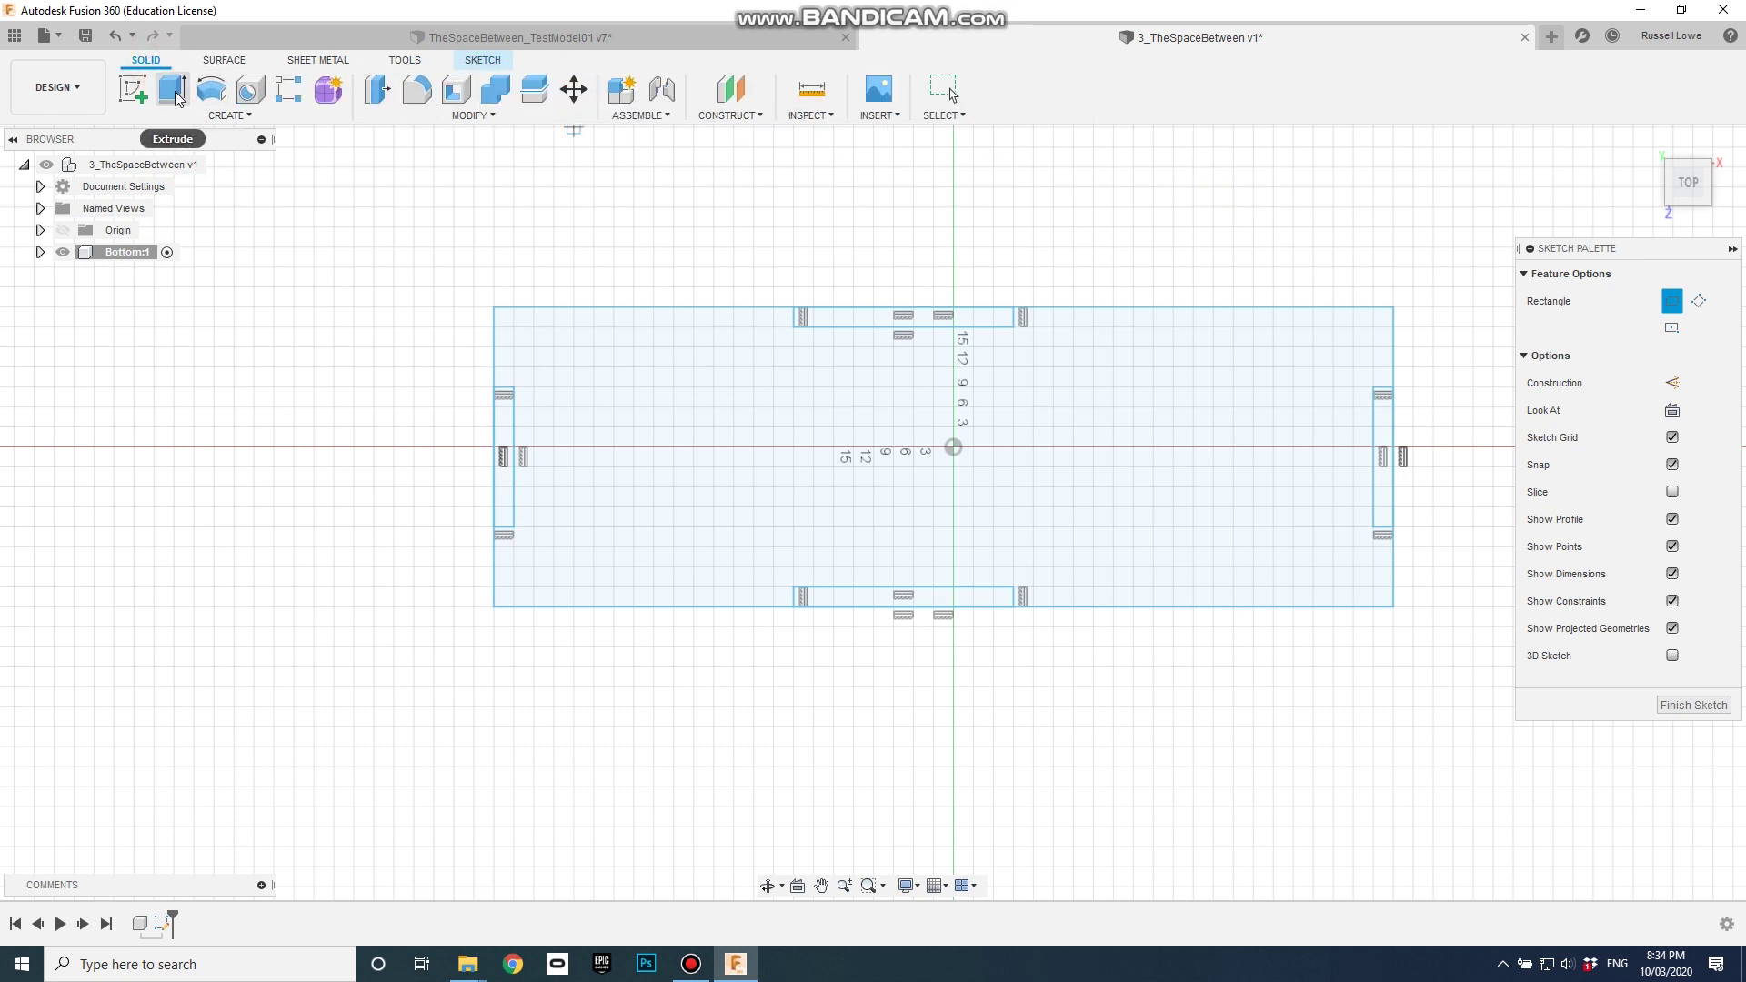
left_click(174, 90)
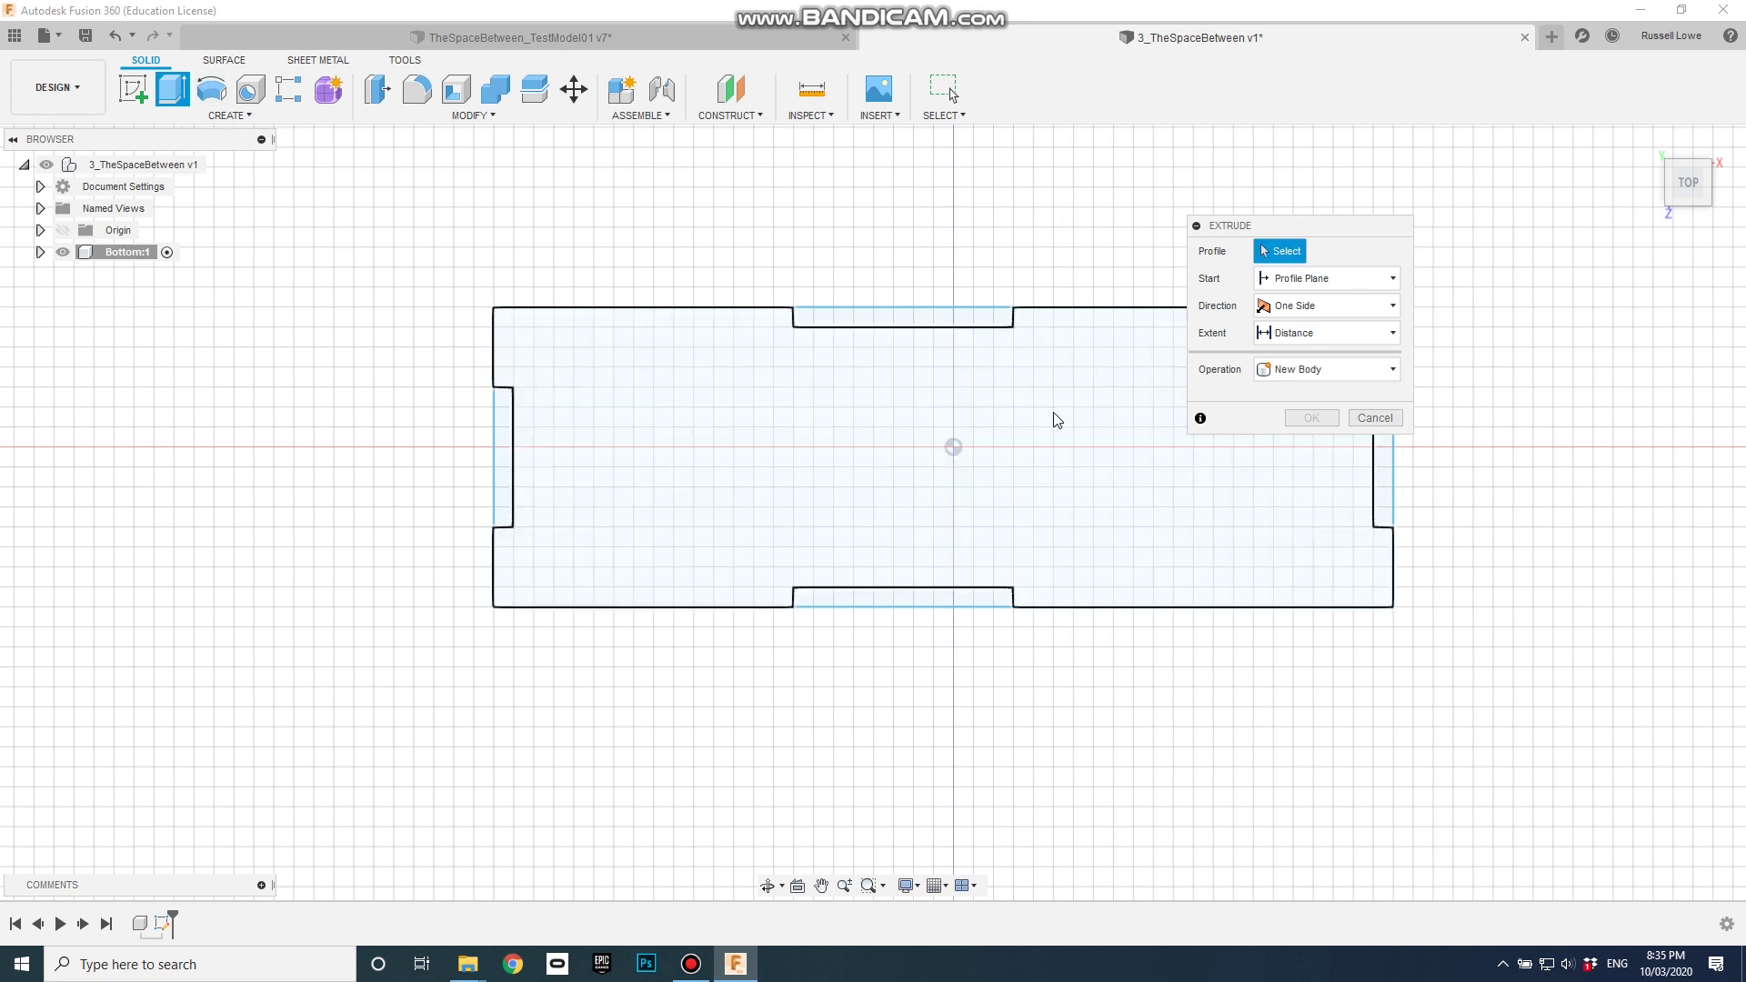
left_click(1084, 406)
left_click_drag(1323, 225, 1556, 152)
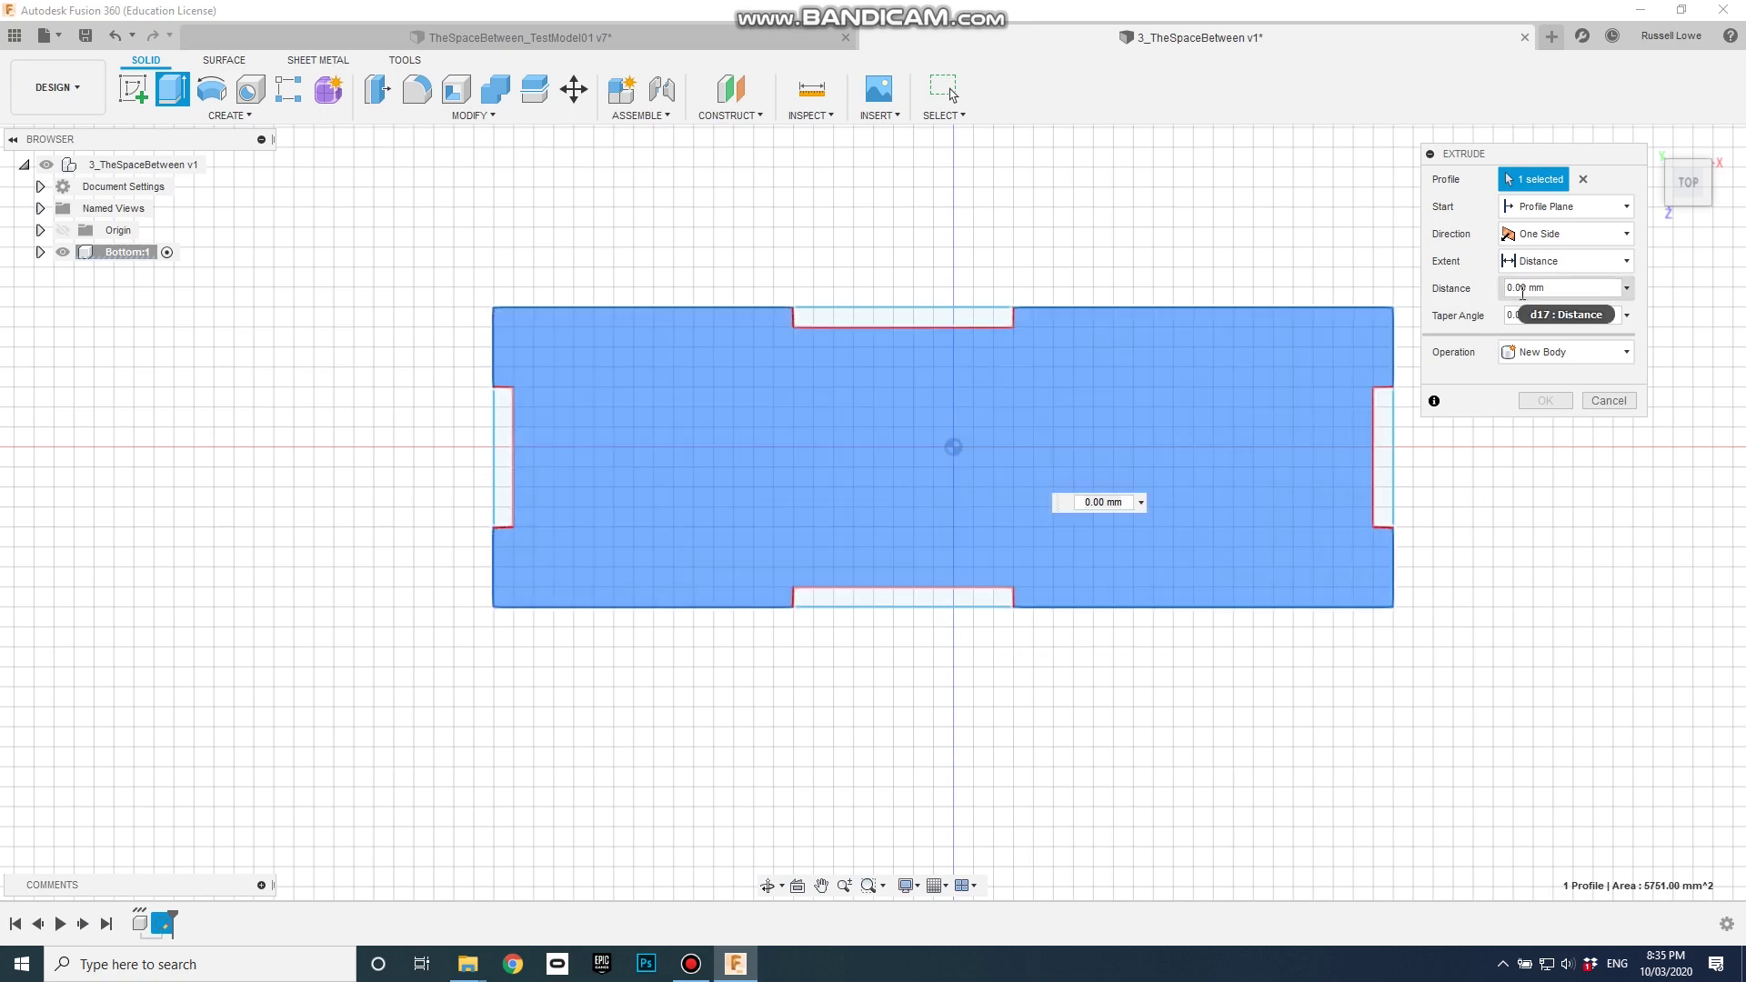
middle_click_drag(1212, 703, 1117, 657, "shift")
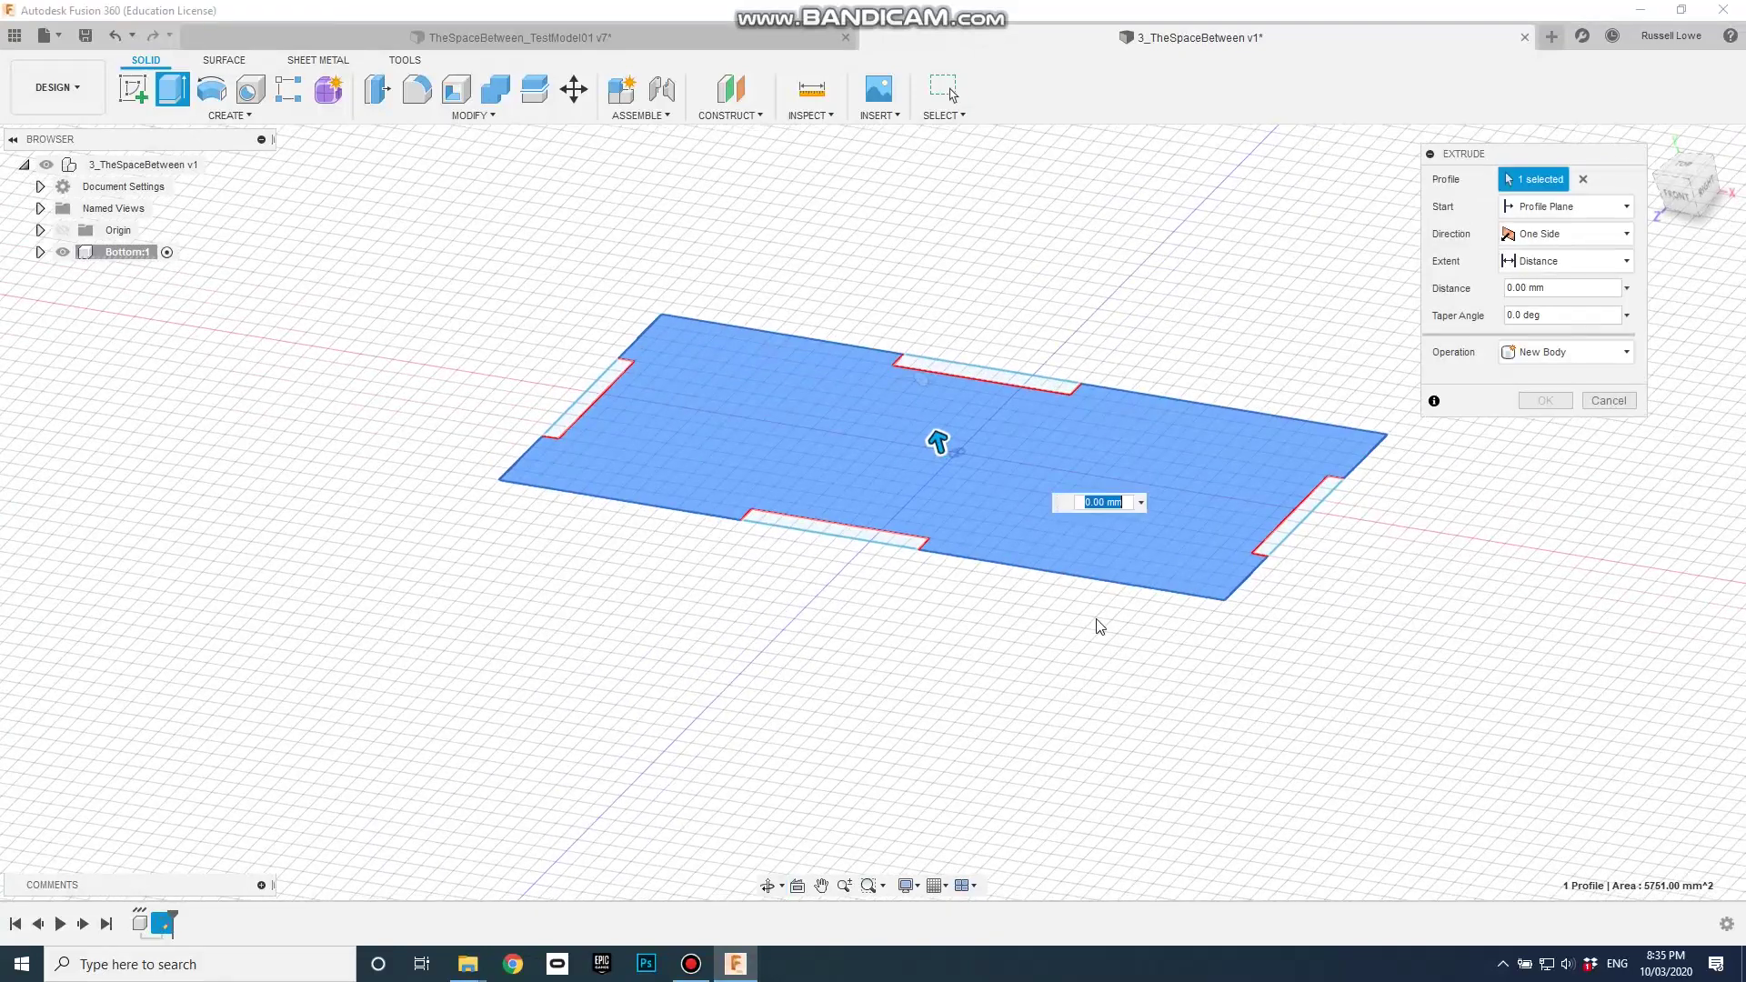
mouse_move(934, 436)
left_mouse_down()
mouse_move(897, 329)
mouse_move(890, 359)
mouse_move(920, 414)
left_mouse_up()
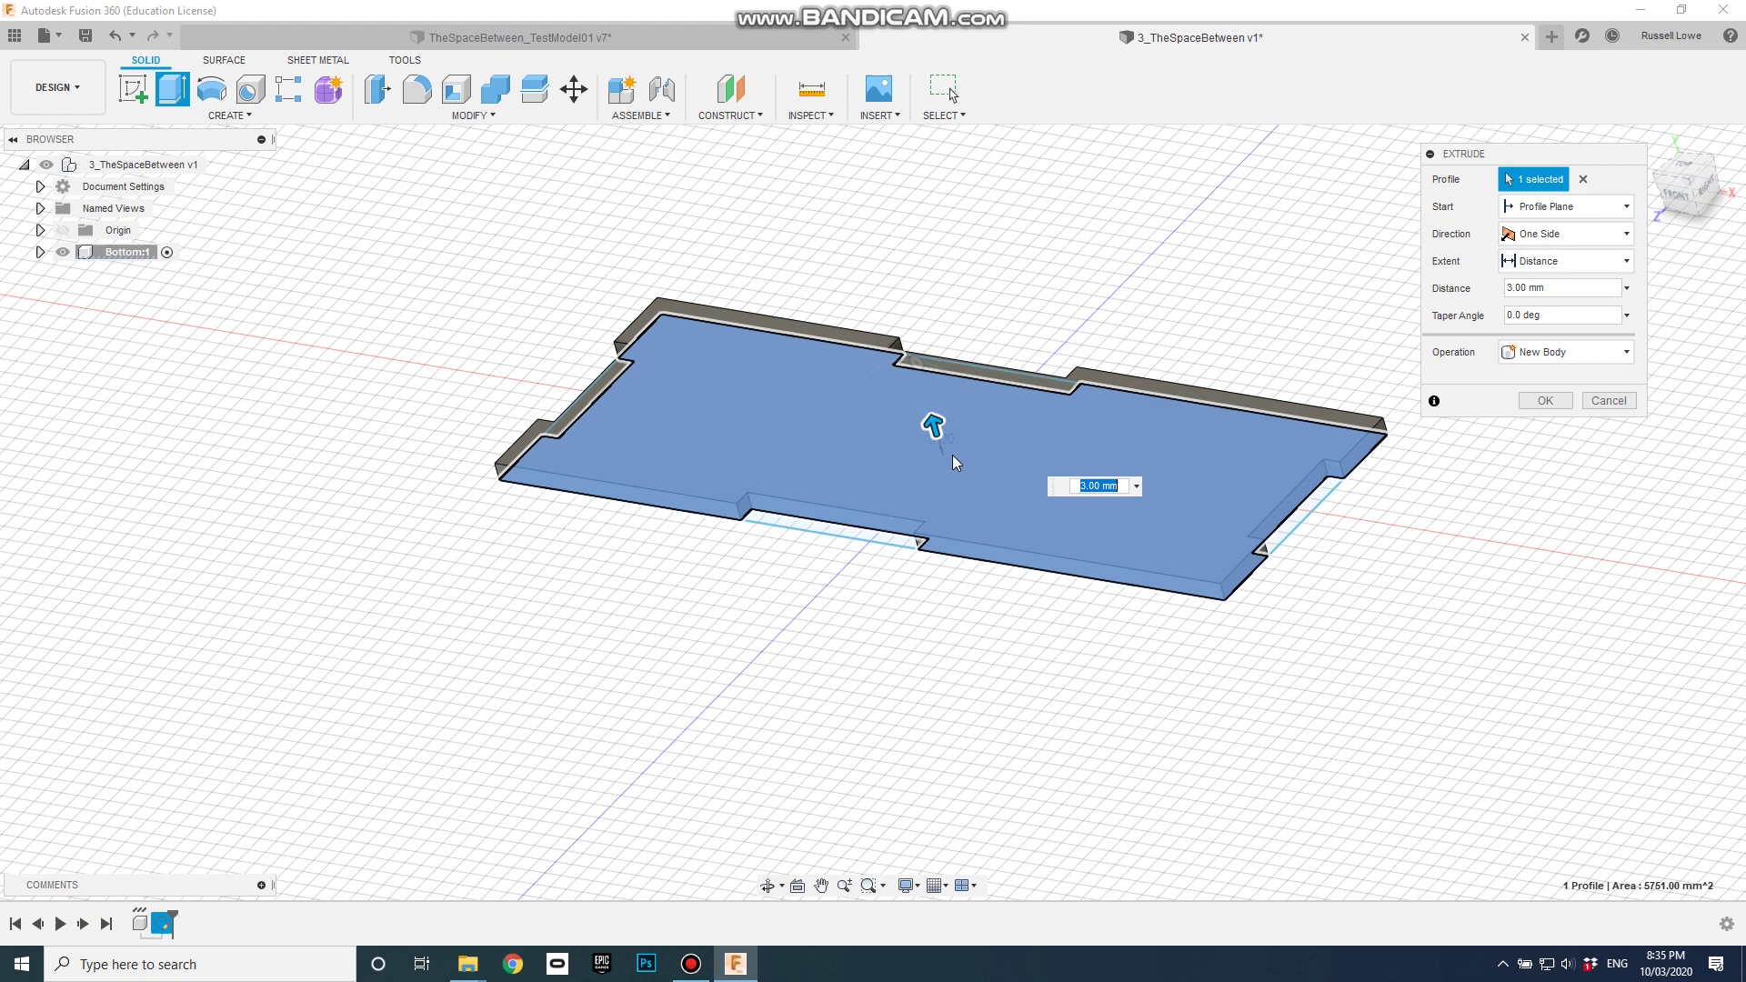
left_click_drag(932, 424, 890, 278)
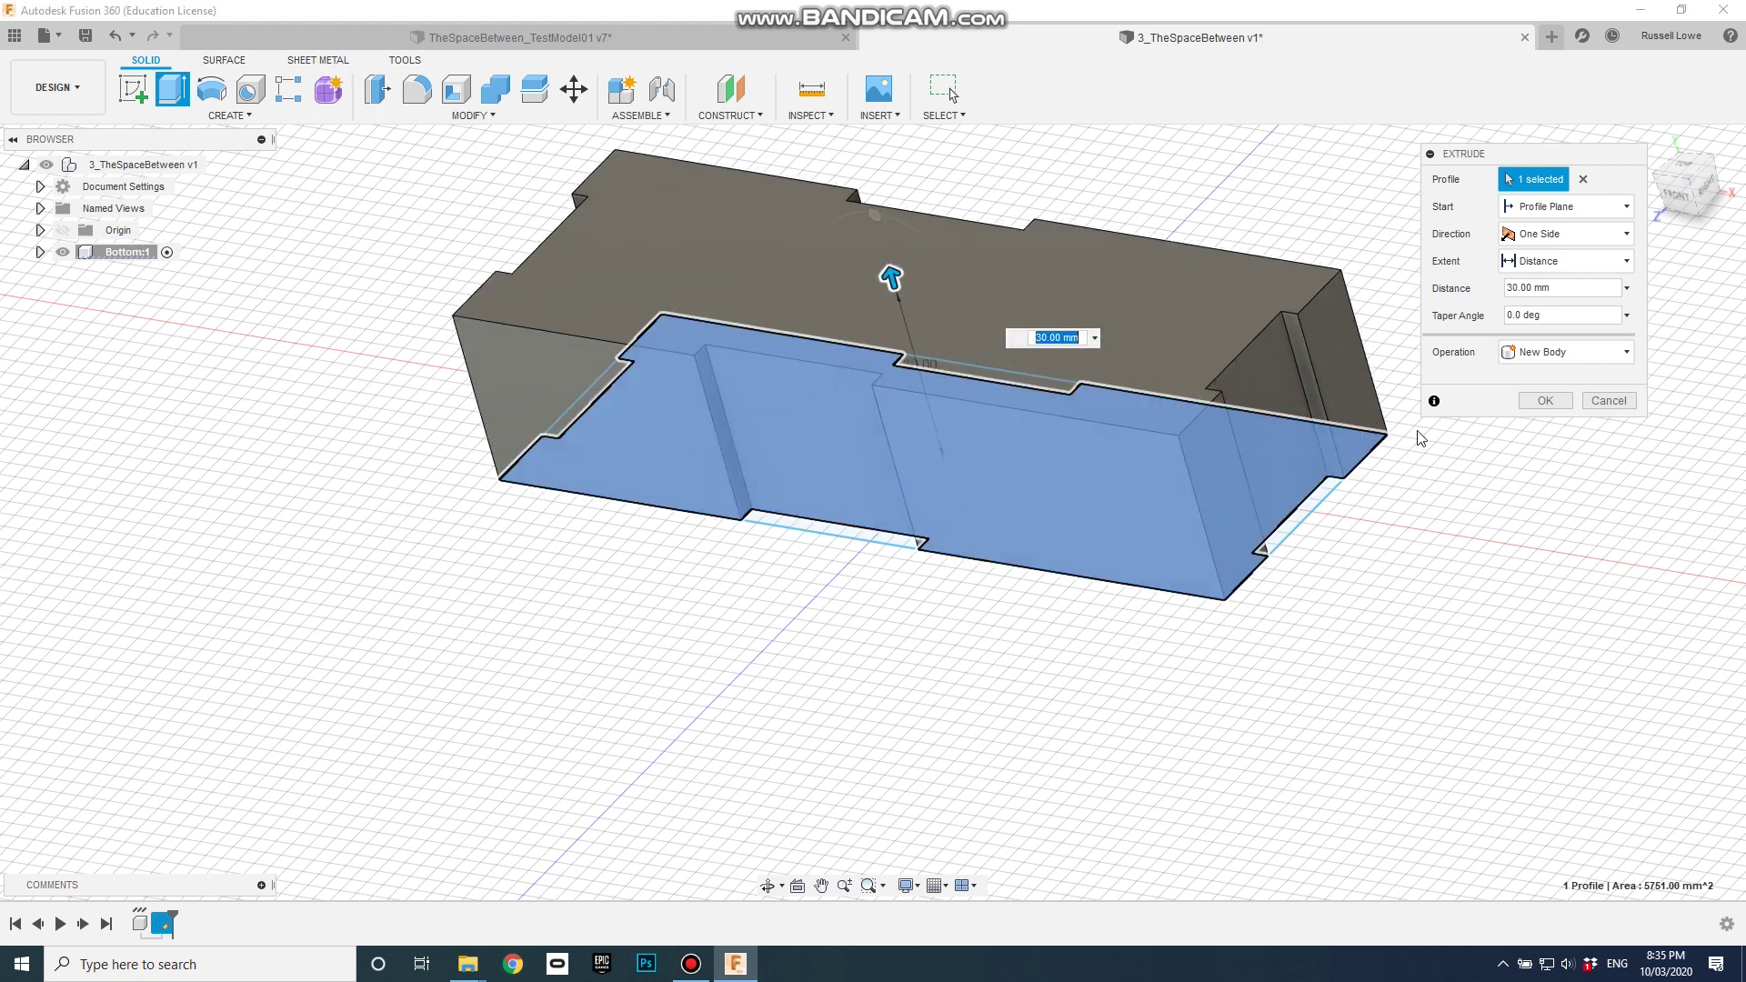
double_click(1527, 288)
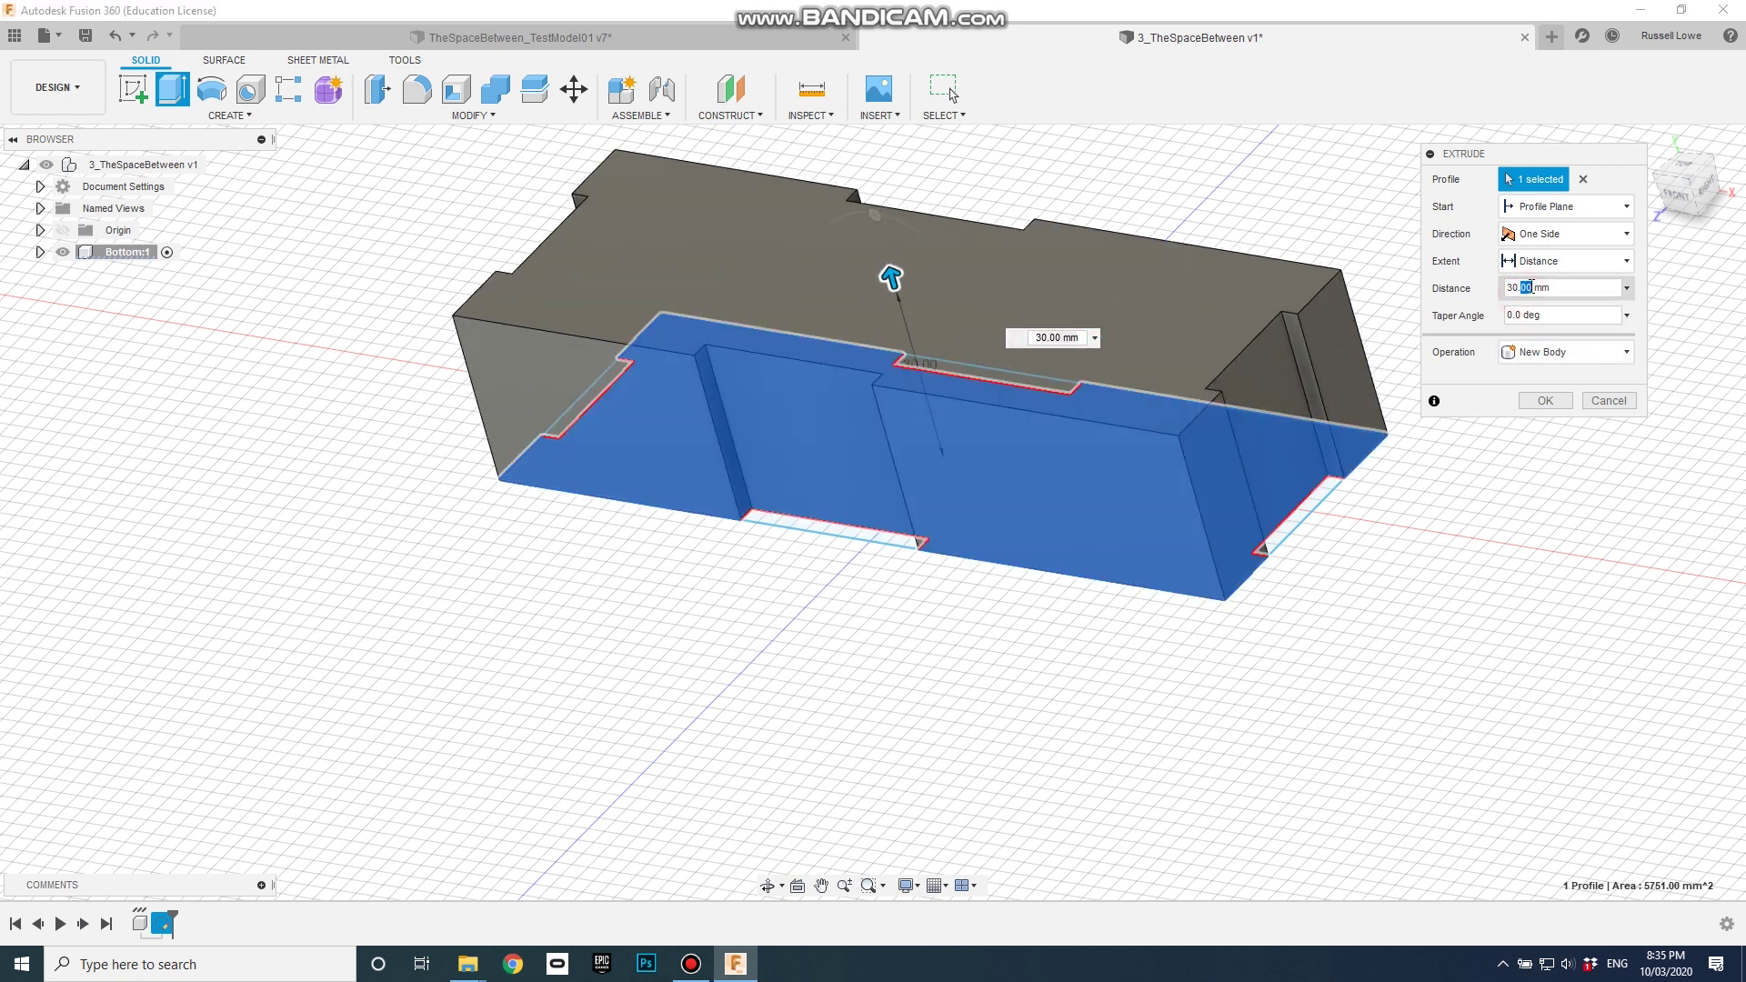
left_click_drag(1533, 288, 1501, 289)
type("3")
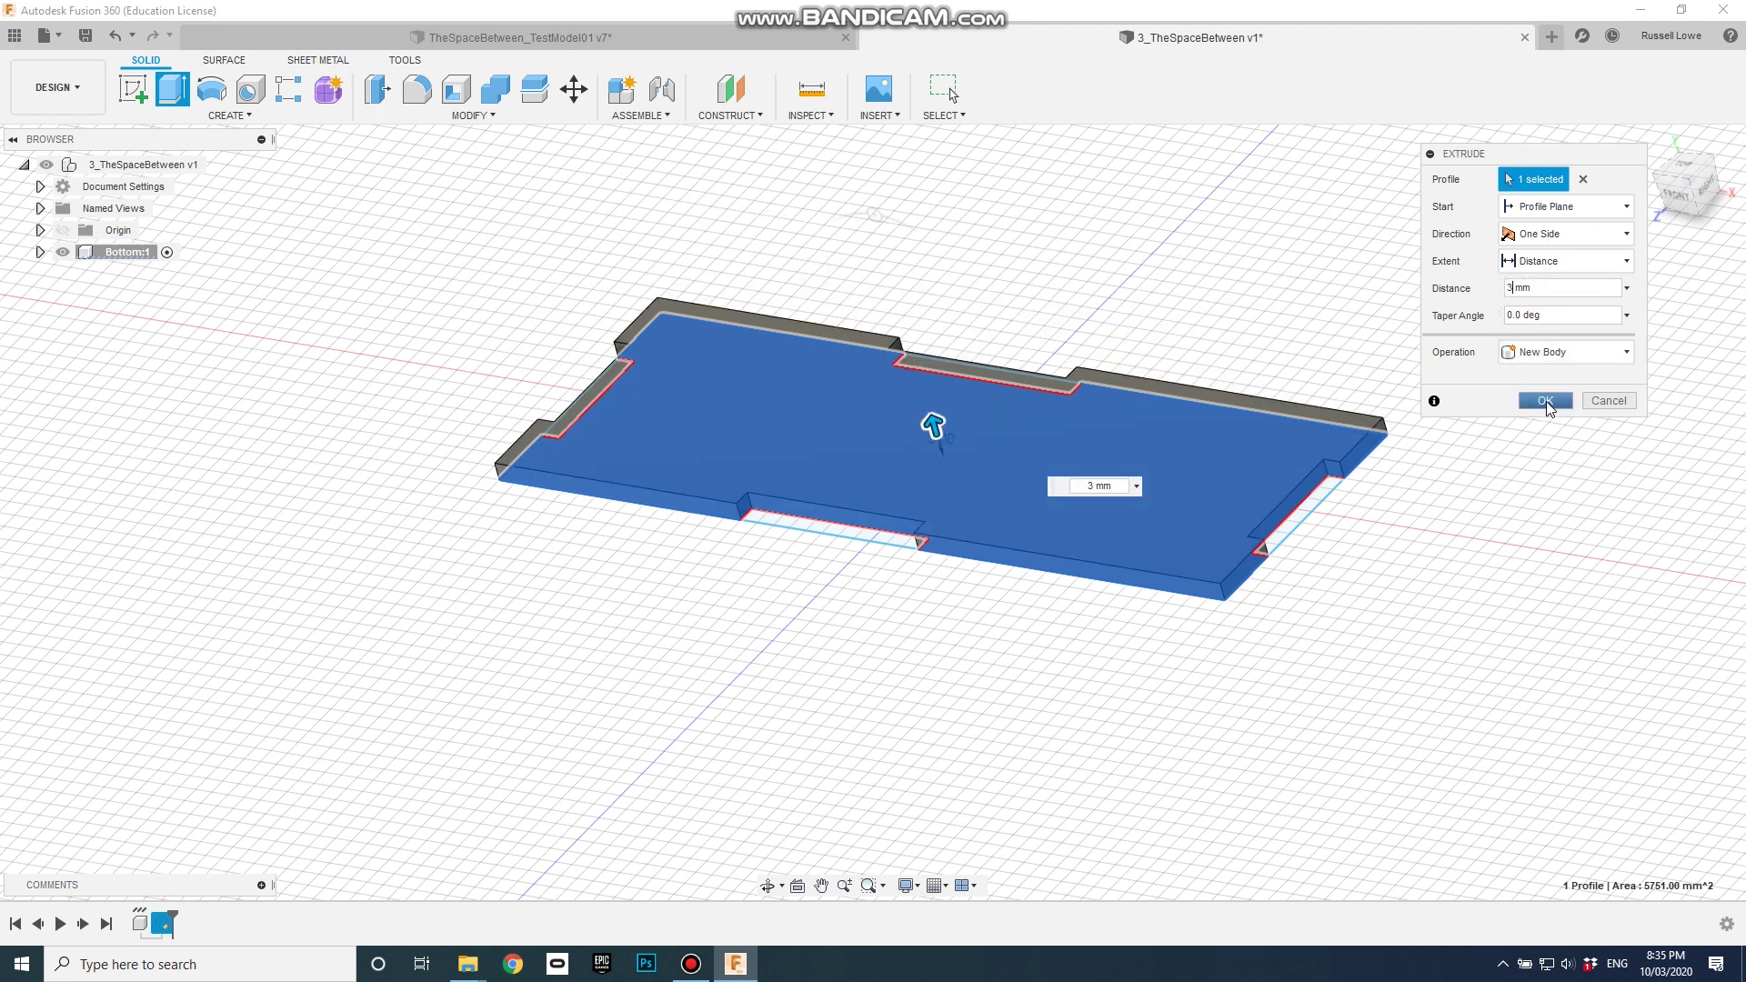
left_click(1546, 401)
middle_click_drag(1161, 558, 882, 542)
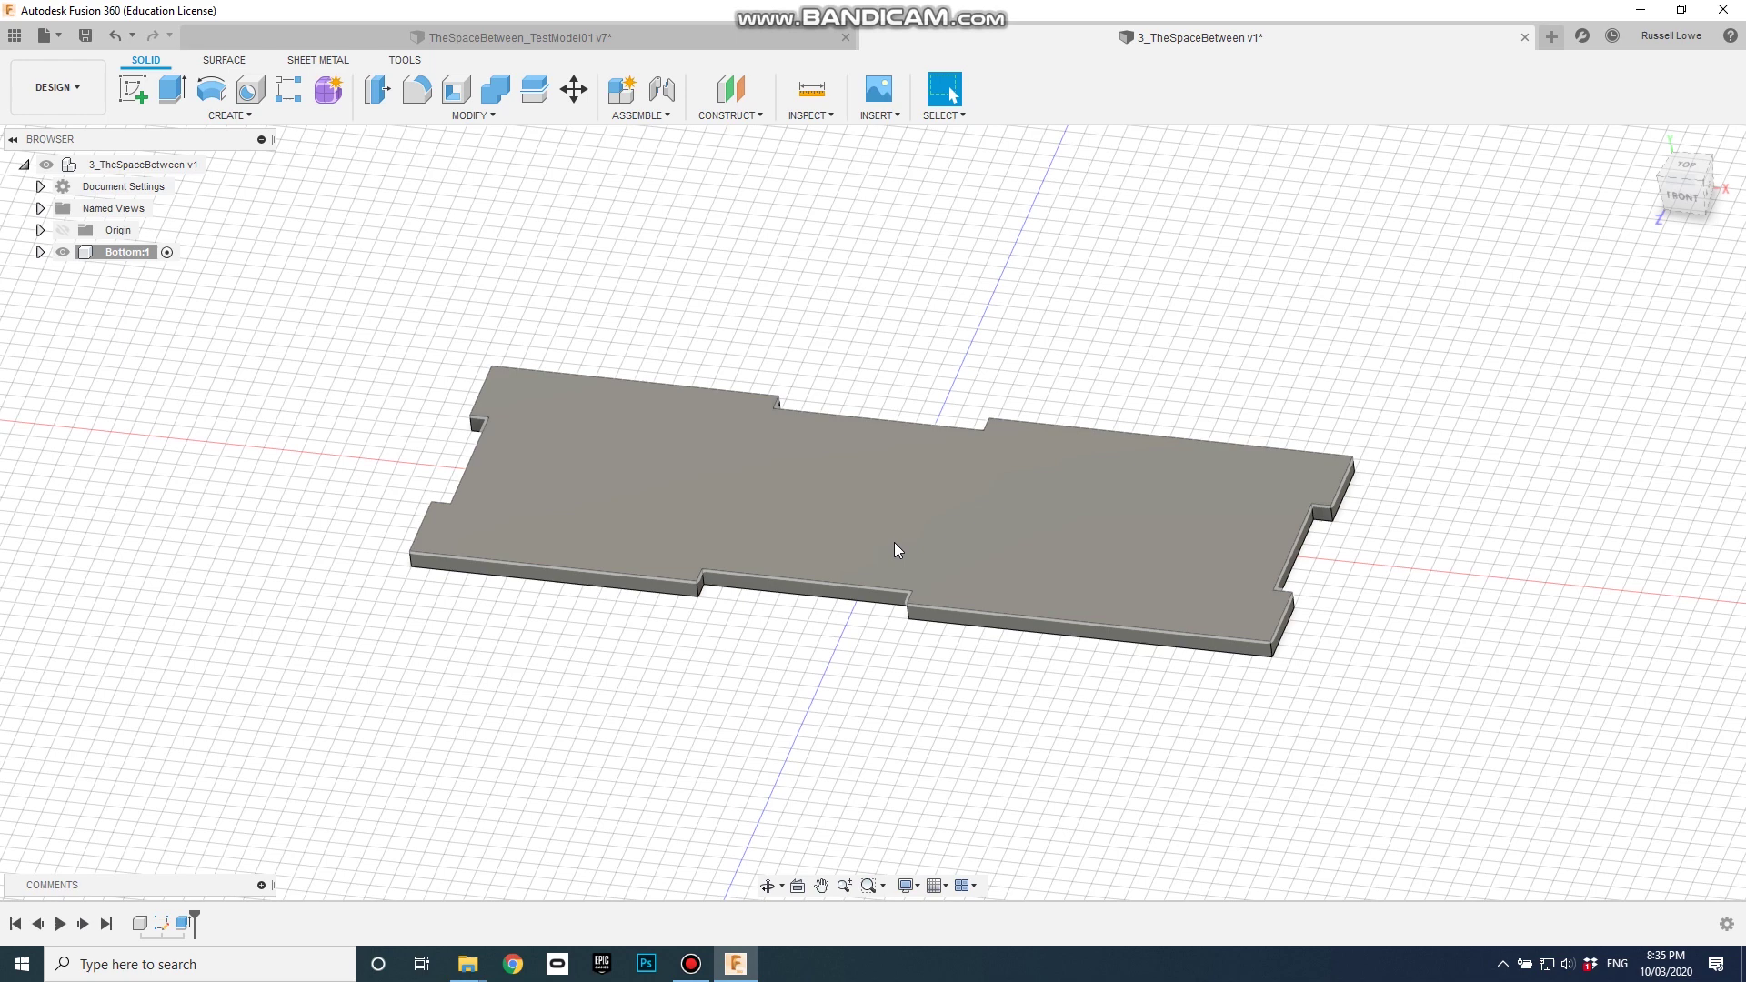
Create a new empty component named 'Front'.
left_click(646, 116)
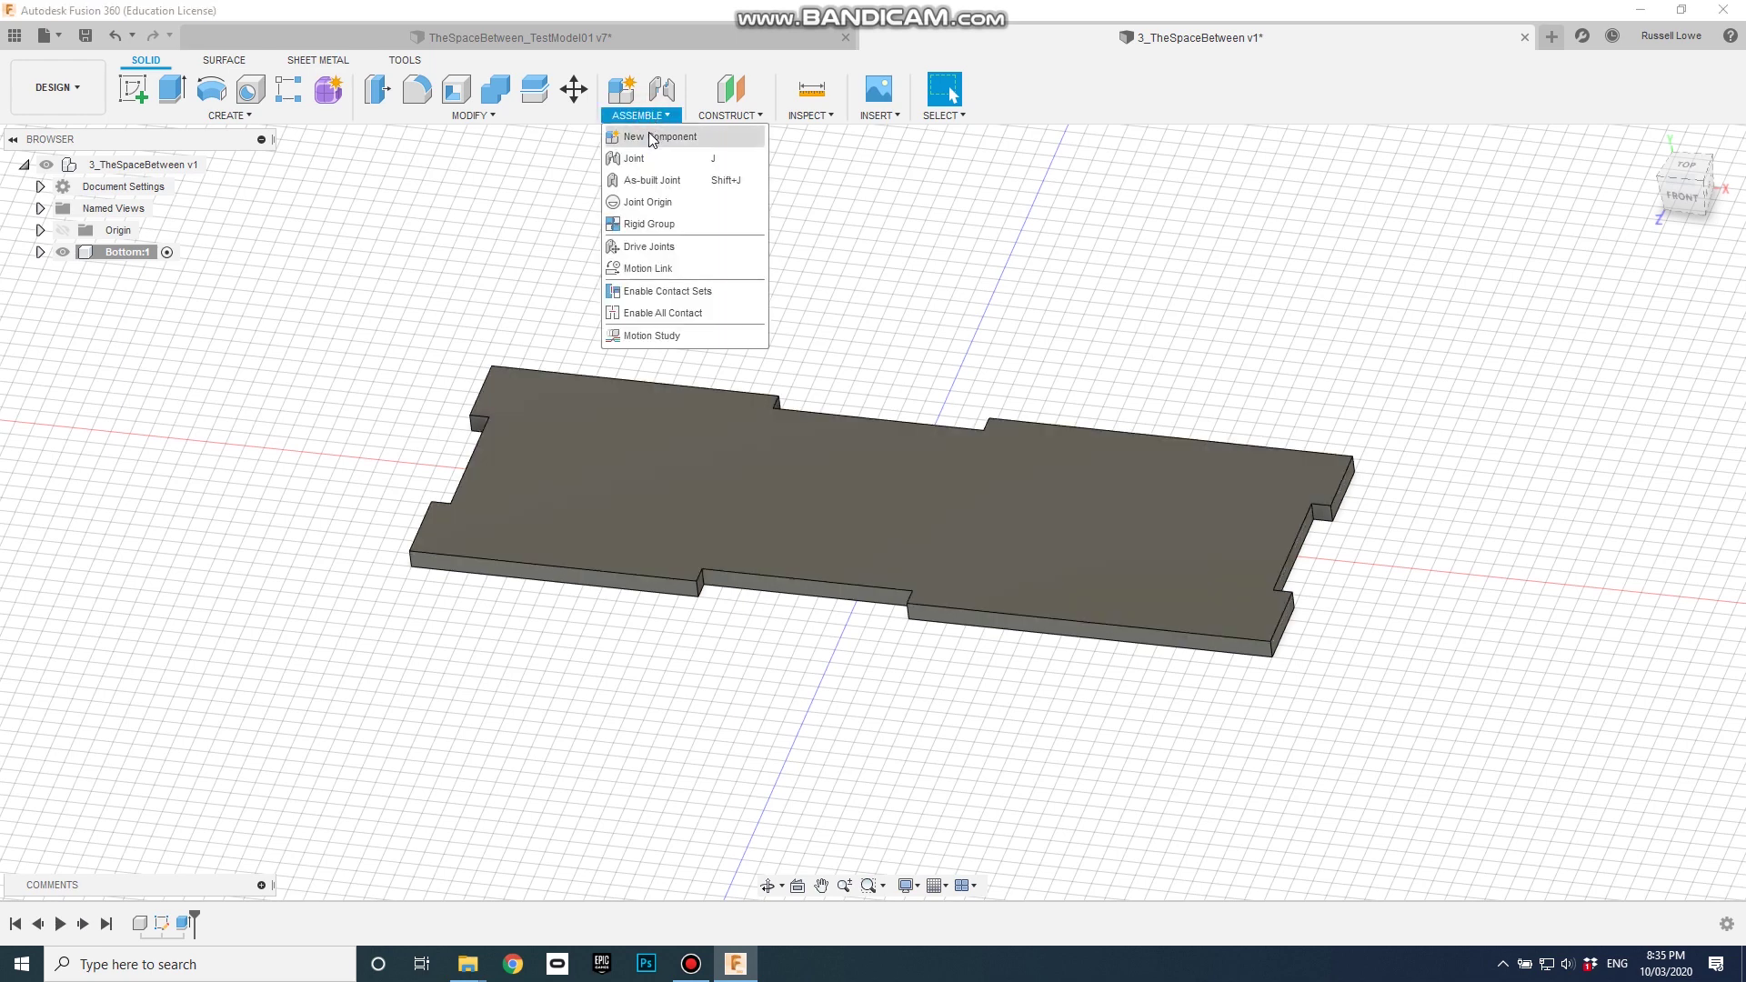
left_click(651, 136)
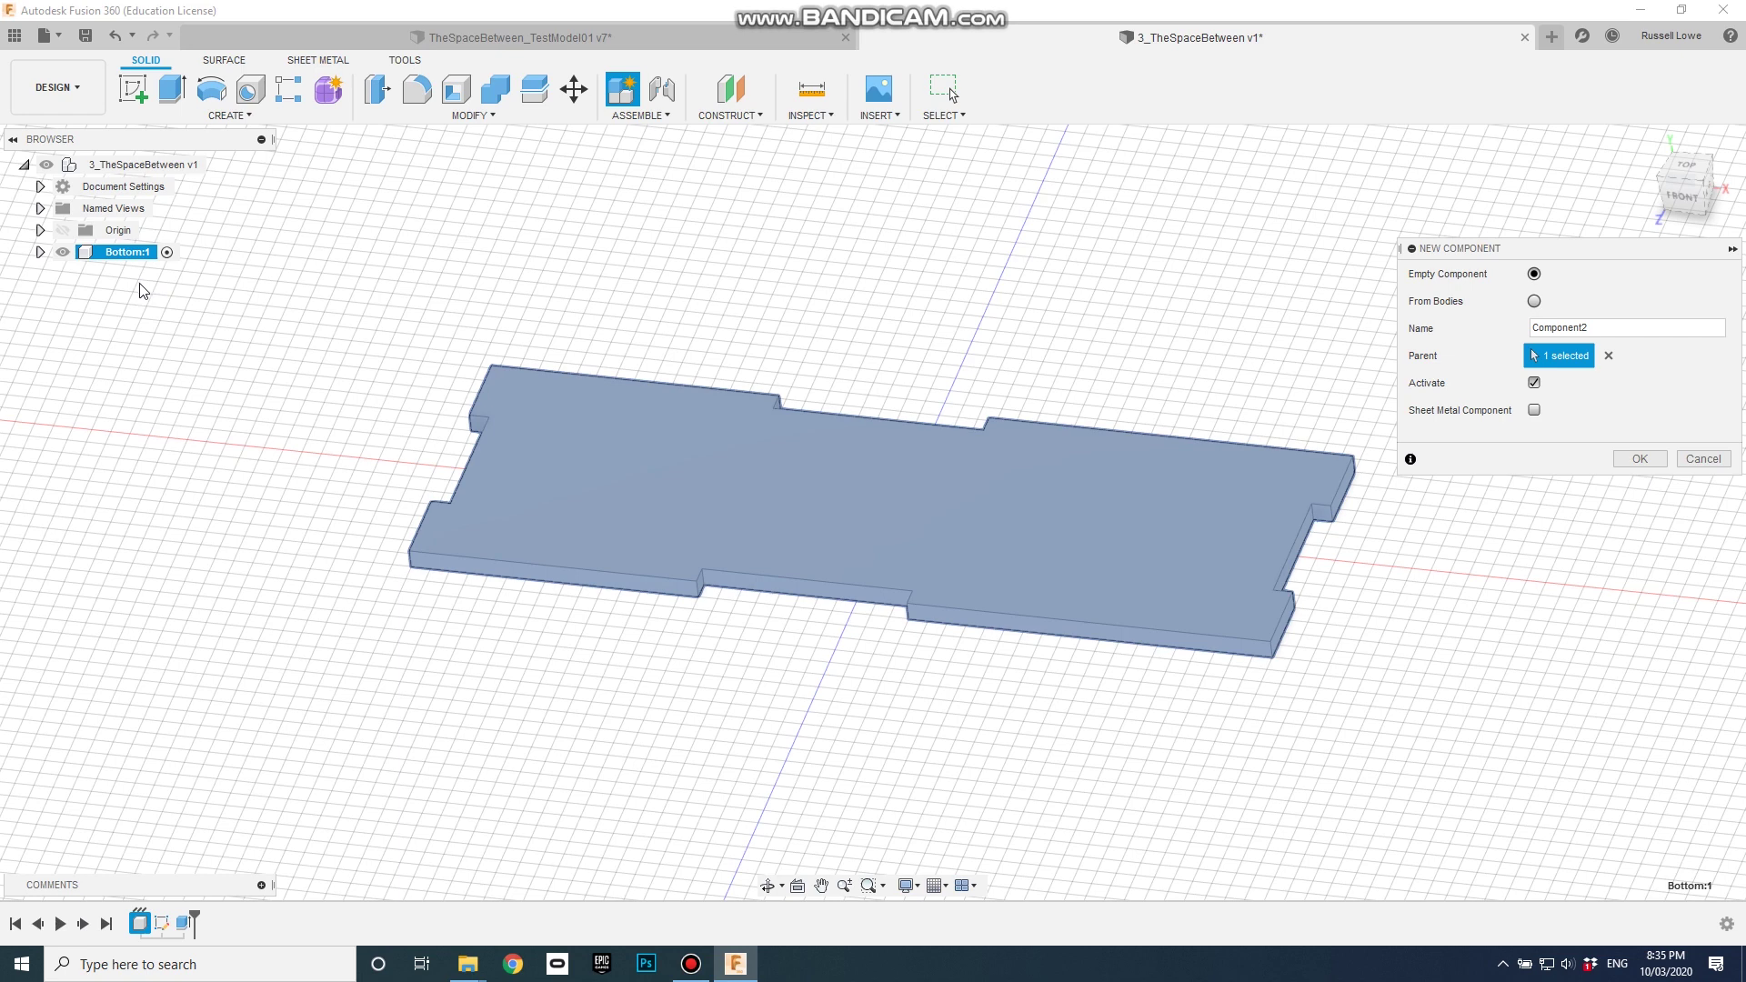
left_click(1579, 327)
double_click(1613, 328)
type("Front")
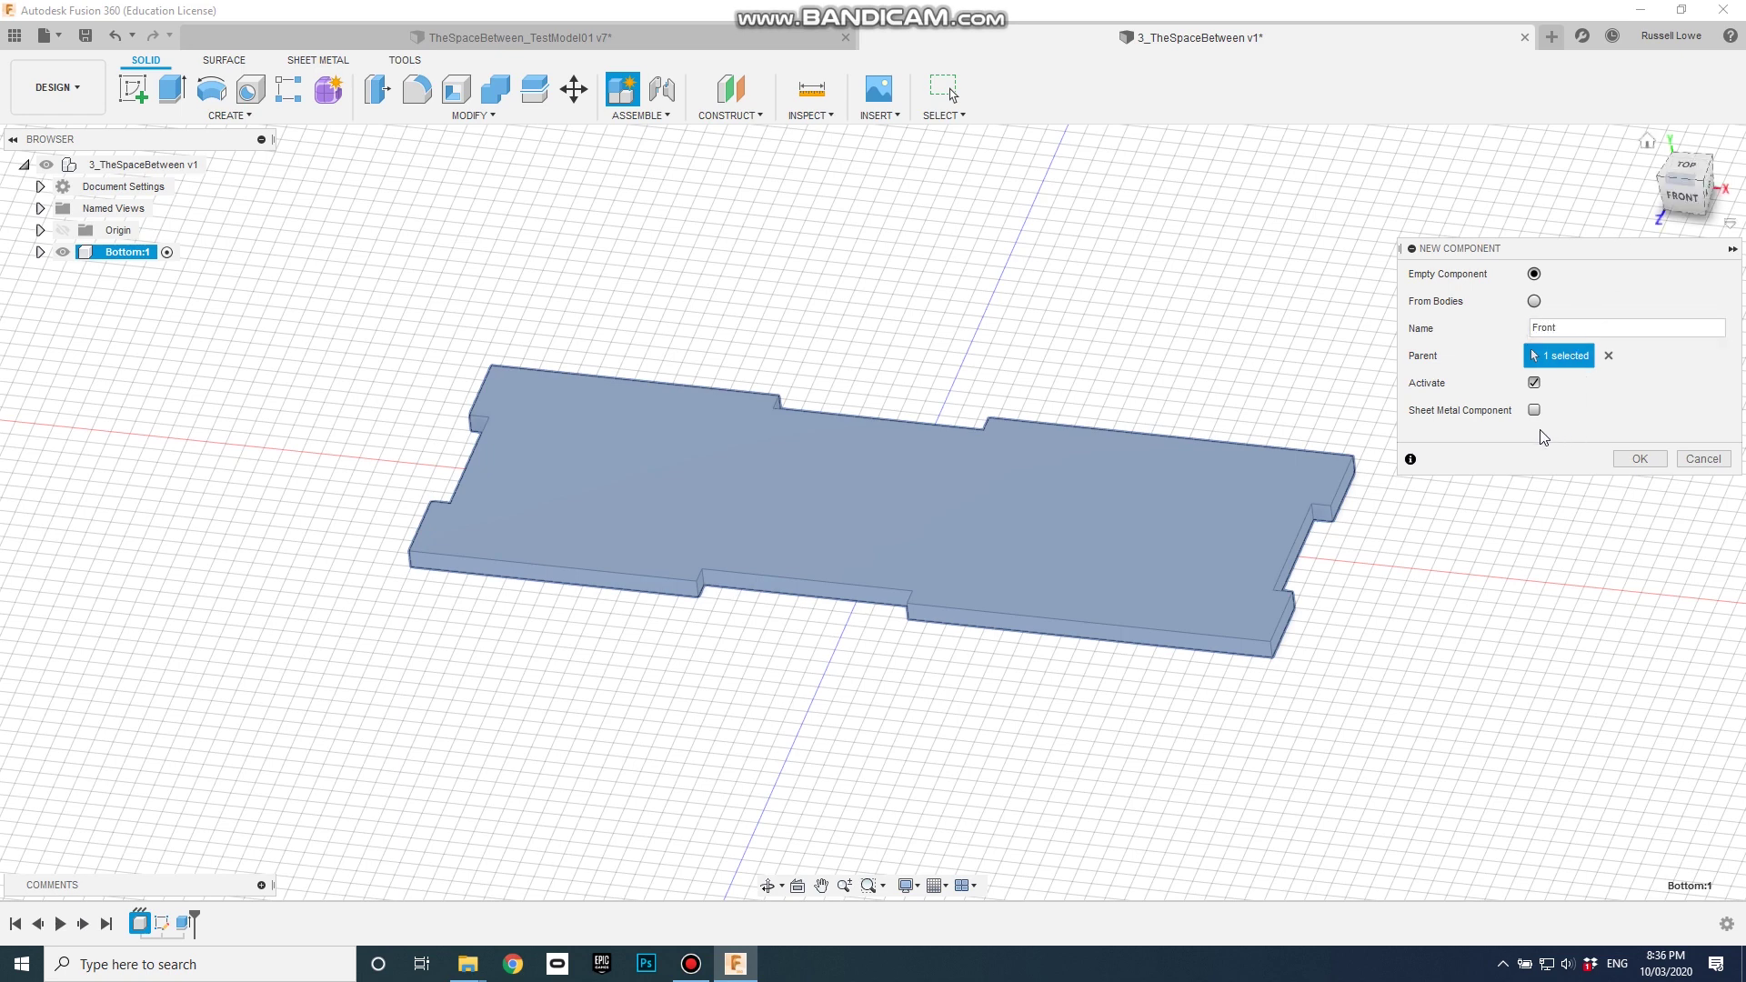
left_click(1647, 458)
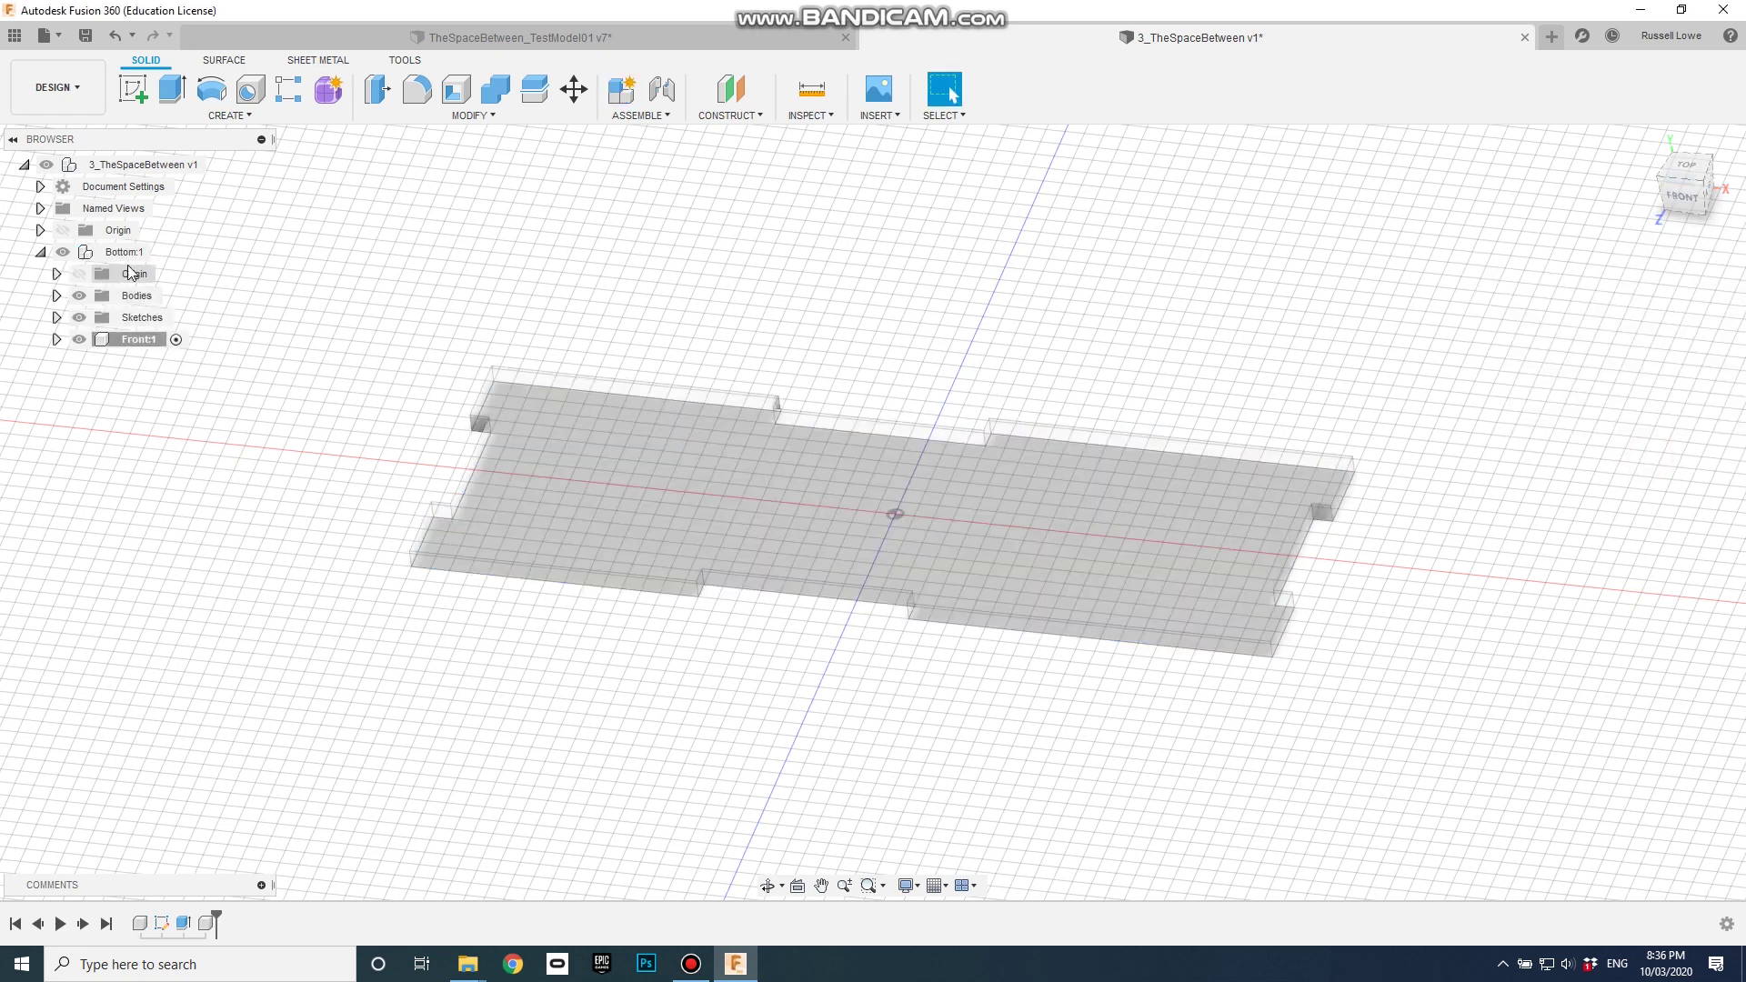
Move Front out of Bottom to the top level of the Browser.
left_click(40, 252)
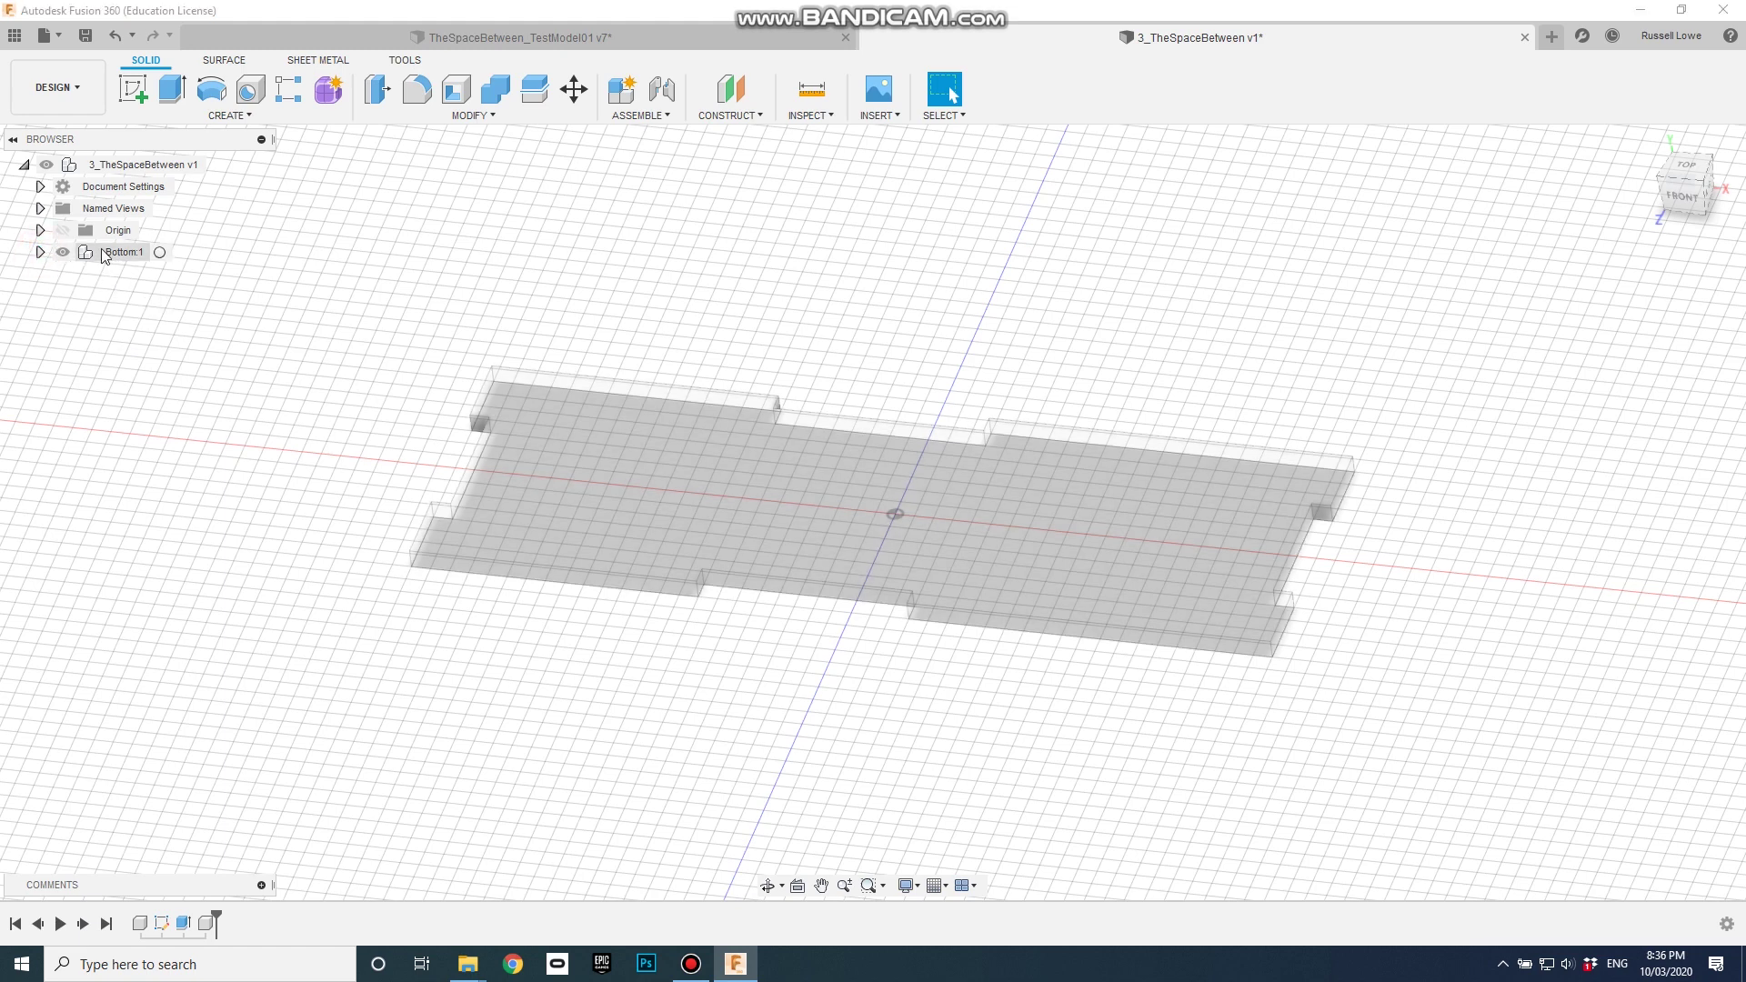
left_click(37, 252)
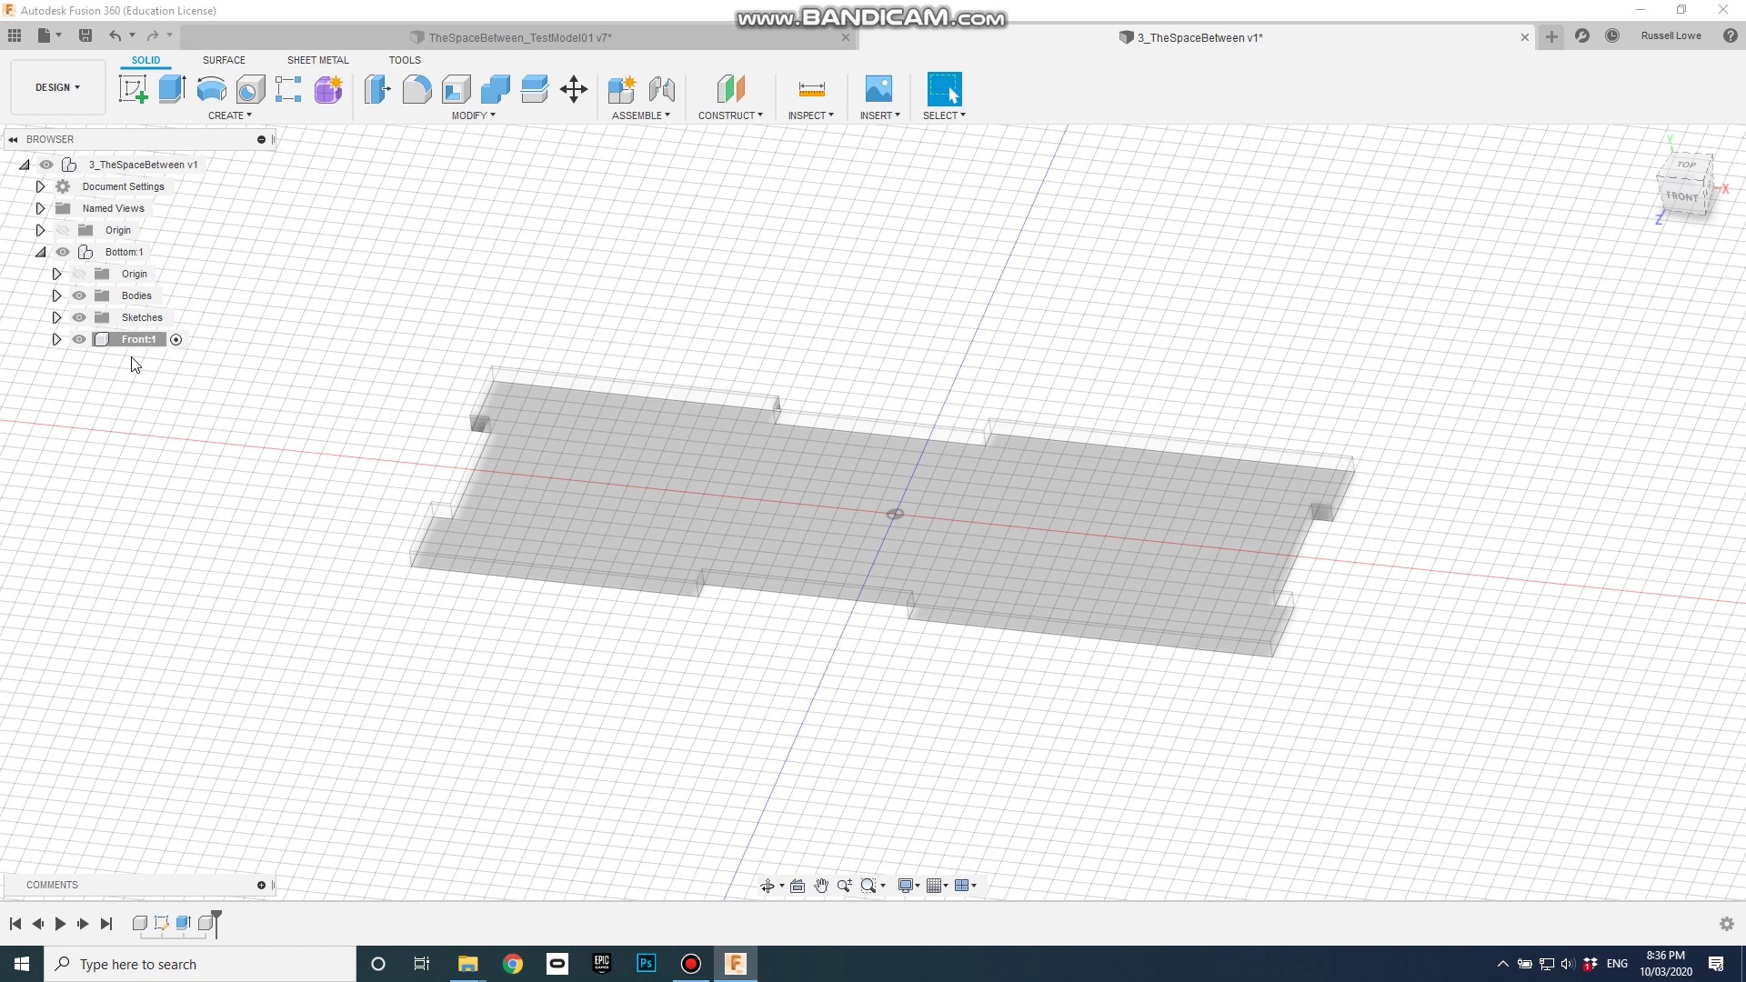
left_click_drag(134, 349, 127, 161)
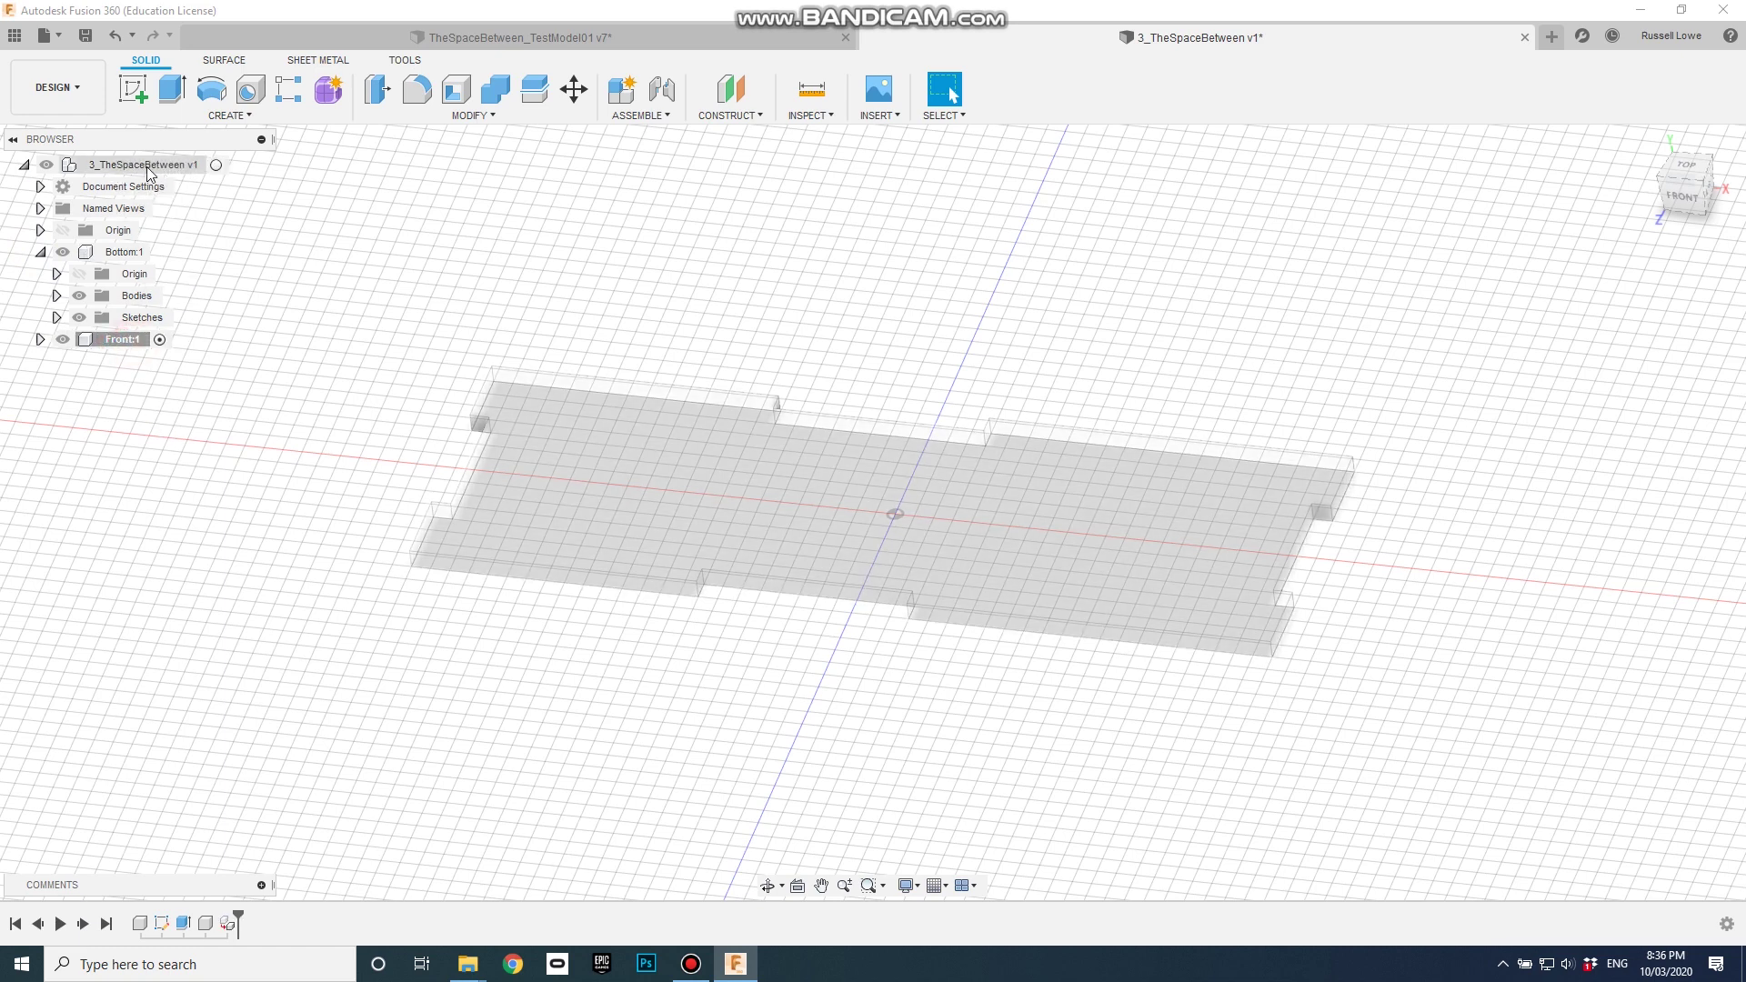
left_click(40, 252)
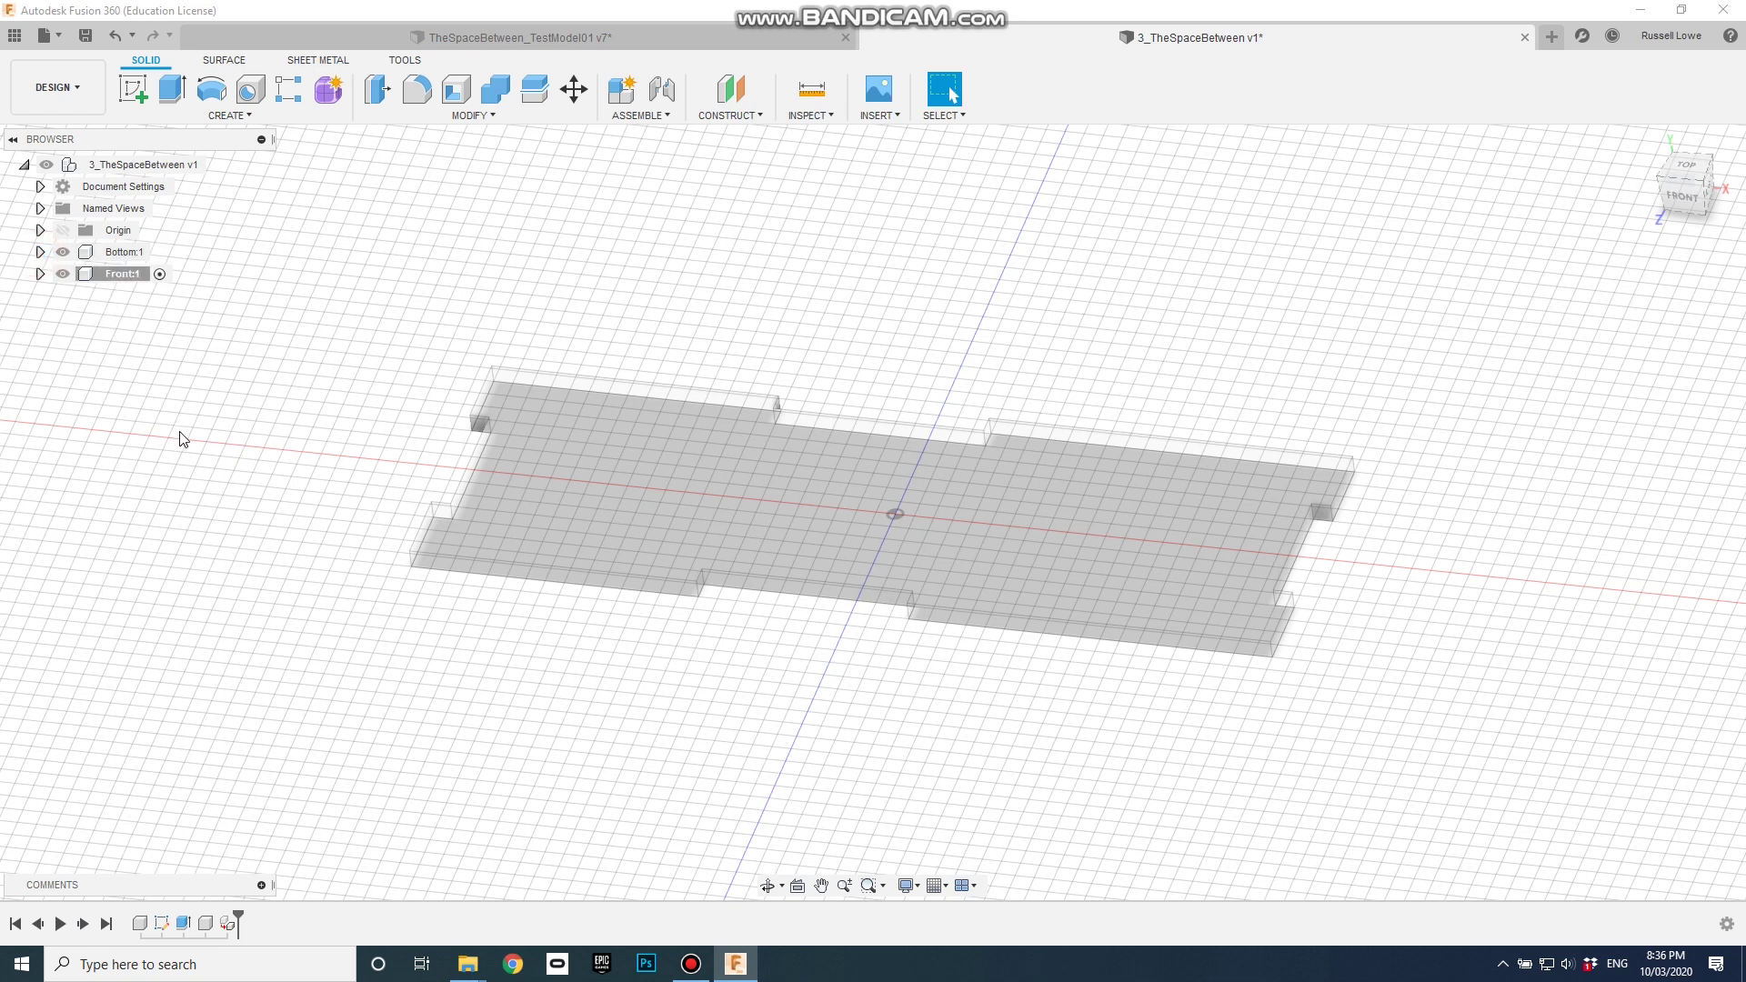
Start a sketch on the front plane using the two-point rectangle tool.
left_click(231, 115)
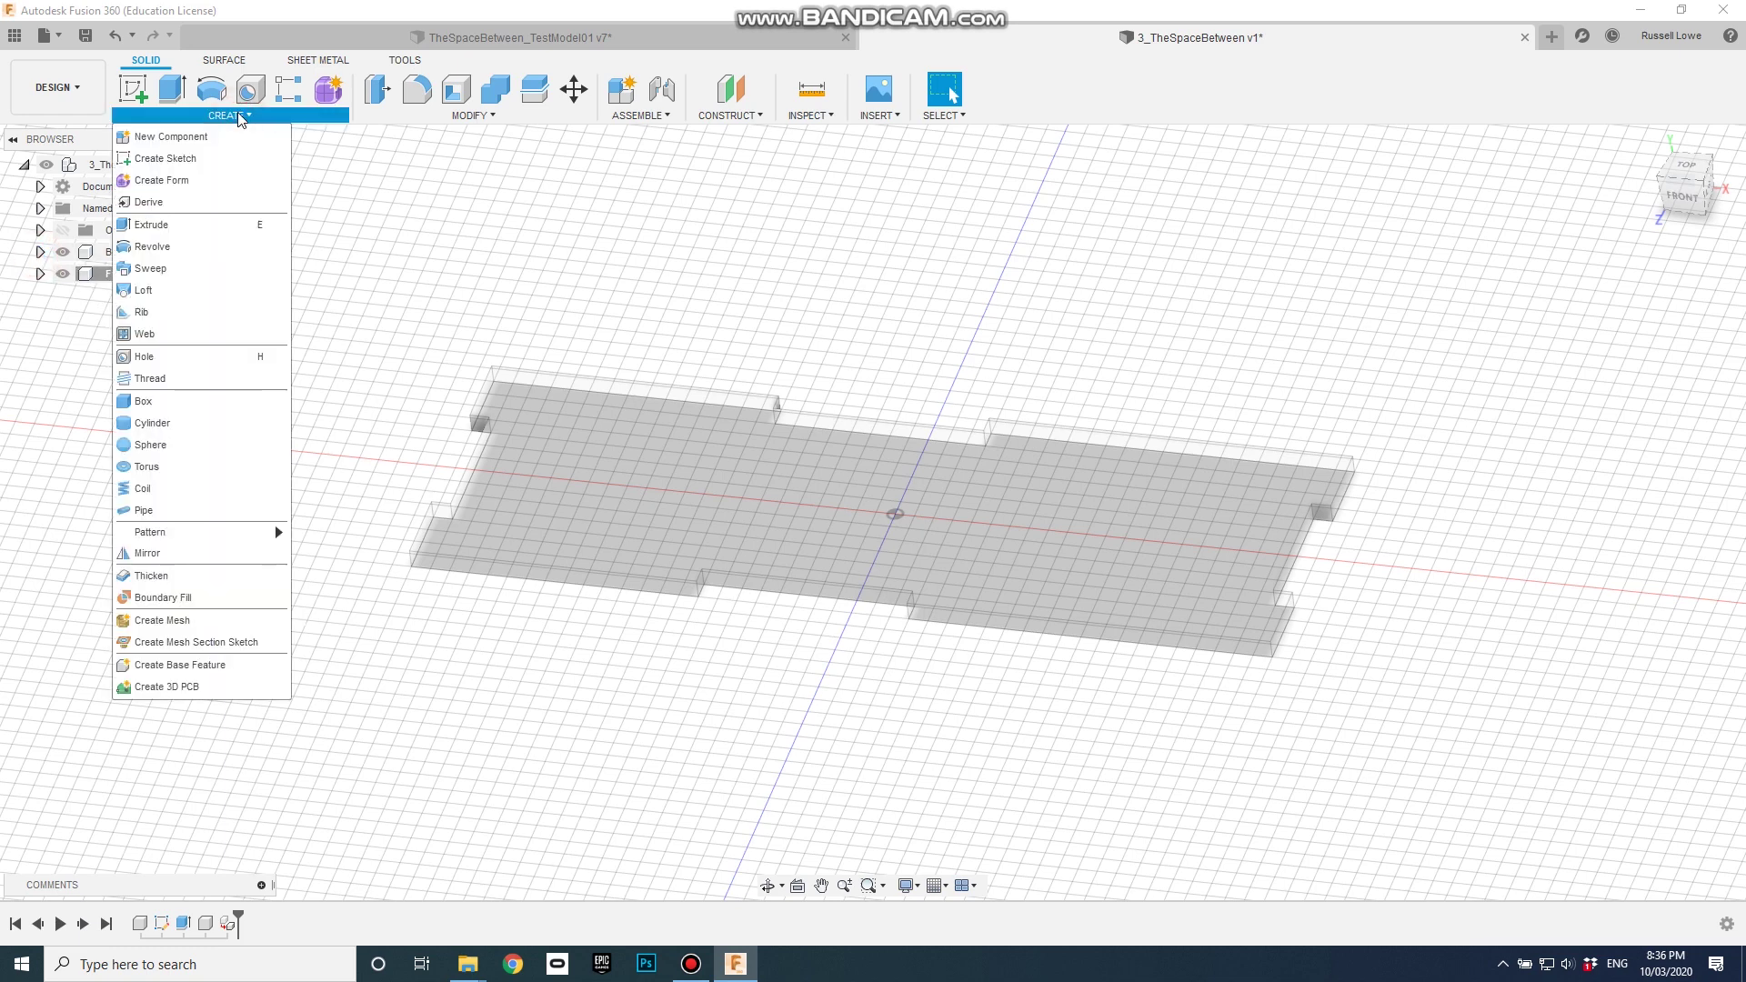
left_click(218, 115)
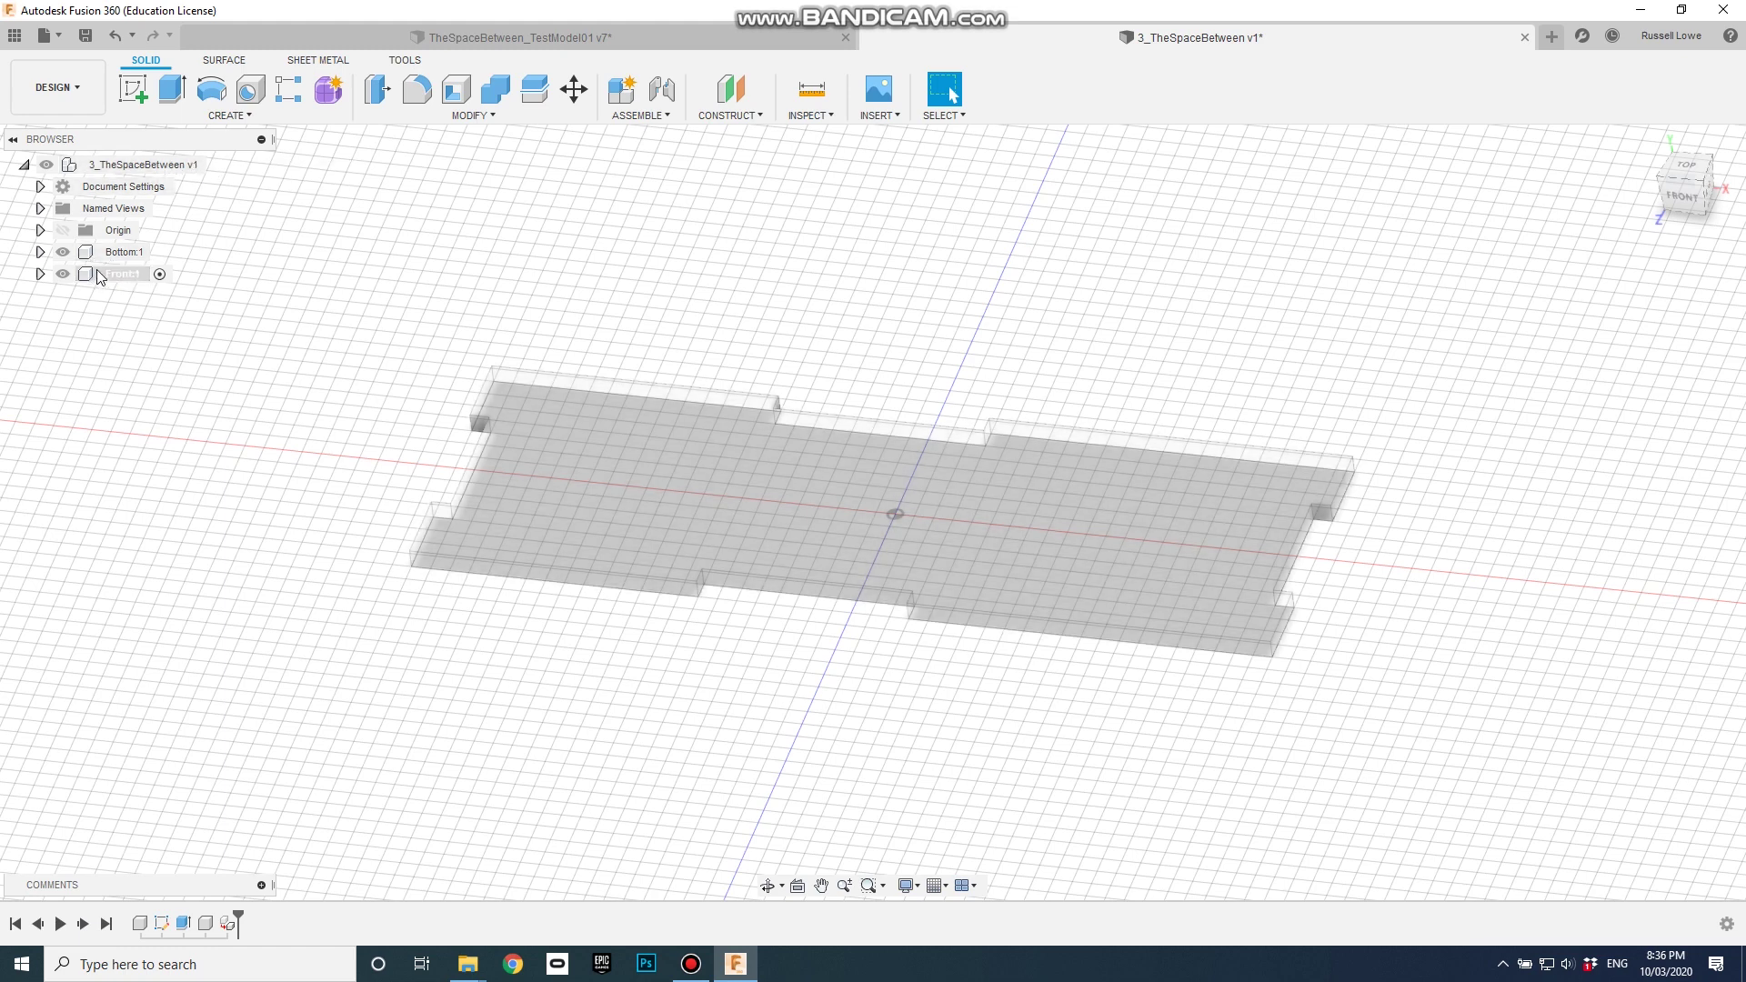
double_click(122, 271)
left_click(227, 115)
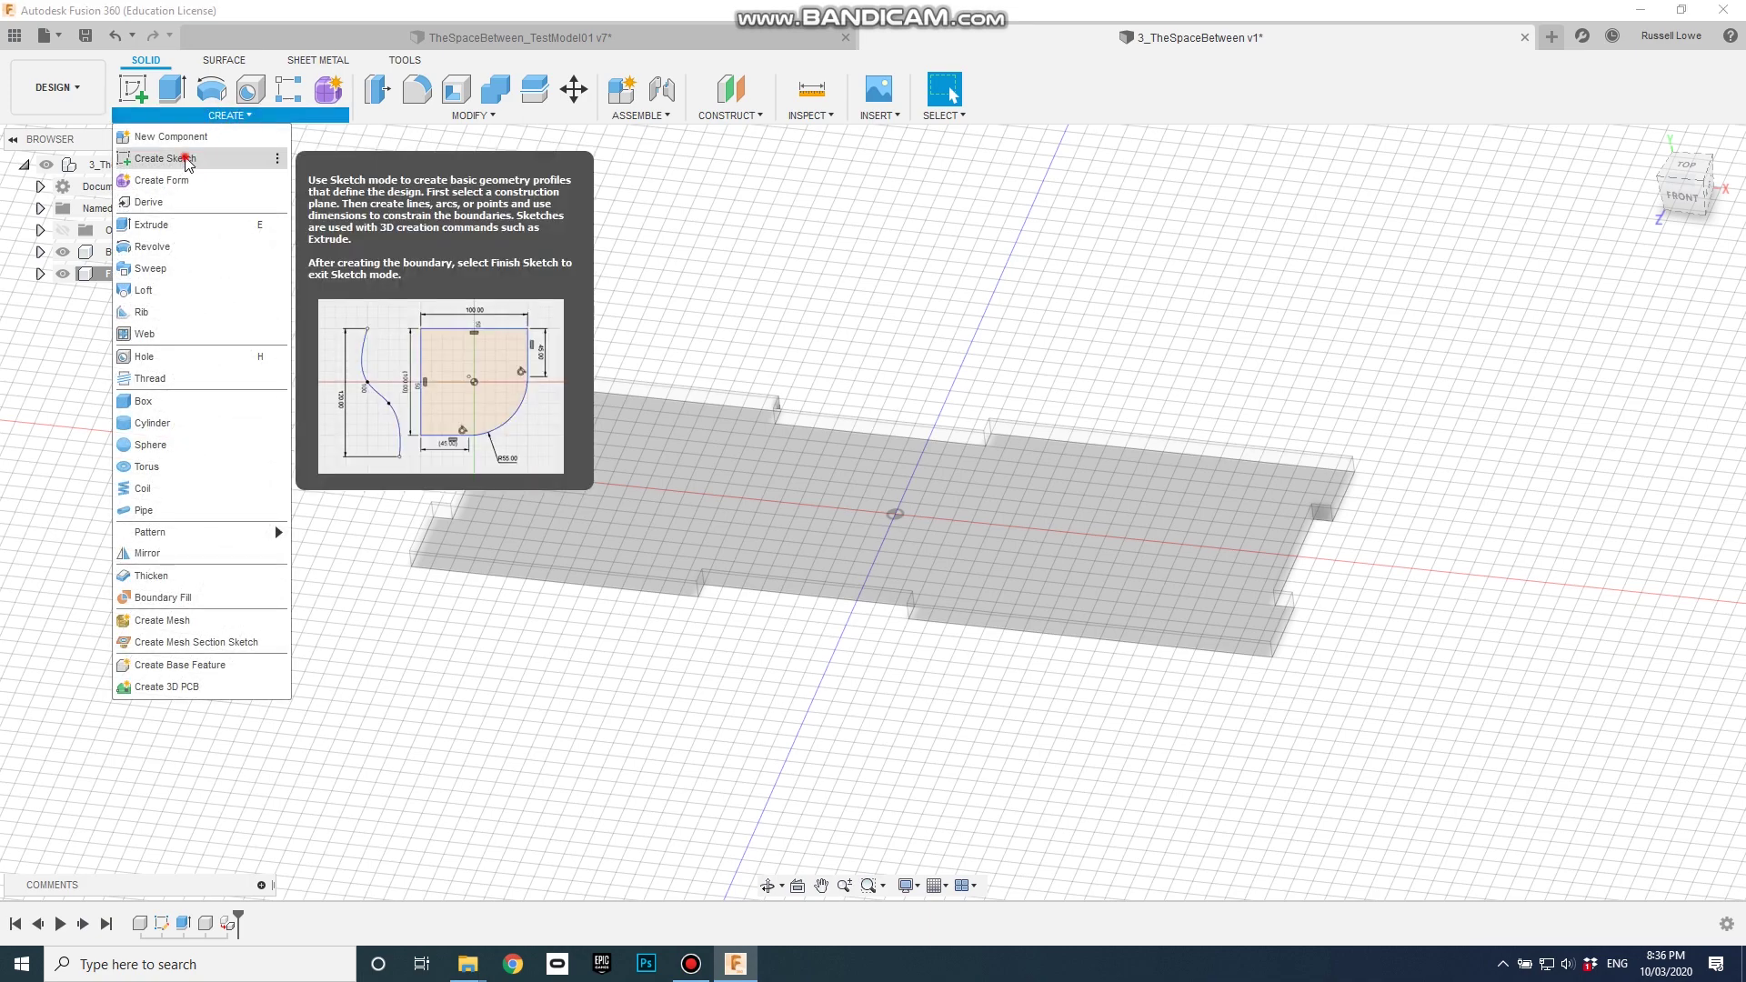
left_click(173, 158)
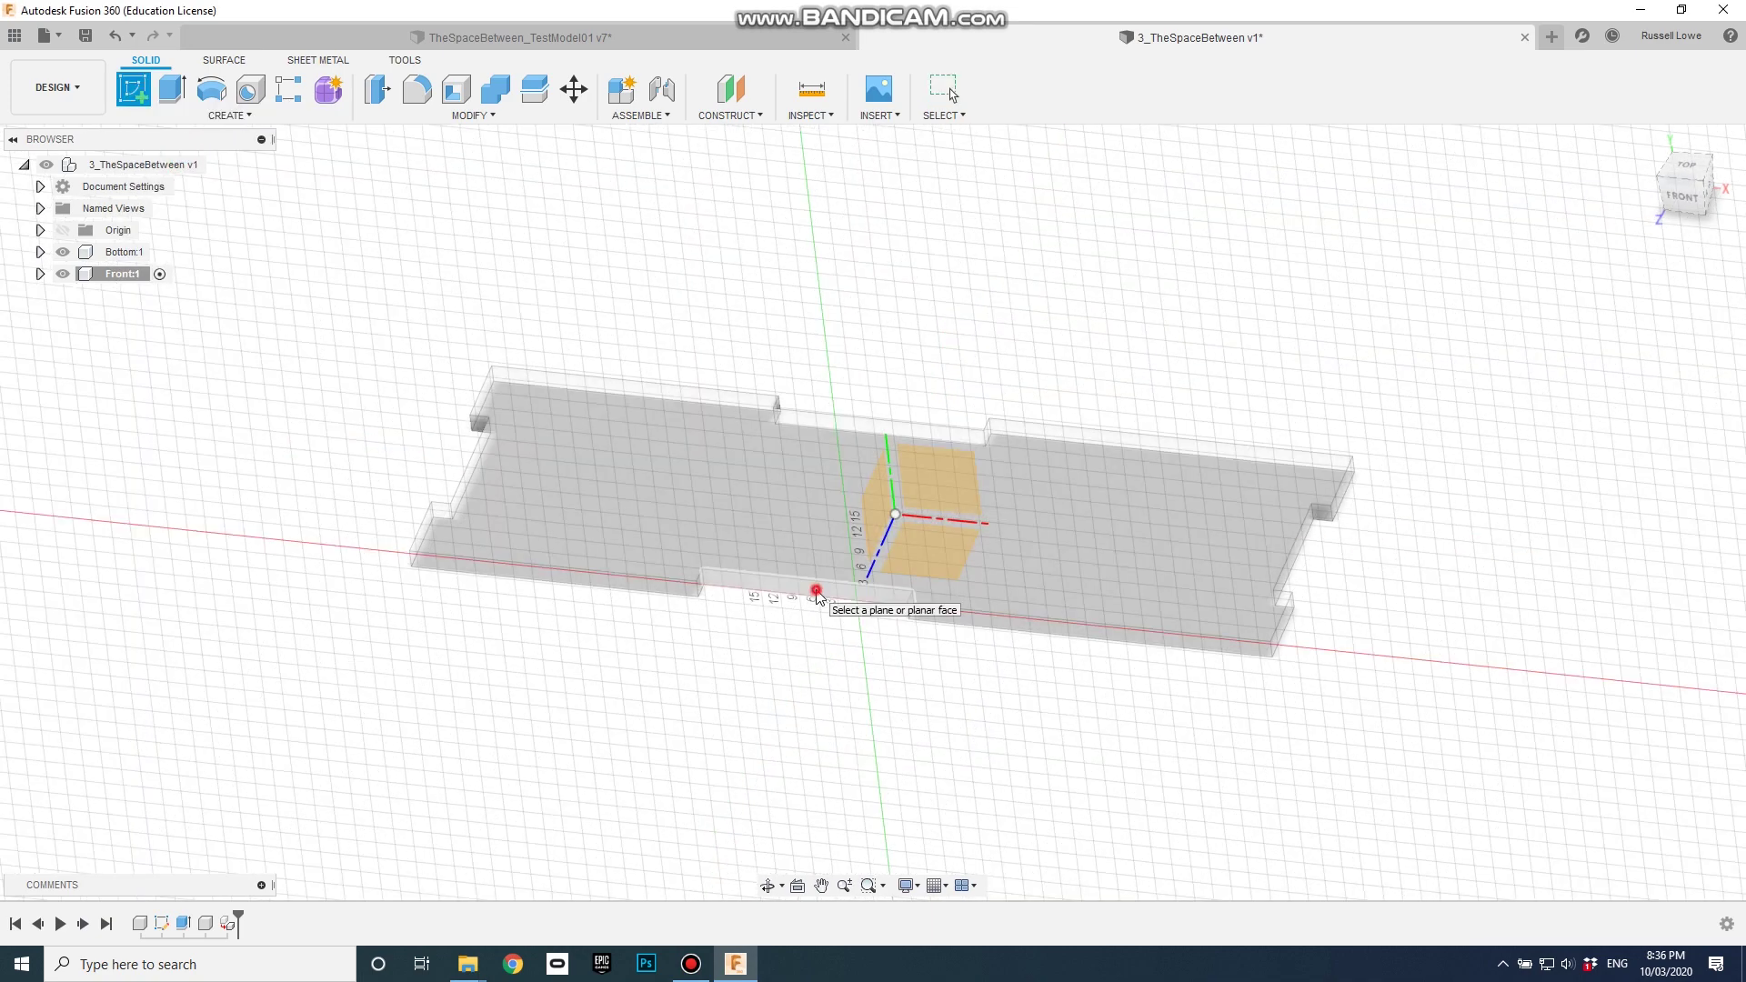
left_click(816, 592)
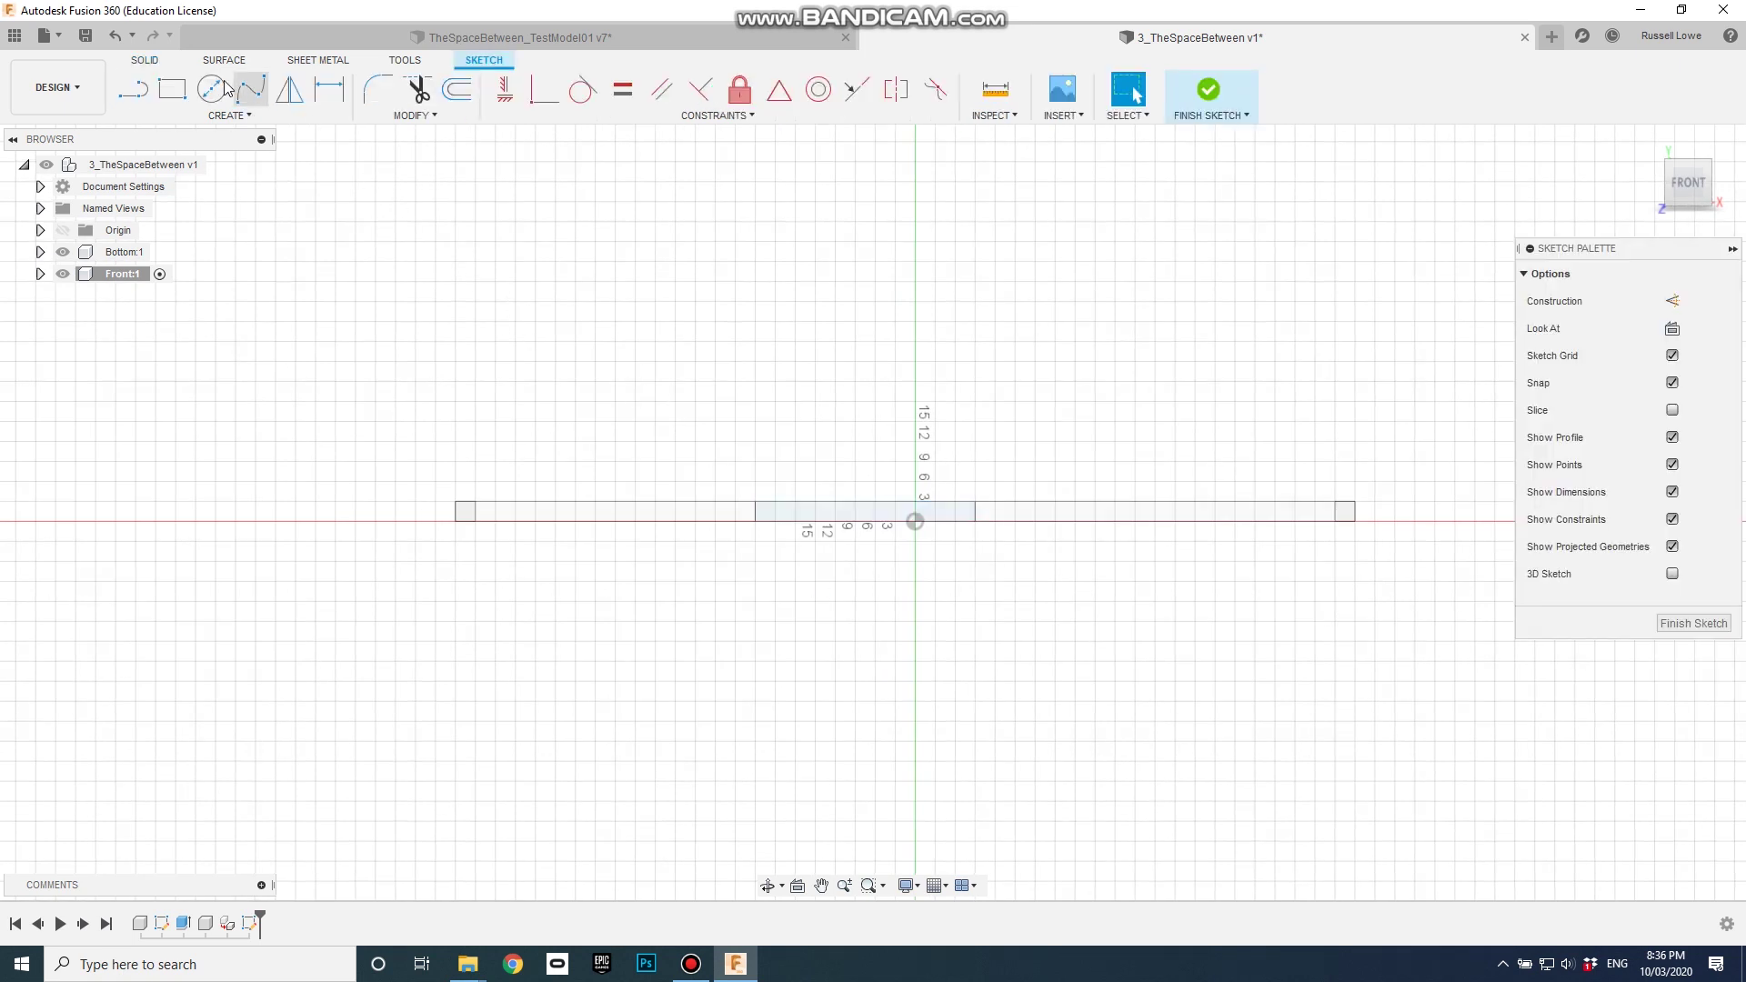
left_click(173, 91)
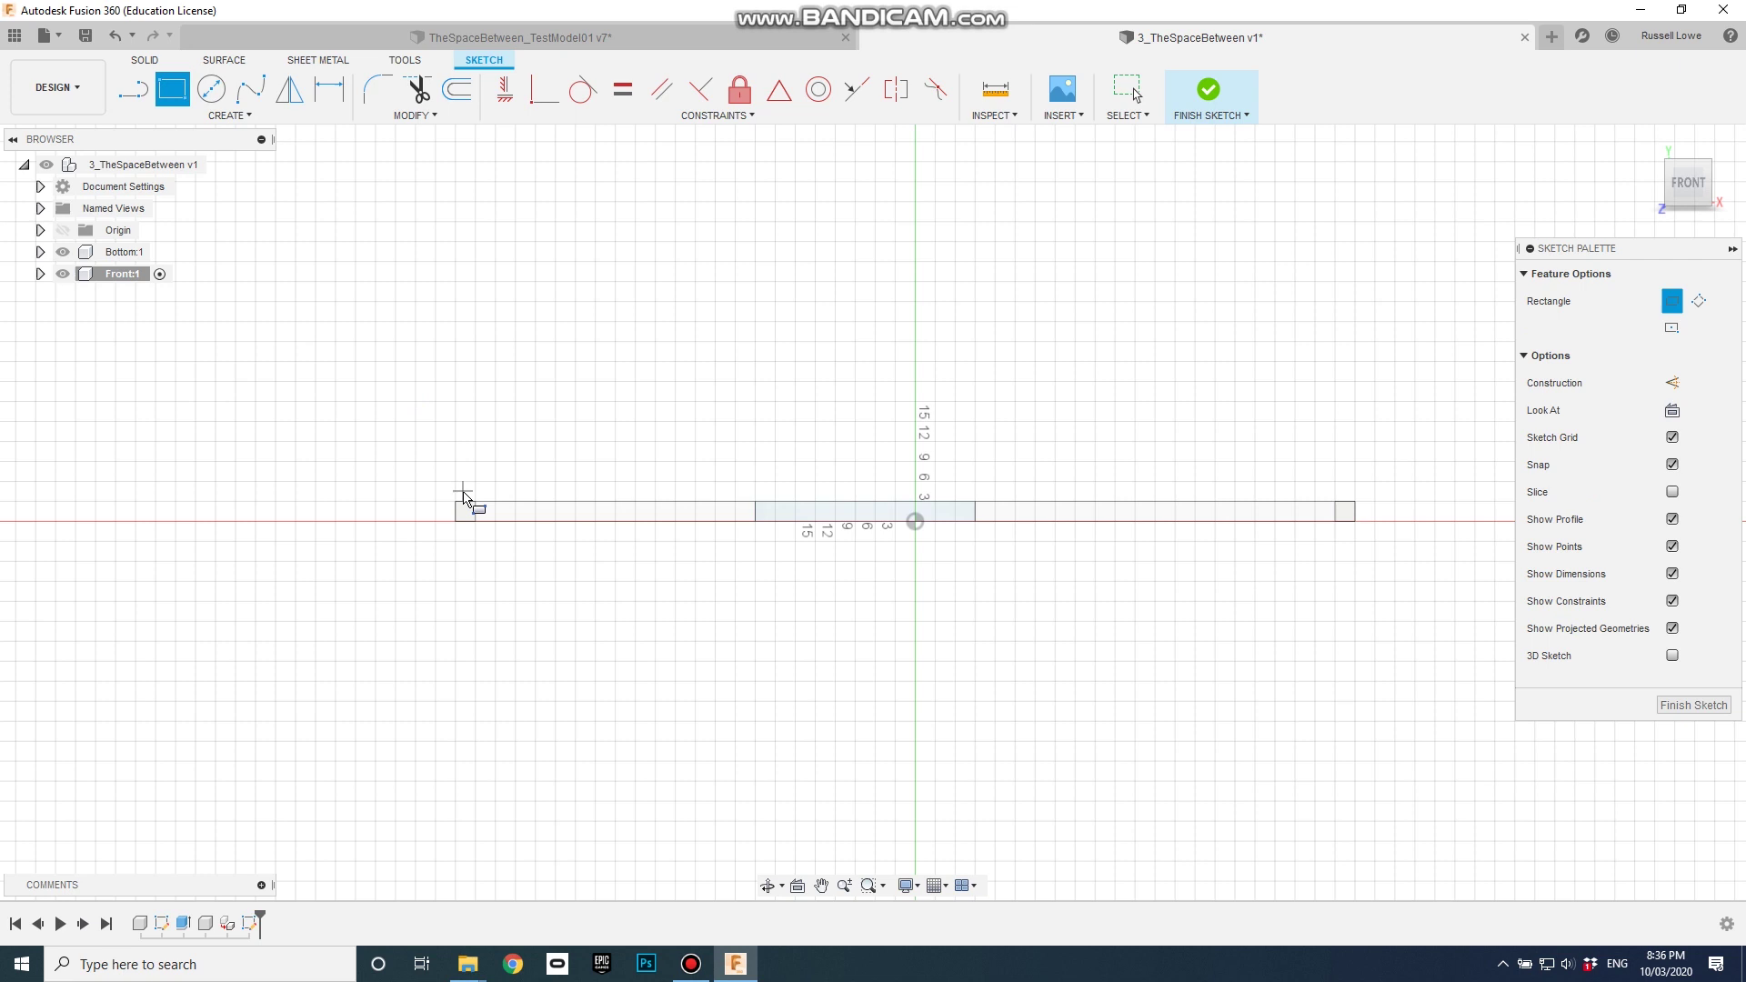
Draw the tall panel rectangle above the plate and the 3 mm bottom tab rectangle.
left_click(458, 502)
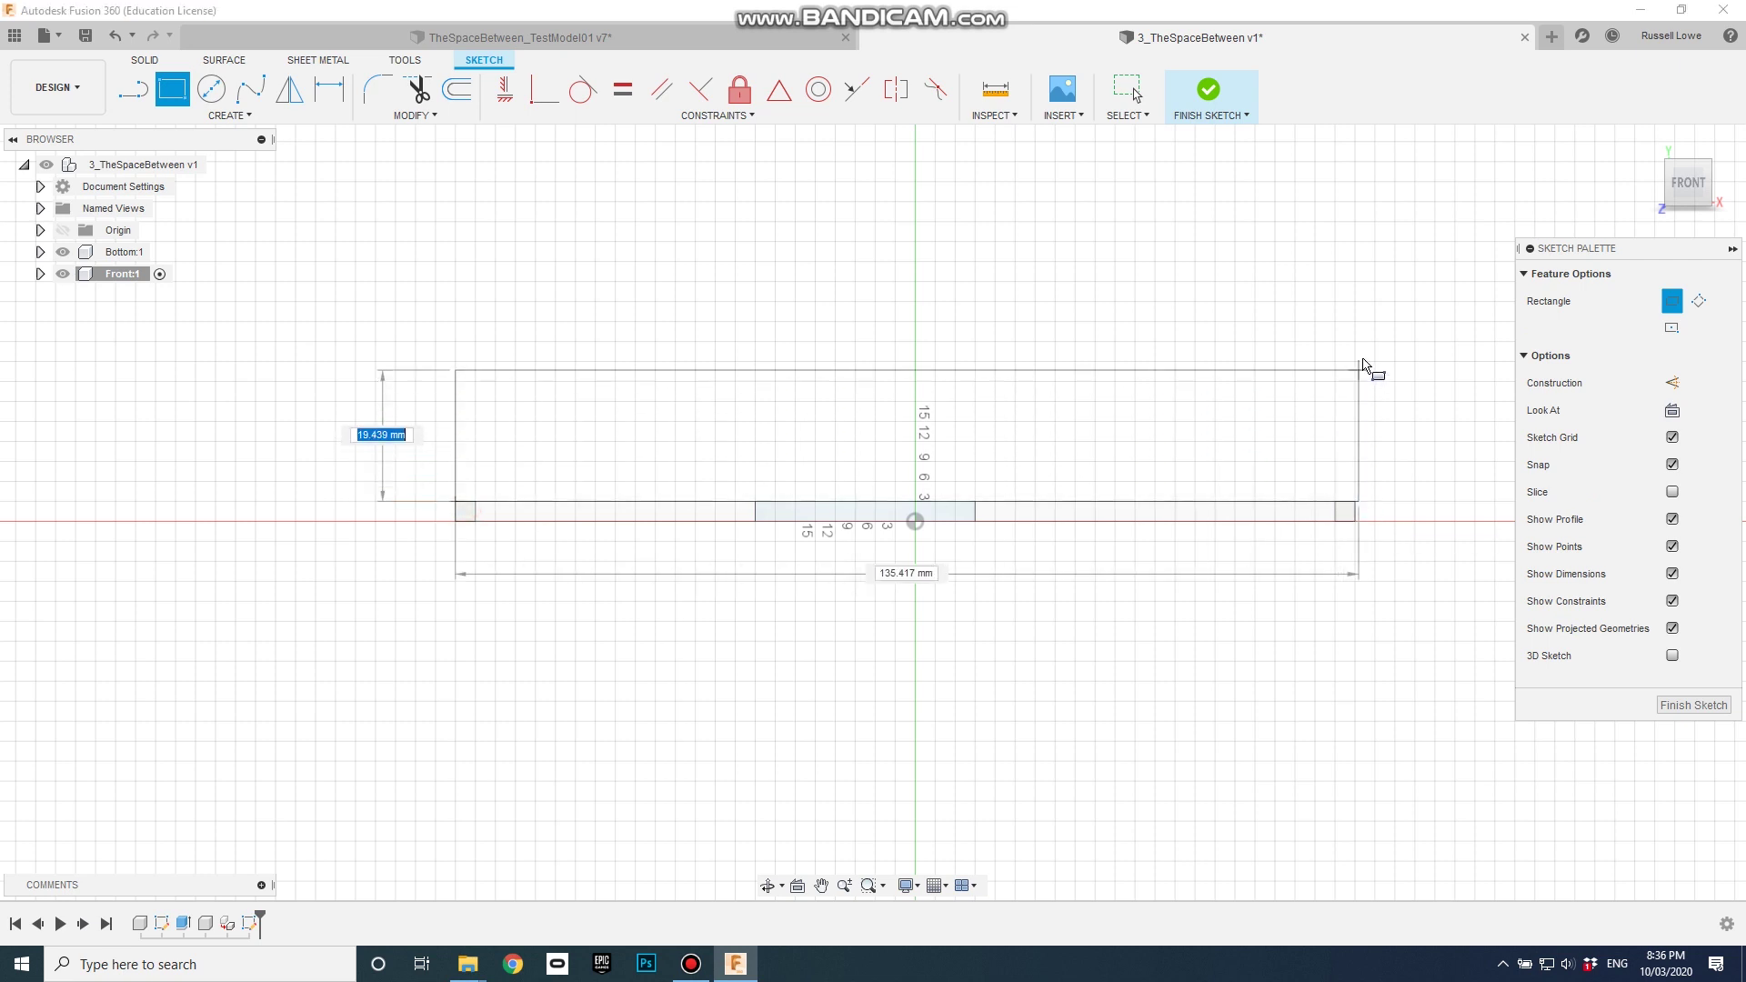
left_click(1356, 300)
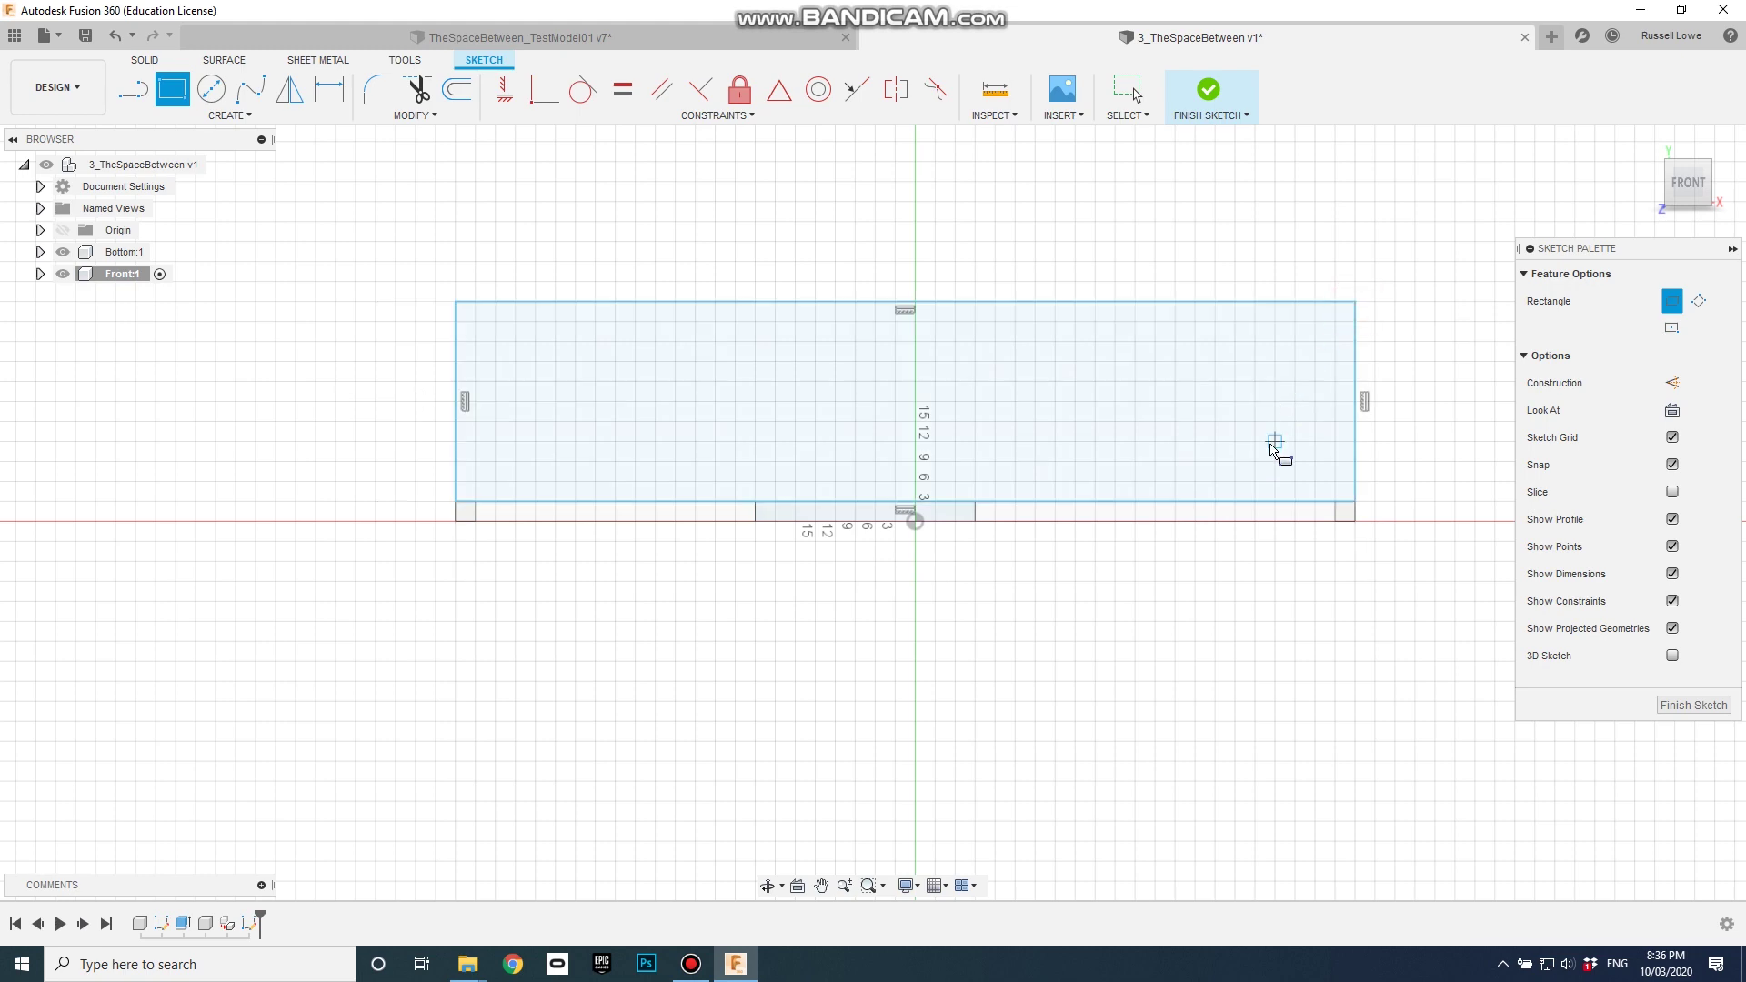
mouse_move(1240, 601)
middle_mouse_down("shift")
mouse_move(1182, 612)
mouse_move(1197, 632)
middle_mouse_up("shift")
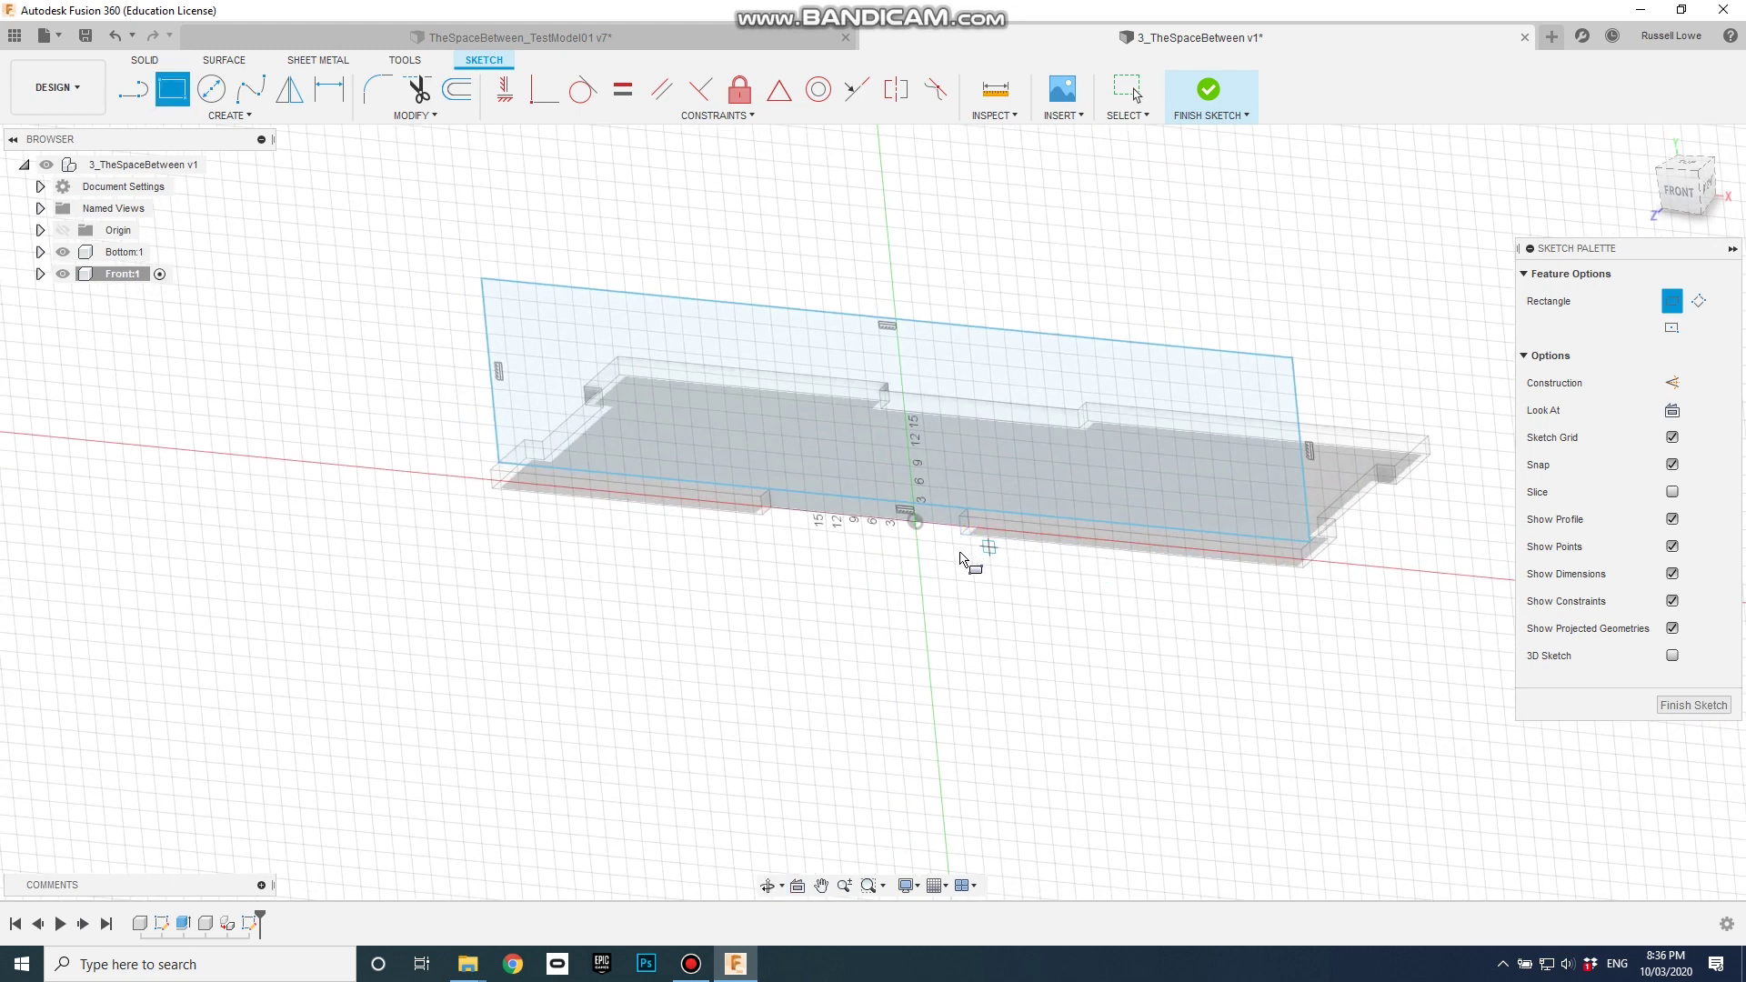
scroll(918, 549, "up", 5)
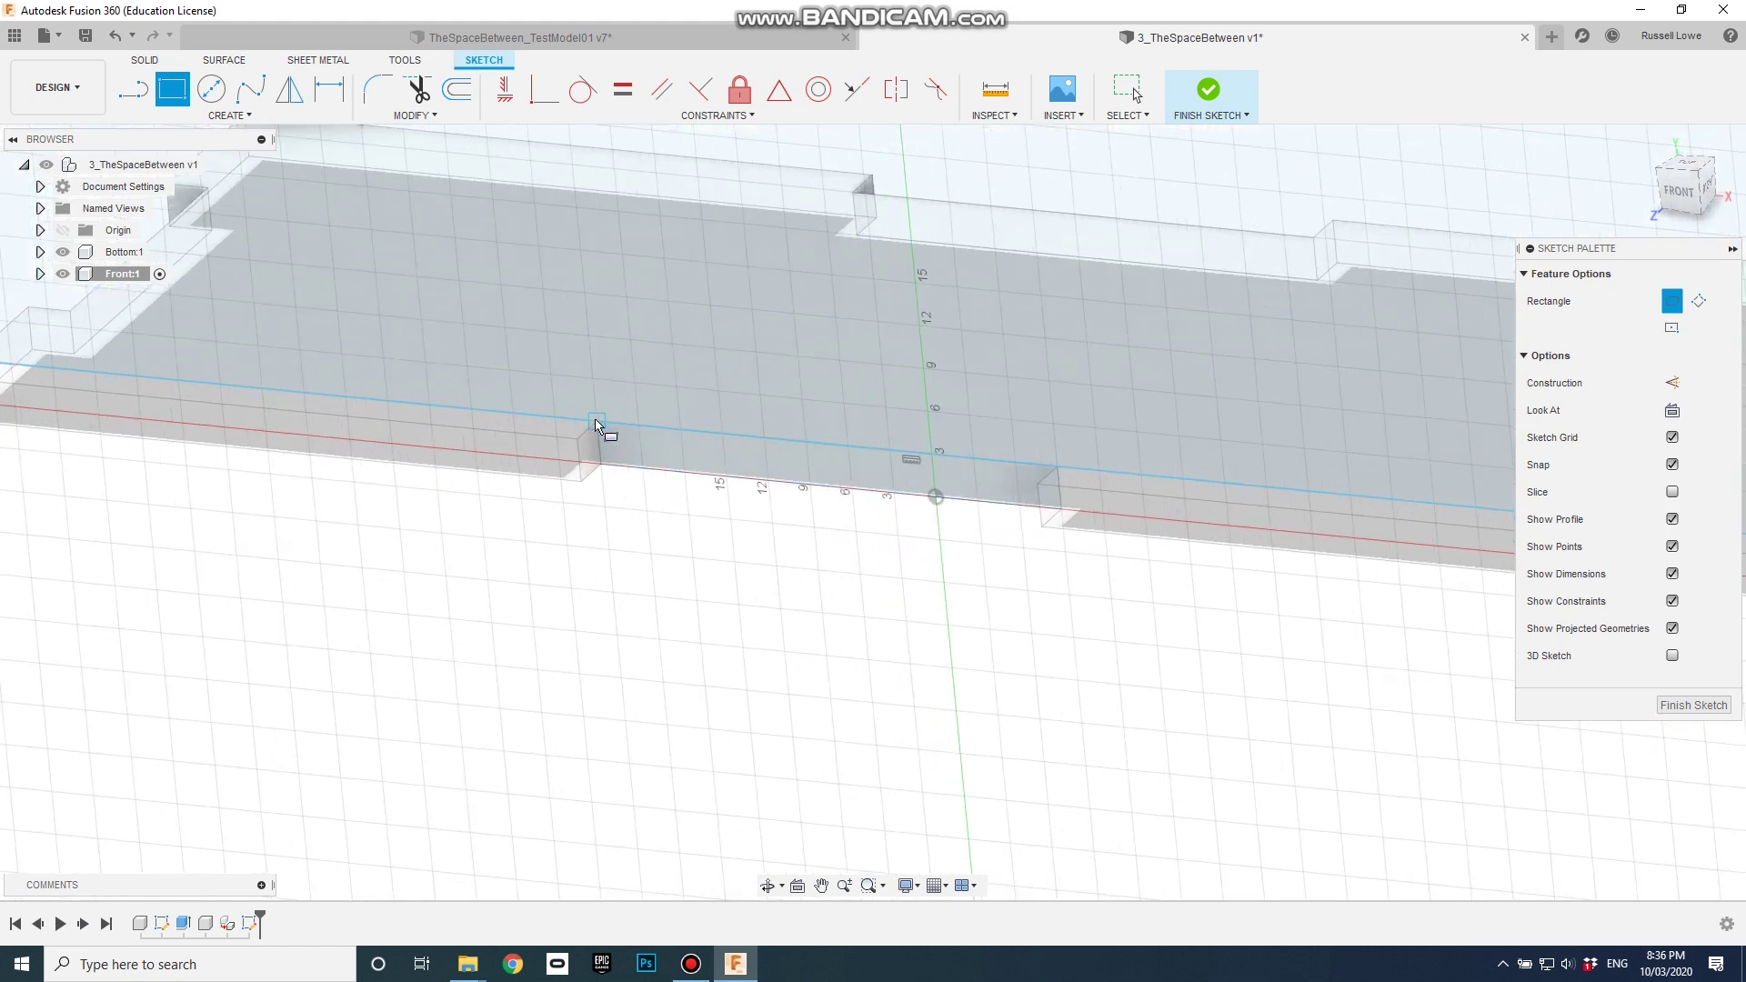
left_click(596, 423)
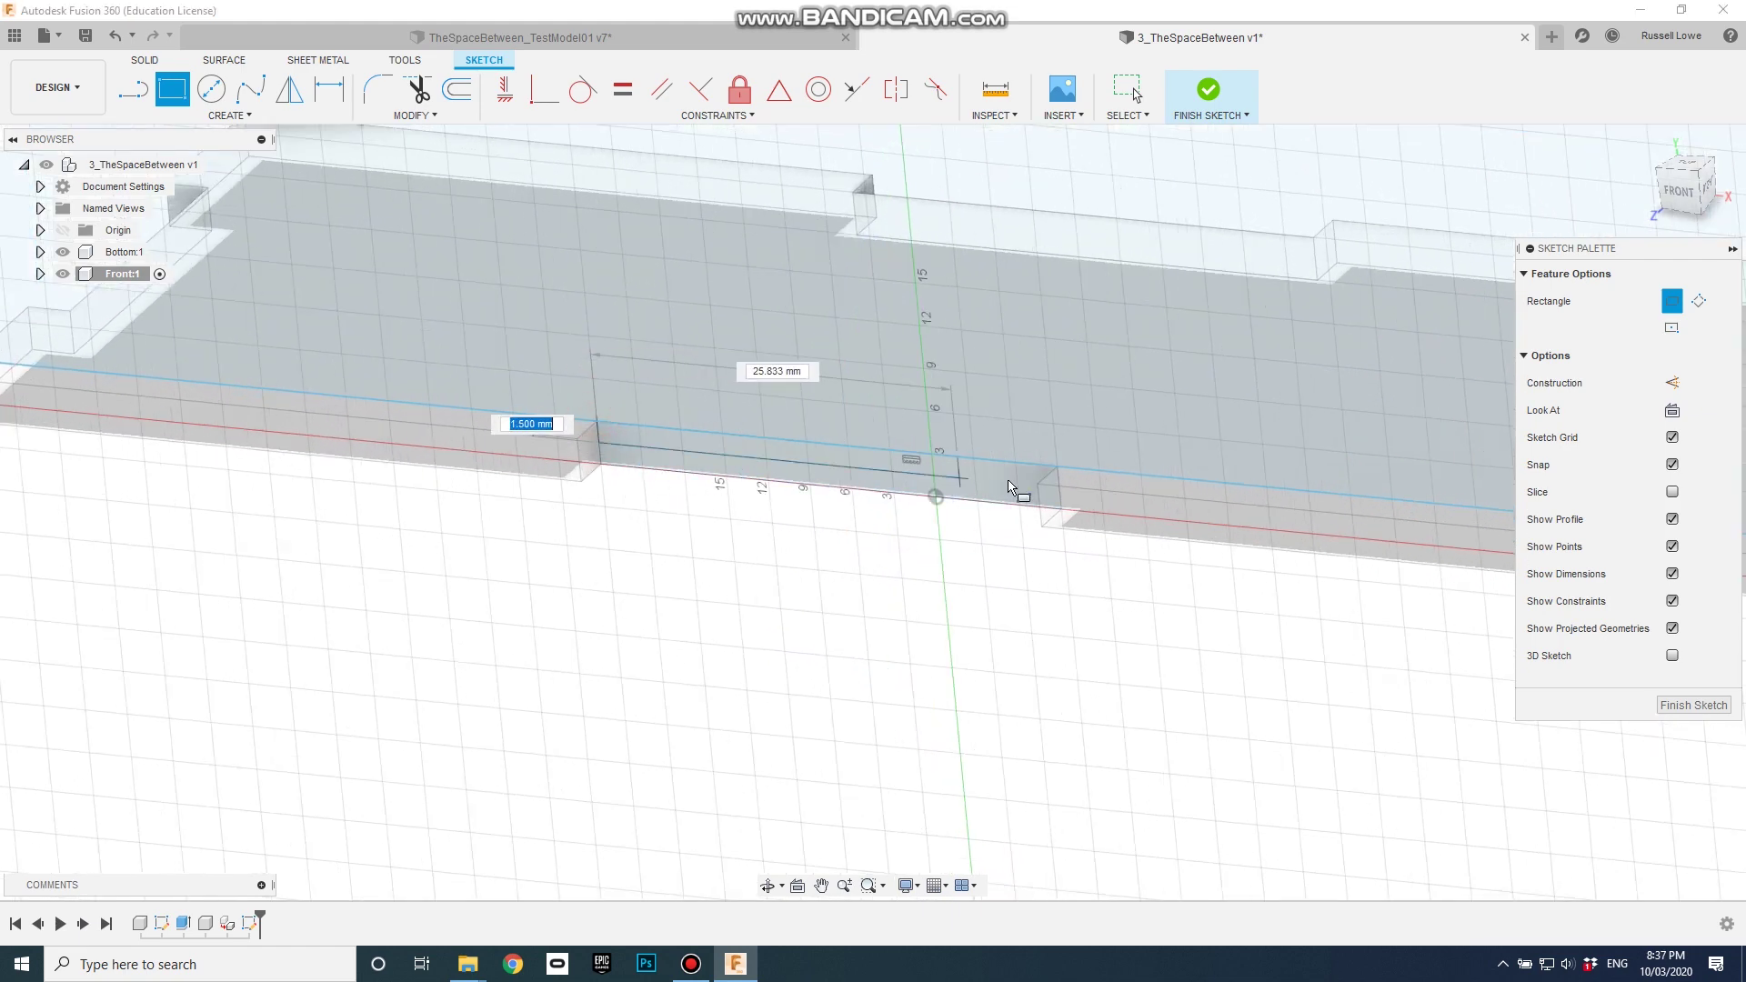
left_click(1060, 509)
scroll(1045, 647, "down", 3)
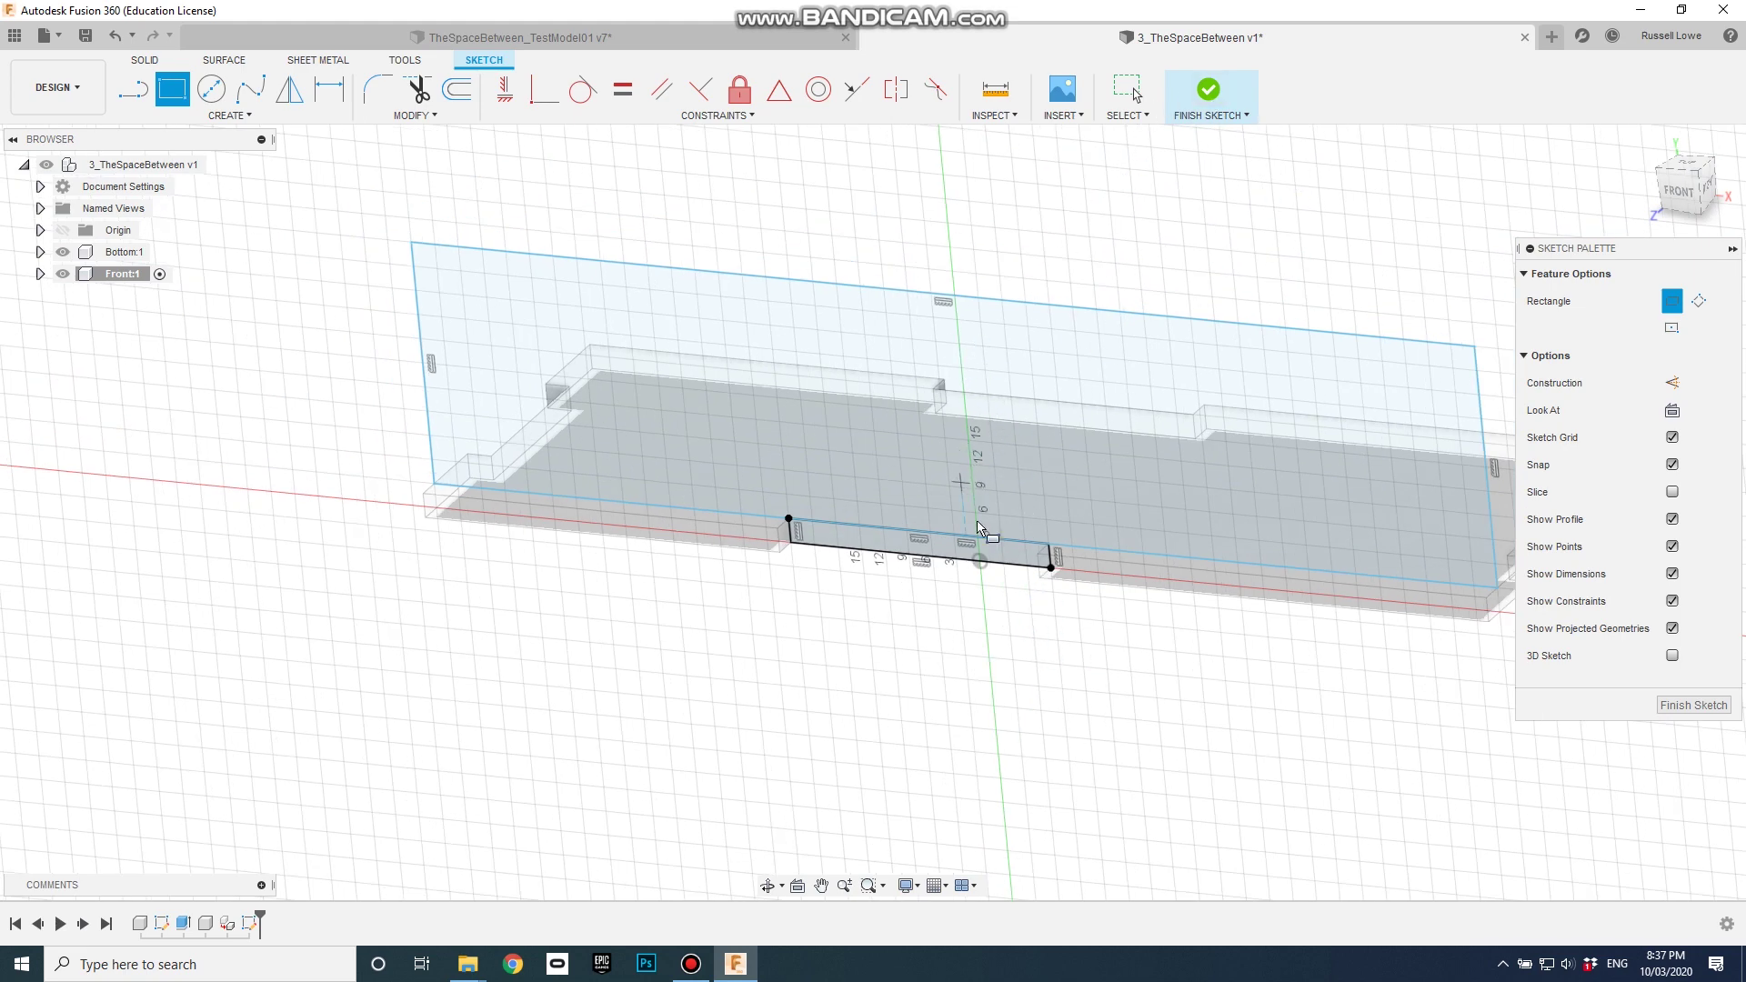
Add the 33 × 3 mm top notch and left and right side notches, then finish the sketch.
left_click(1680, 189)
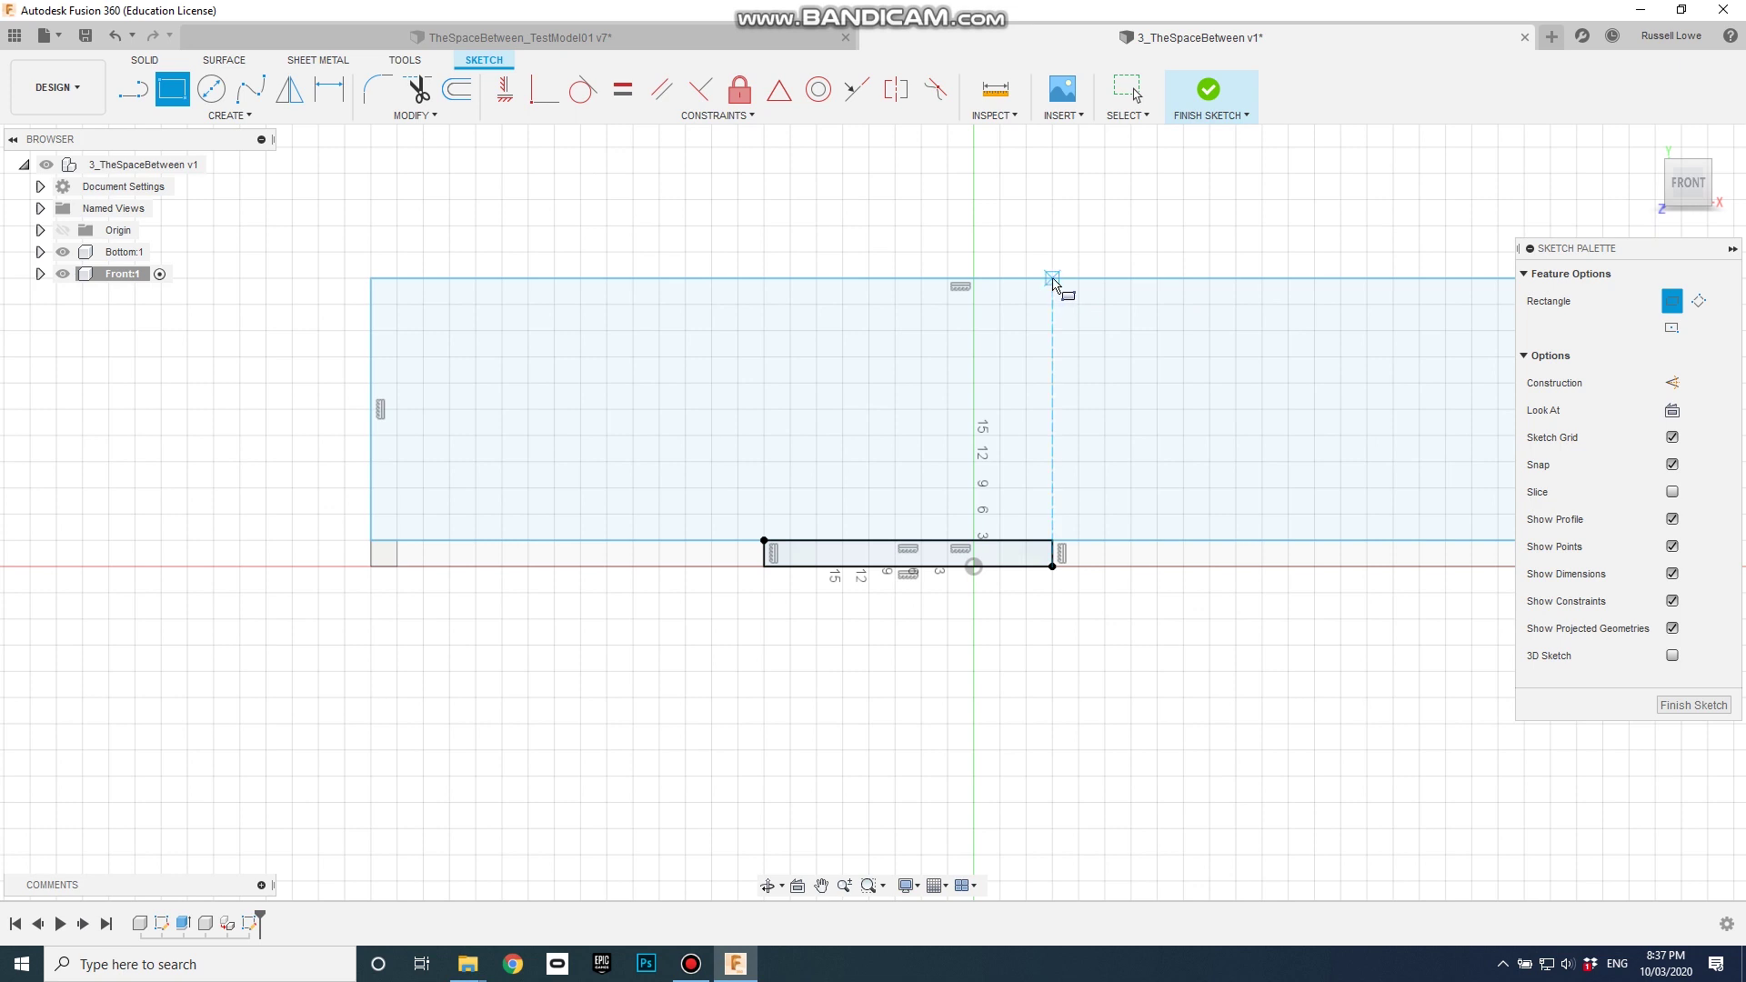
left_click(1052, 279)
left_click(763, 306)
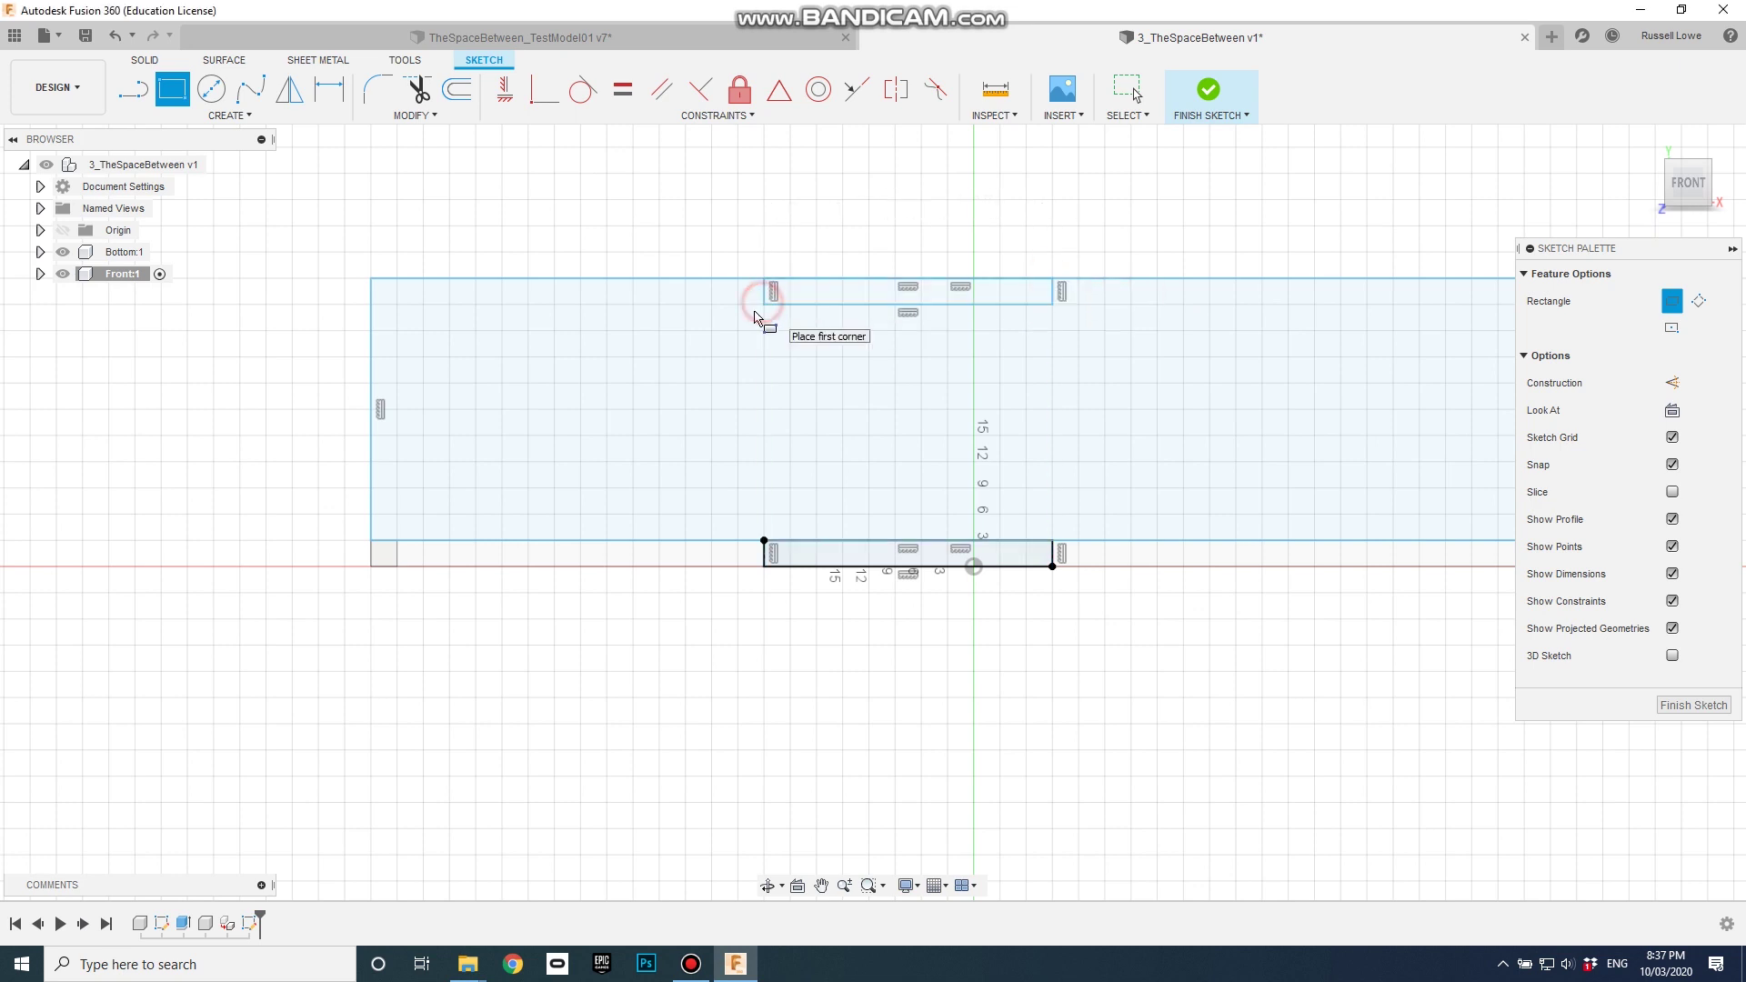
left_click(372, 488)
left_click(398, 384)
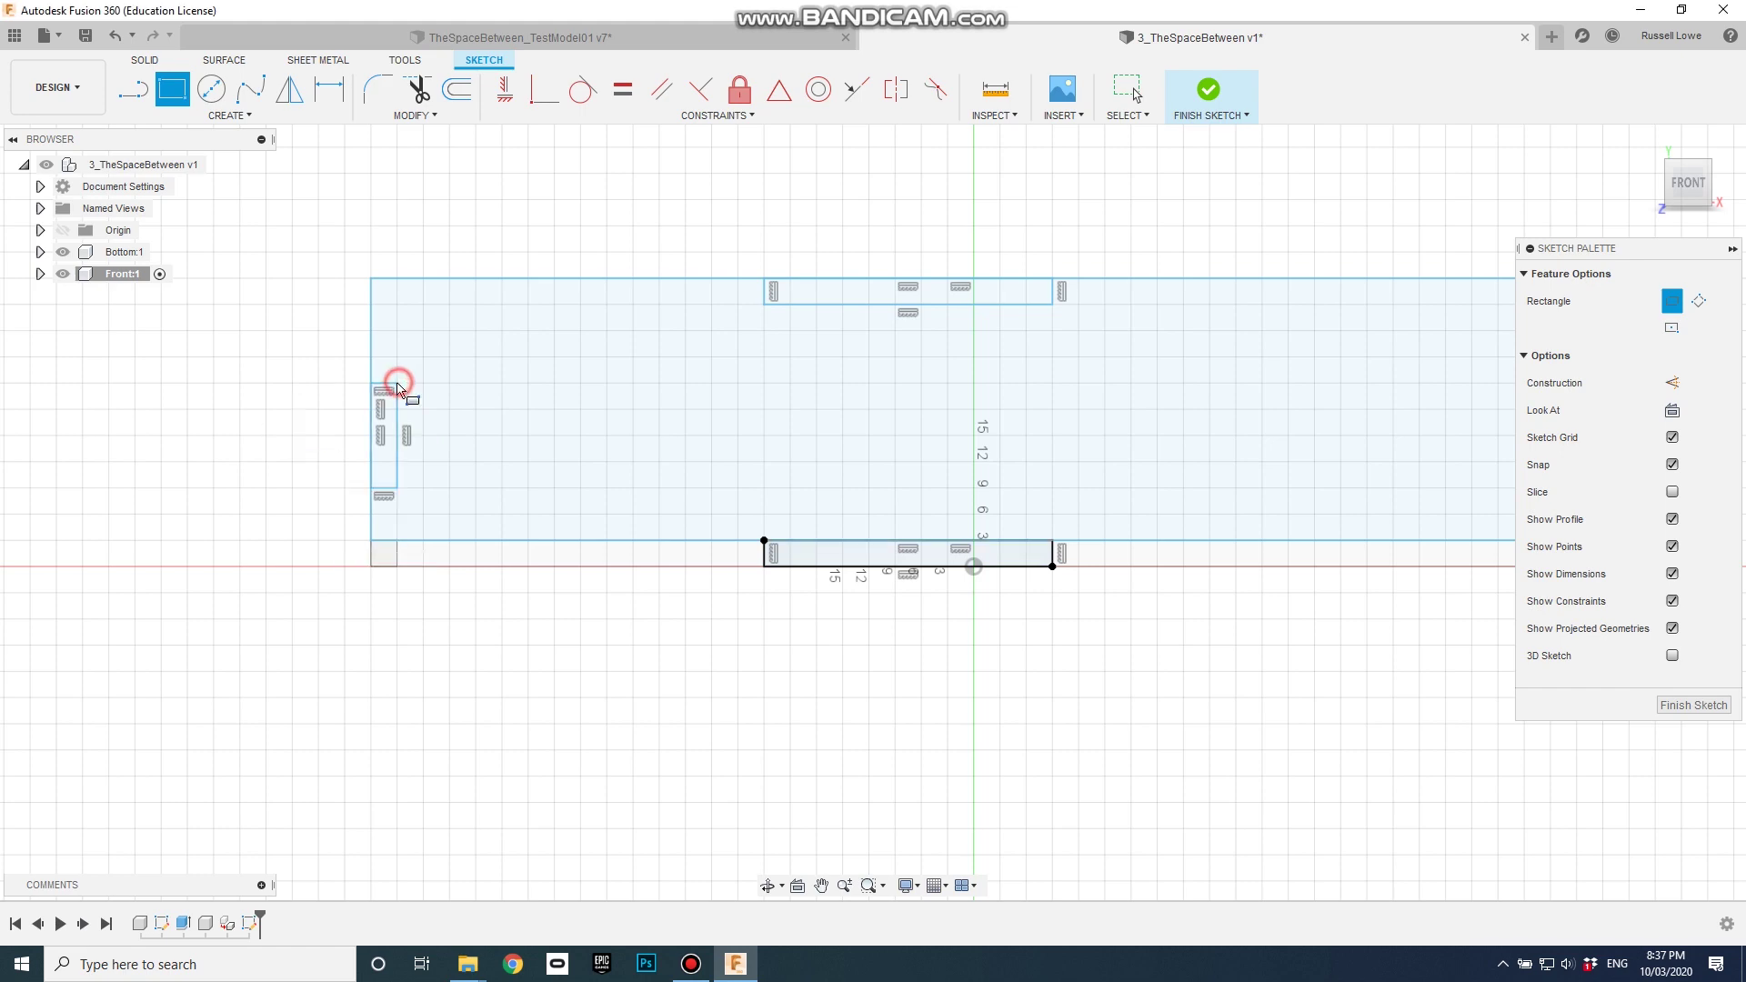
scroll(330, 452, "up", 1)
scroll(329, 450, "down", 3)
scroll(989, 421, "up", 1)
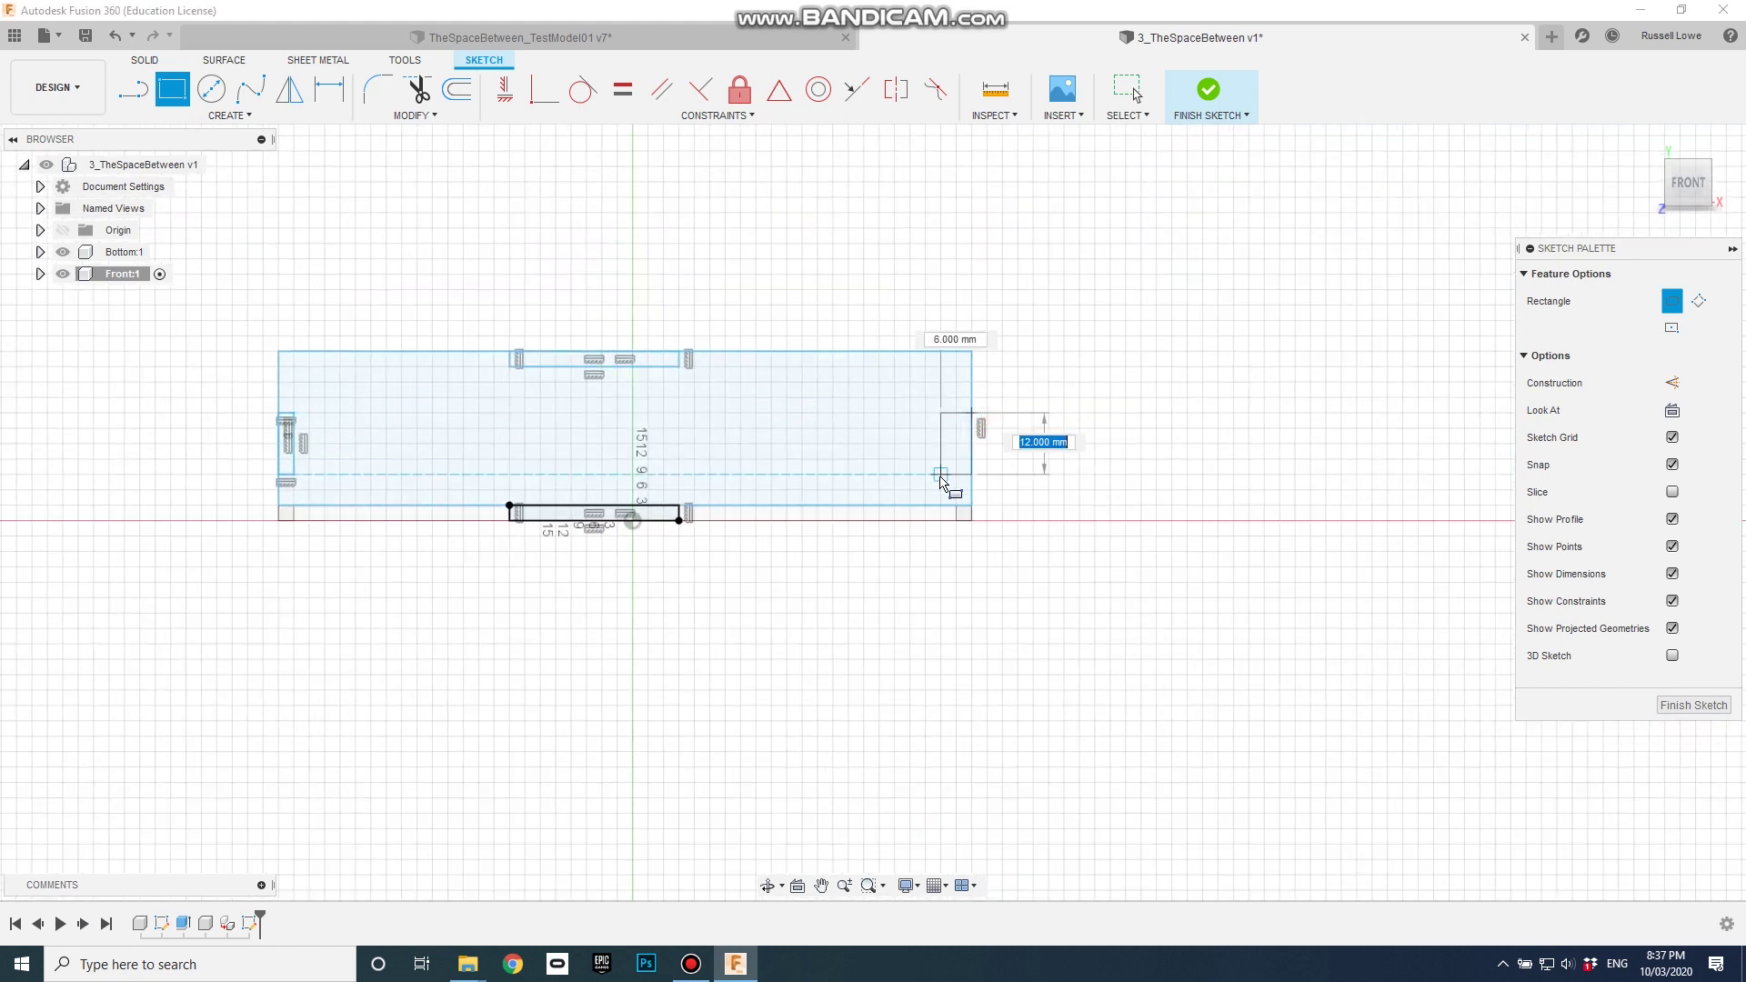
left_click(955, 479)
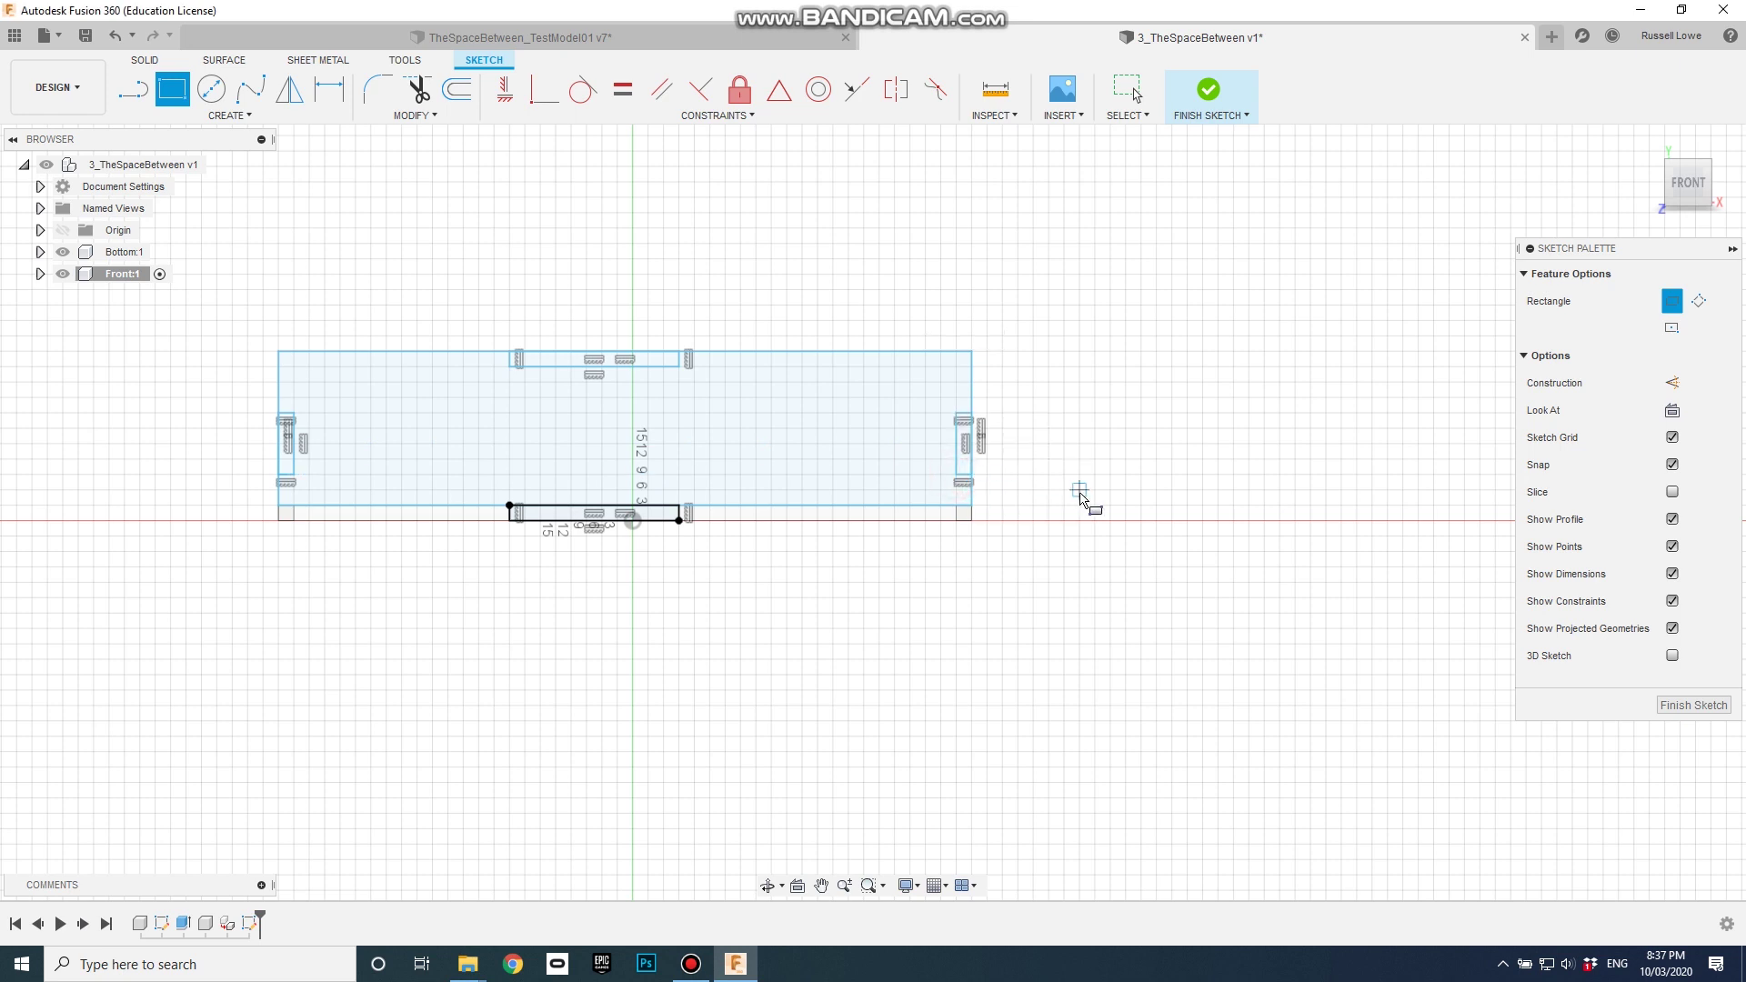
left_click(1216, 96)
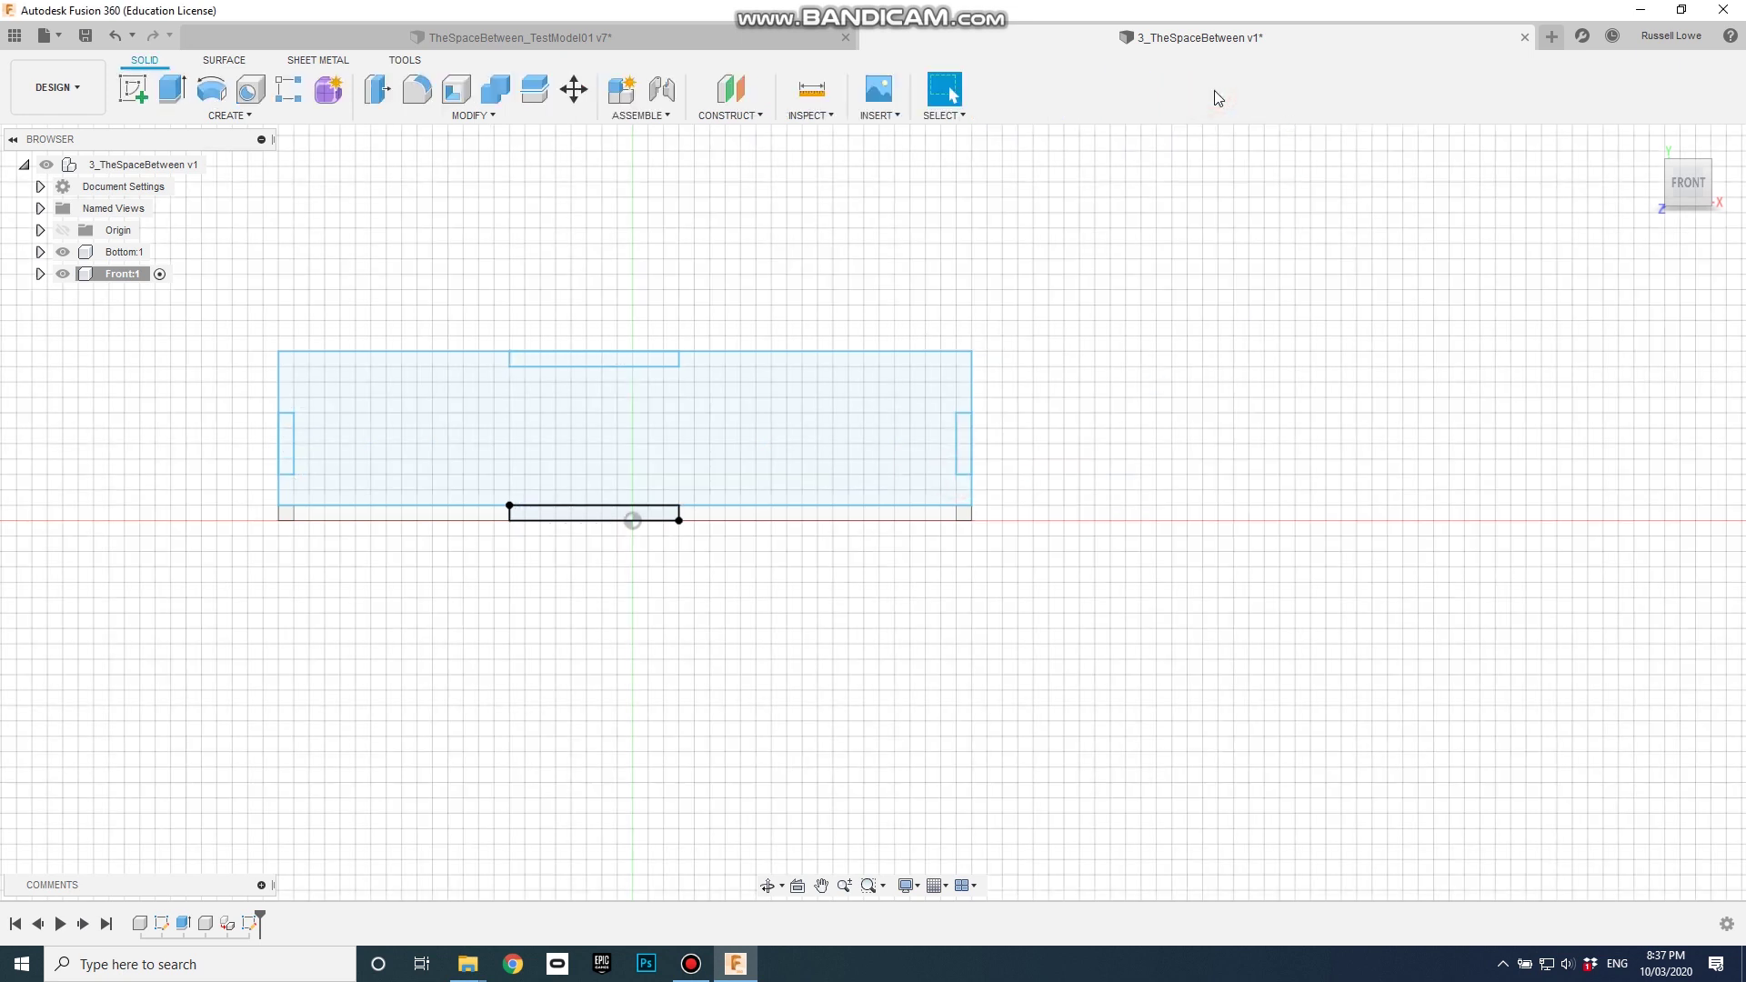
left_click(176, 95)
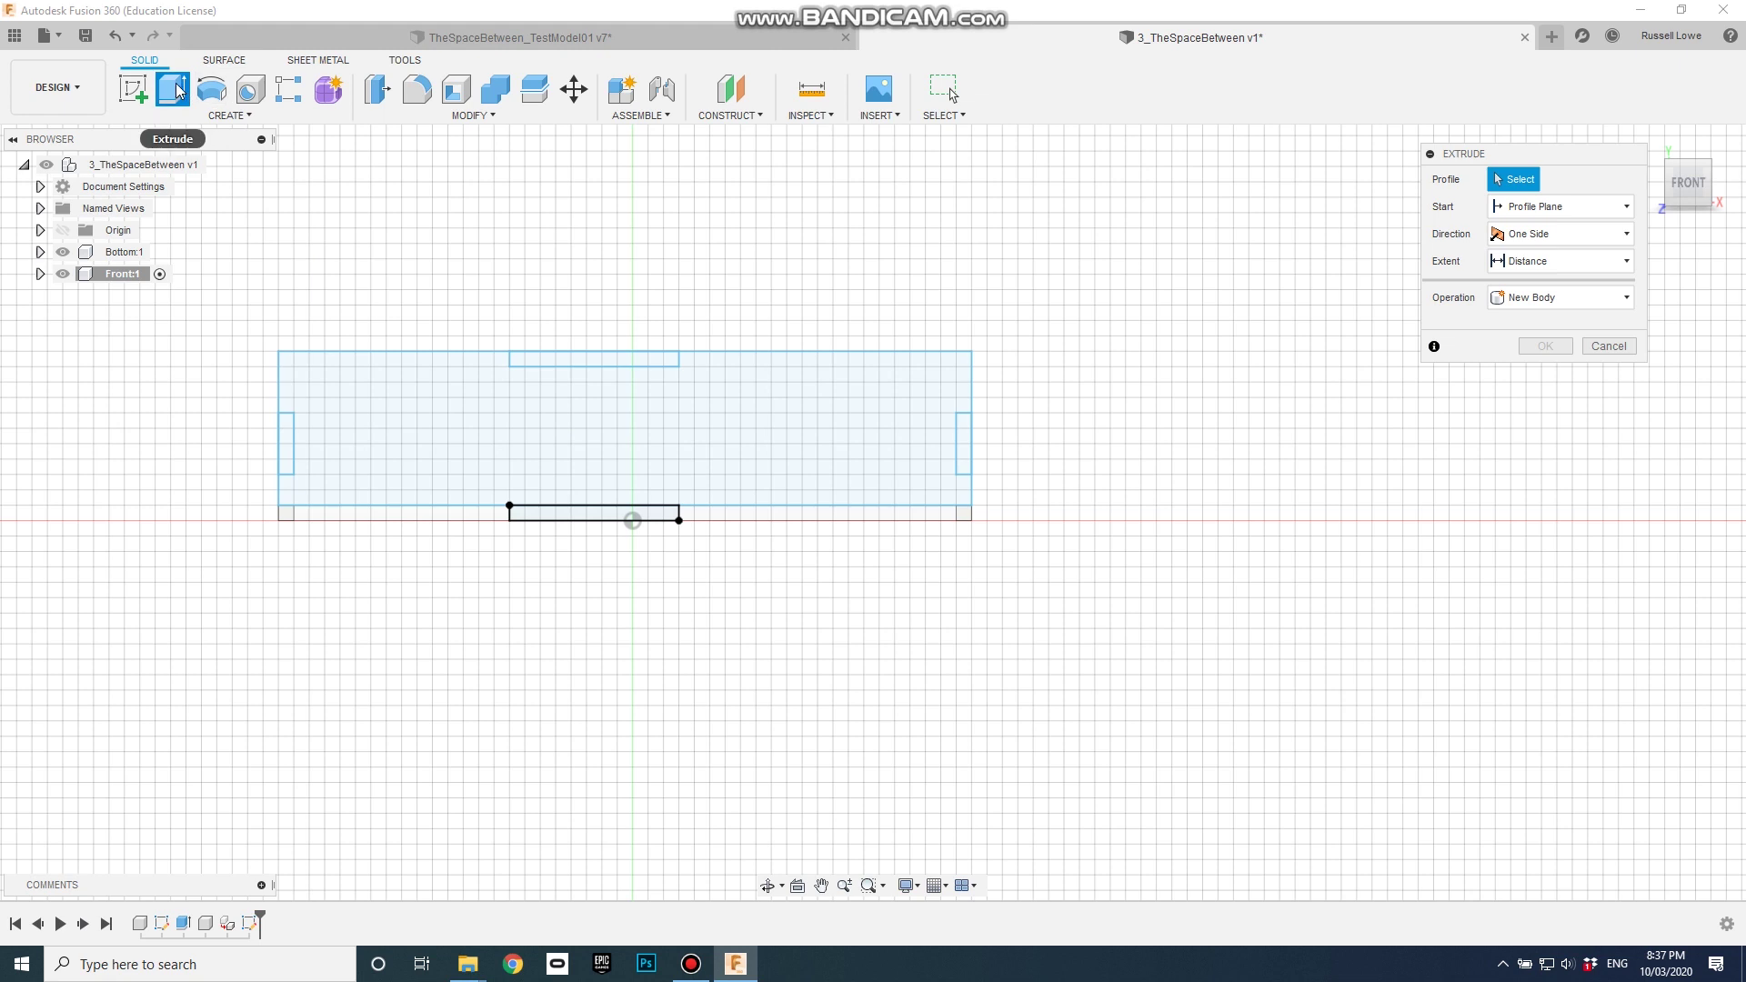
Extrude the main panel and bottom tab profiles 3 mm as a new body.
left_click(471, 420)
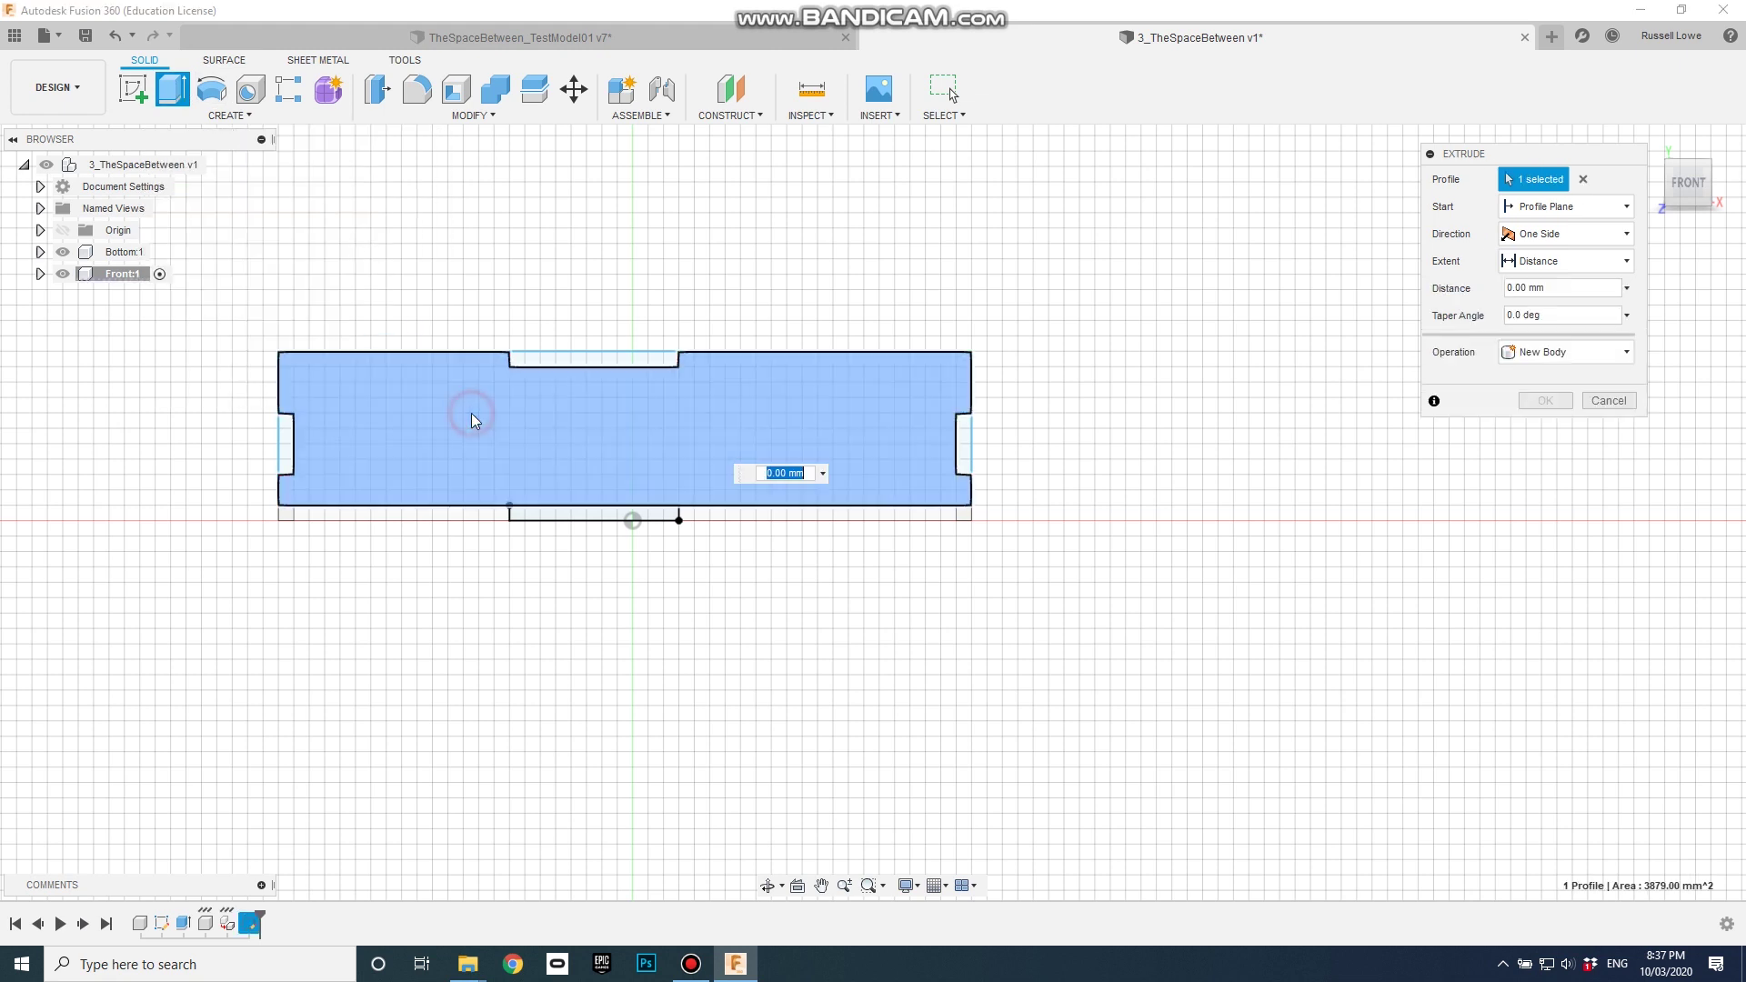
left_click(556, 515)
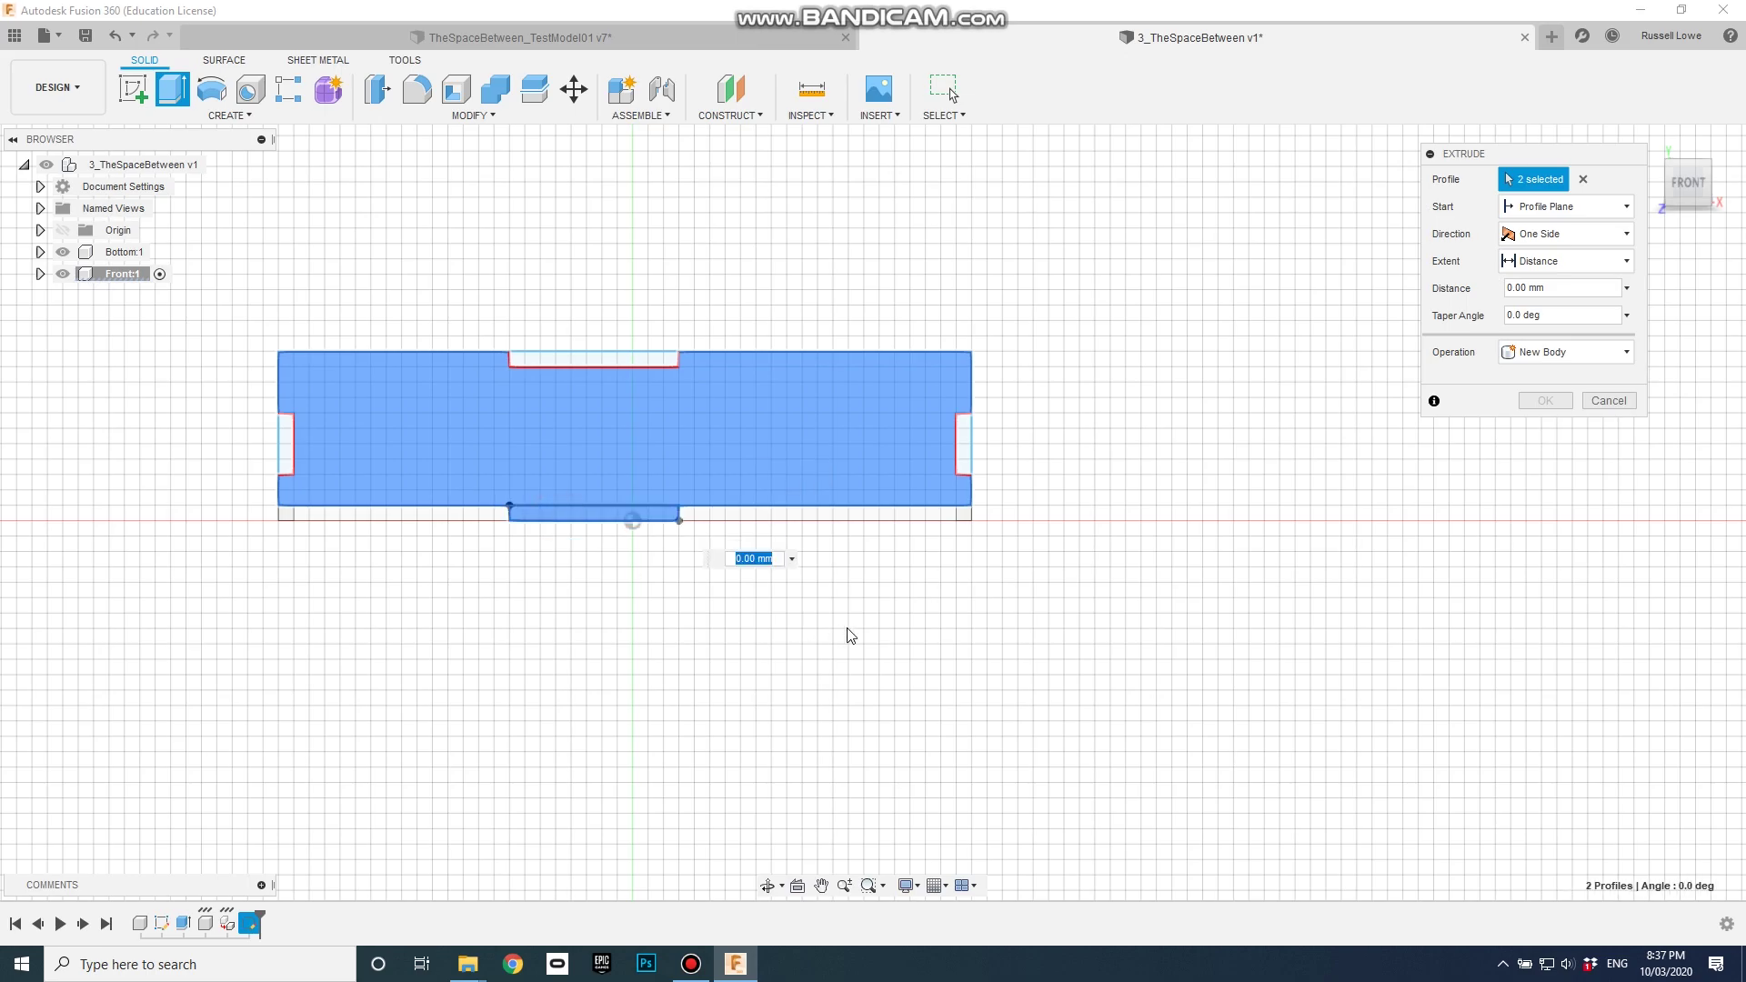
mouse_move(1030, 643)
middle_mouse_down("shift")
mouse_move(900, 698)
mouse_move(1000, 670)
mouse_move(1052, 631)
mouse_move(1048, 652)
middle_mouse_up("shift")
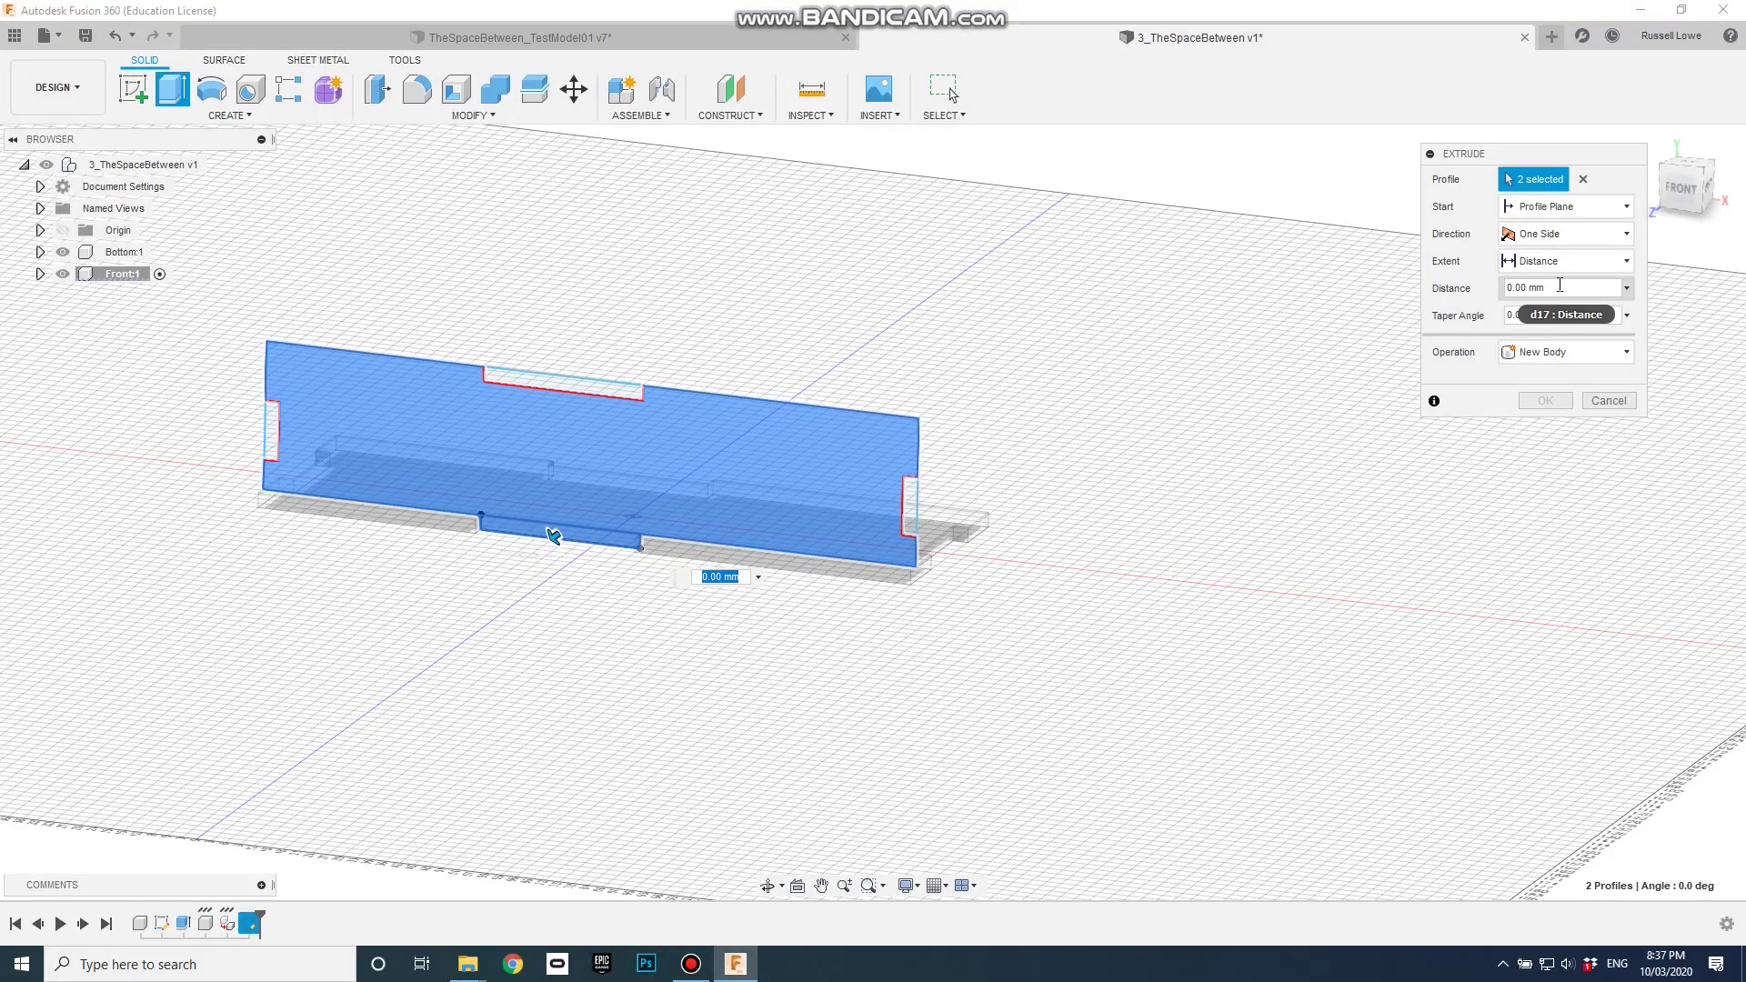
middle_click_drag(1079, 575, 1049, 628, "shift")
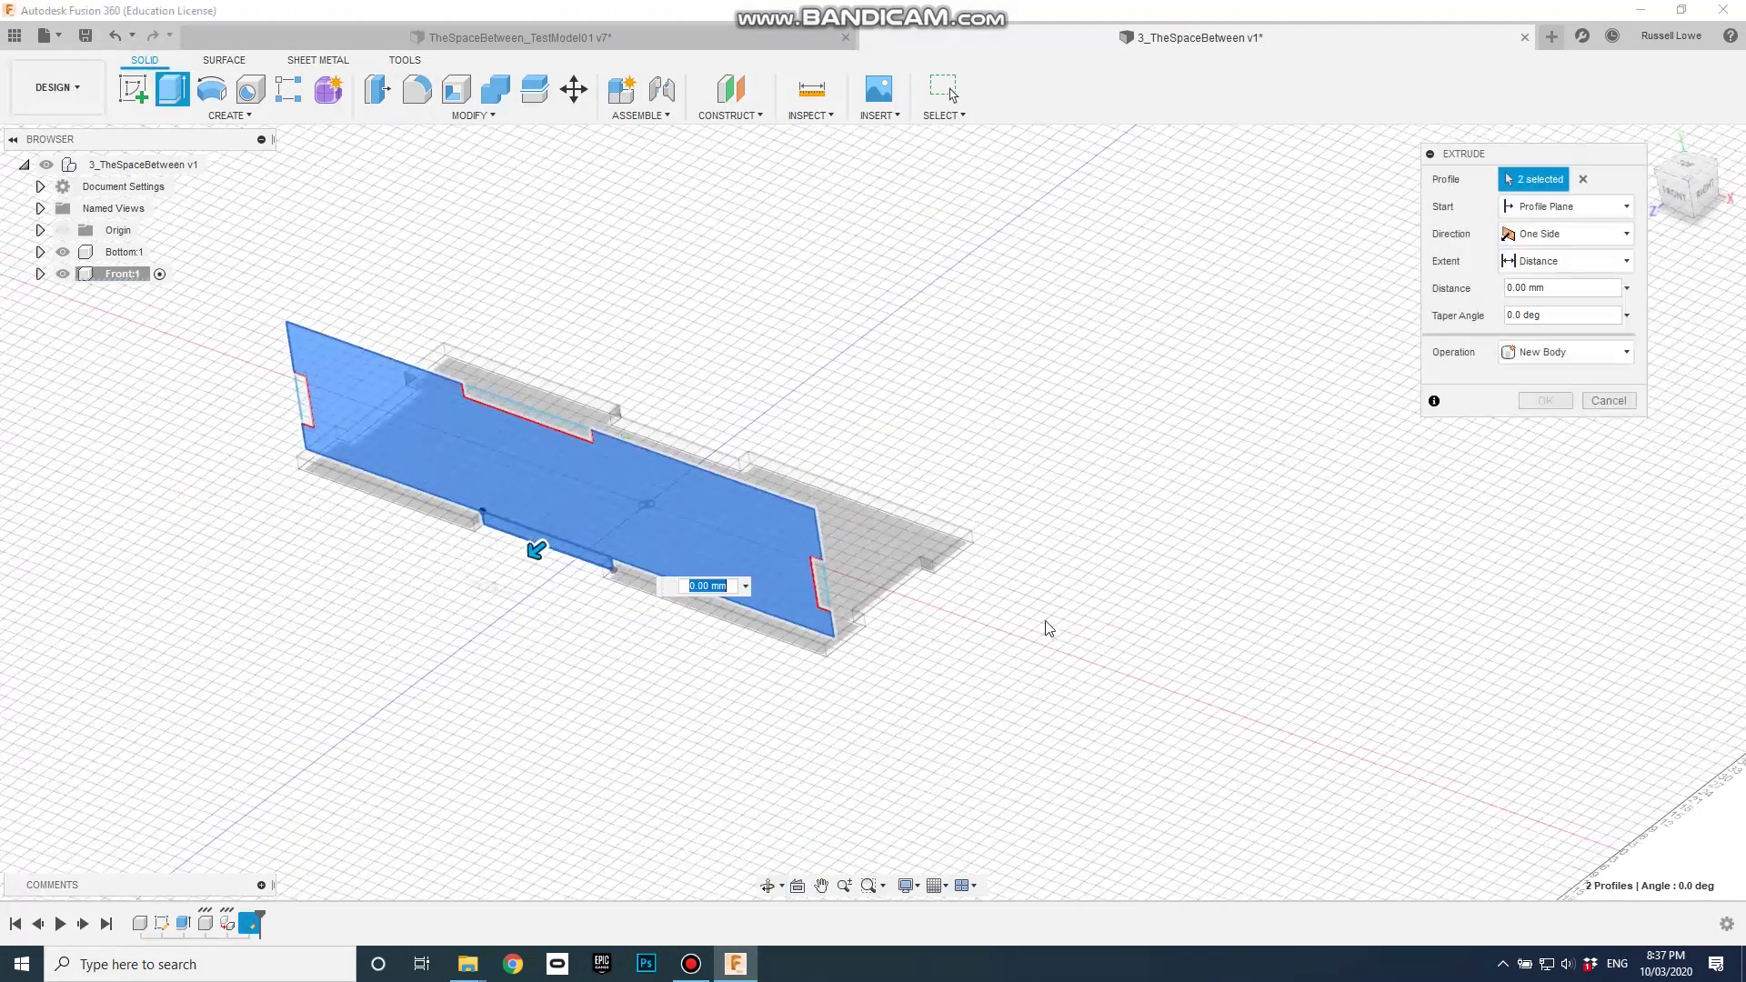
left_click_drag(536, 548, 448, 614)
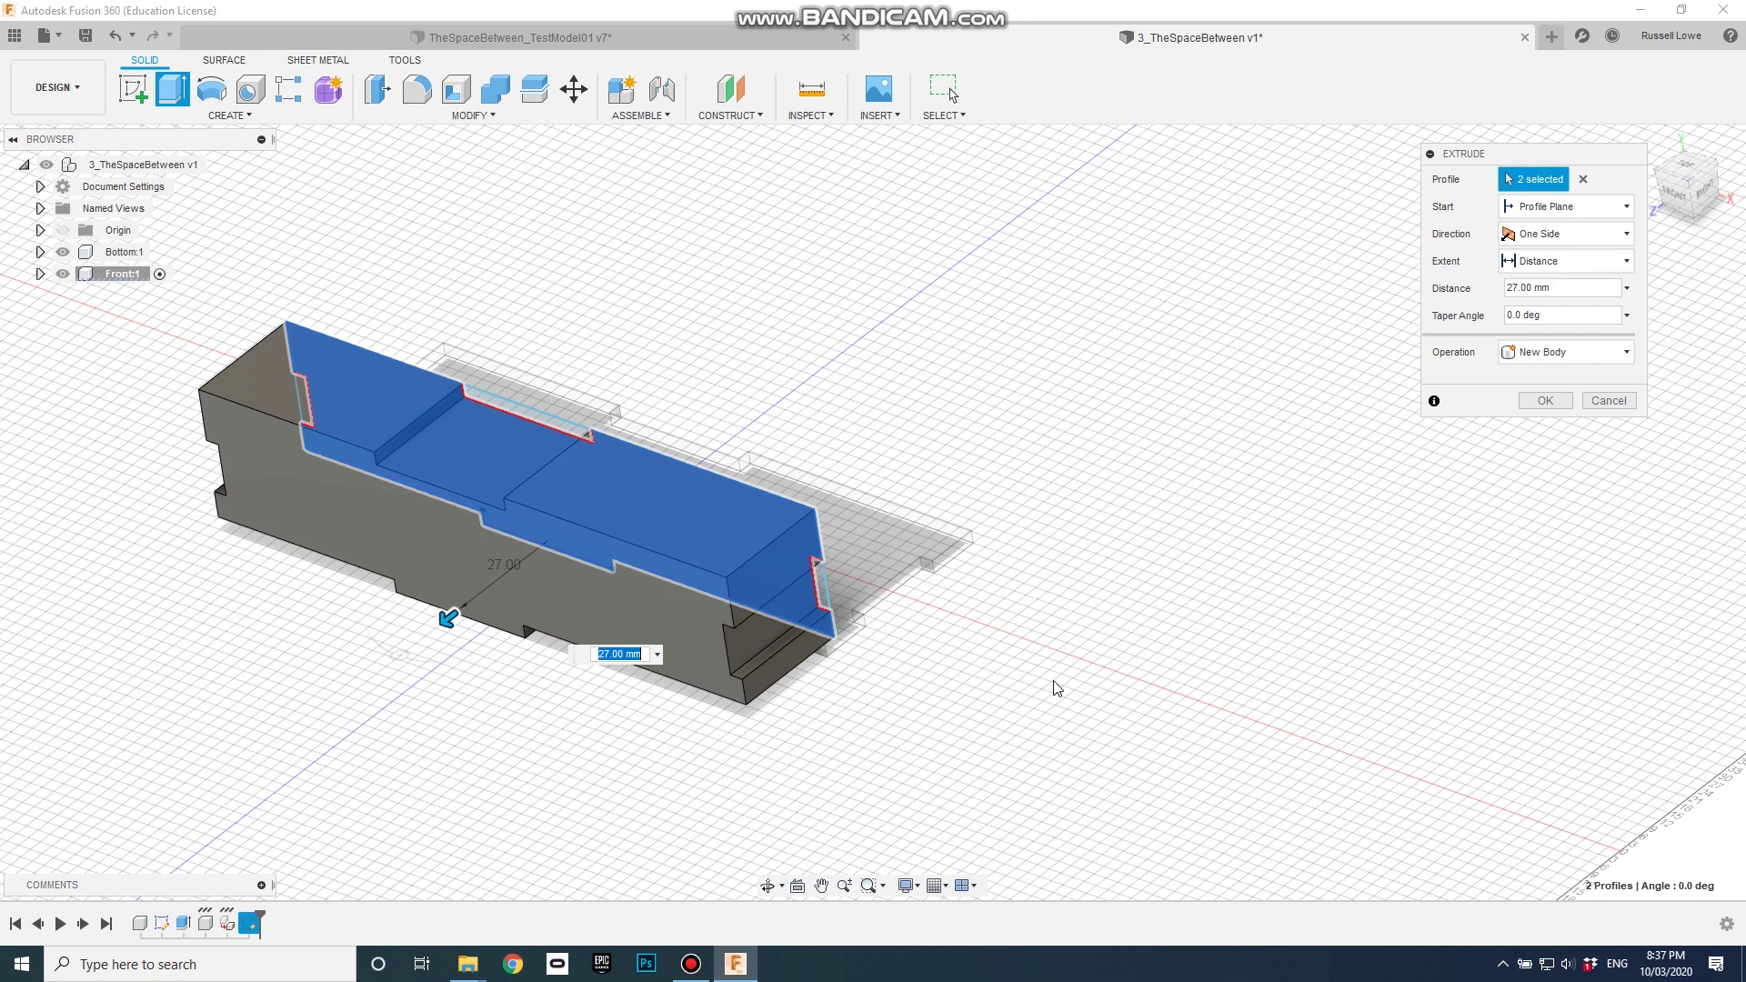
left_click(1528, 287)
double_click(1529, 287)
mouse_move(444, 619)
left_mouse_down()
mouse_move(518, 557)
mouse_move(535, 570)
left_mouse_up()
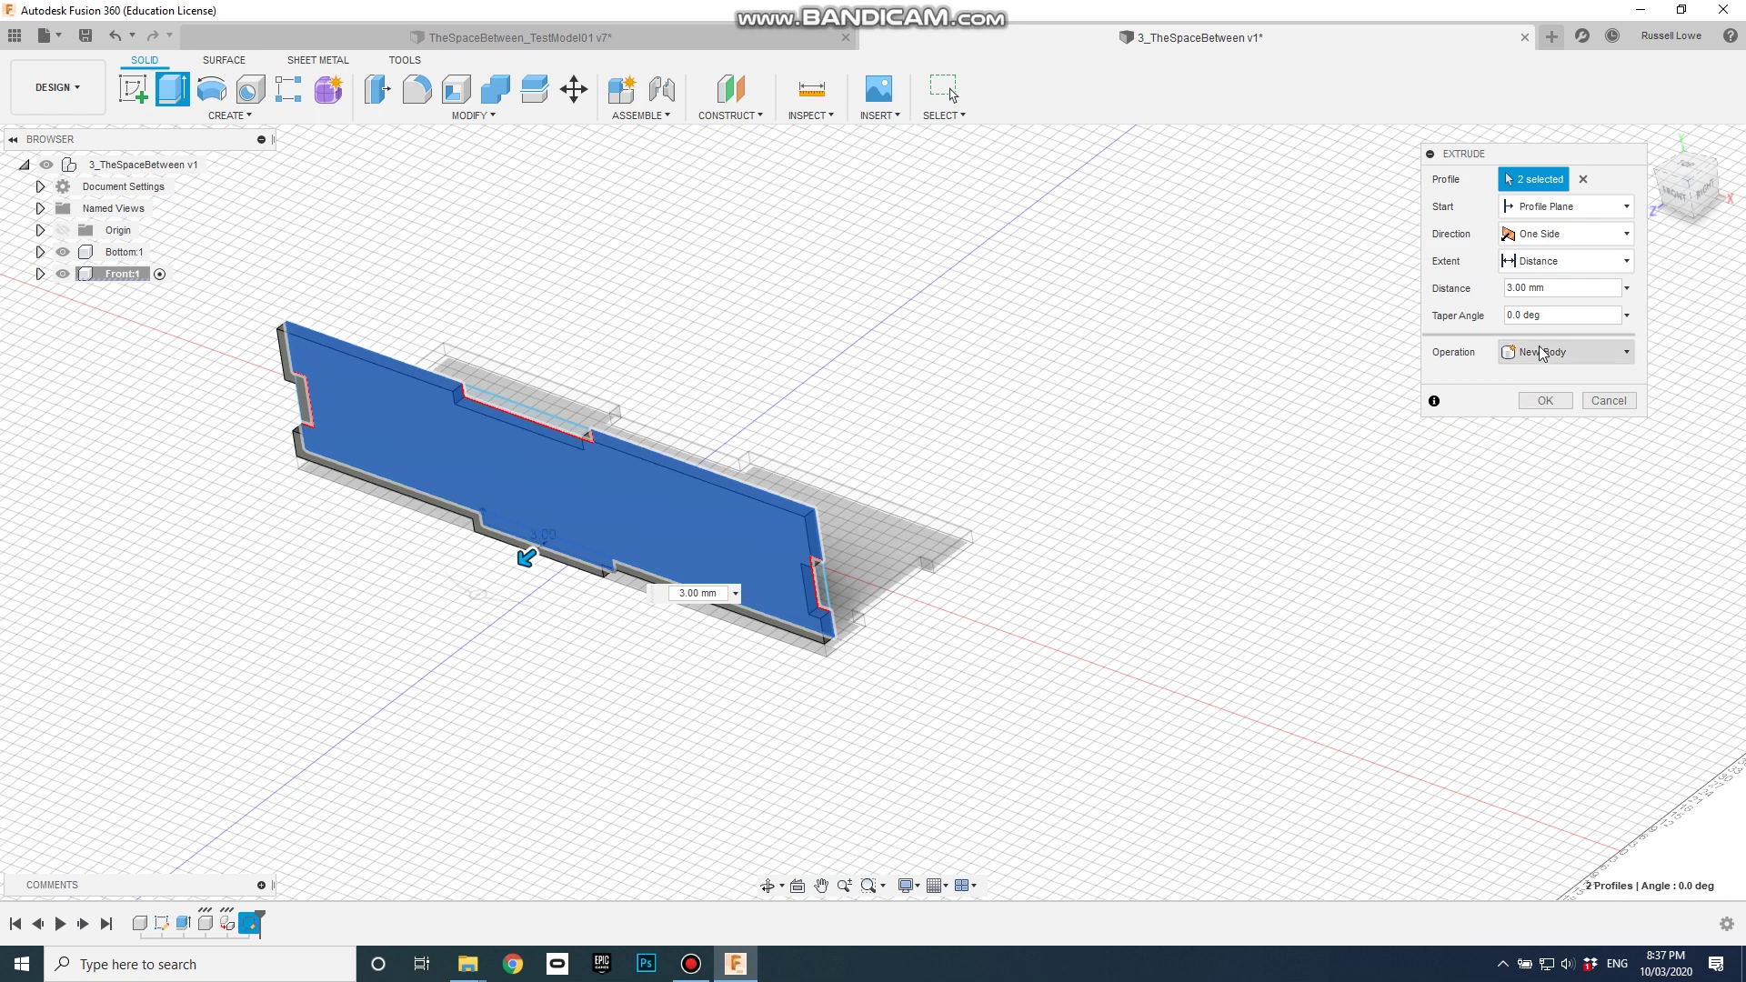
left_click(1551, 403)
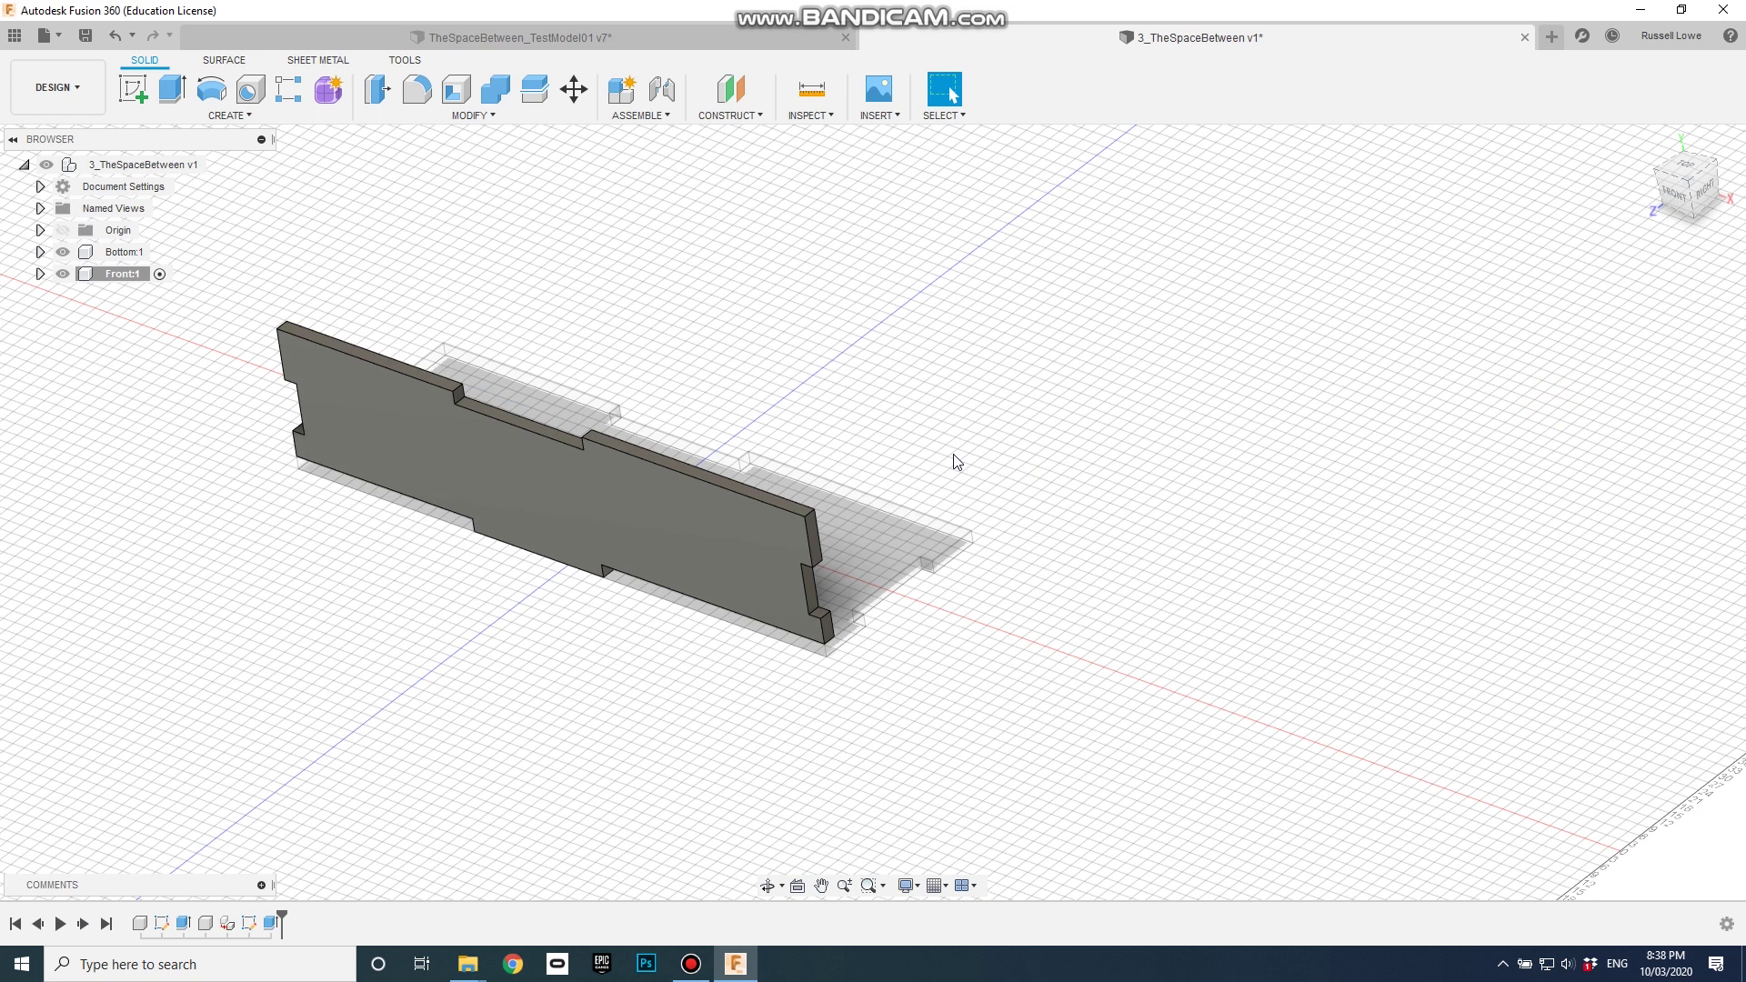
Activate the top-level design component in the Browser.
left_click(149, 171)
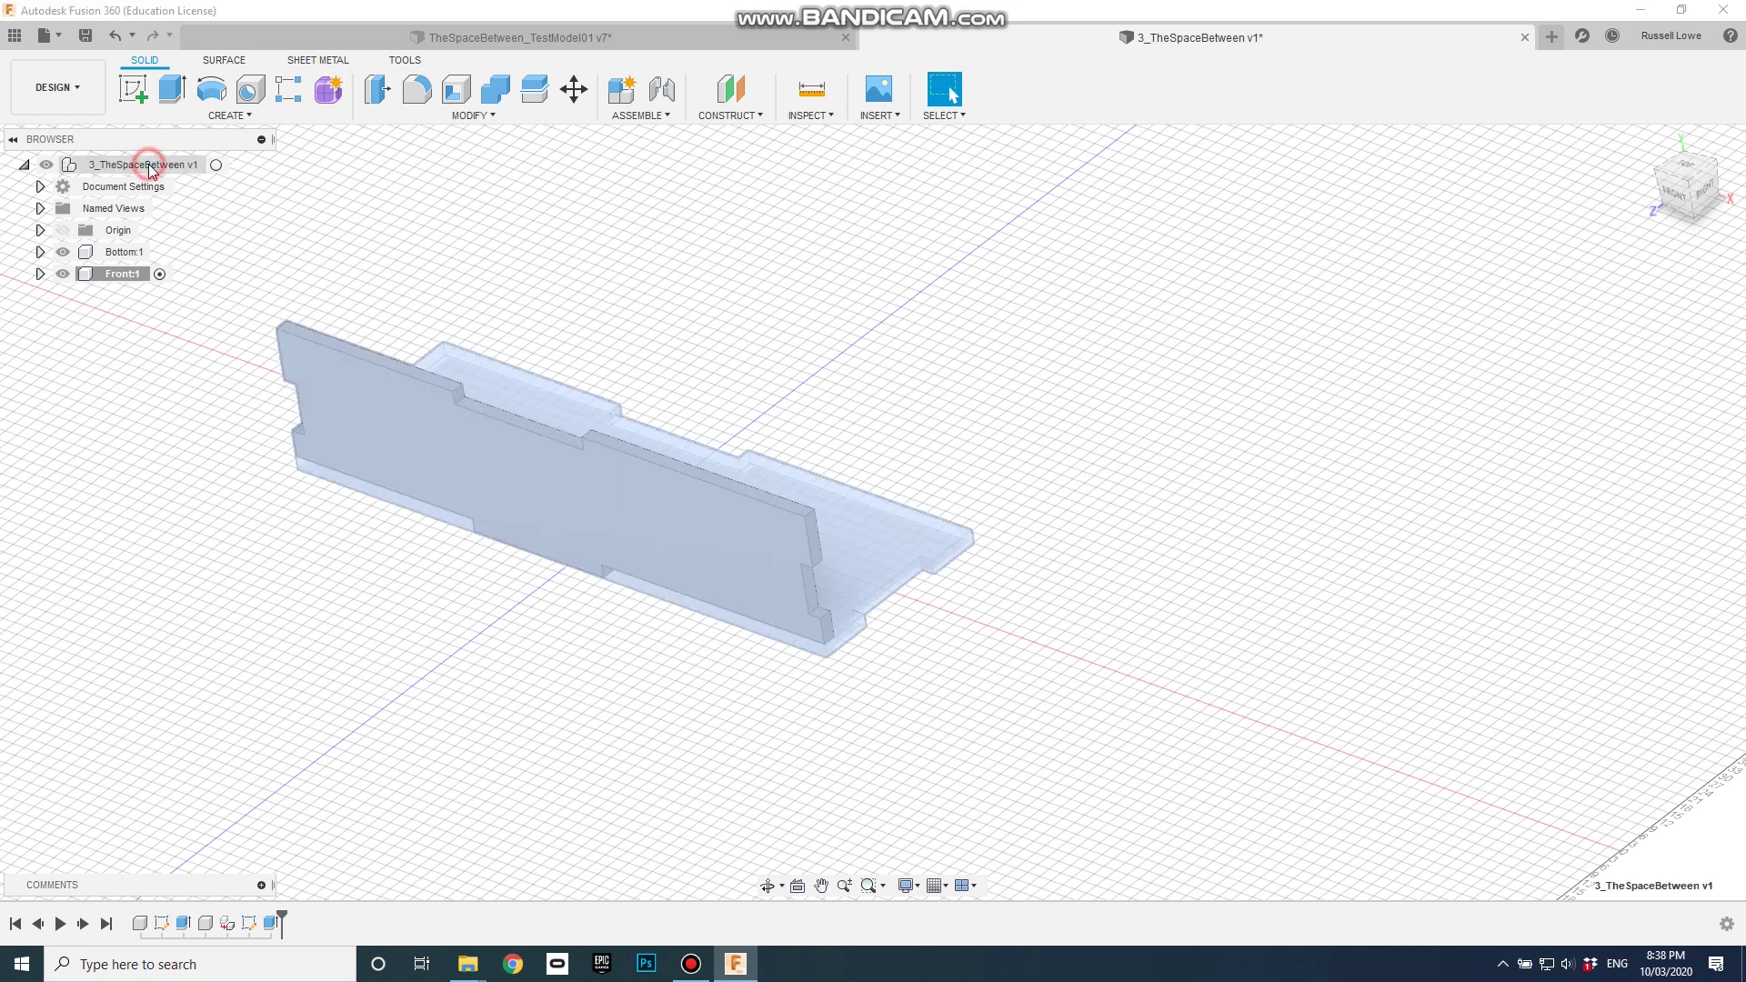
left_click(227, 165)
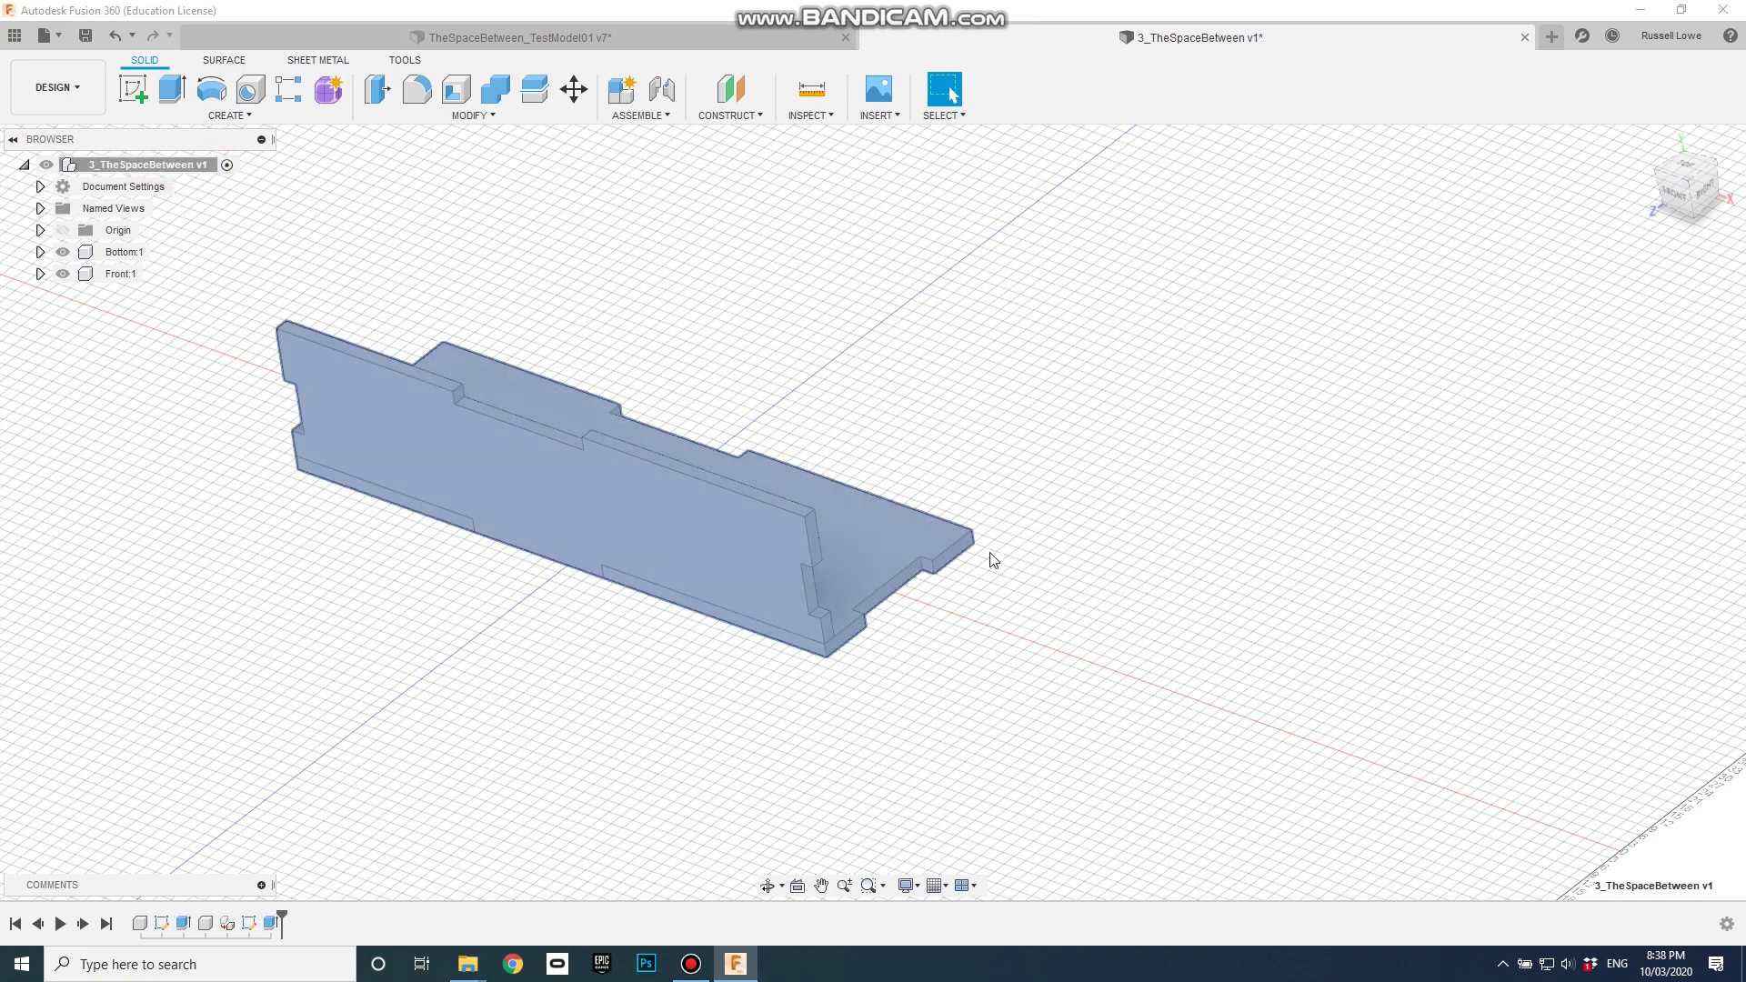
middle_click_drag(993, 559, 846, 673, "shift")
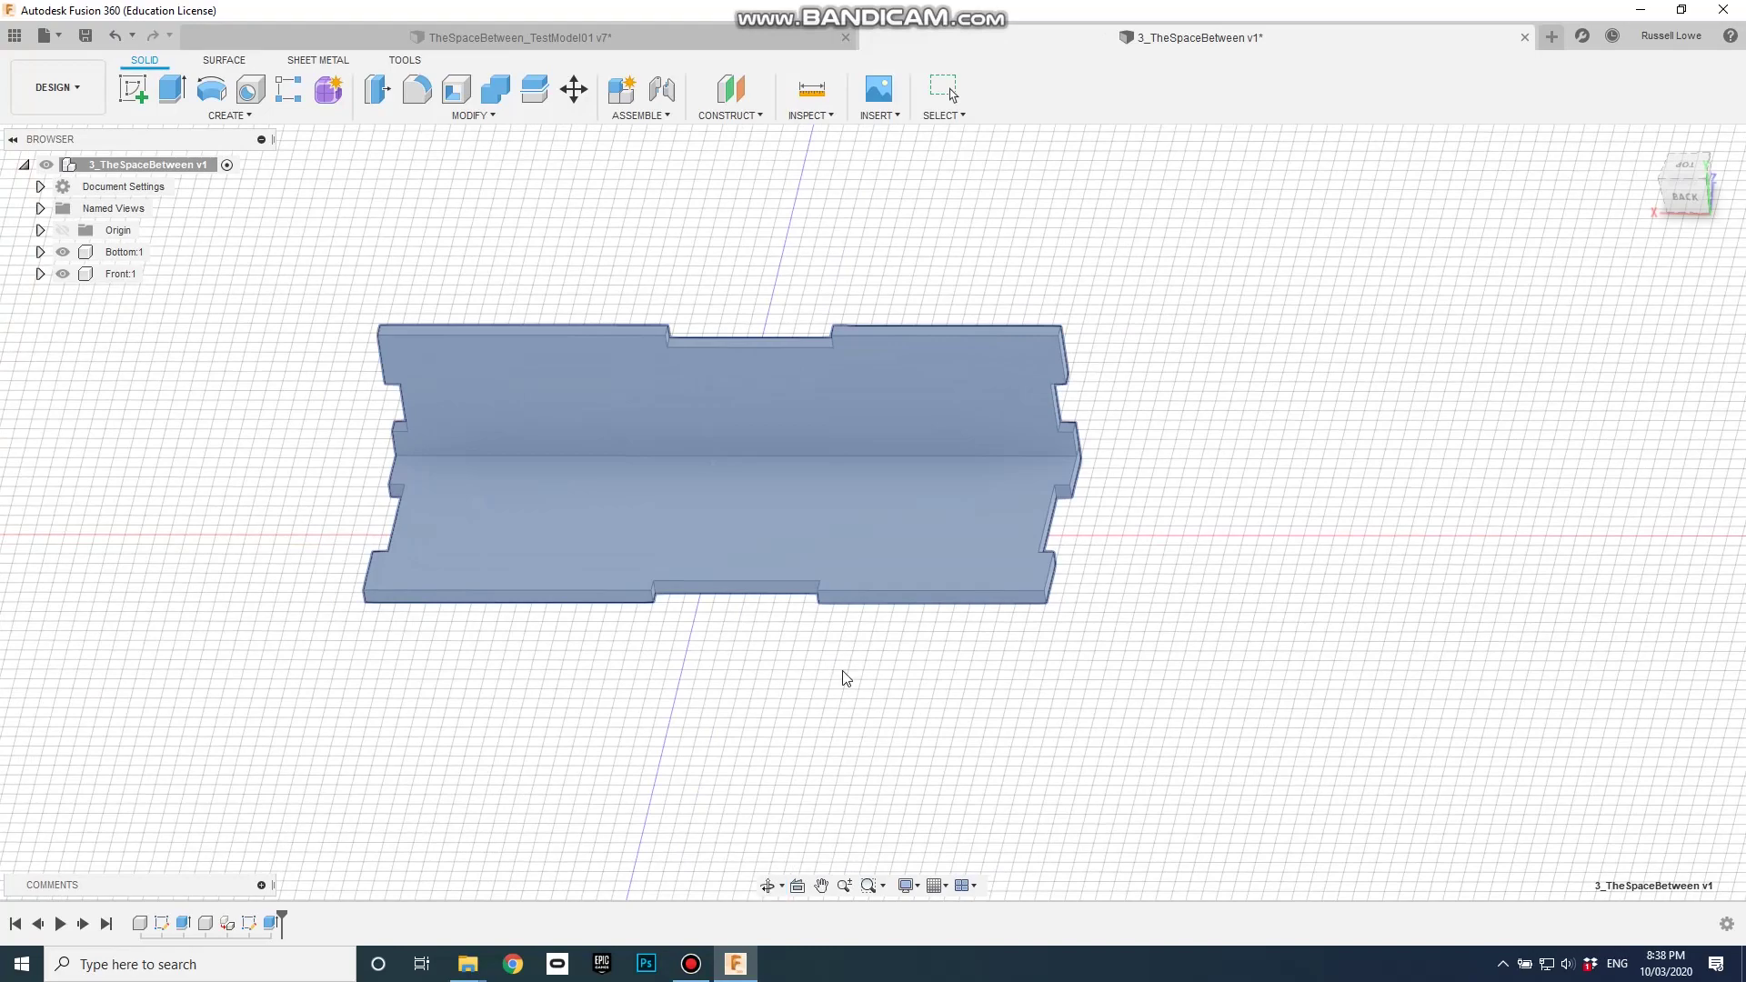
Start a new empty component and select its default name to rename it Right.
left_click(651, 117)
left_click(648, 135)
middle_click_drag(800, 626, 907, 650, "shift")
left_click(1603, 325)
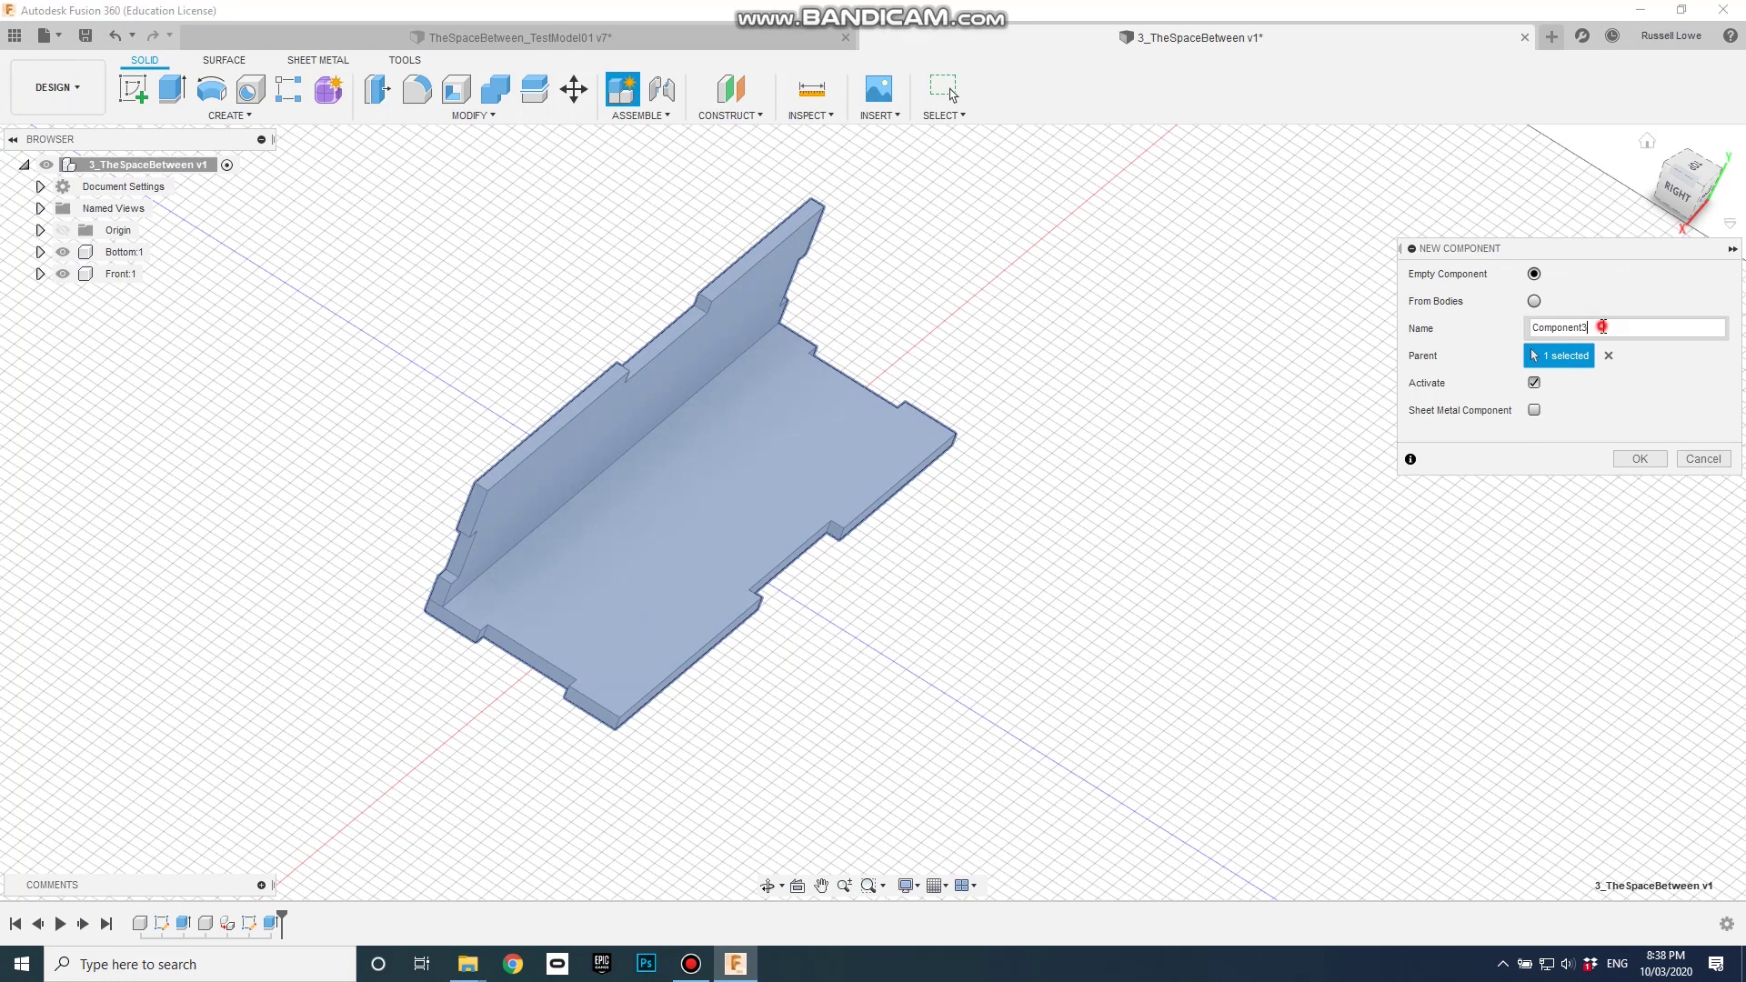
double_click(1602, 325)
Create the Right component and start a rectangle sketch on its panel plane.
left_click(1642, 459)
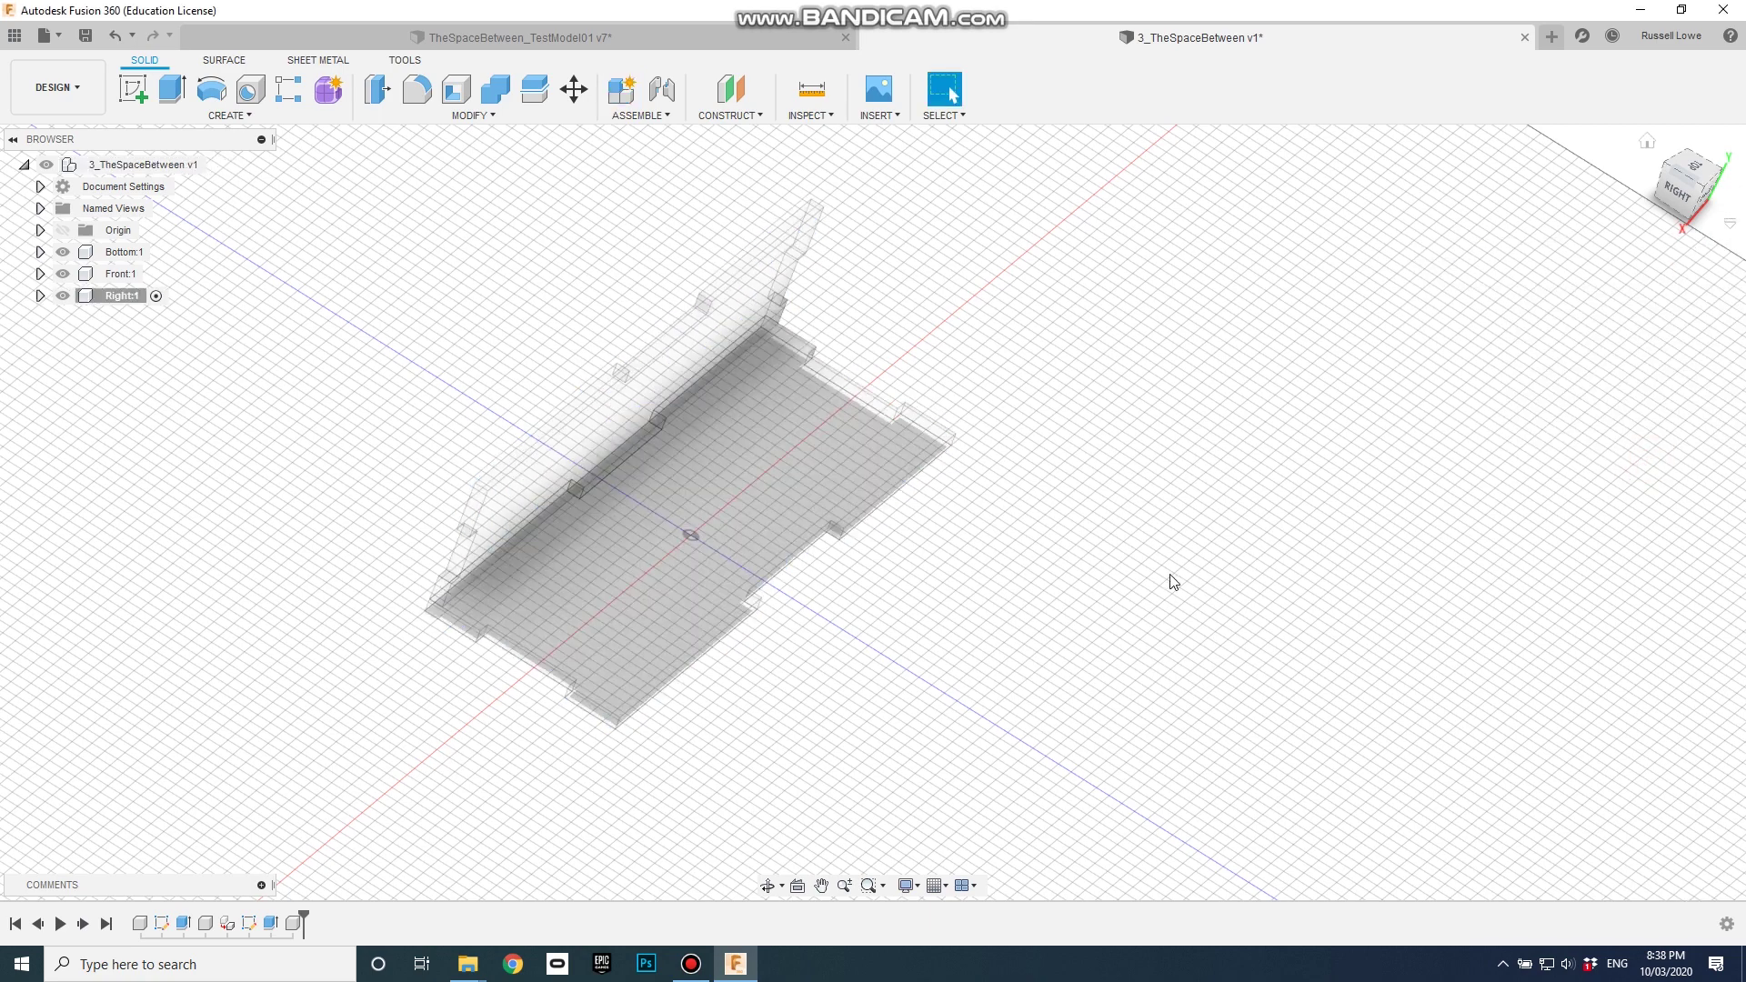
left_click(223, 116)
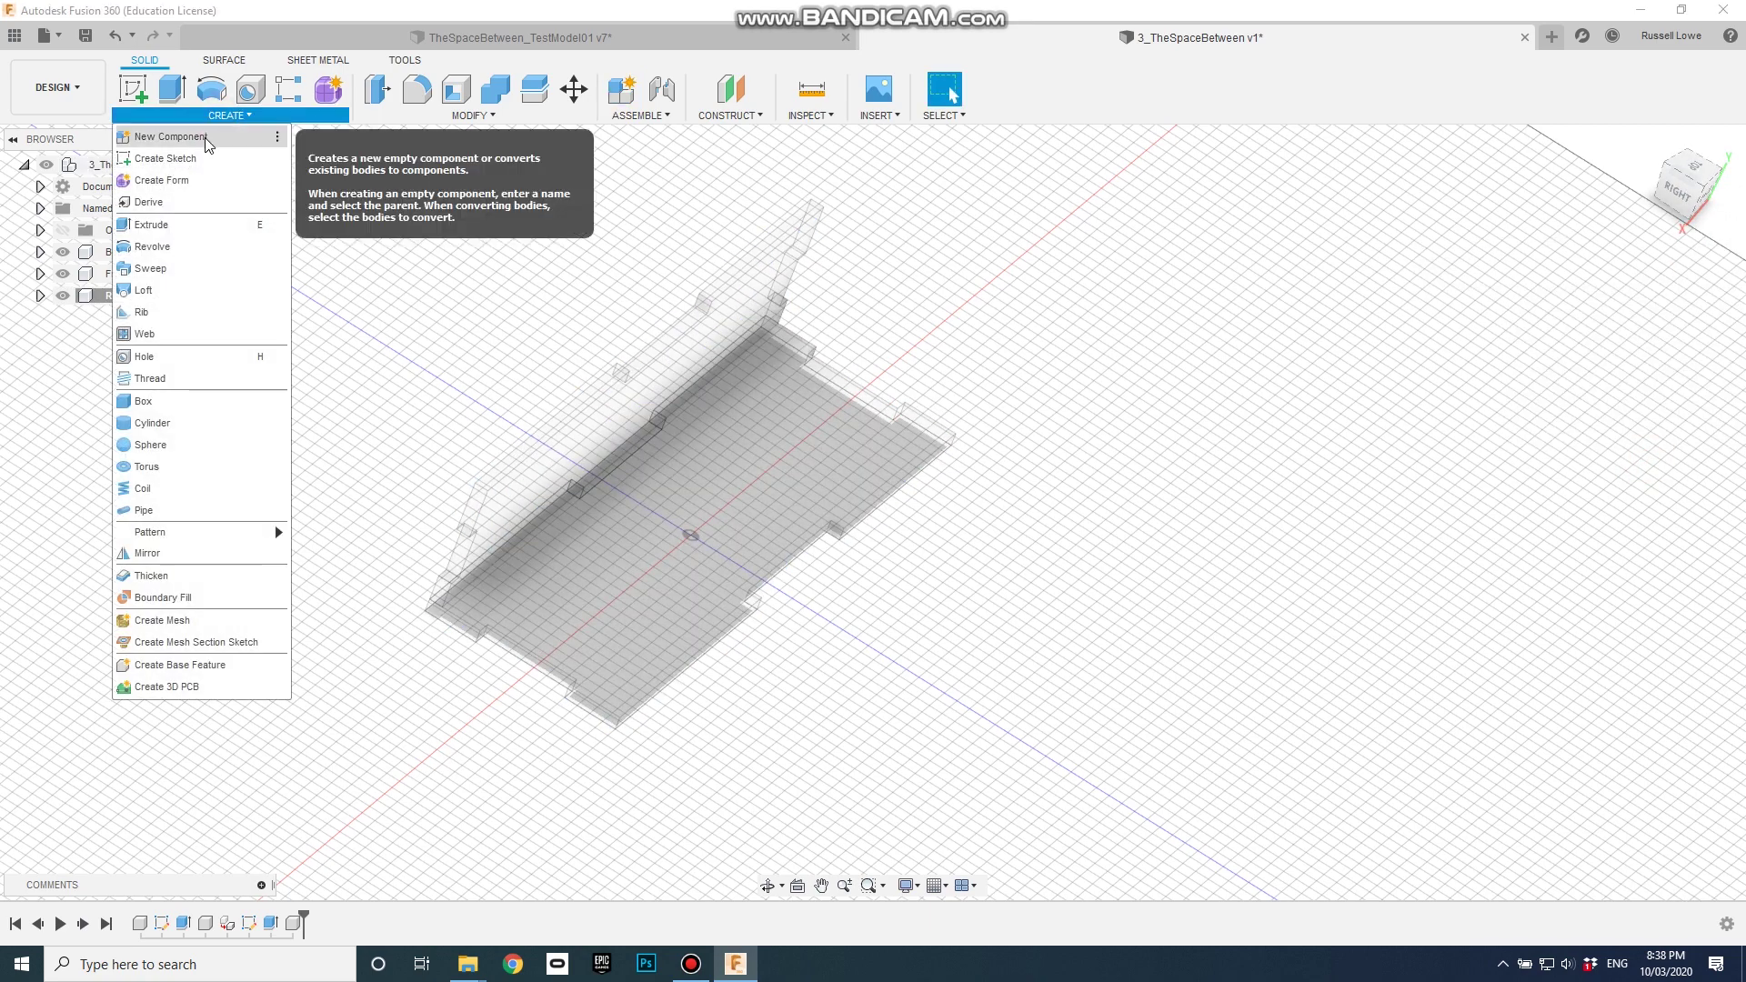
left_click(200, 159)
scroll(491, 605, "up", 5)
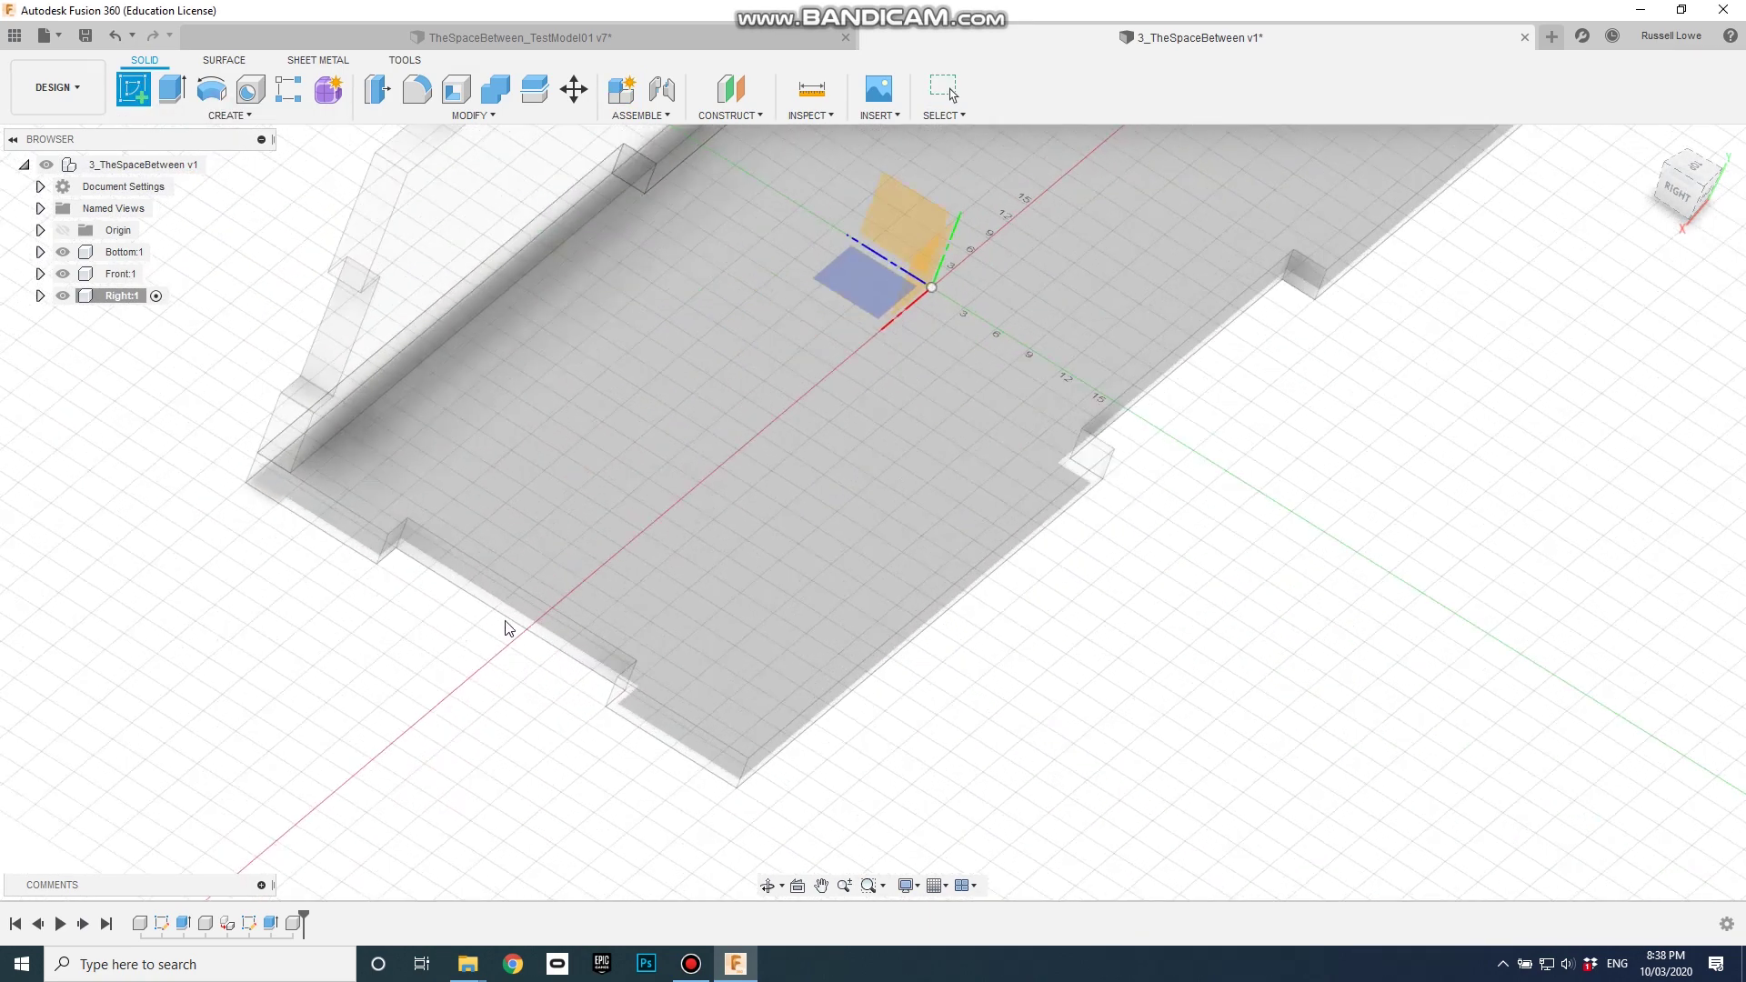
left_click(497, 597)
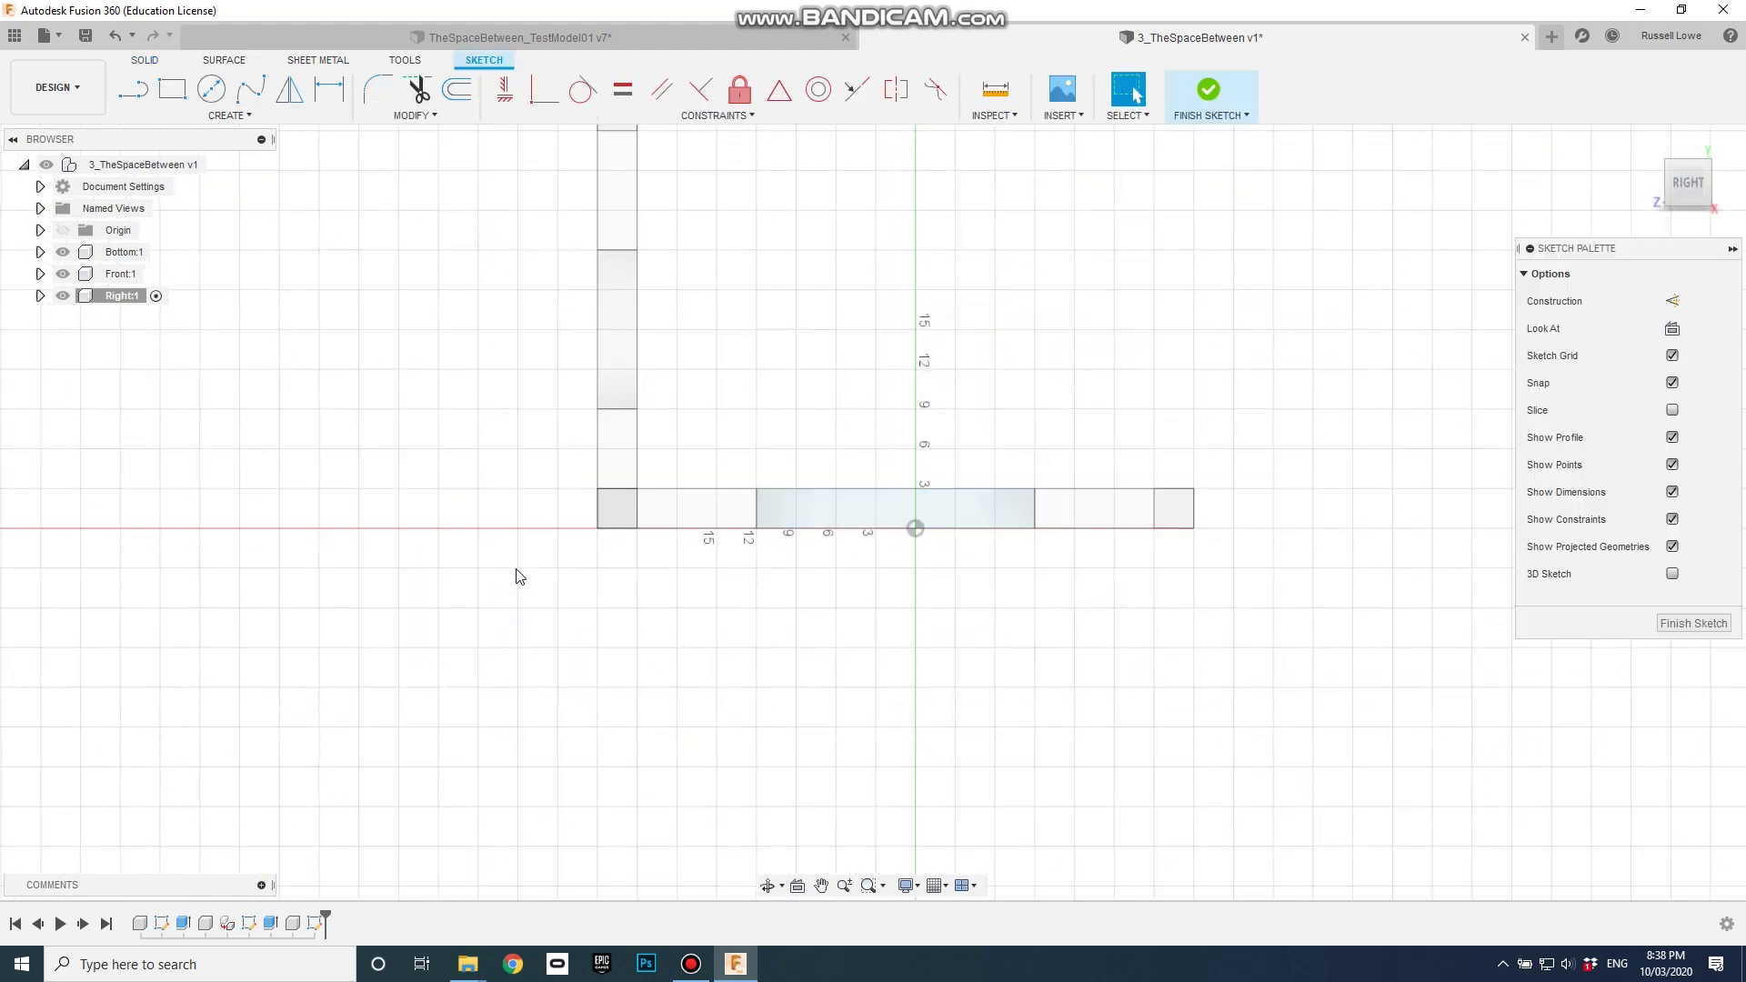
left_click(171, 88)
scroll(637, 509, "down", 3)
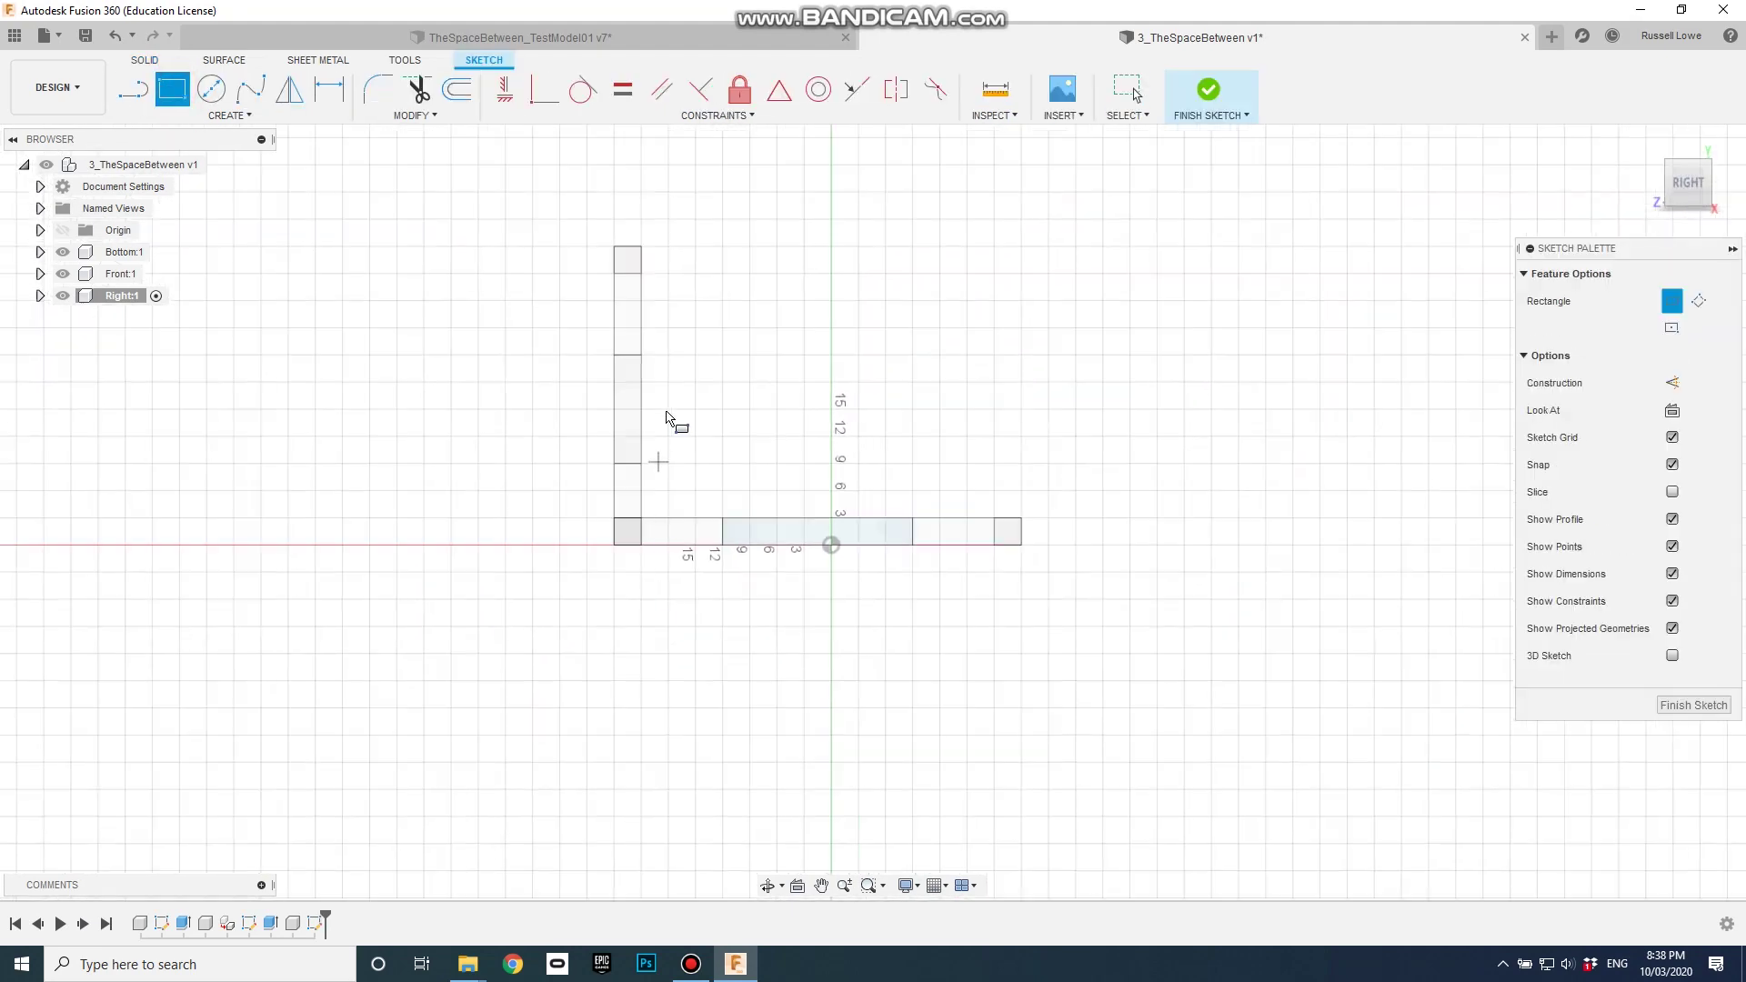
Draw the 42 × 30 mm outline with 21 × 3 mm top/bottom and 12 × 3 mm side rectangles.
left_click(642, 246)
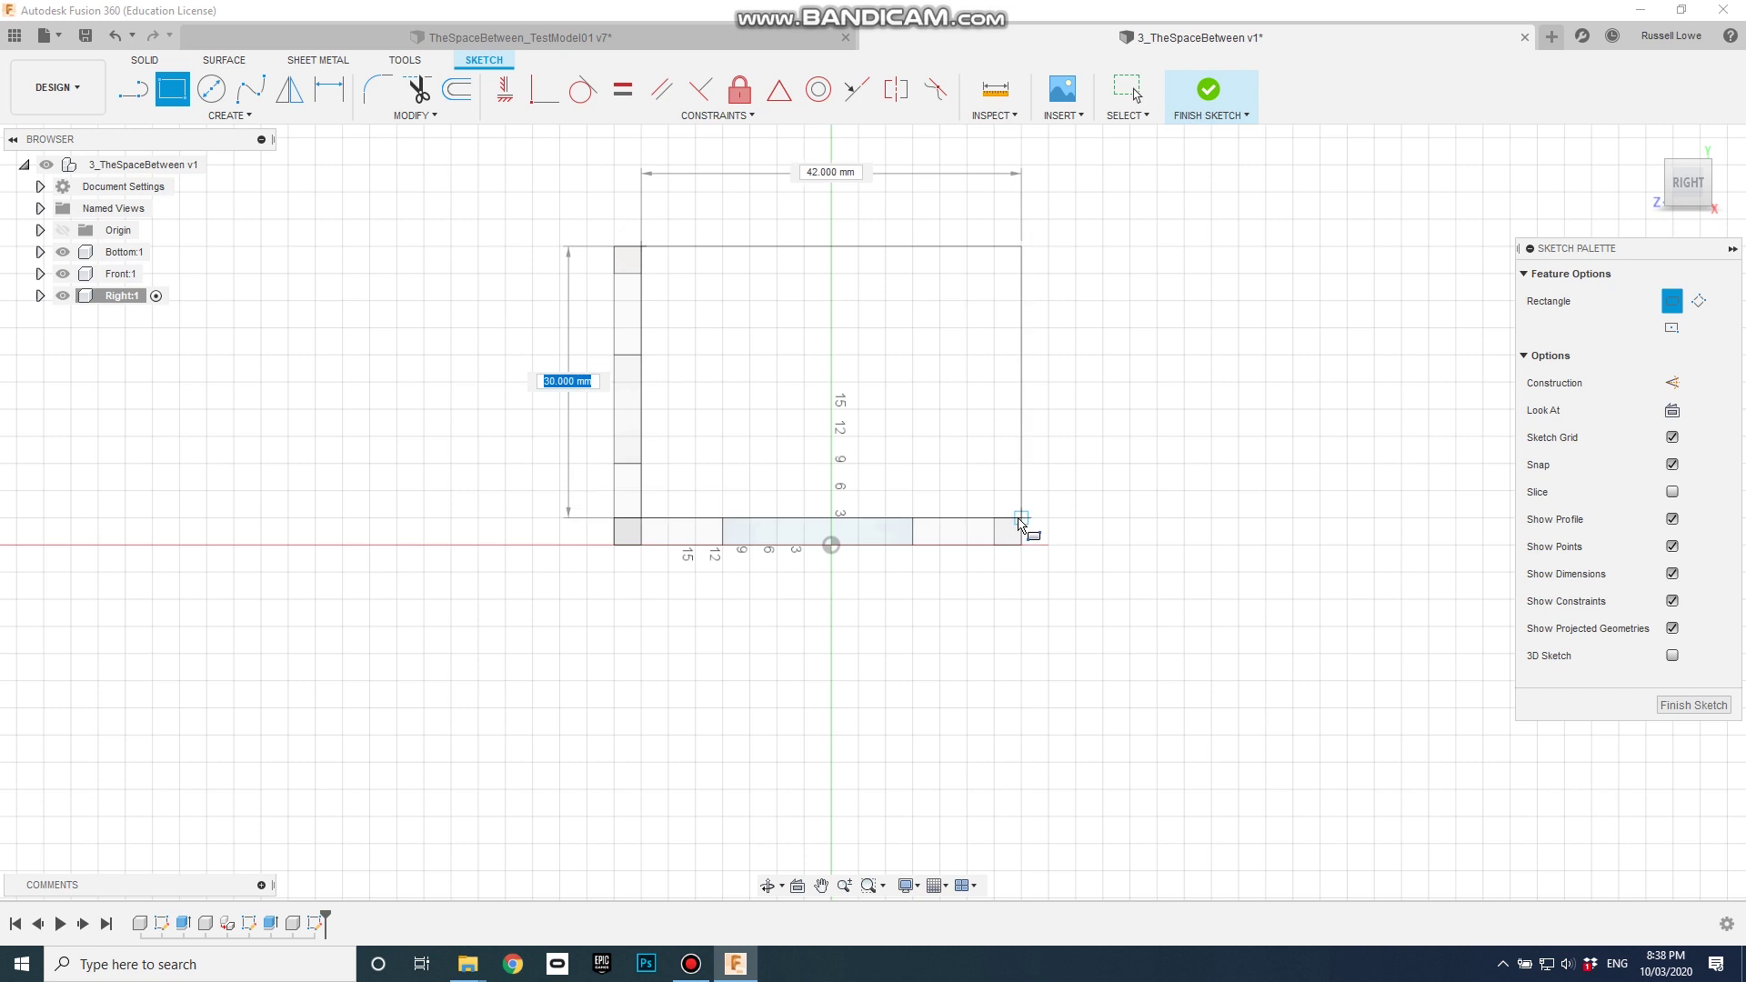
left_click(1021, 518)
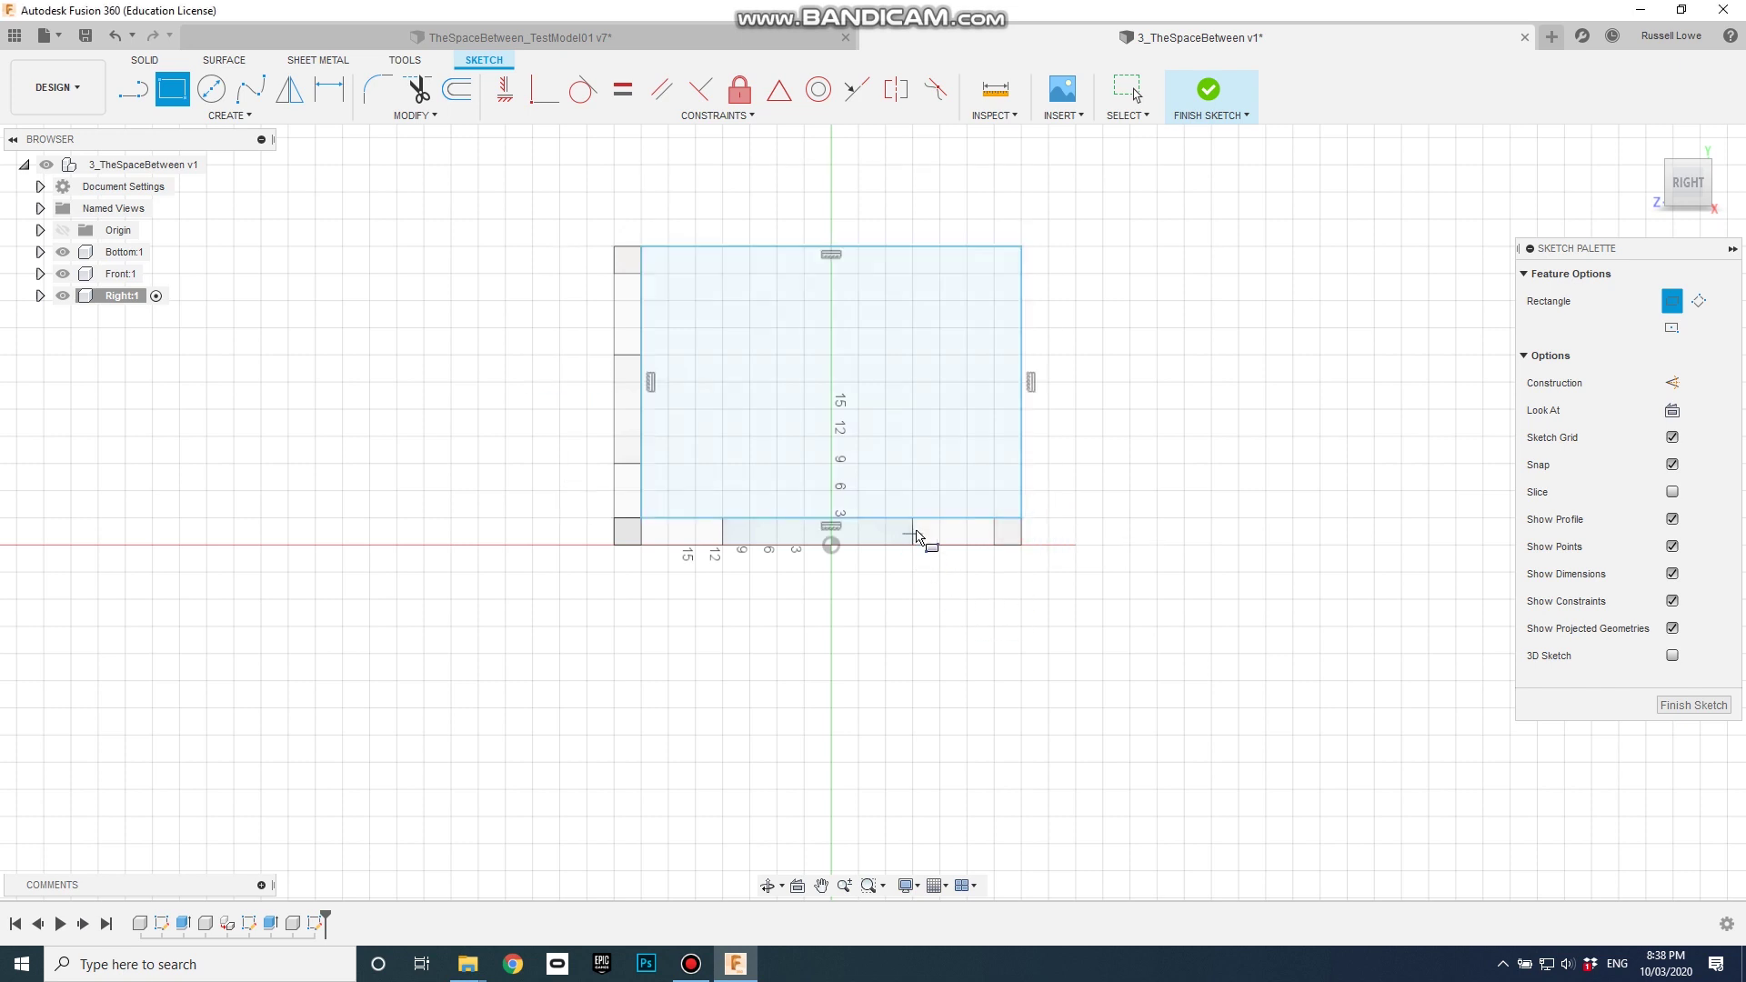
left_click(913, 519)
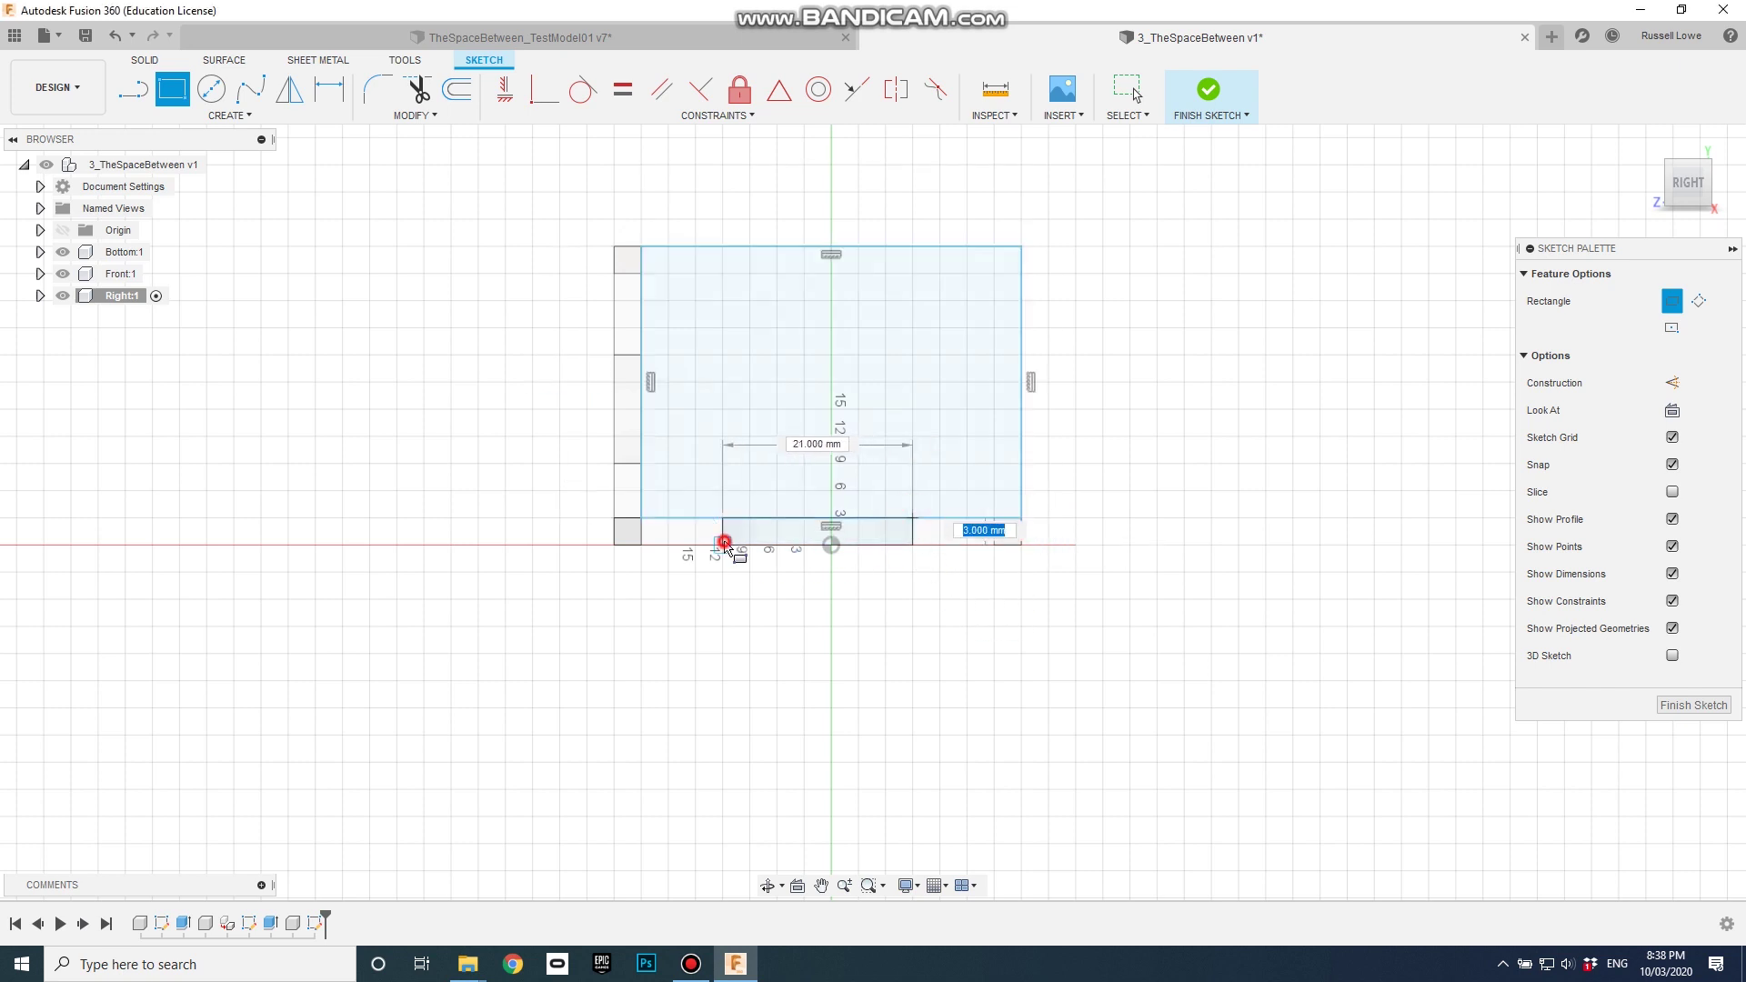
left_click(722, 545)
left_click(641, 464)
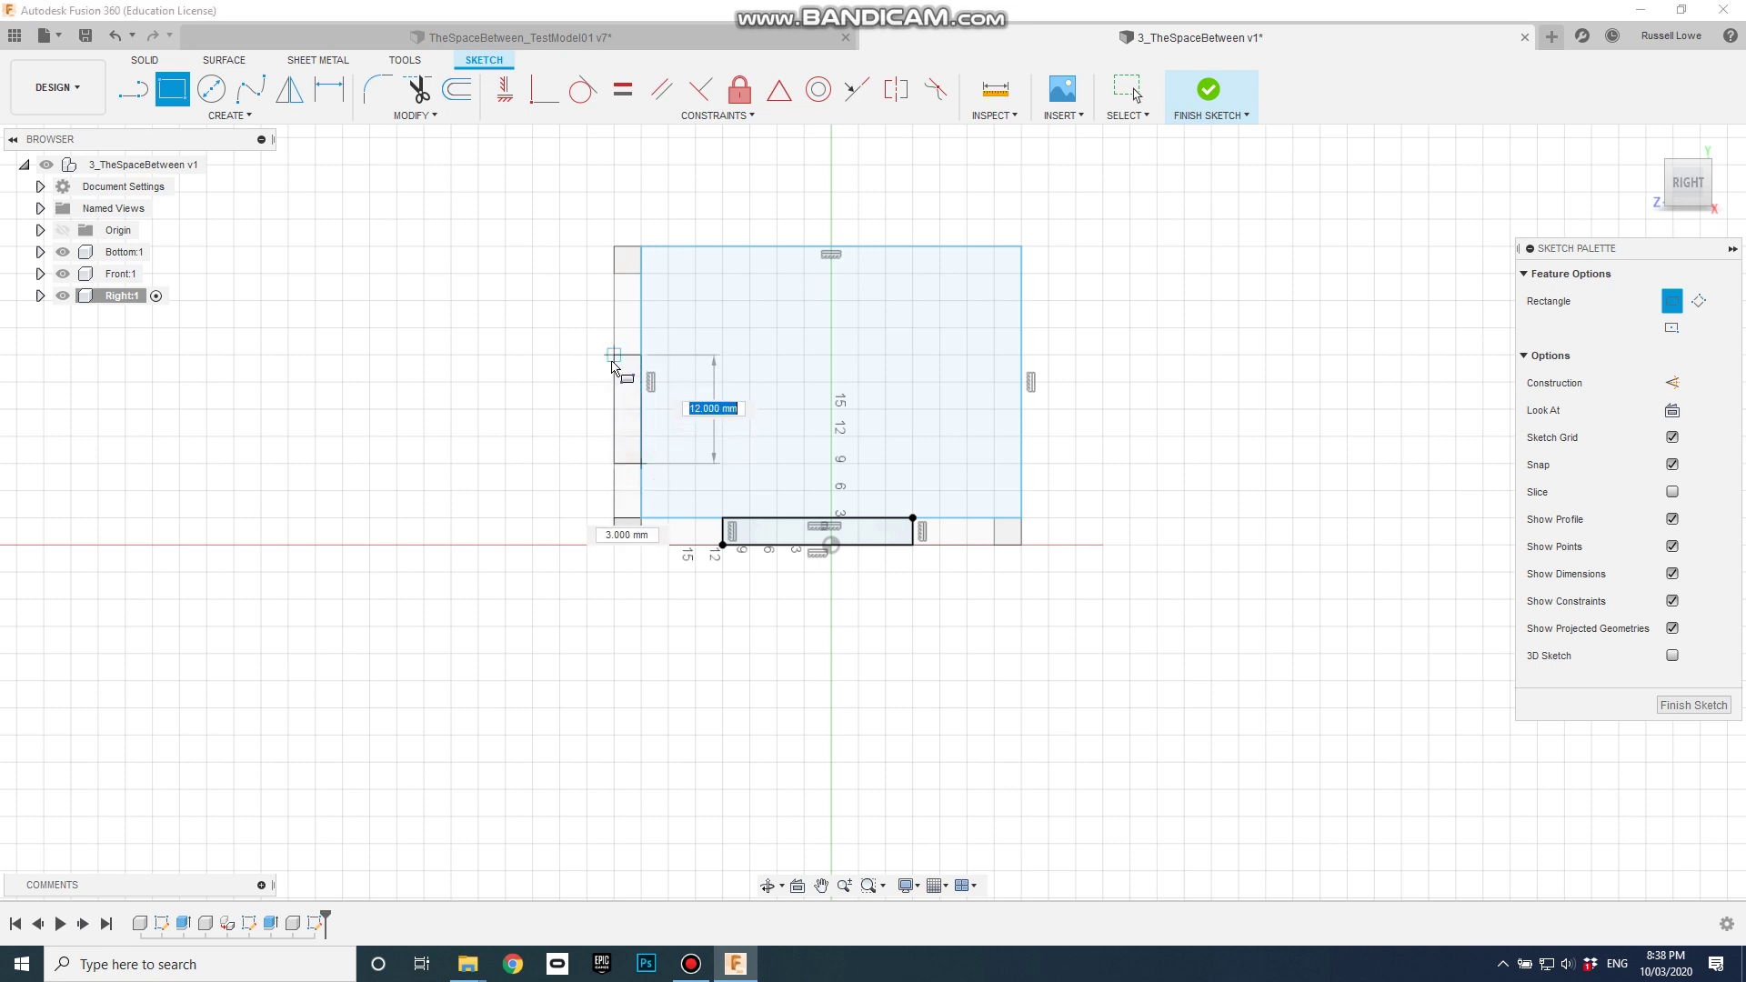
left_click(613, 356)
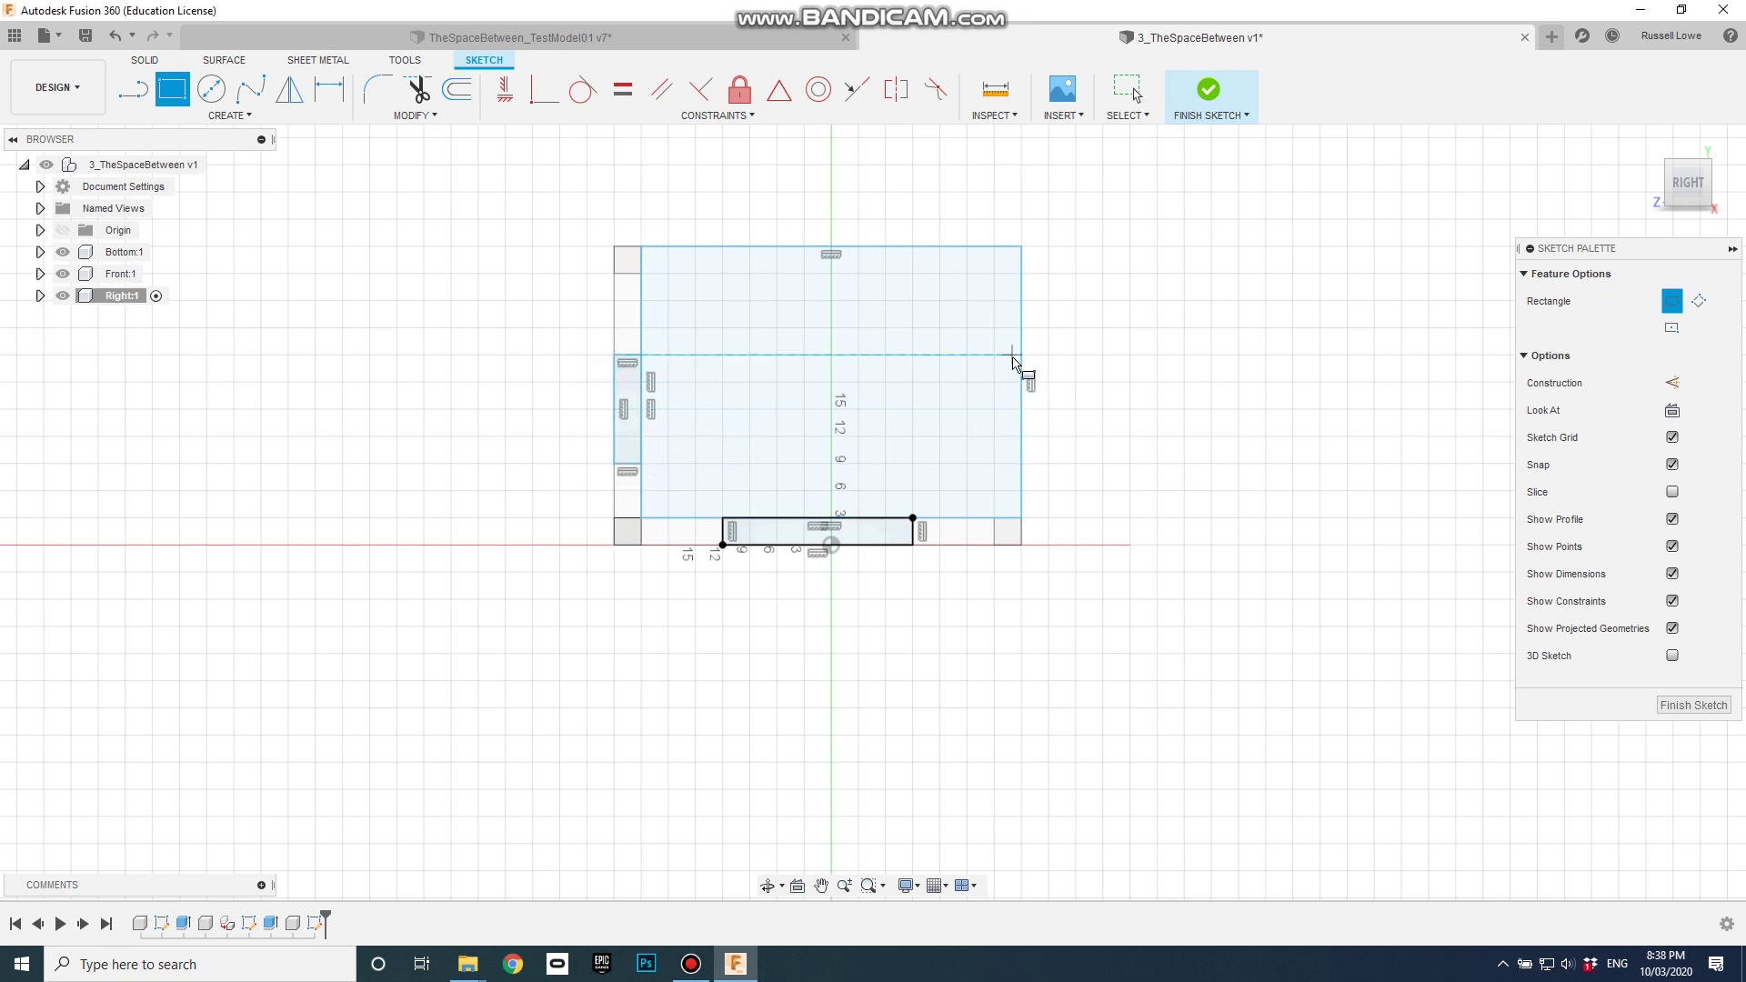
left_click(1021, 356)
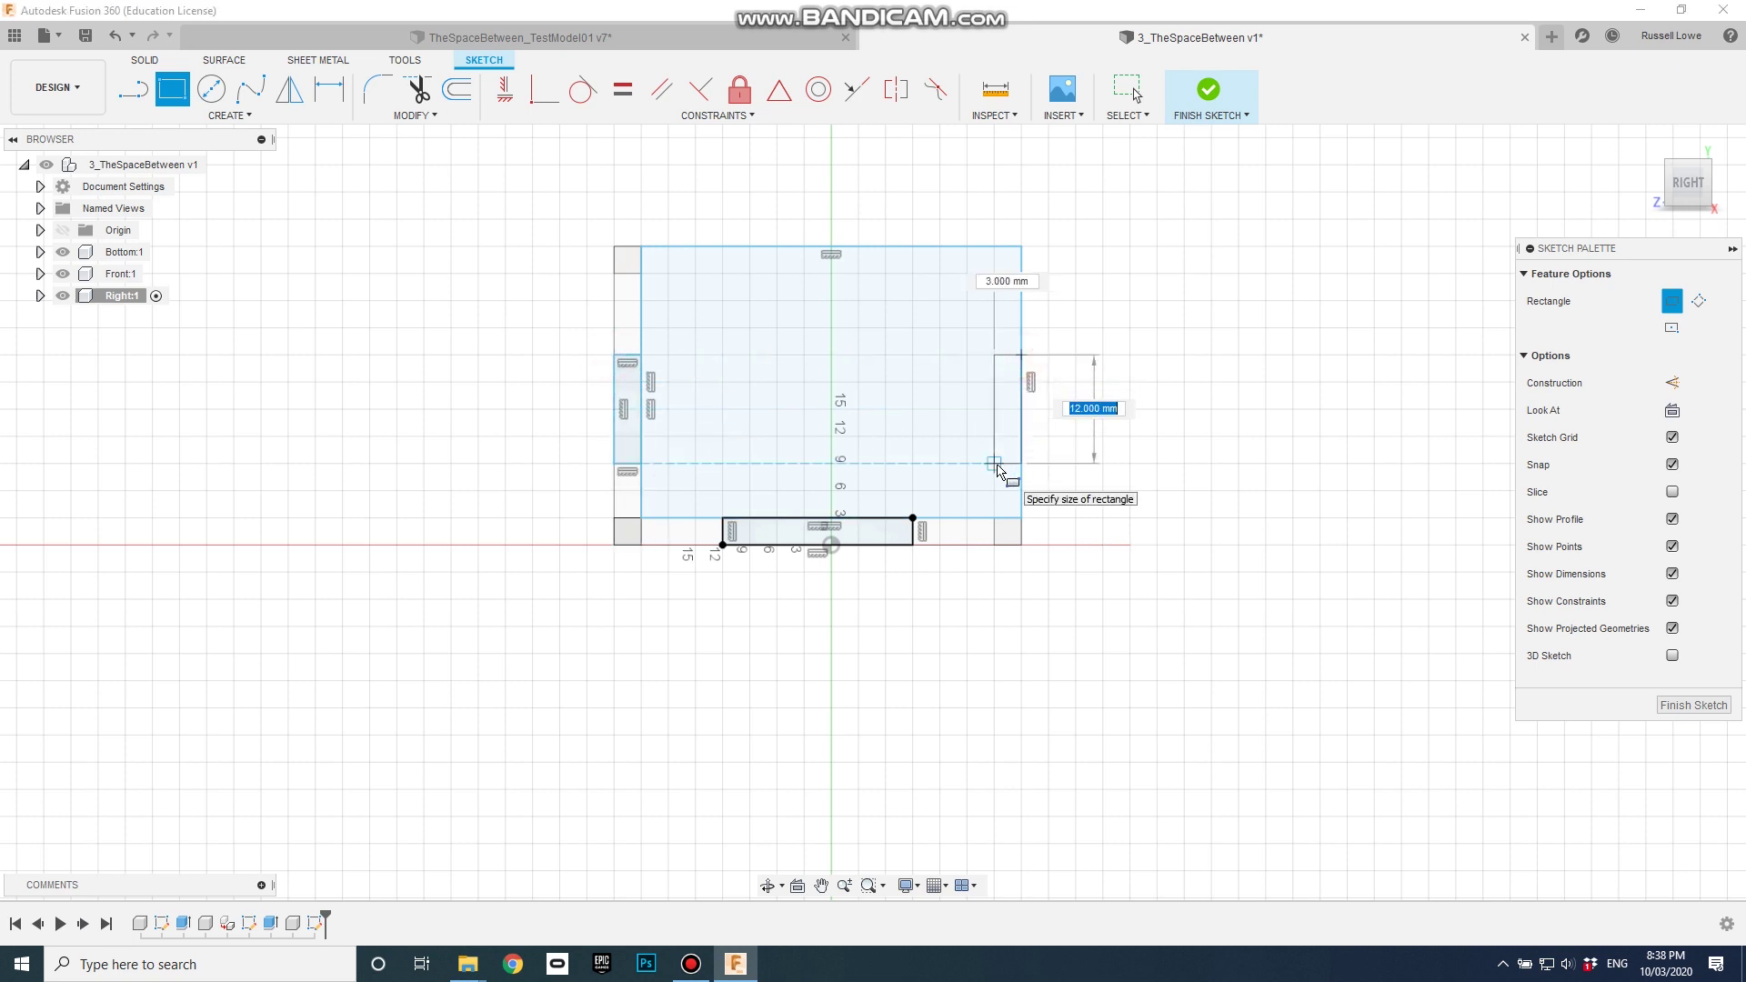
left_click(997, 465)
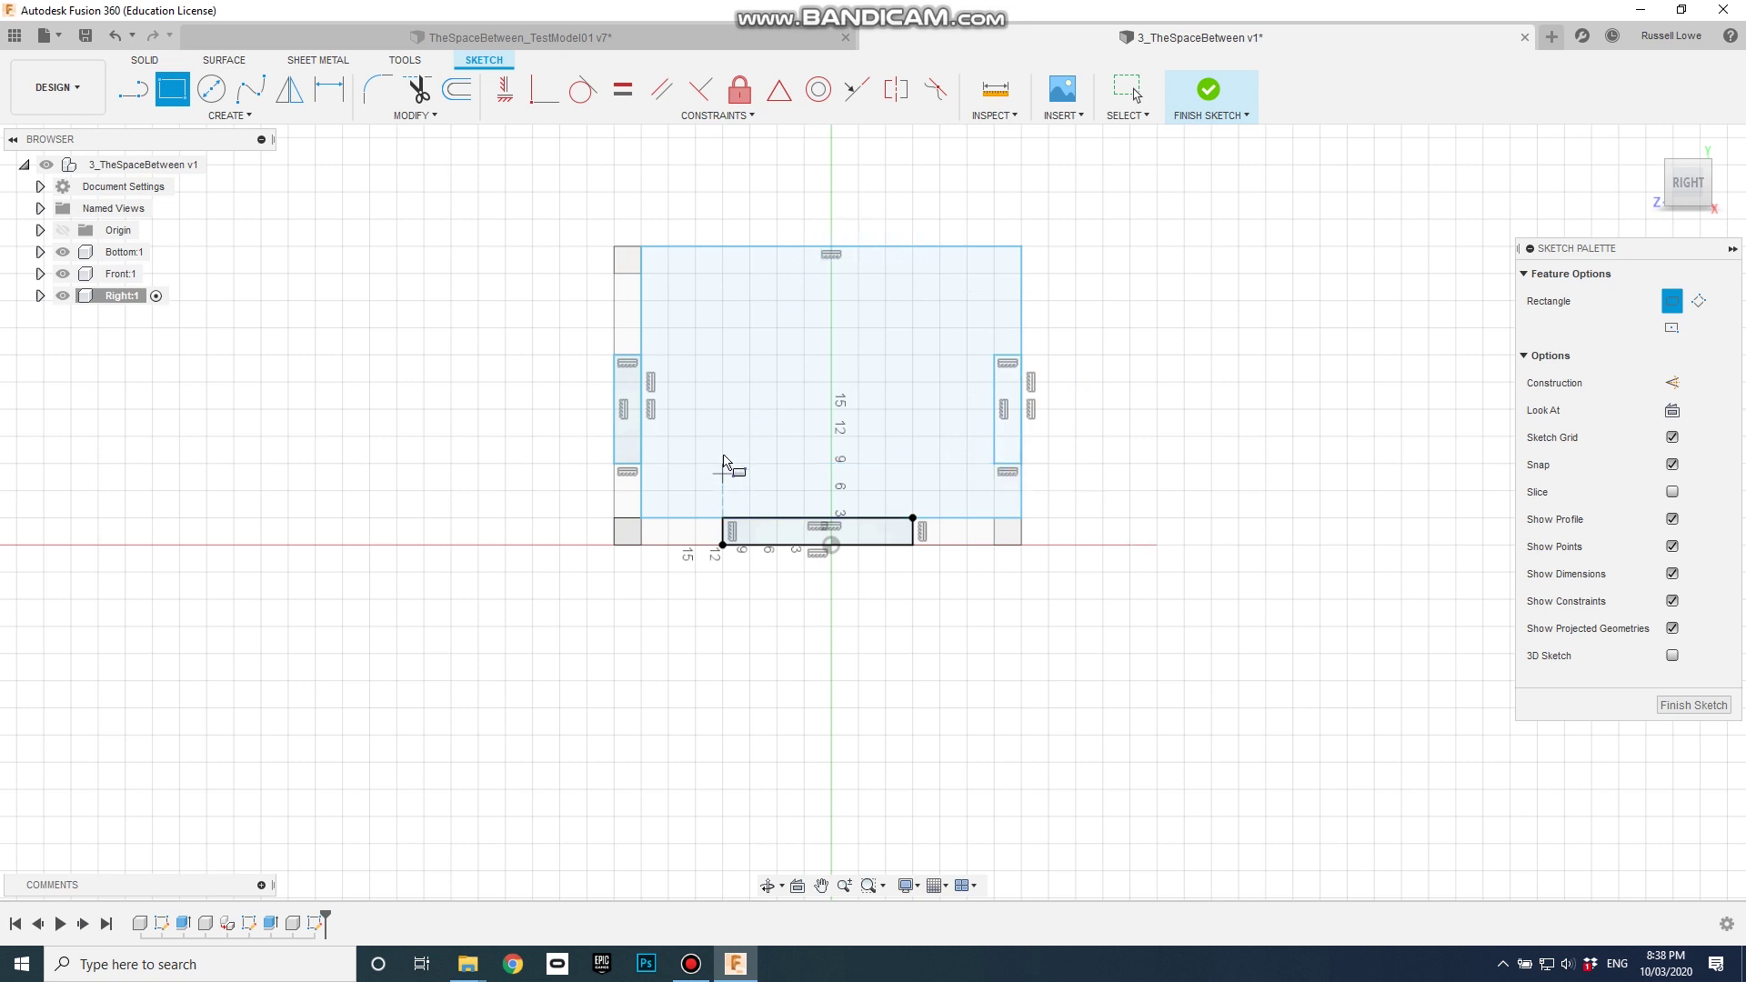
left_click(723, 245)
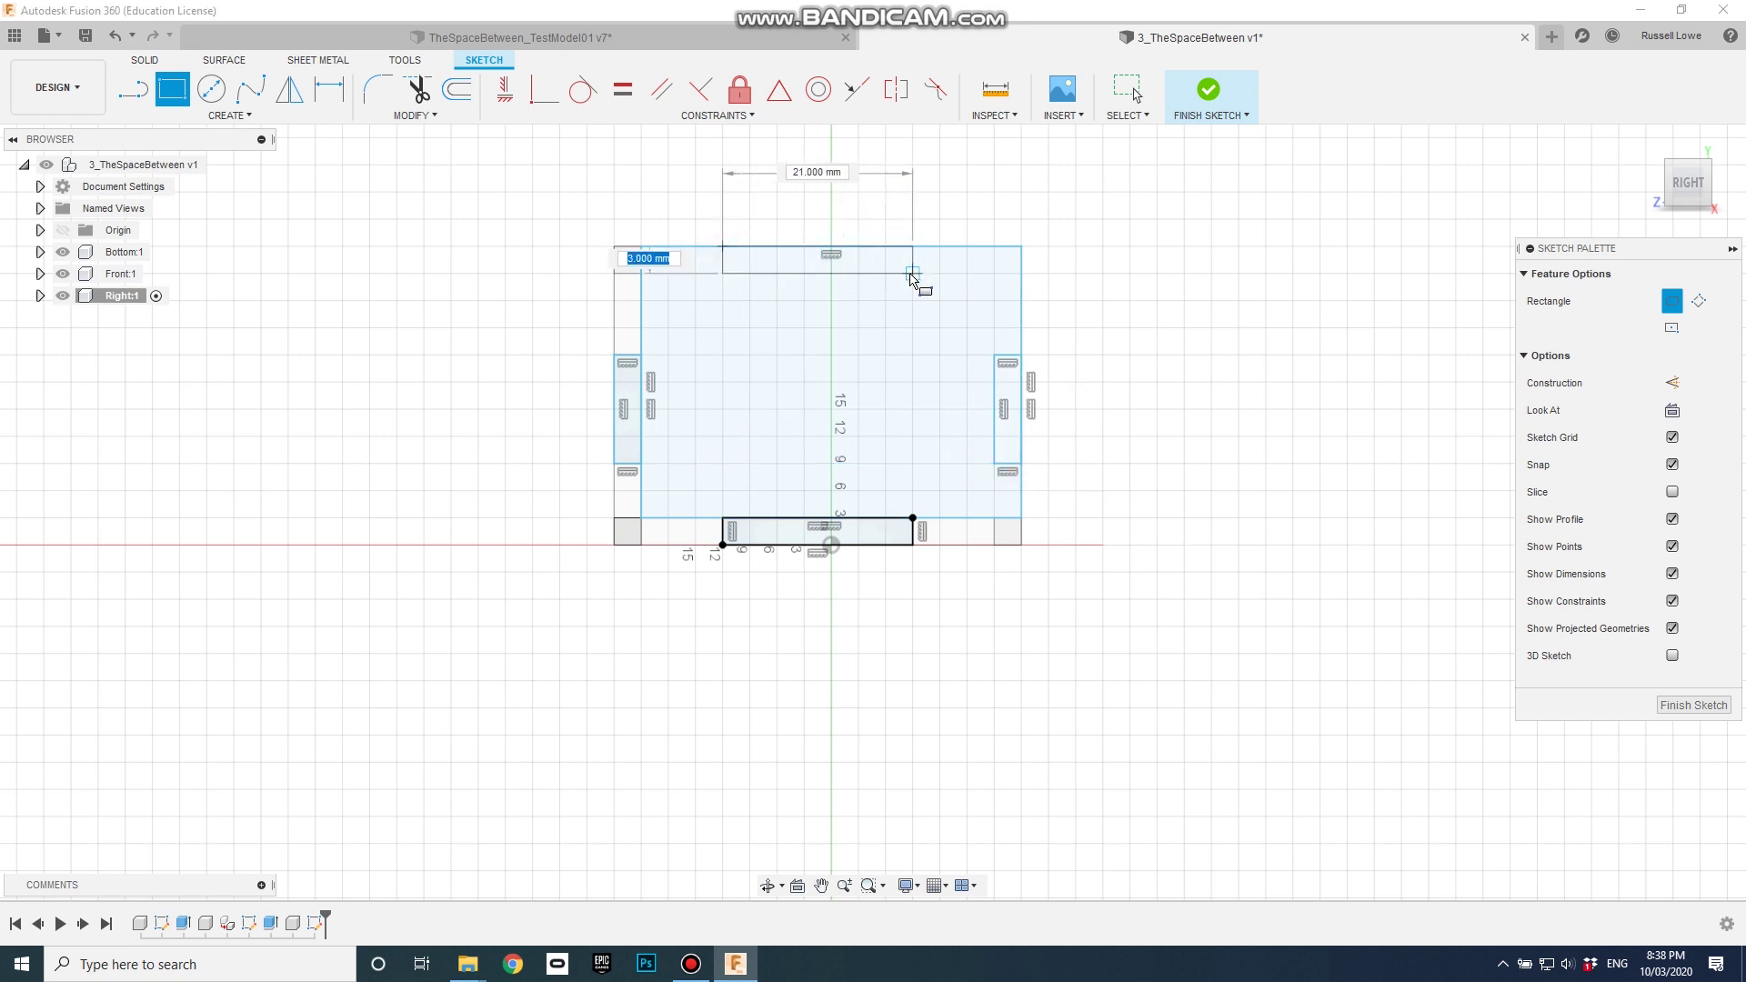
left_click(911, 274)
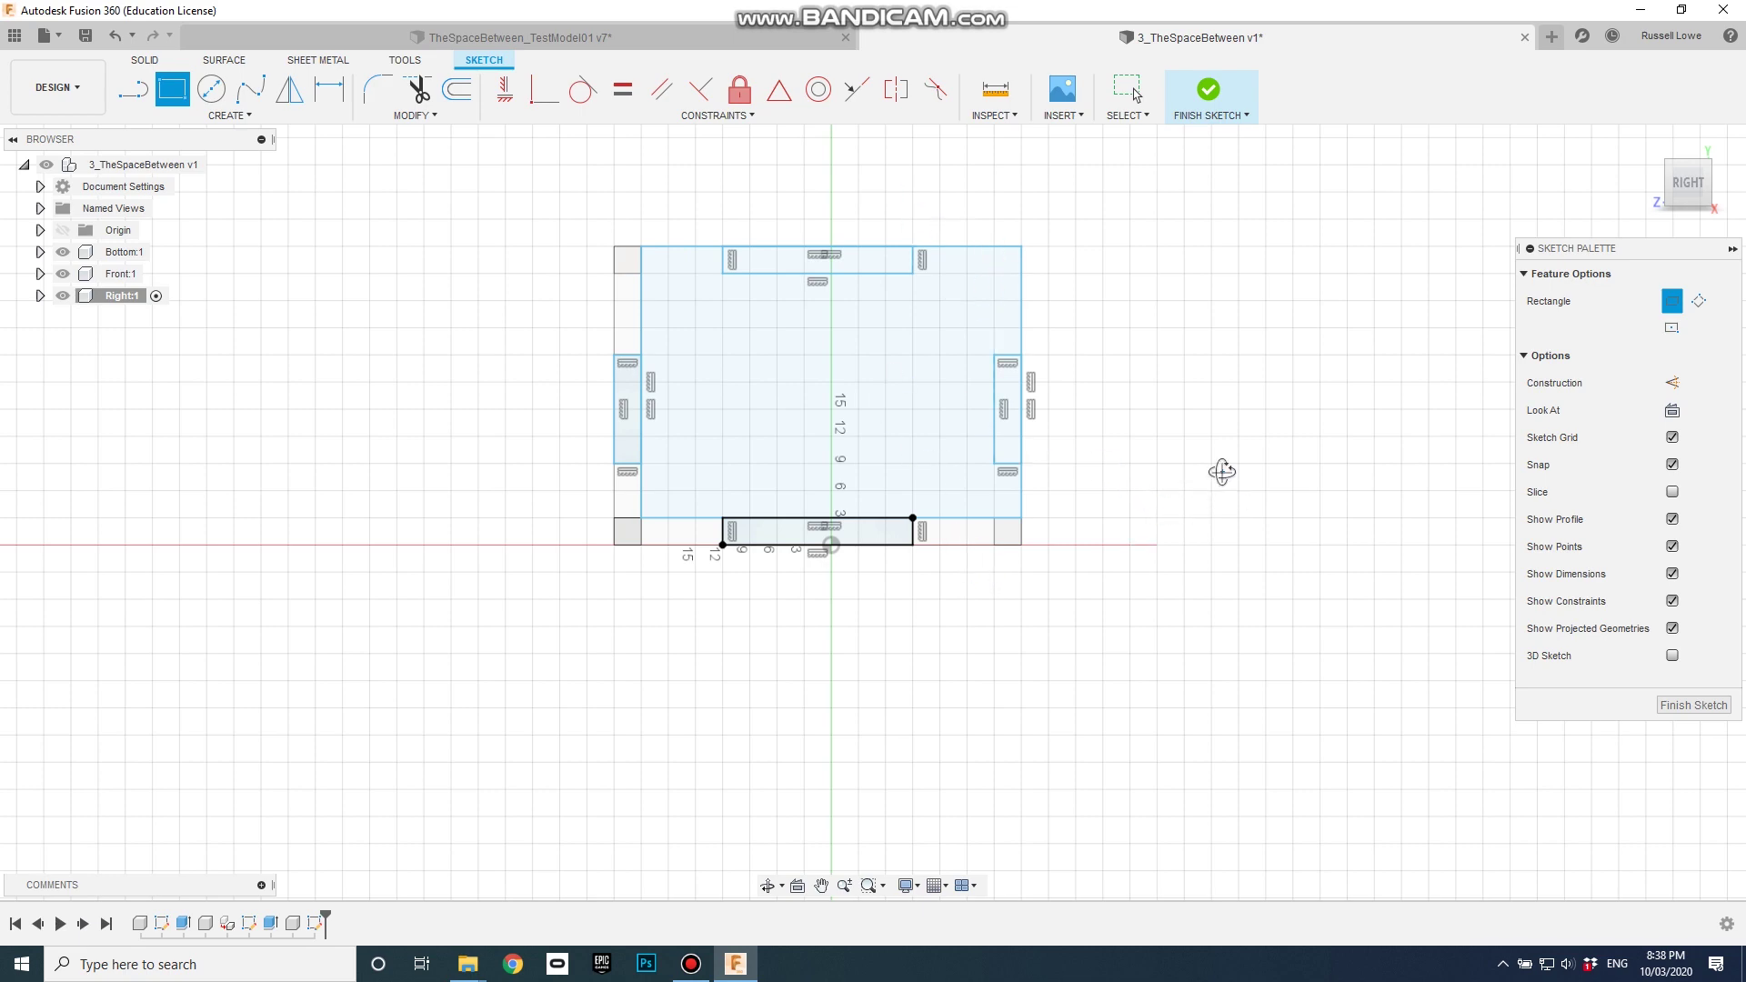
middle_click_drag(1221, 471, 1180, 499, "shift")
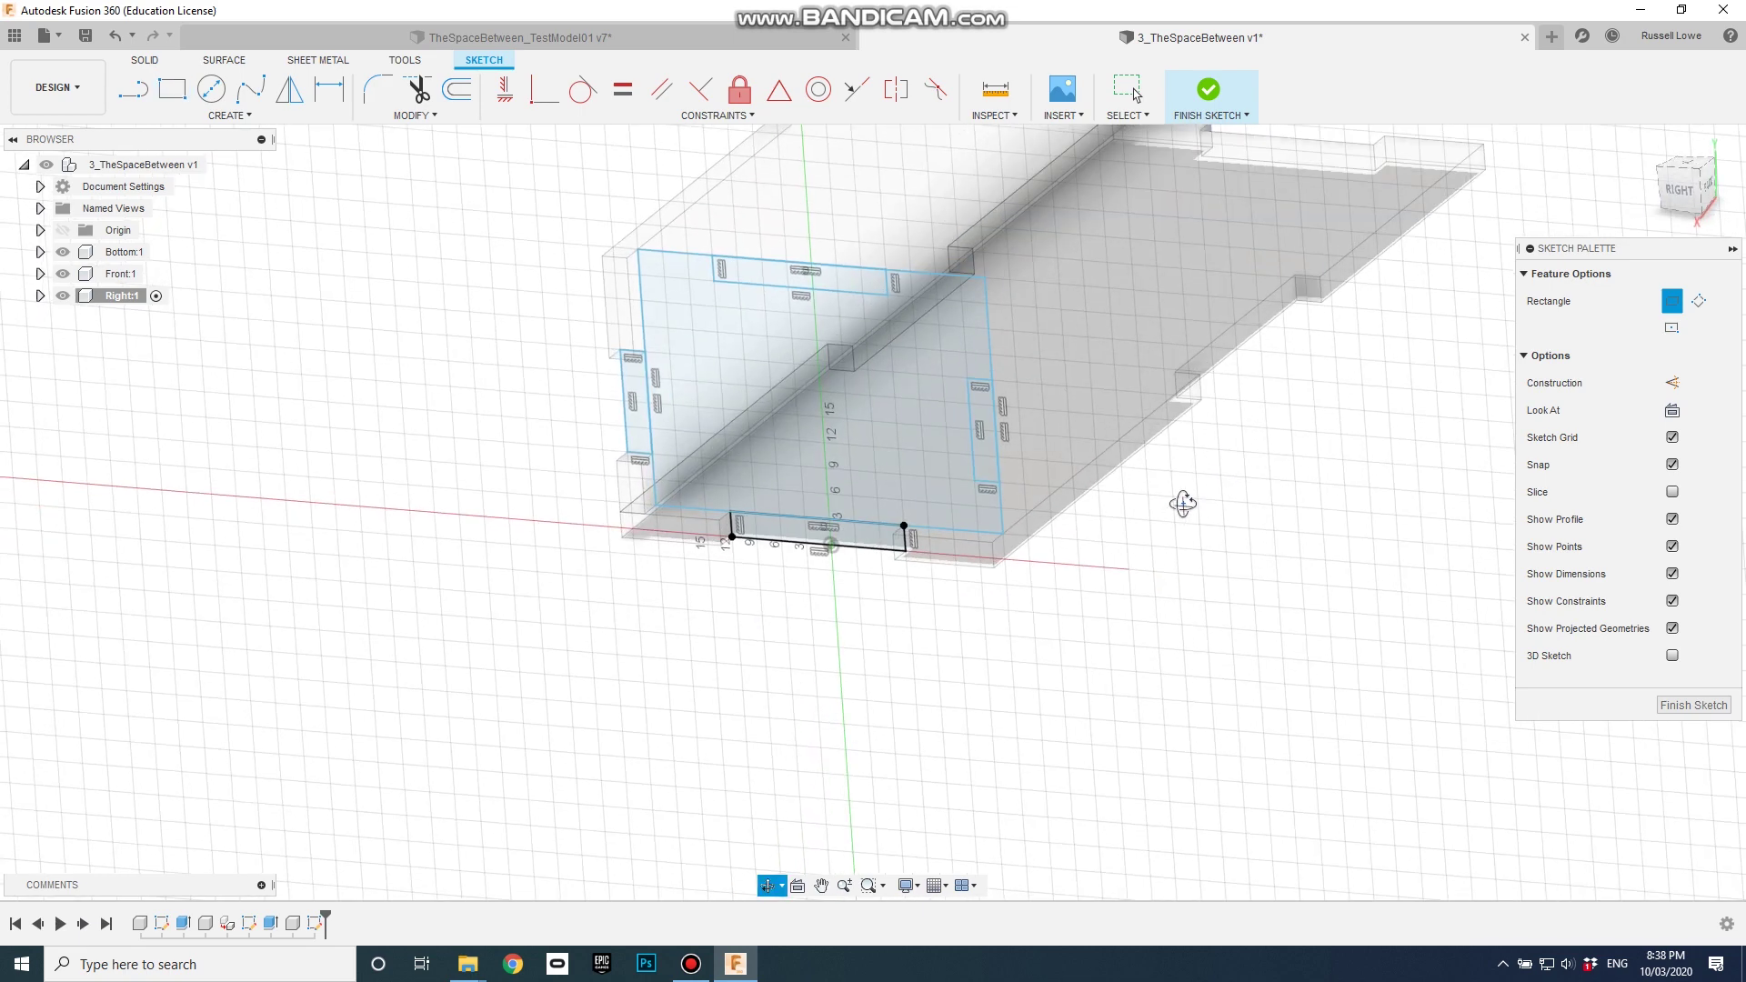
Finish the Right panel sketch and extrude its main face plus left and bottom tab profiles.
left_click(1210, 91)
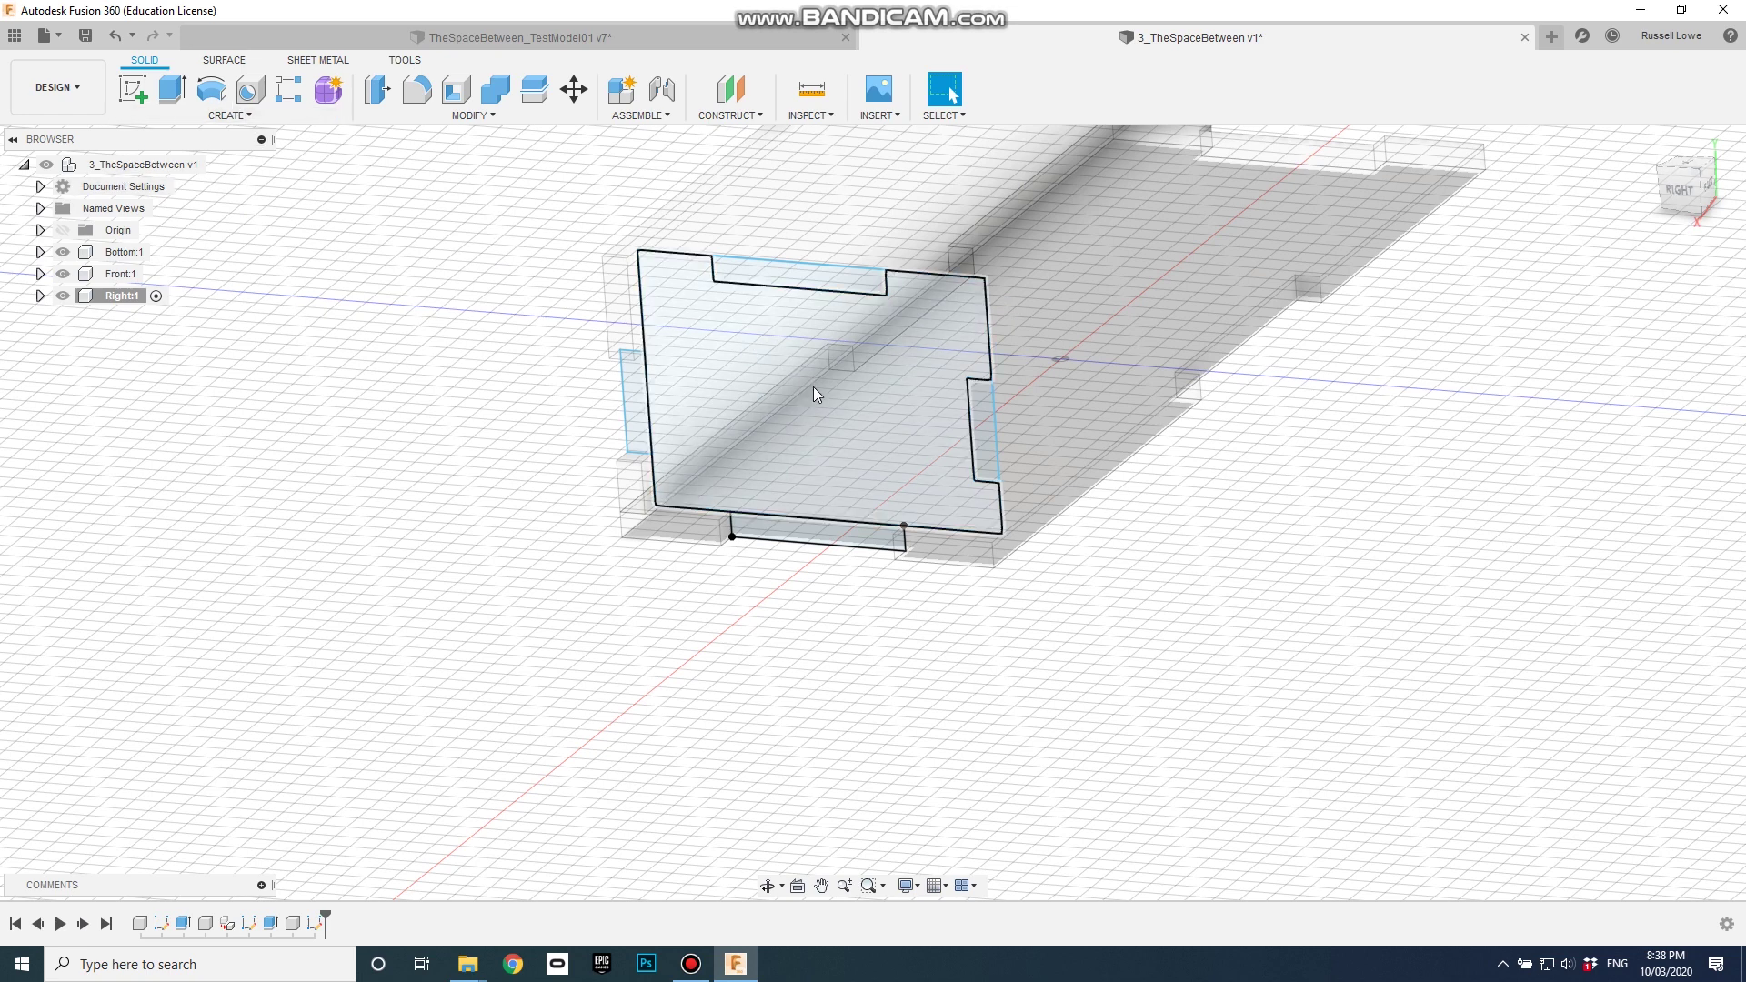
left_click(173, 89)
left_click(761, 393)
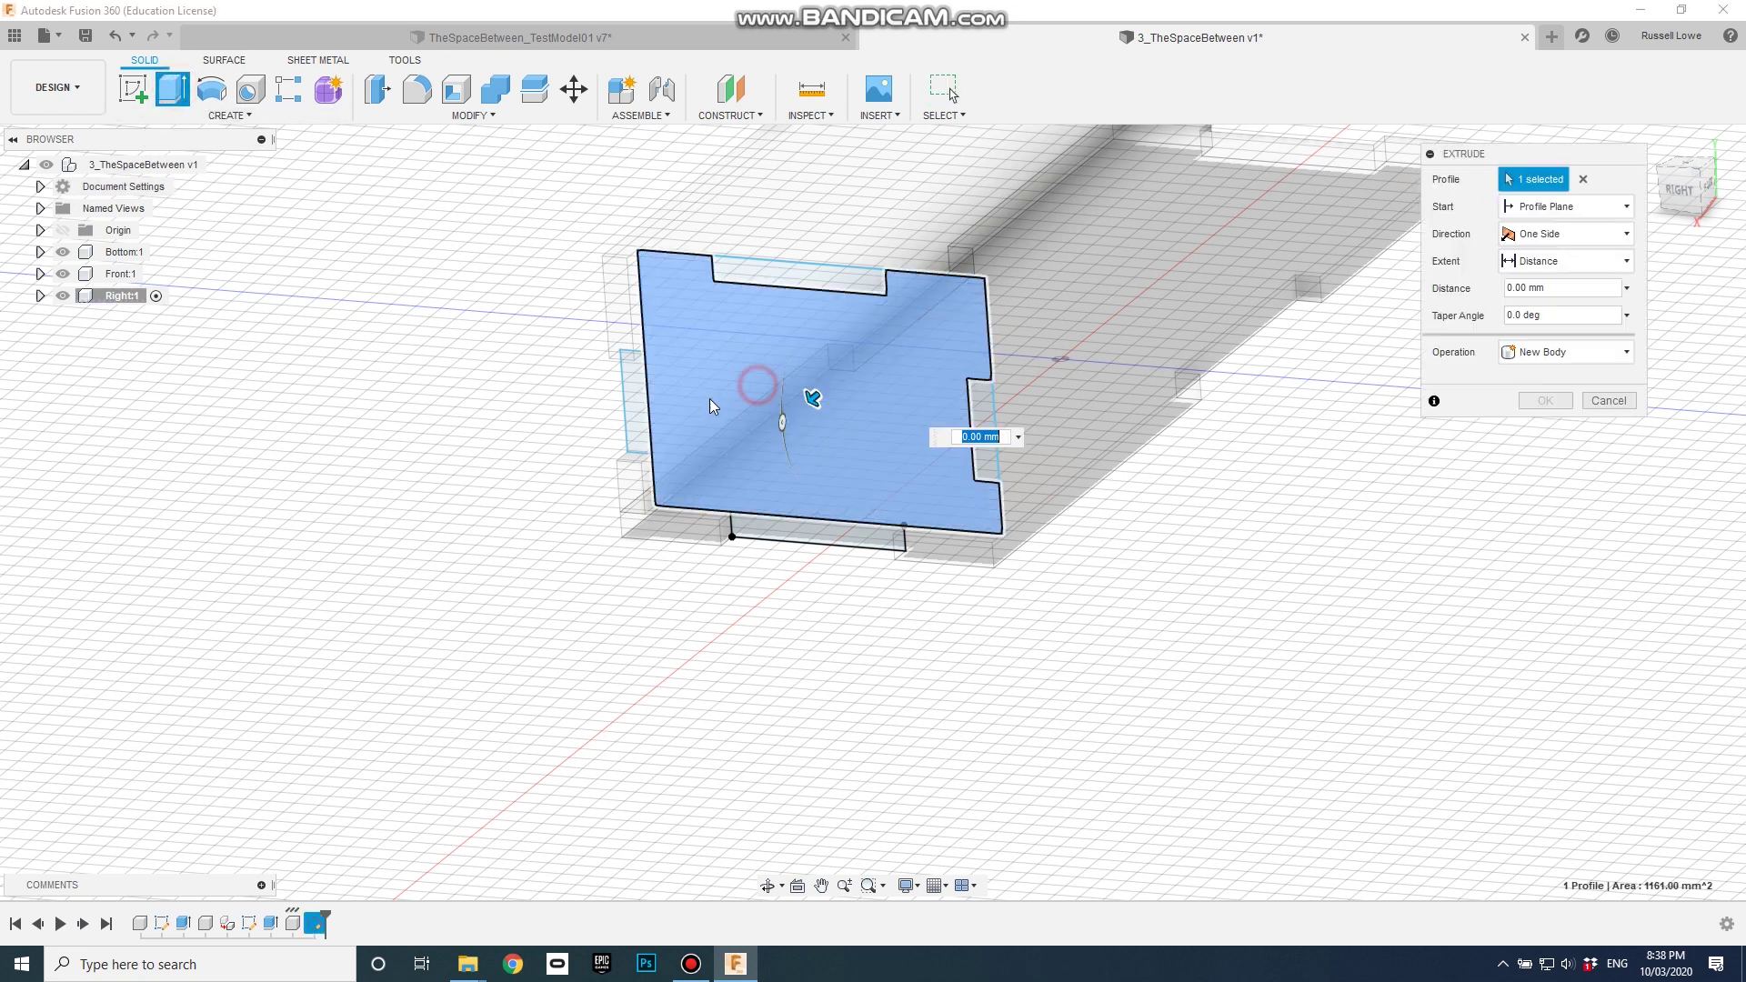
left_click(634, 404)
left_click(785, 535)
left_click(982, 432)
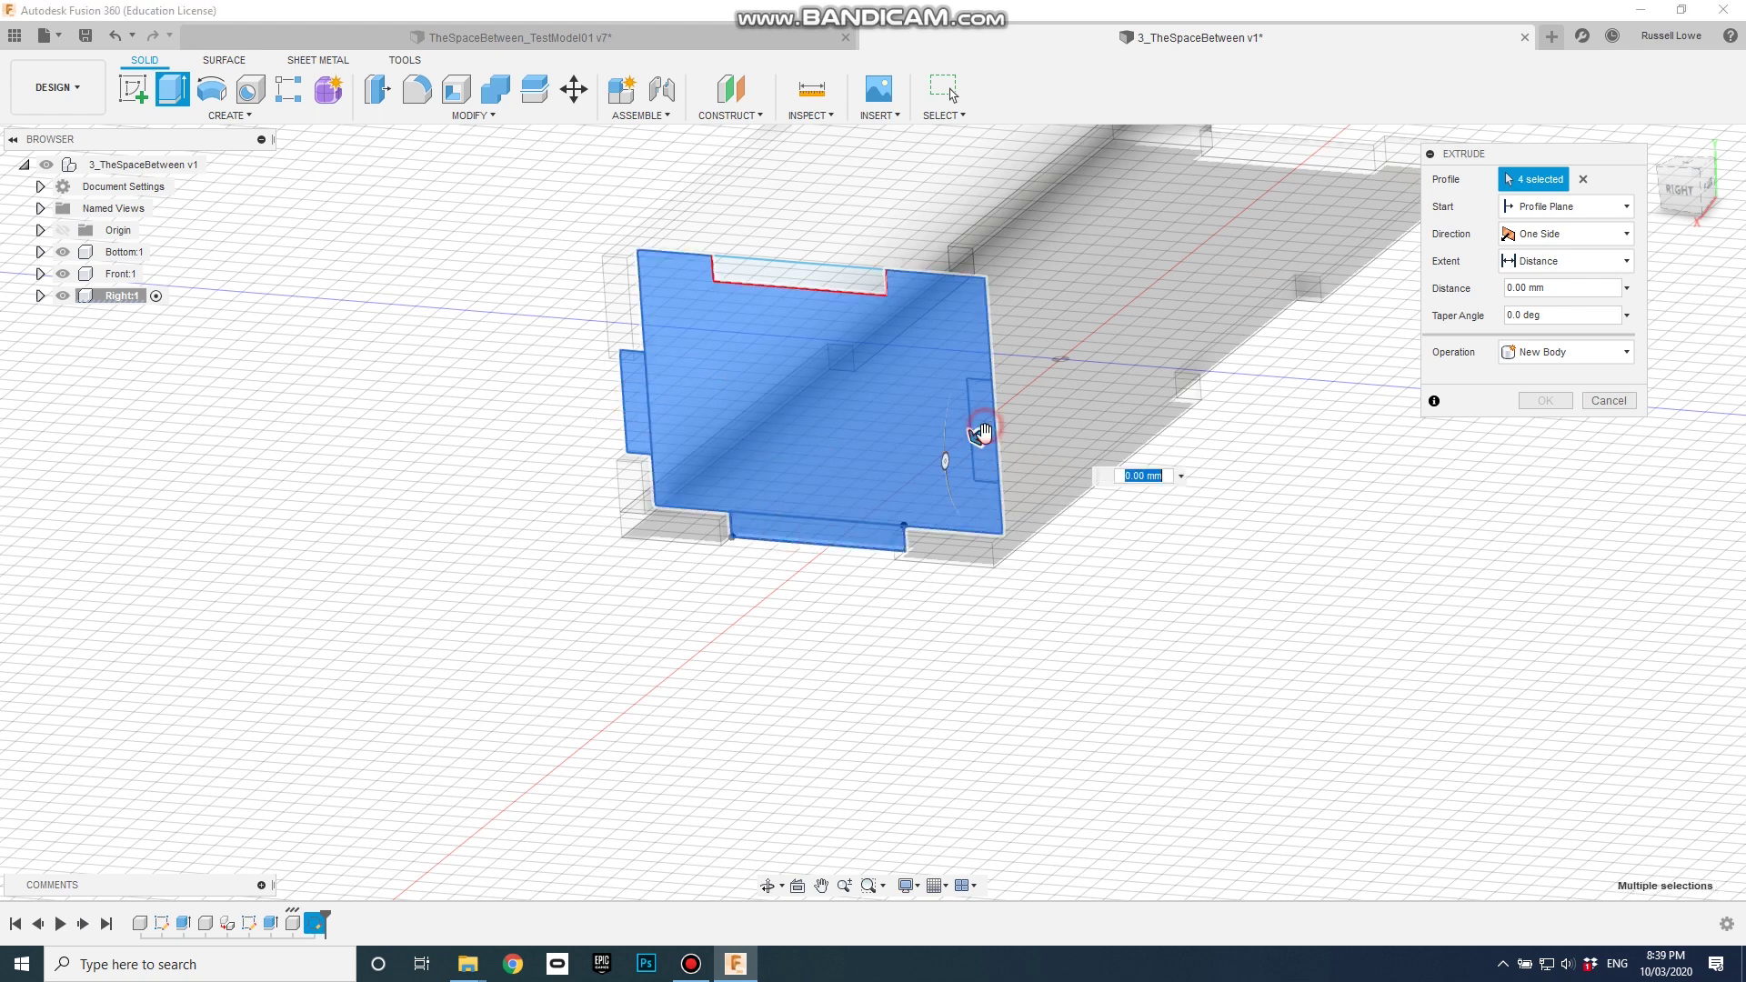
left_click(987, 426)
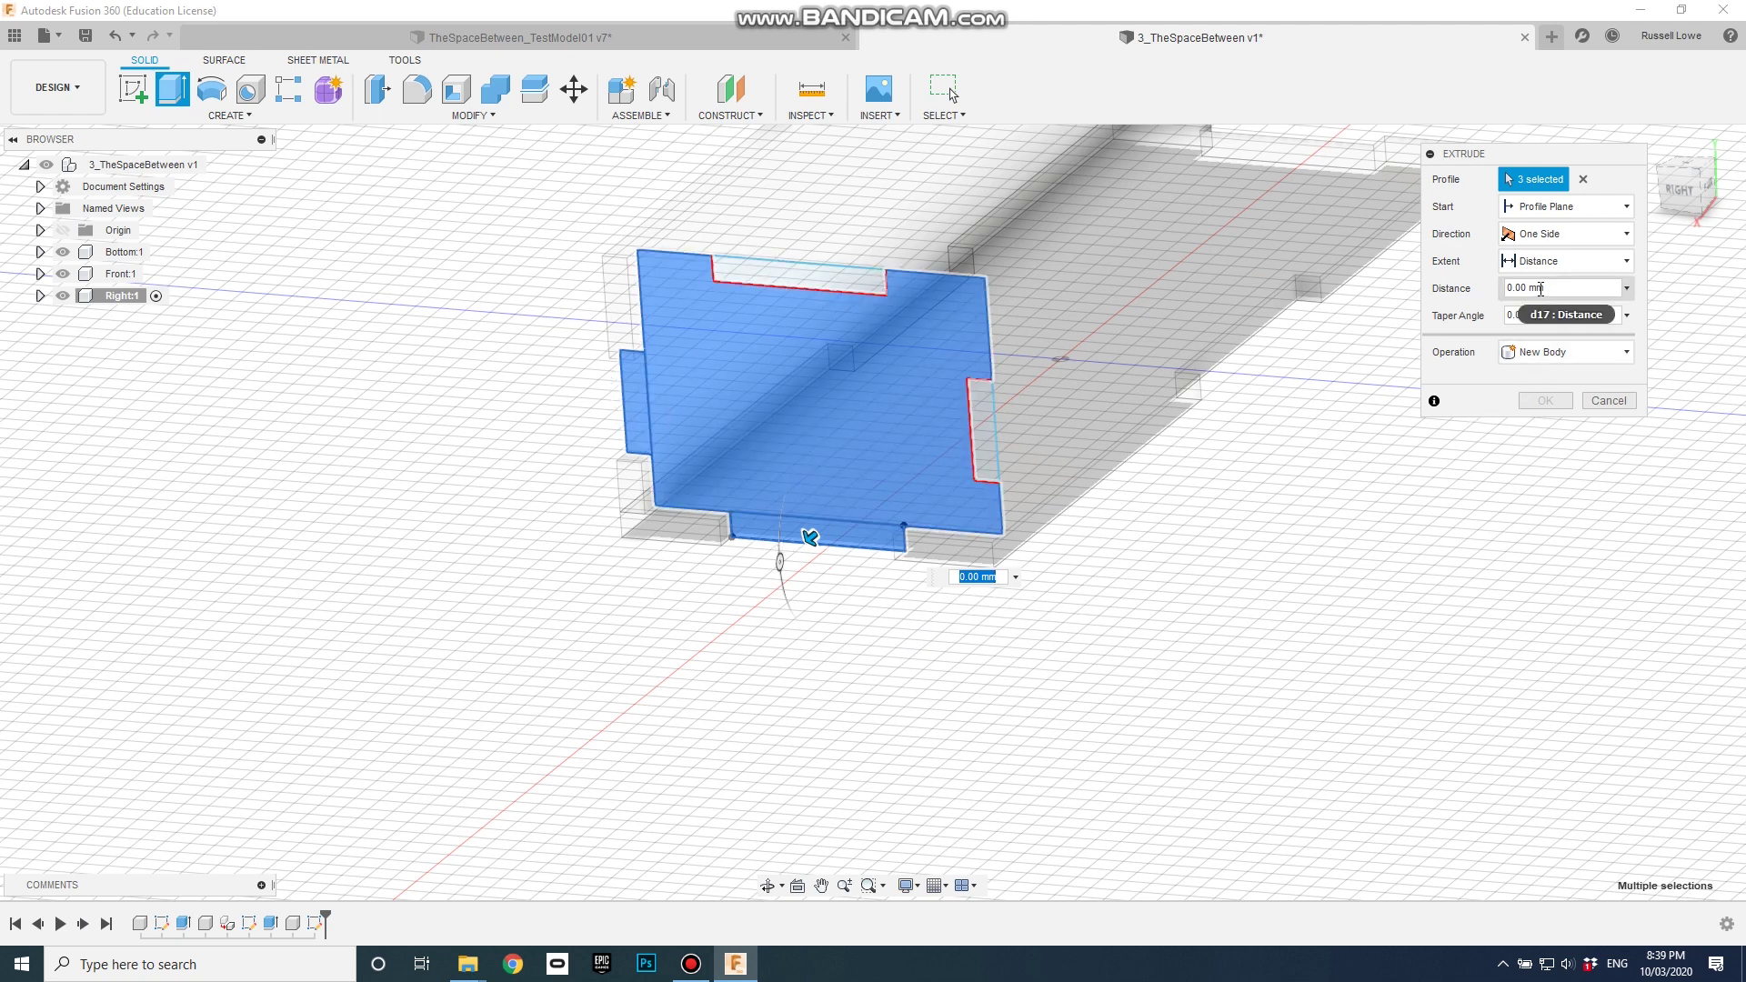
Set the extrusion to 3 mm thick as a New Body and confirm it.
left_click(1535, 289)
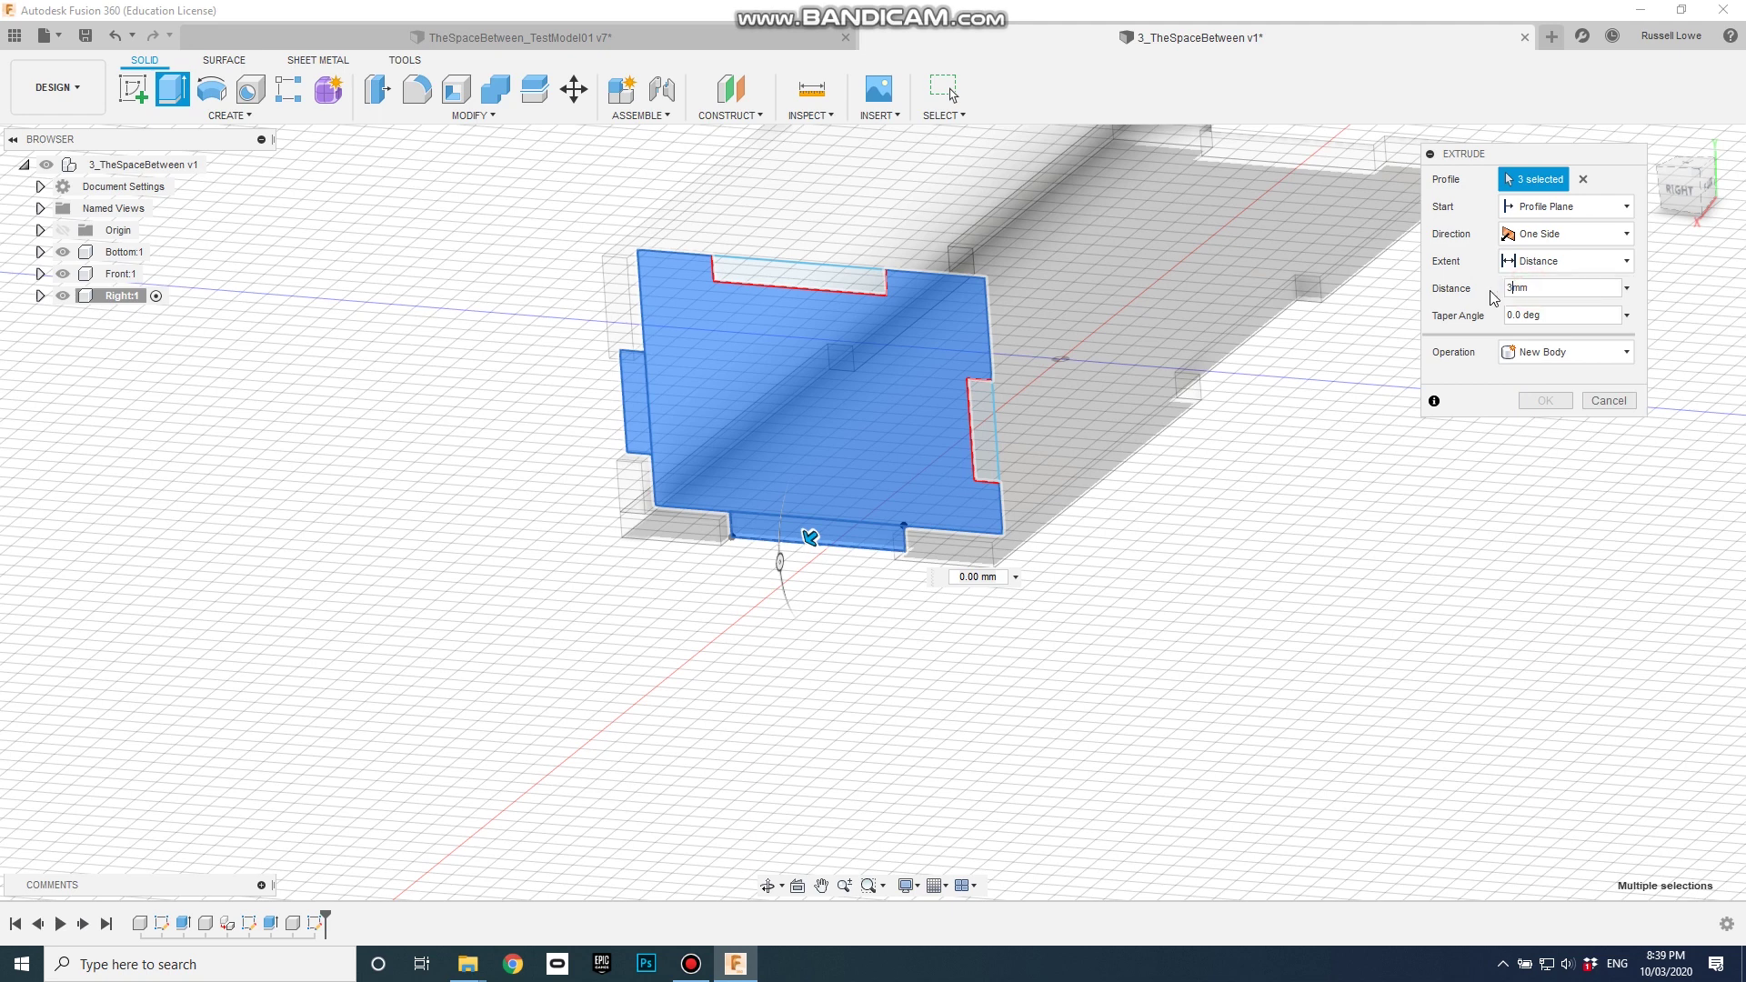
left_click(1585, 355)
left_click(1592, 351)
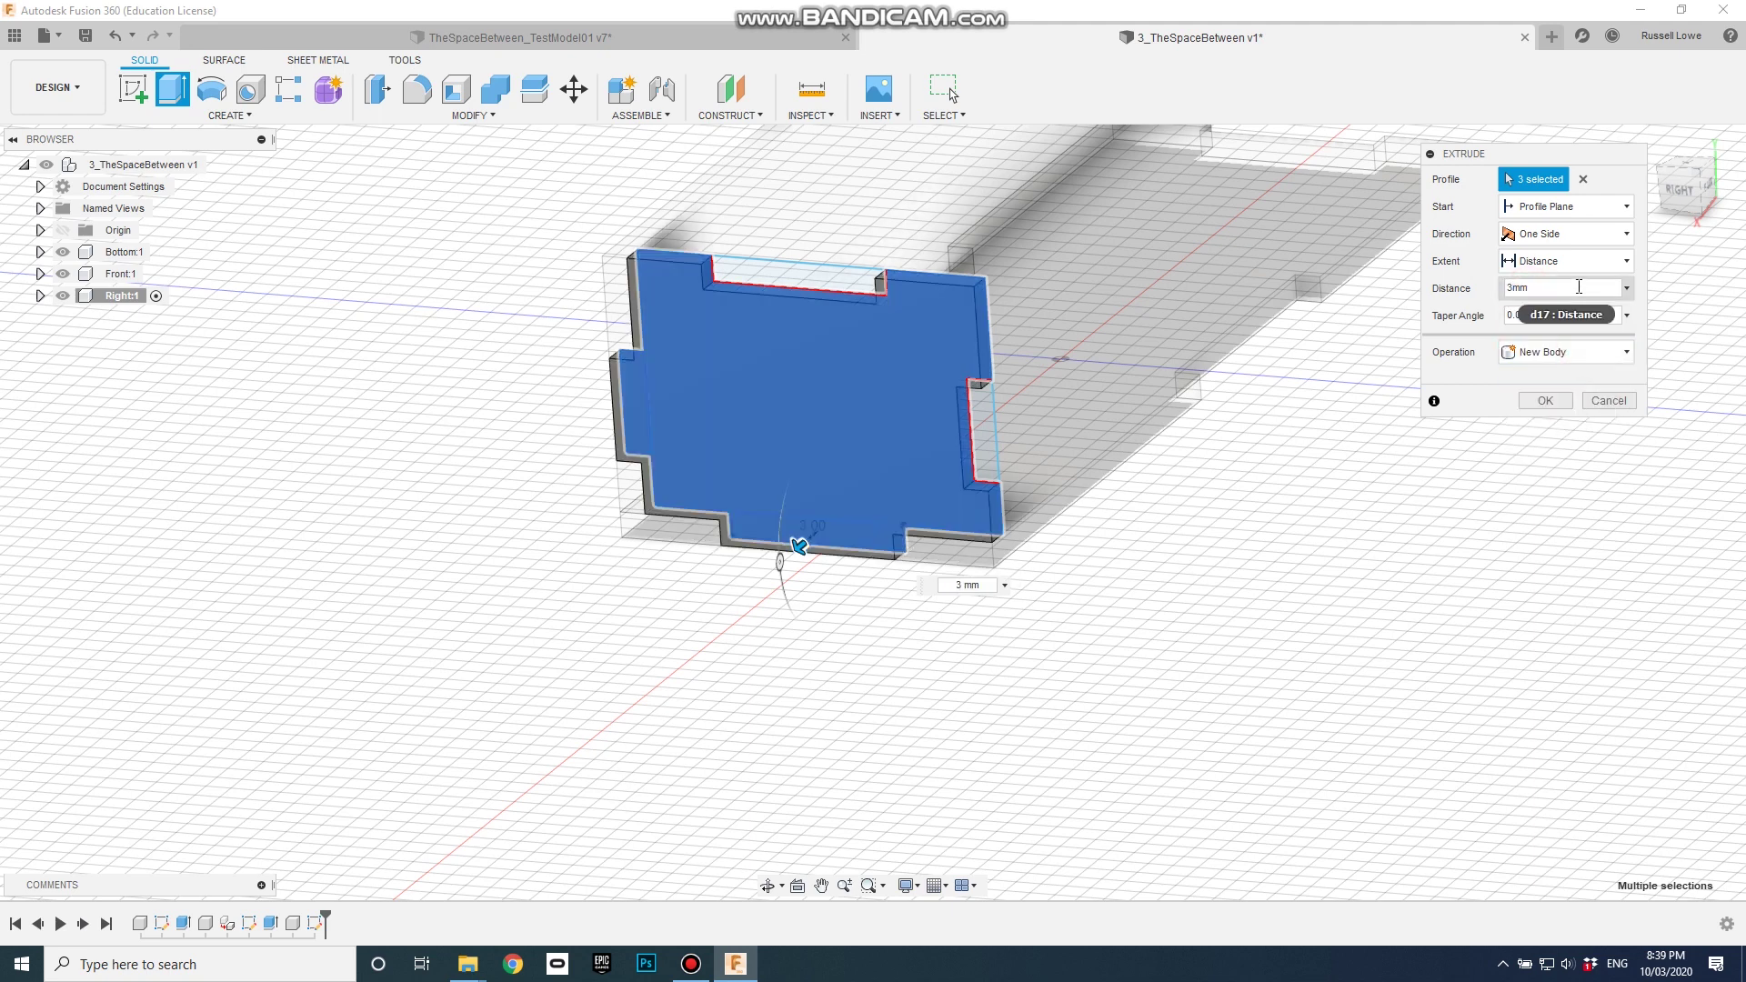
left_click(1579, 287)
middle_click_drag(919, 590, 941, 692)
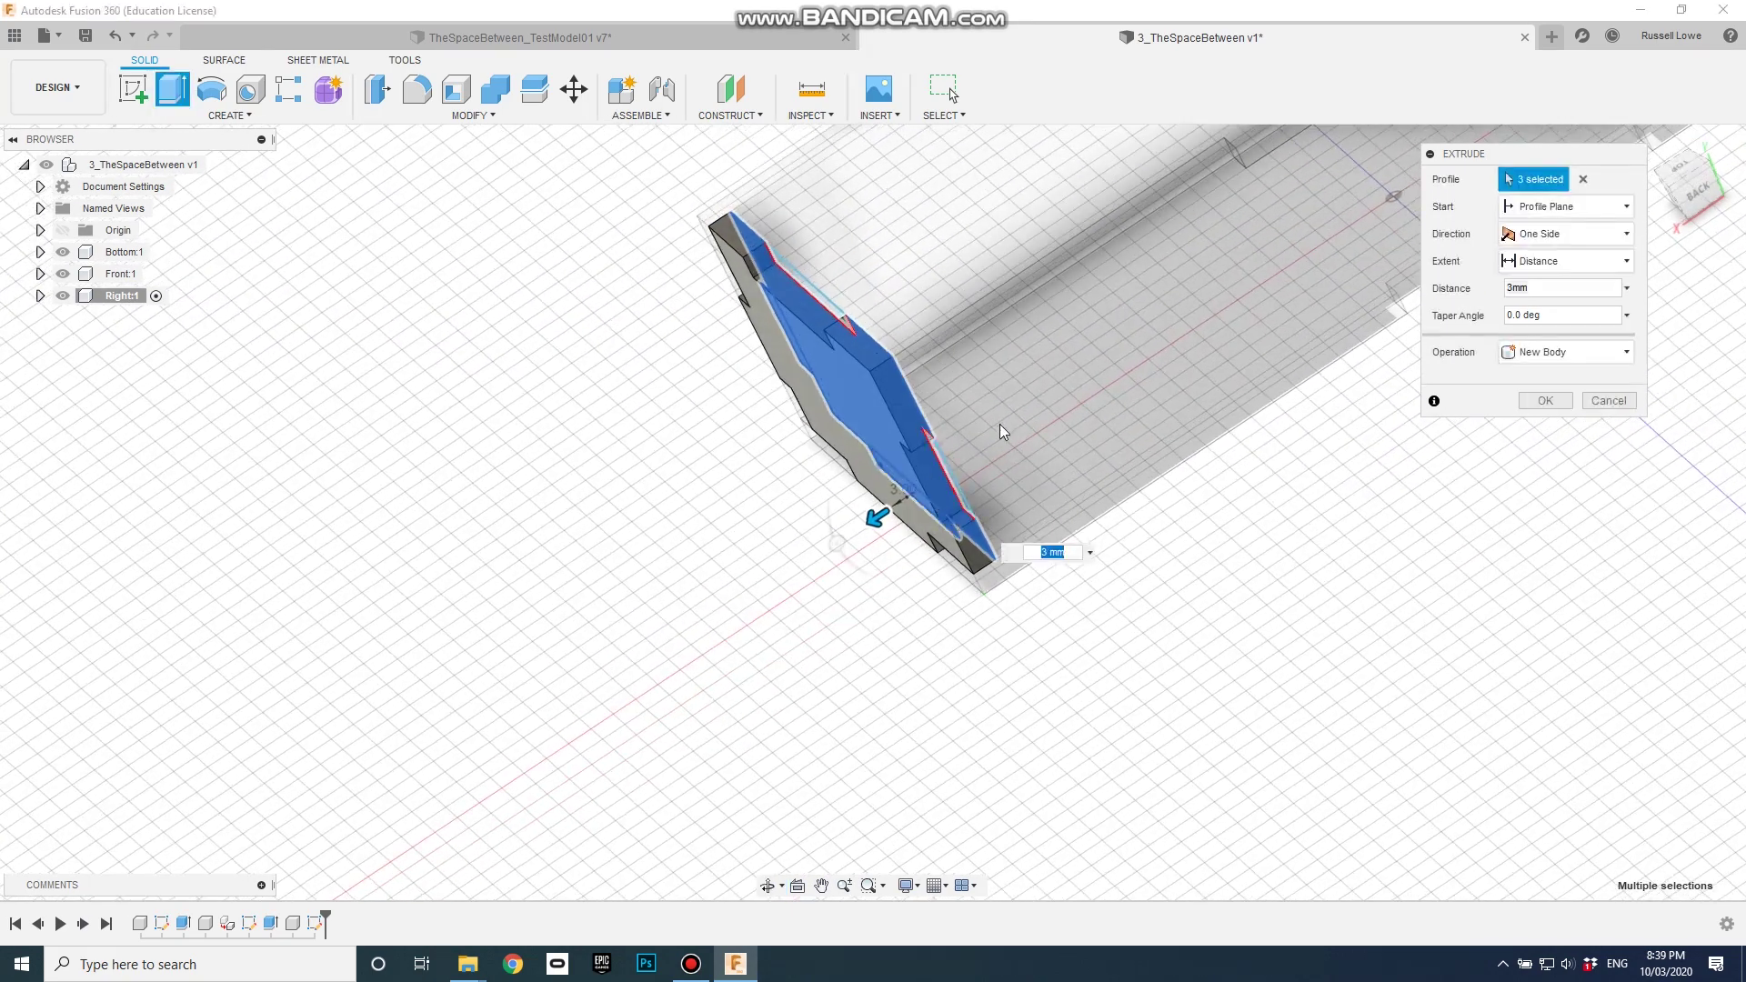
left_click_drag(878, 511, 1007, 486)
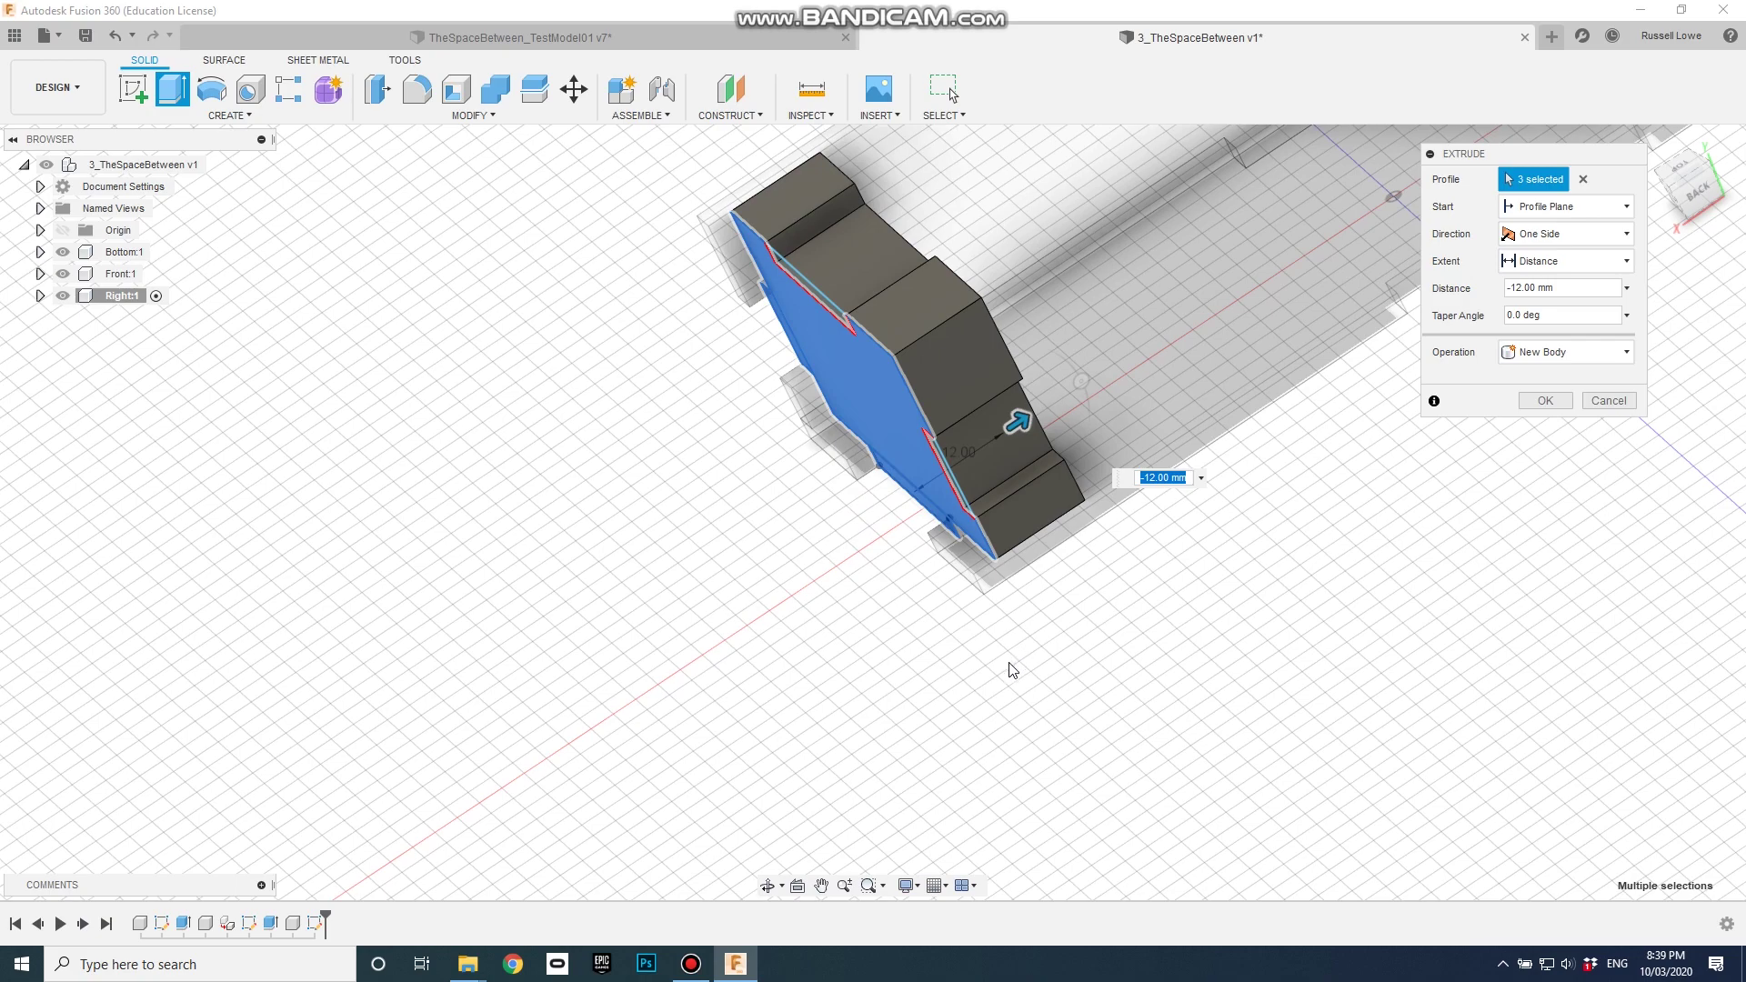
left_click_drag(1016, 421, 919, 510)
middle_click_drag(928, 631, 1091, 597, "shift")
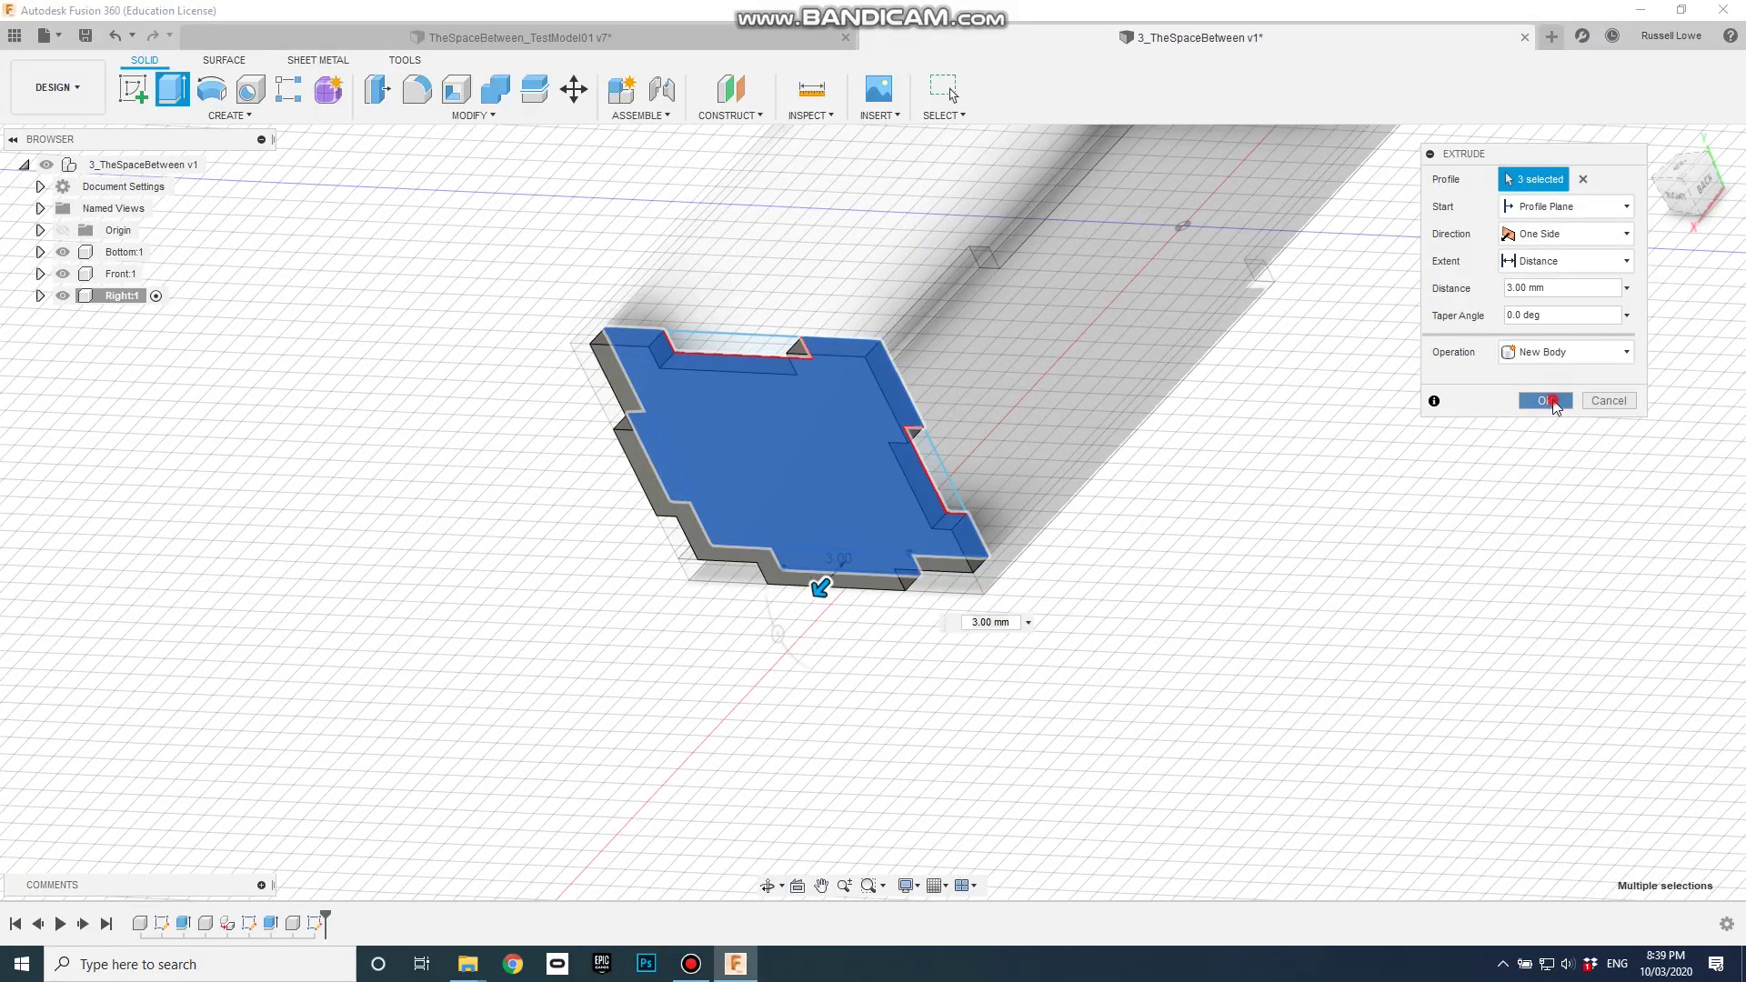
left_click(1546, 401)
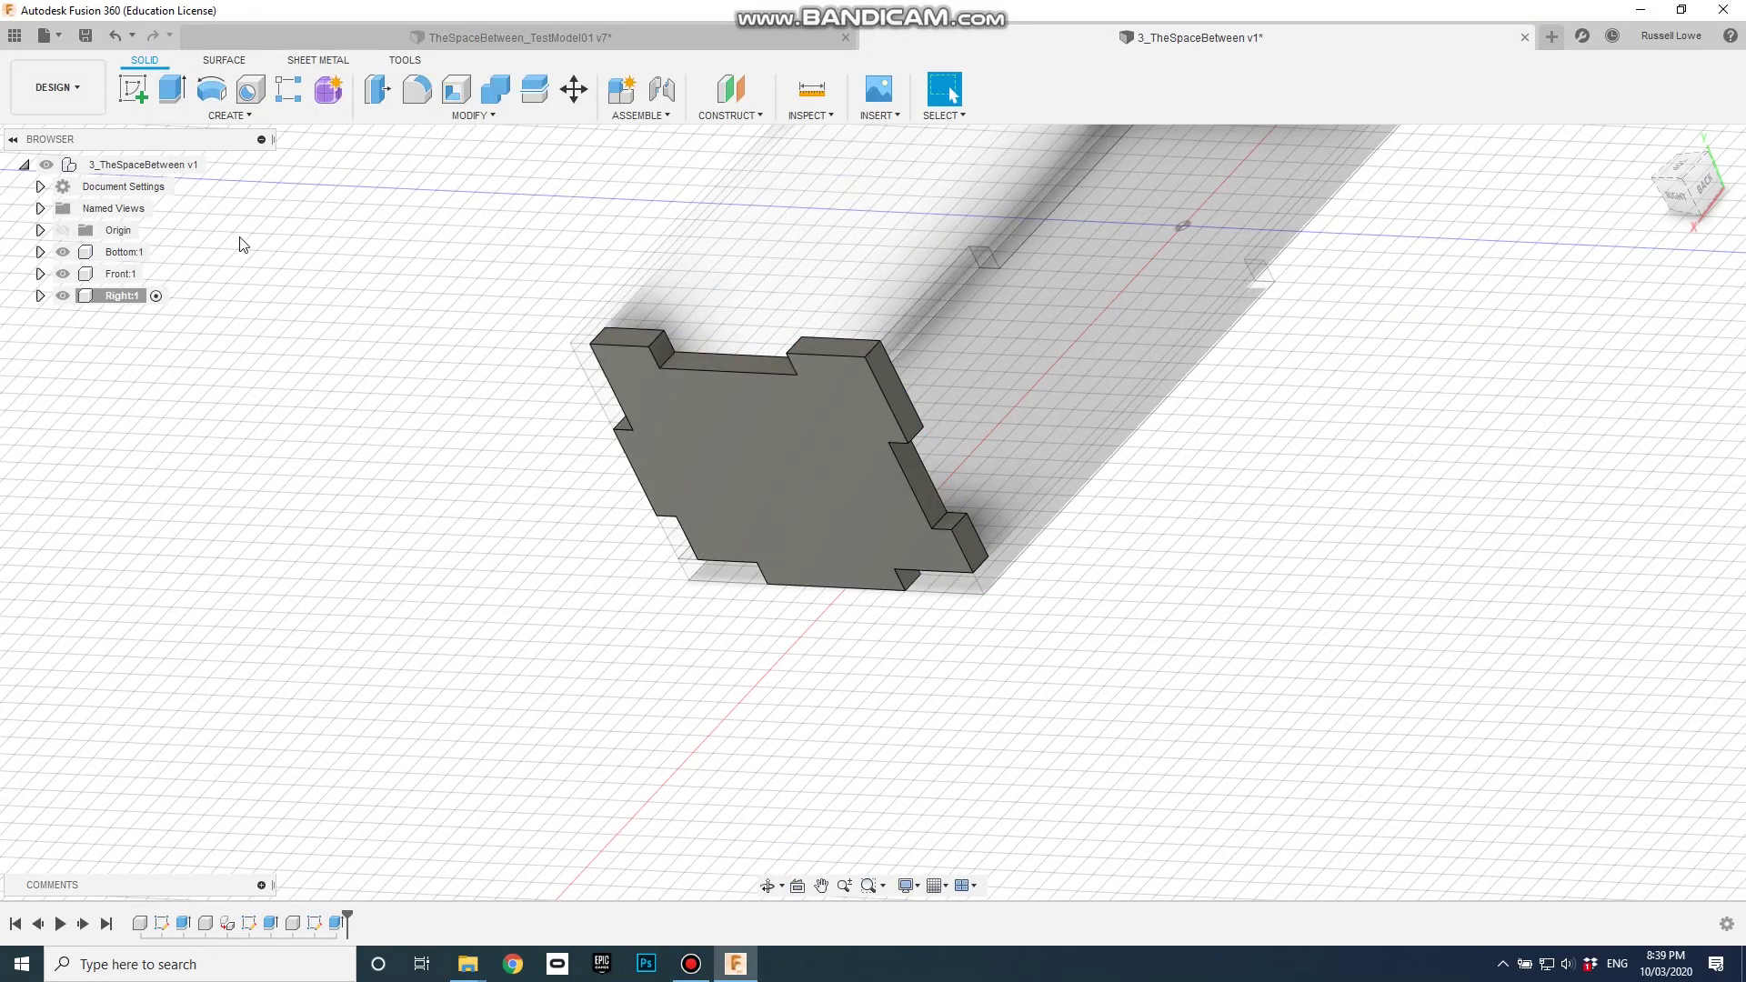
left_click(215, 165)
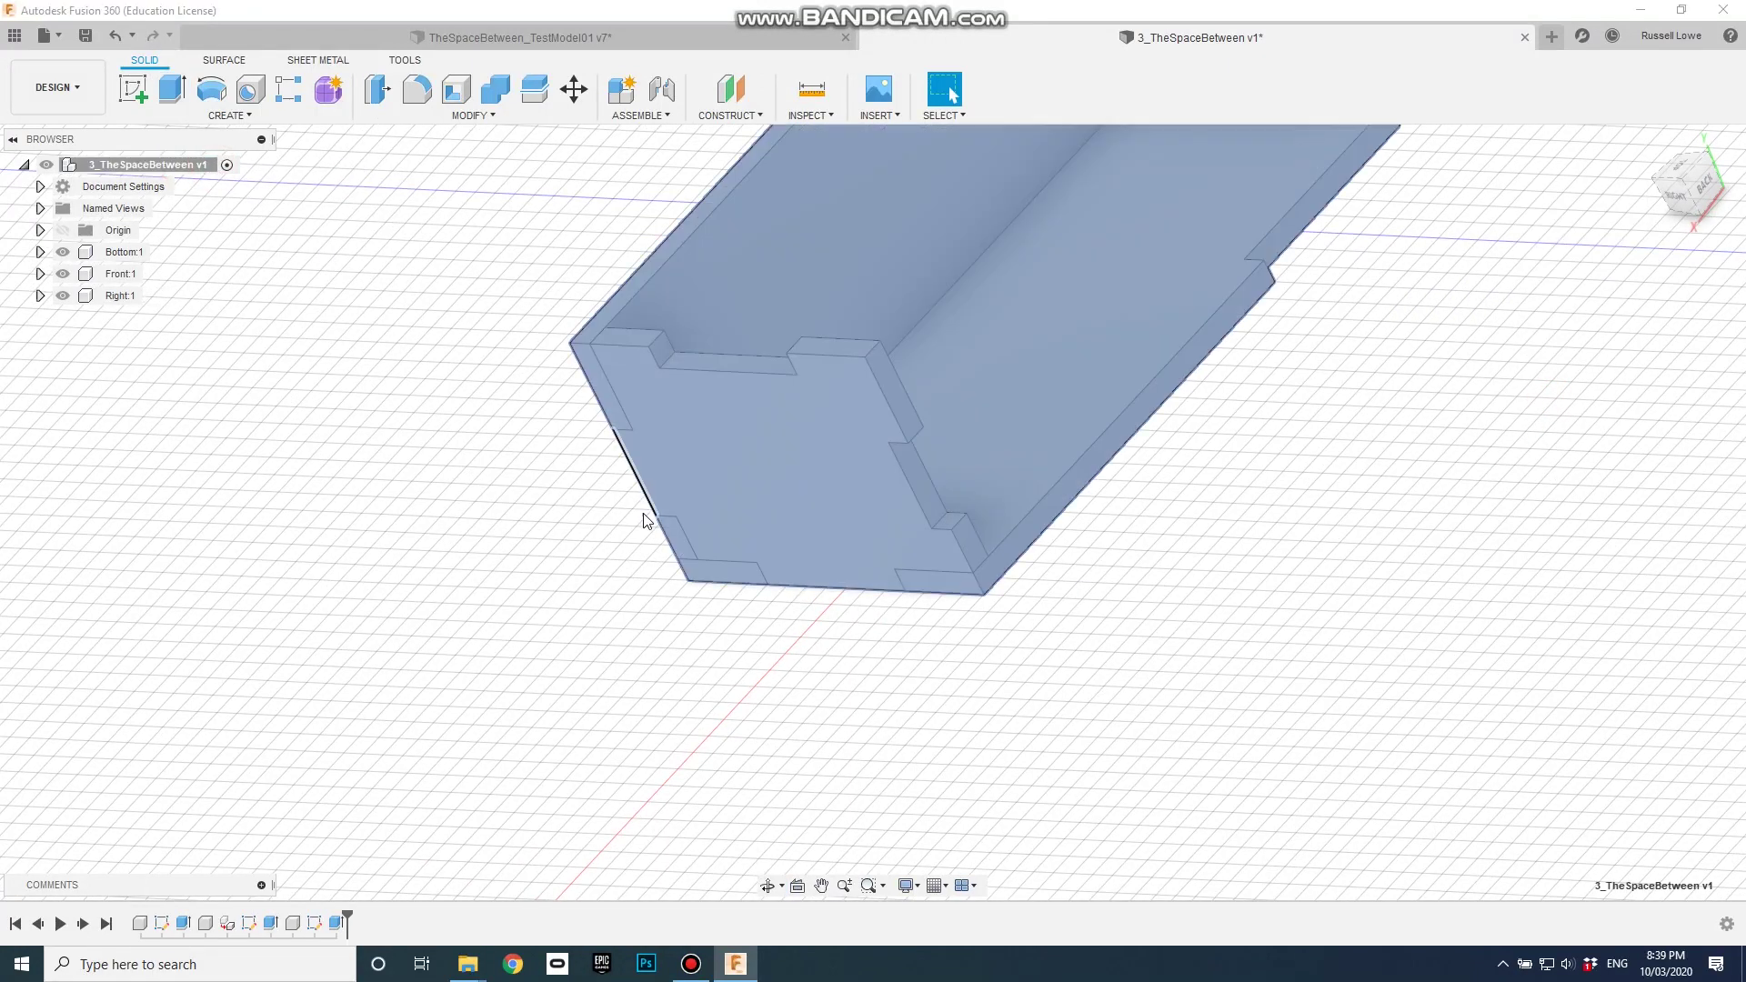
left_click(604, 587)
scroll(1038, 632, "up", 3)
middle_click_drag(1186, 674, 982, 740, "shift")
scroll(636, 499, "down", 5)
middle_click_drag(634, 499, 1122, 549, "shift")
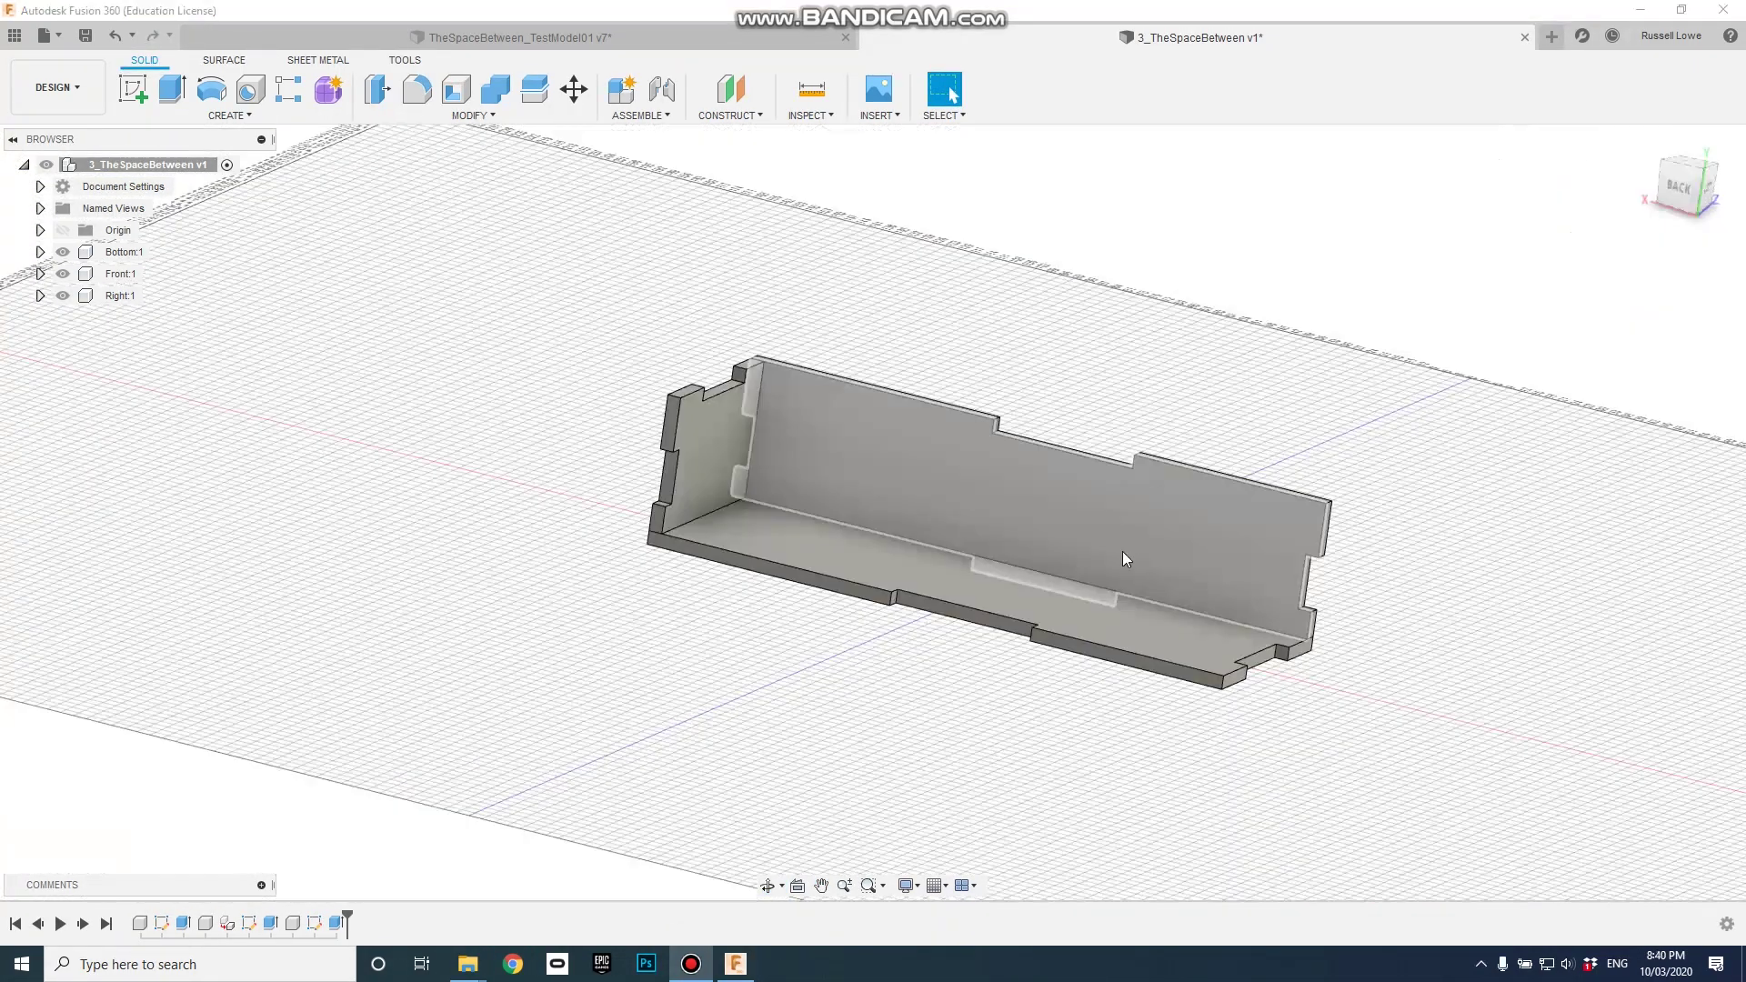
middle_click_drag(1208, 655, 1000, 666, "shift")
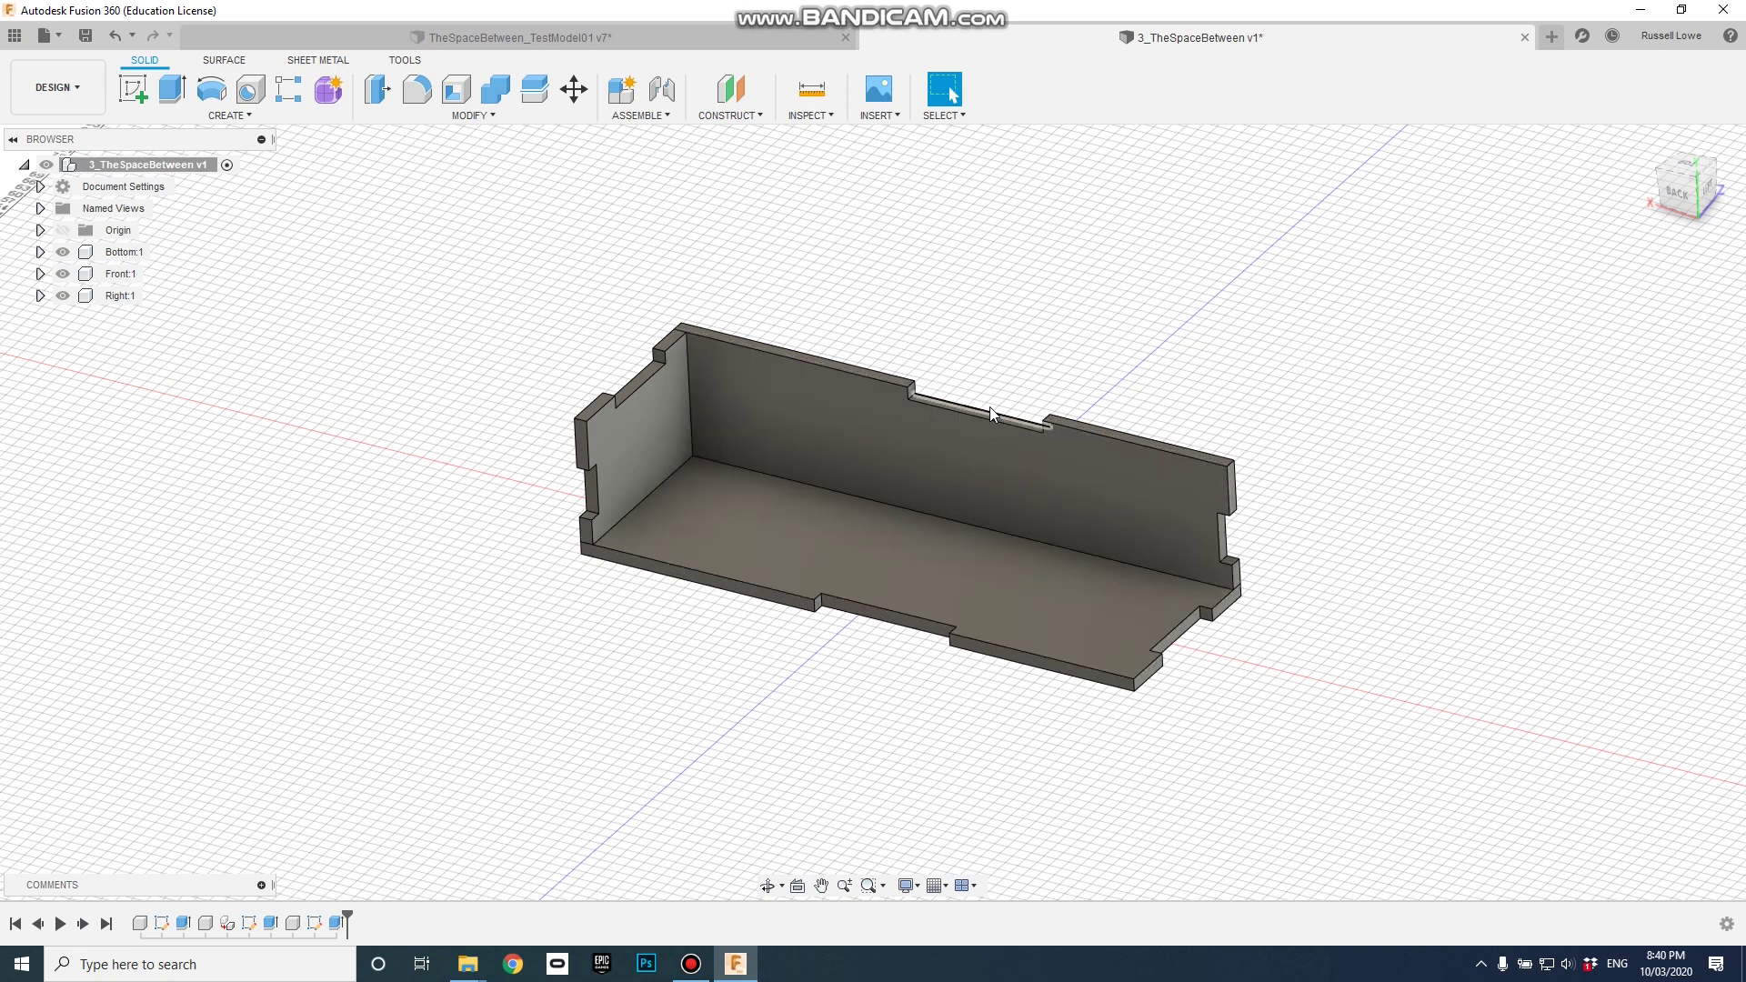
middle_click_drag(1144, 712, 986, 686, "shift")
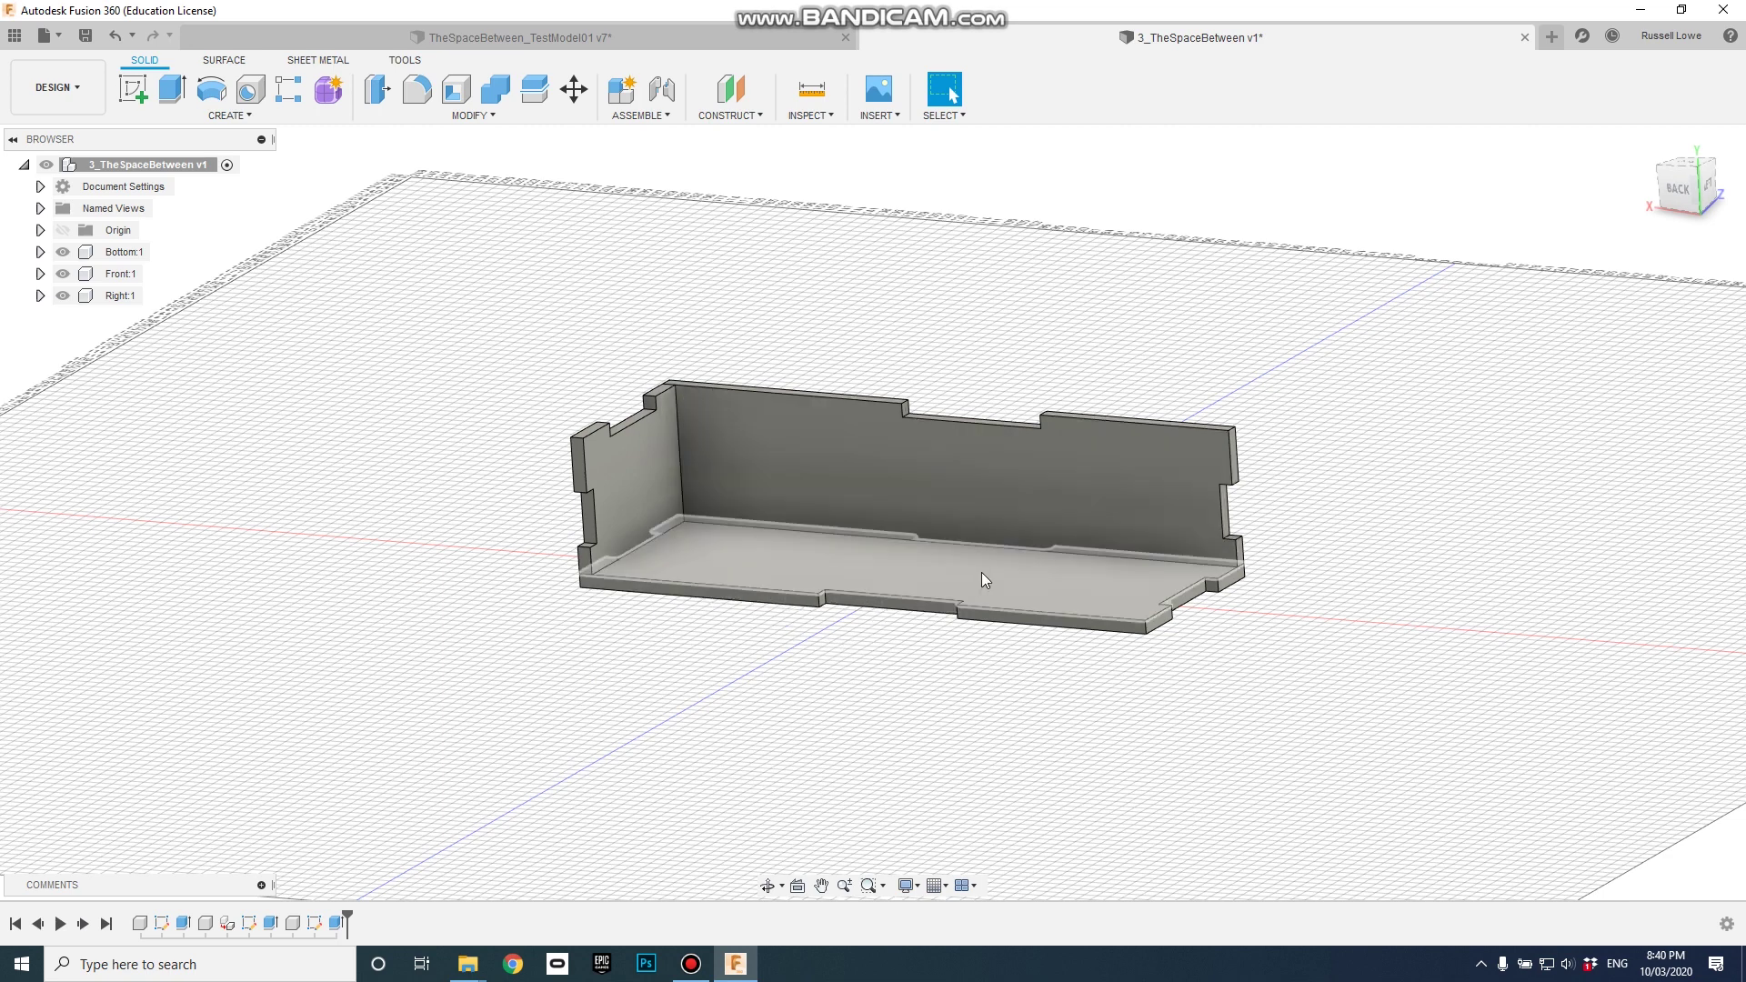
left_click(1071, 482)
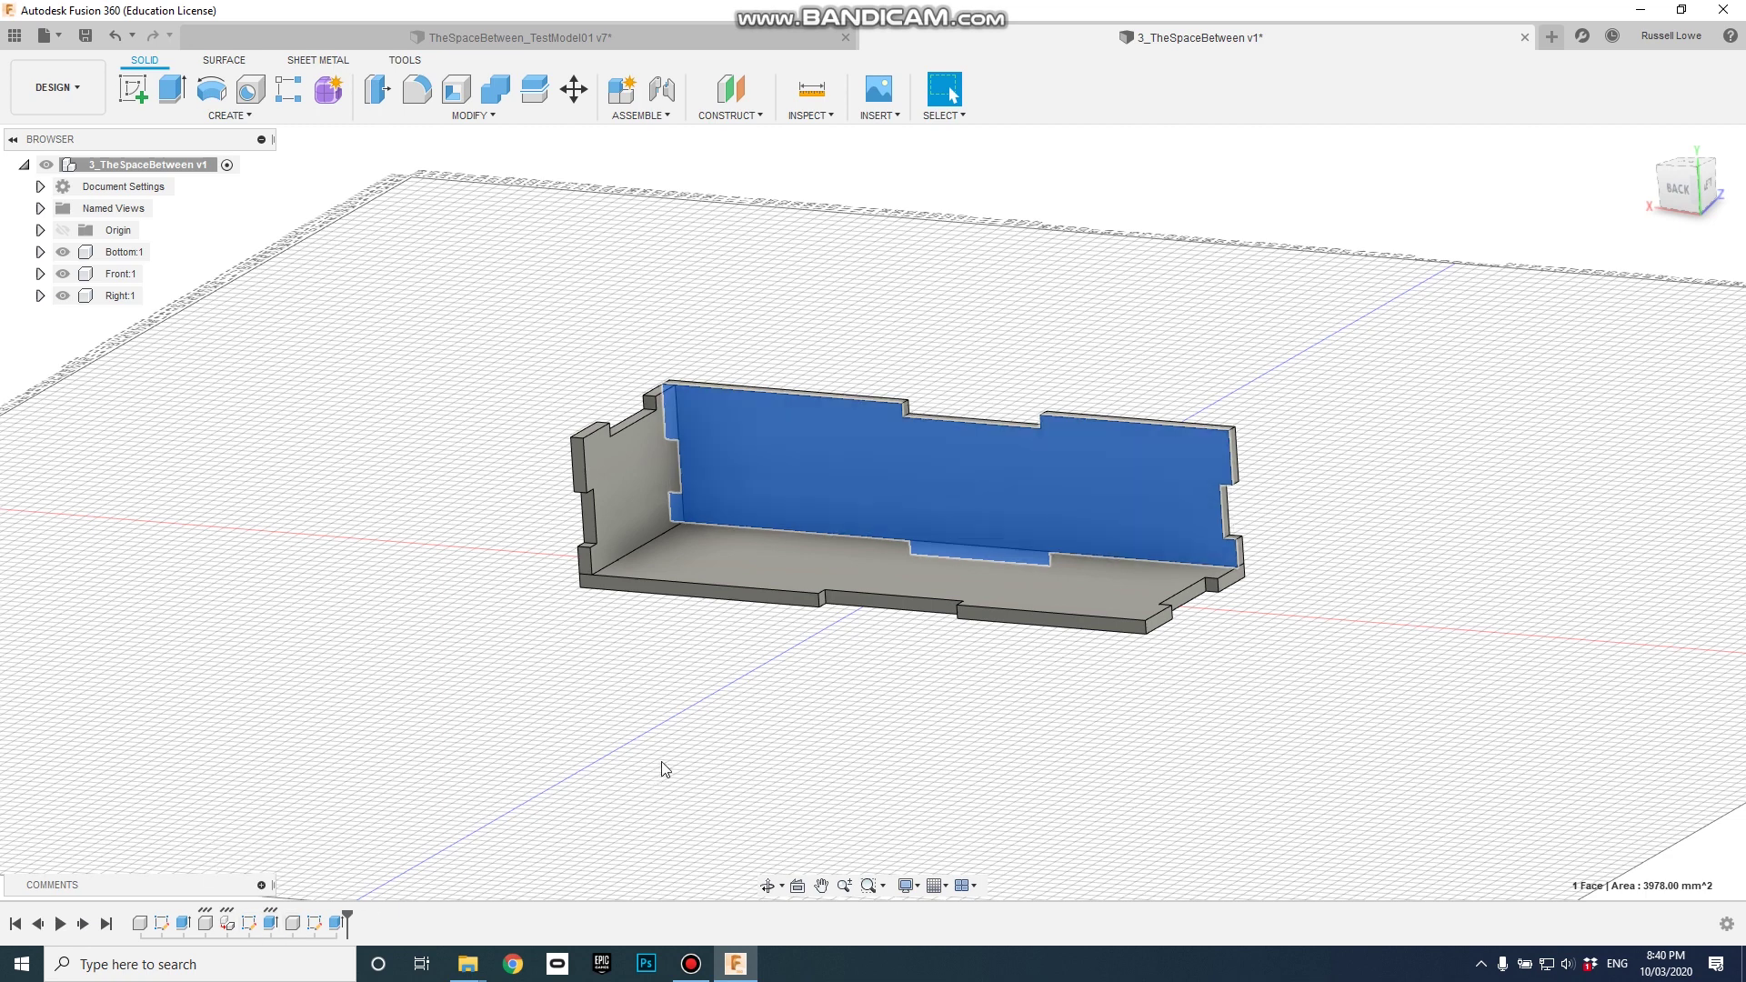
Reopen the Front panel's profile sketch for editing.
right_click(907, 462)
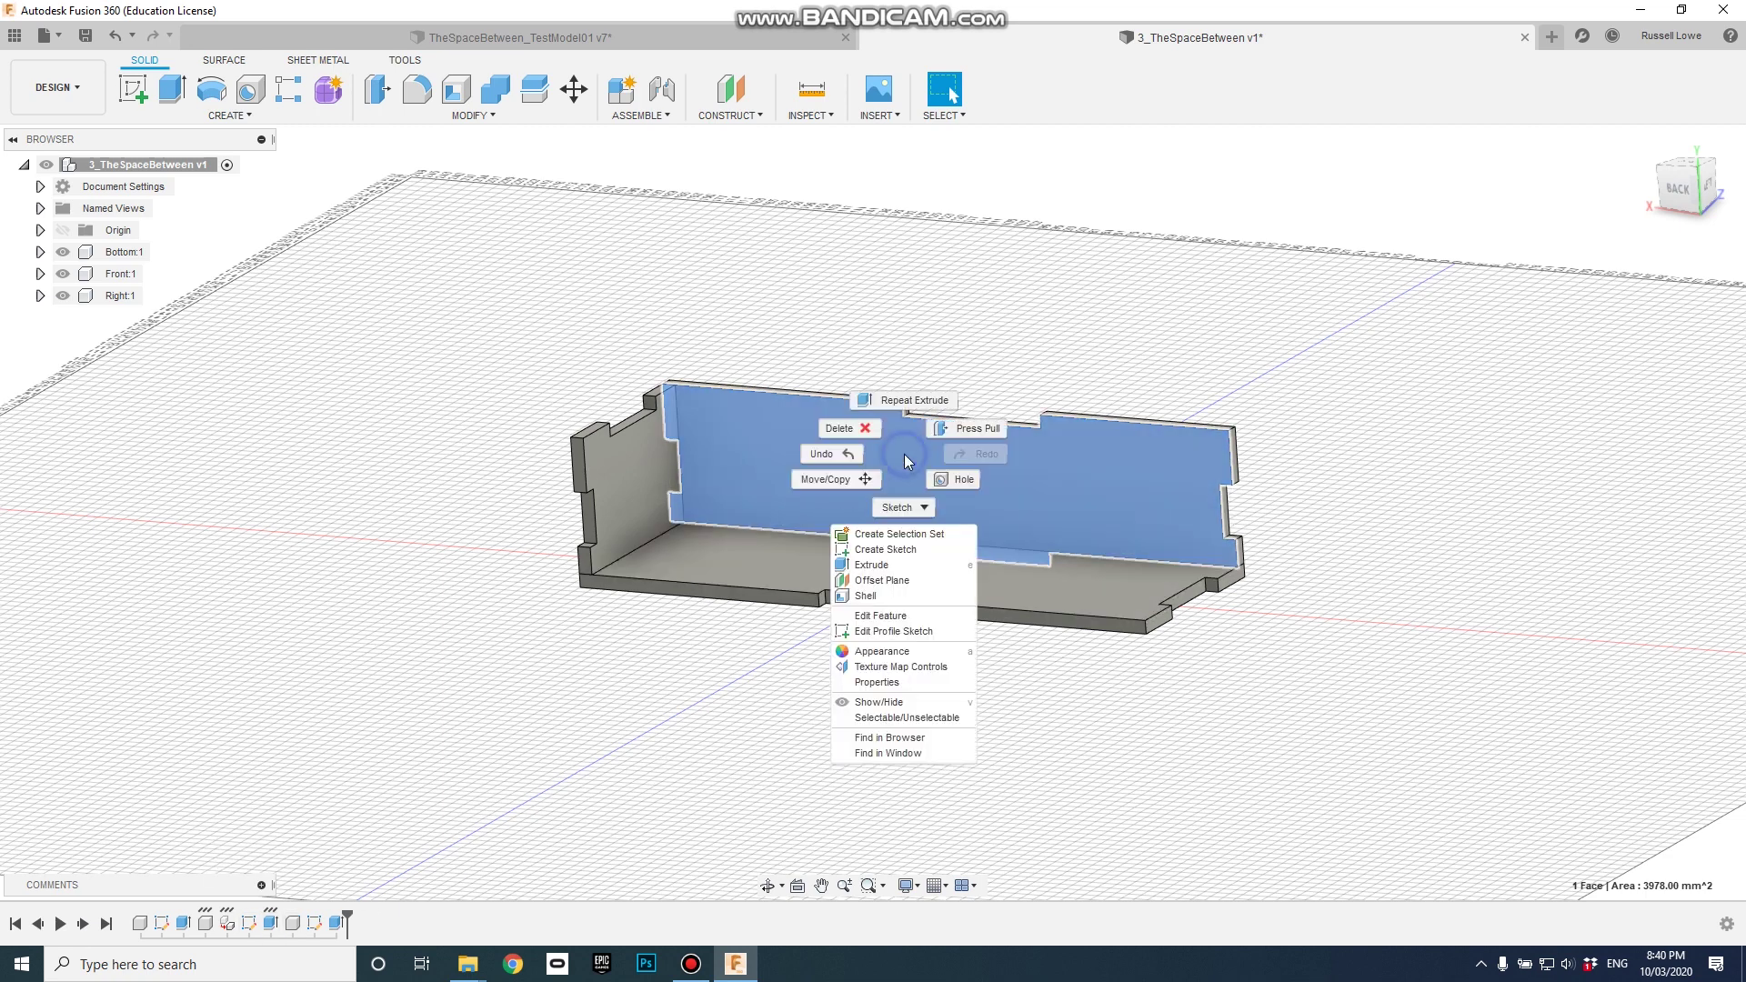
left_click(895, 632)
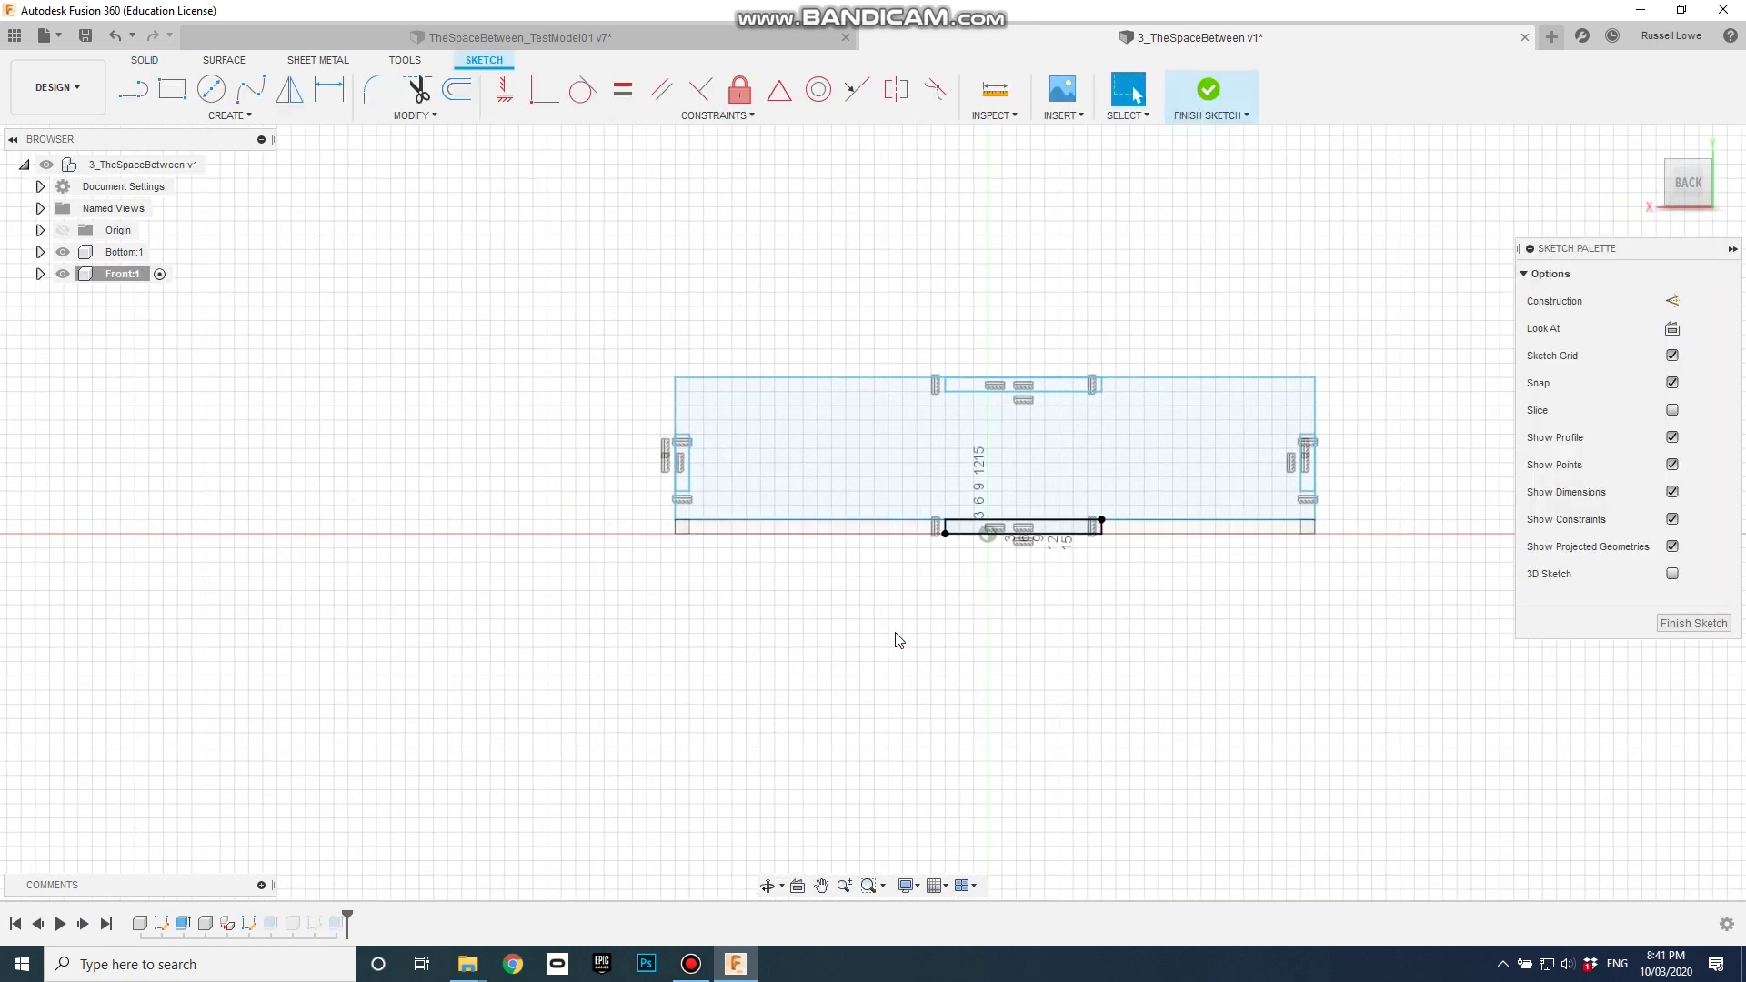
scroll(1360, 541, "down", 2)
scroll(1378, 532, "up", 3)
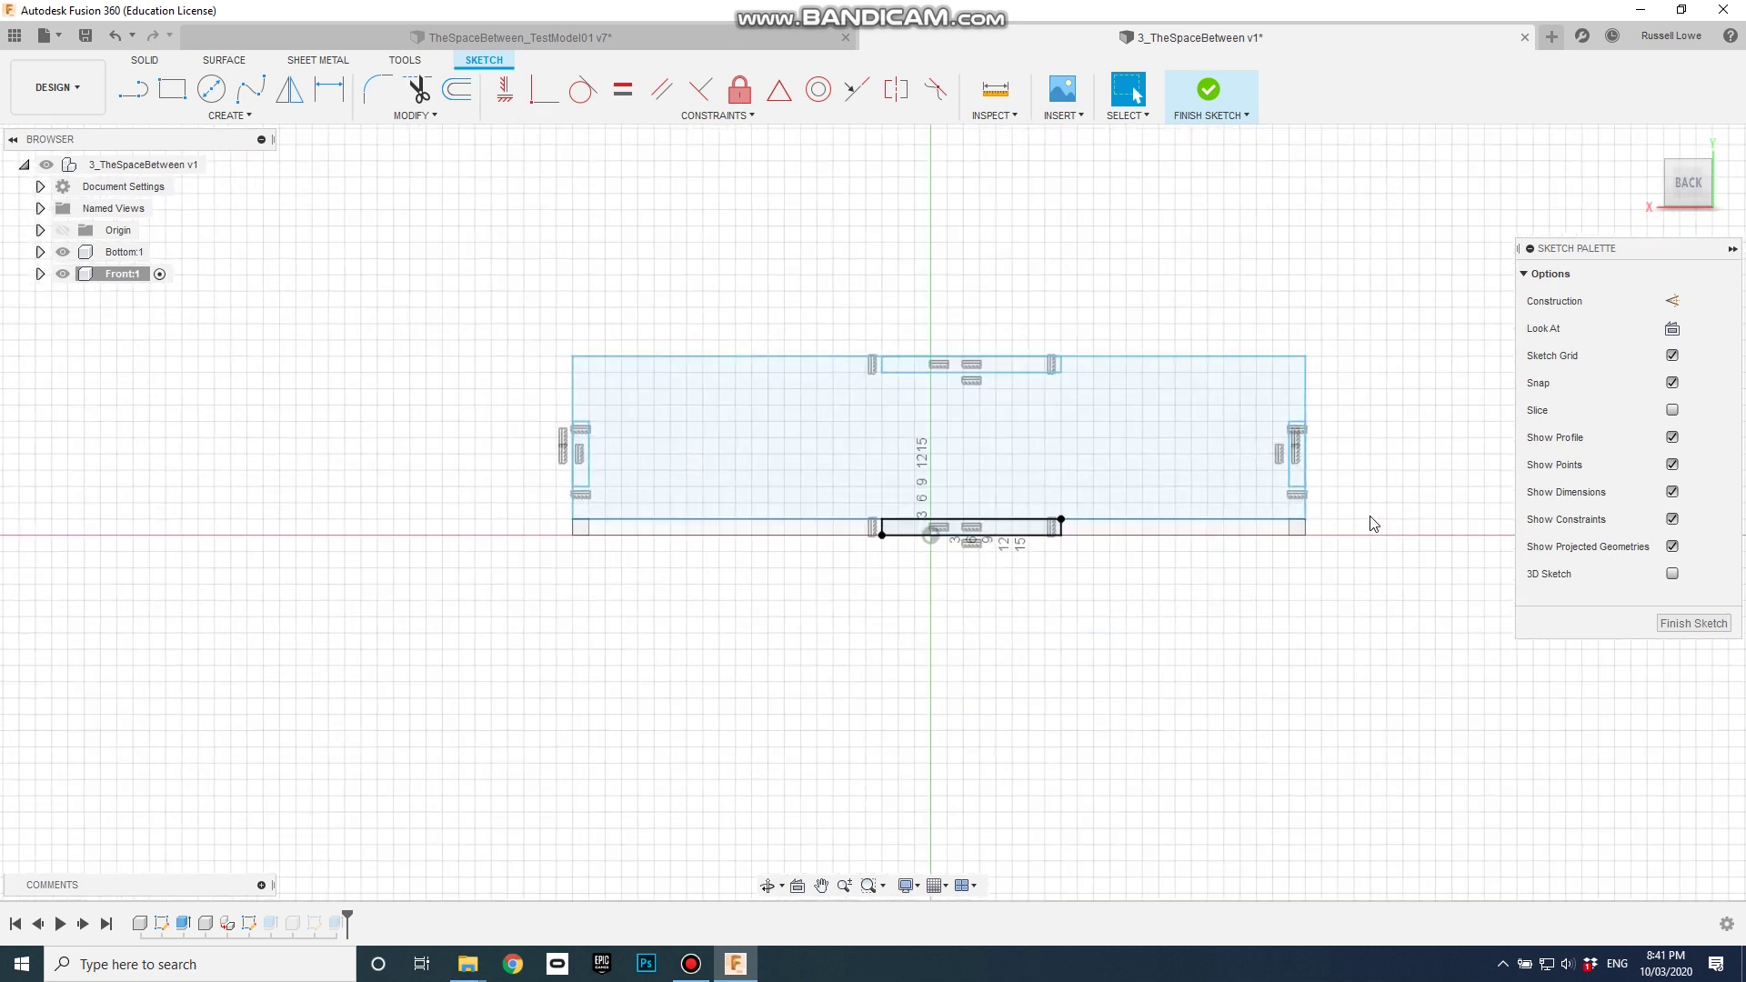
scroll(1367, 519, "up", 1)
Move the top slot's lower edge down and drag its corner out to the right.
left_click_drag(935, 339, 936, 409)
key("Escape")
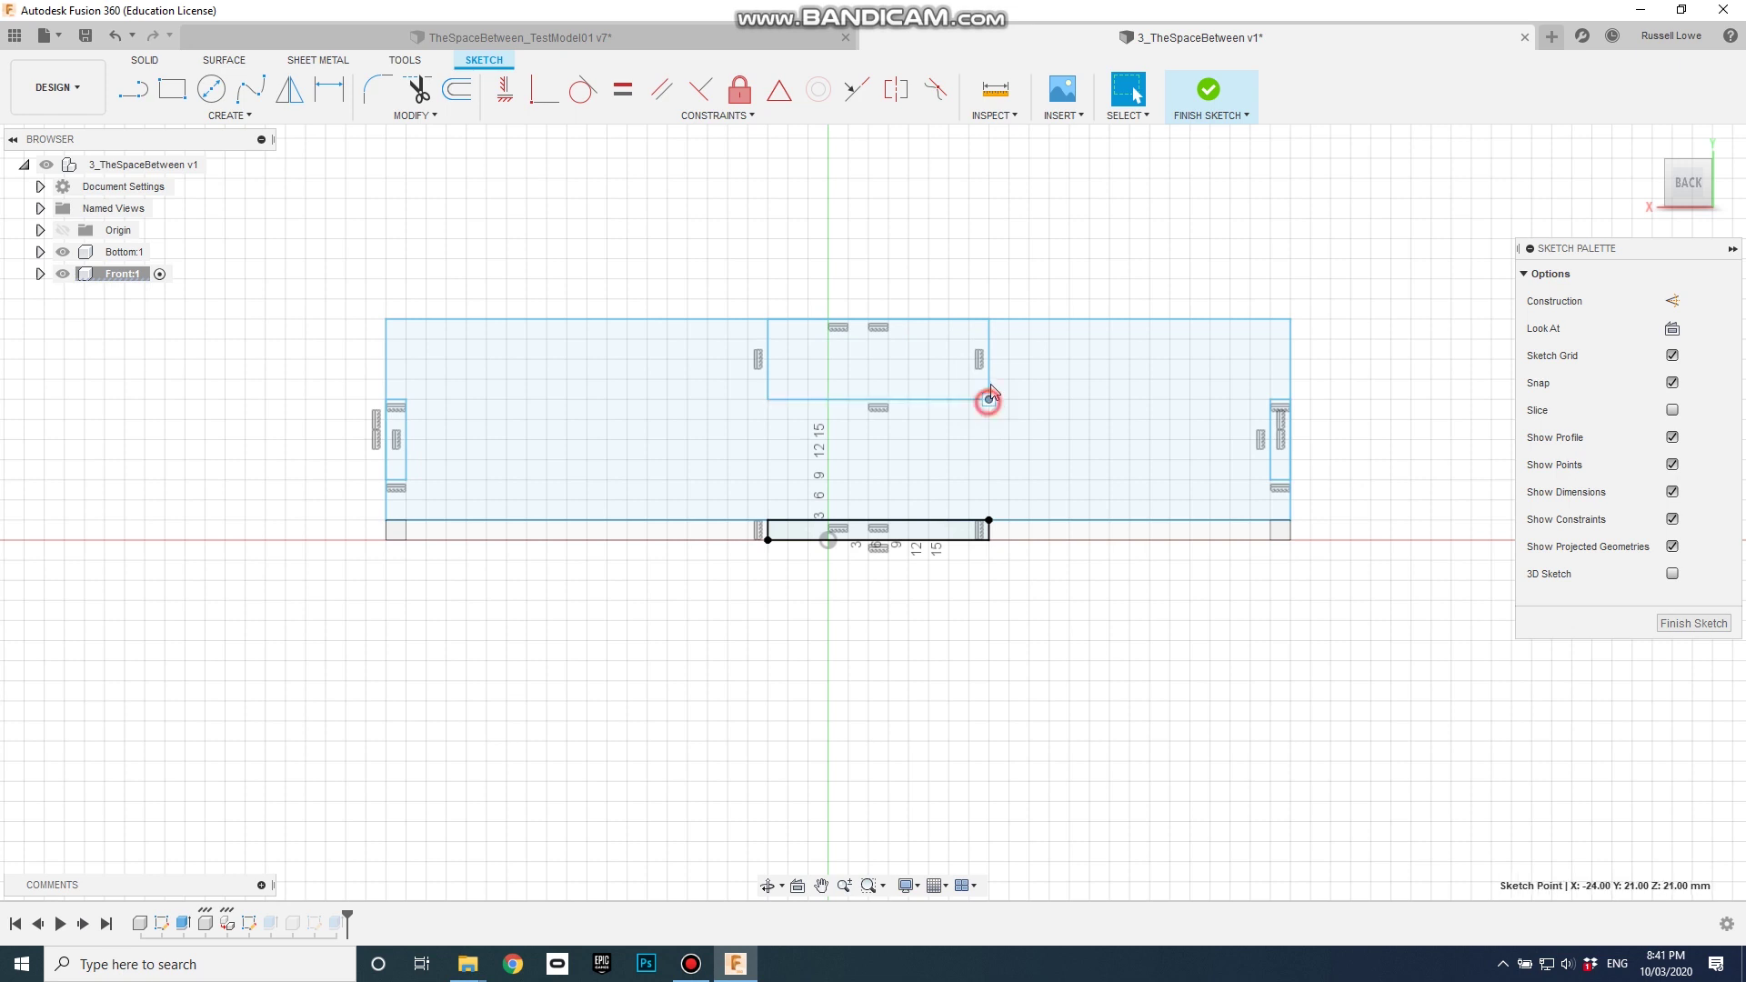
left_click(990, 400)
mouse_move(990, 400)
left_mouse_down()
mouse_move(1212, 397)
mouse_move(1272, 447)
mouse_move(1280, 424)
left_mouse_up()
scroll(1300, 425, "up", 2)
scroll(1302, 427, "up", 3)
left_click(1282, 440)
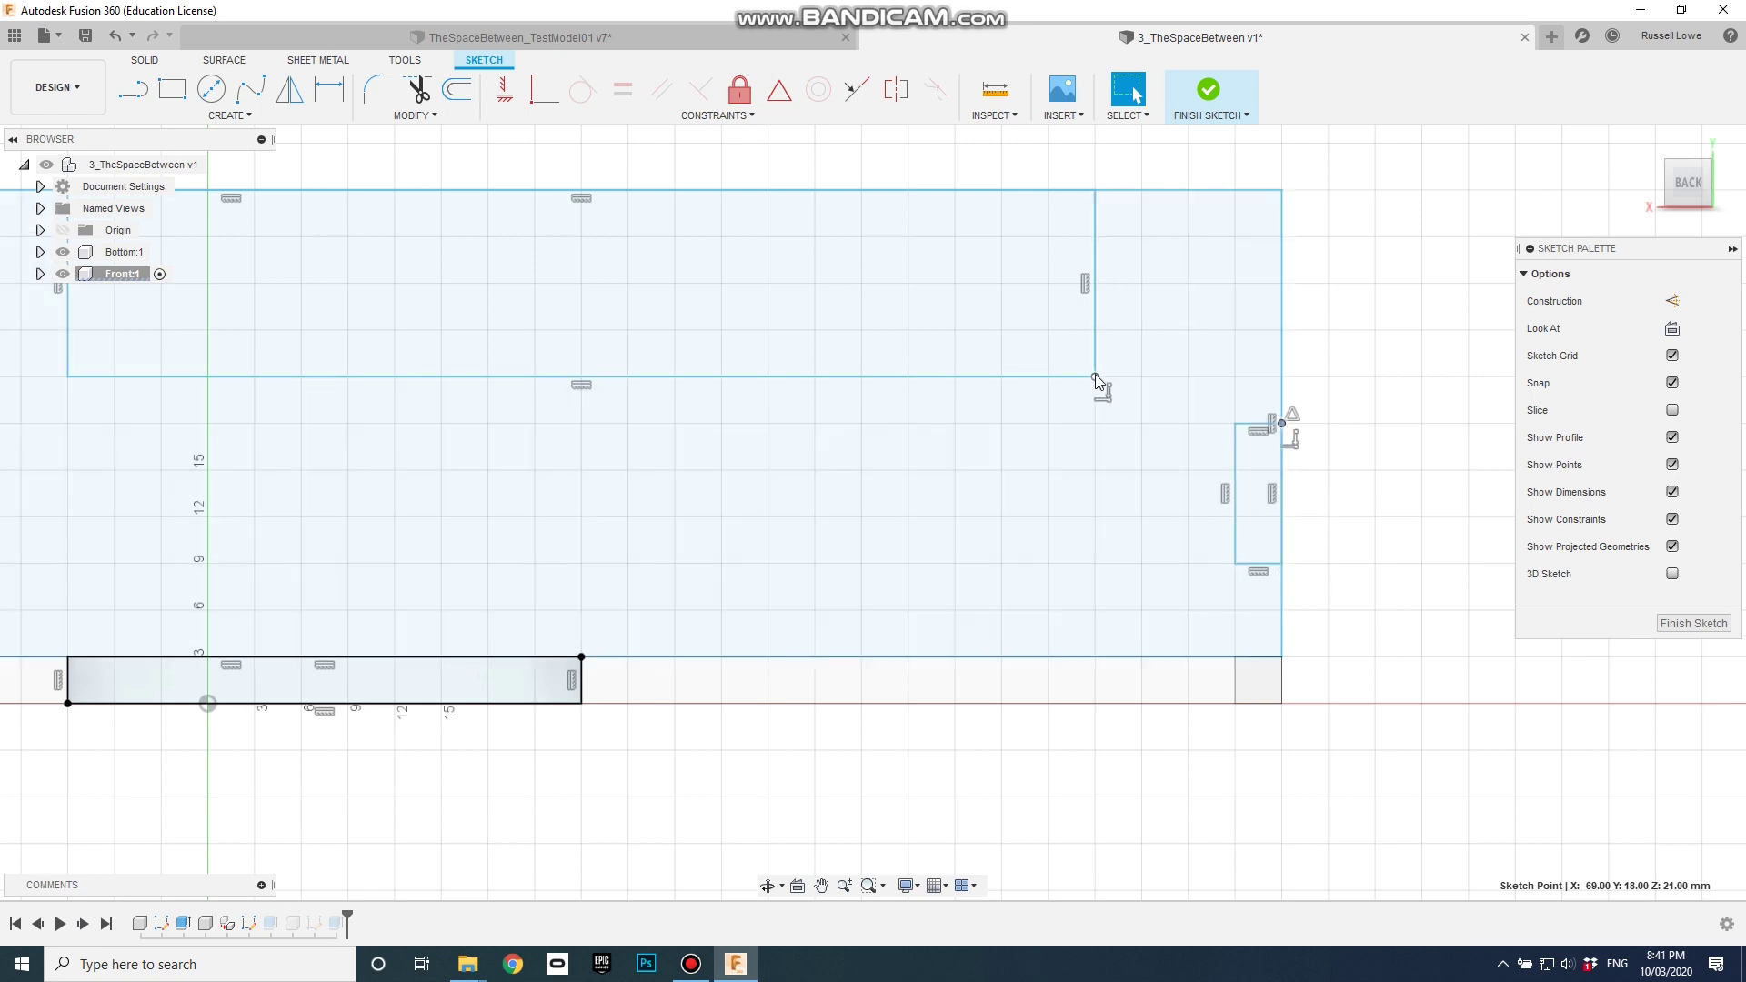
Extend the upper rectangle to the right edge and lengthen the small side slot downward.
left_click_drag(1096, 378, 1282, 377)
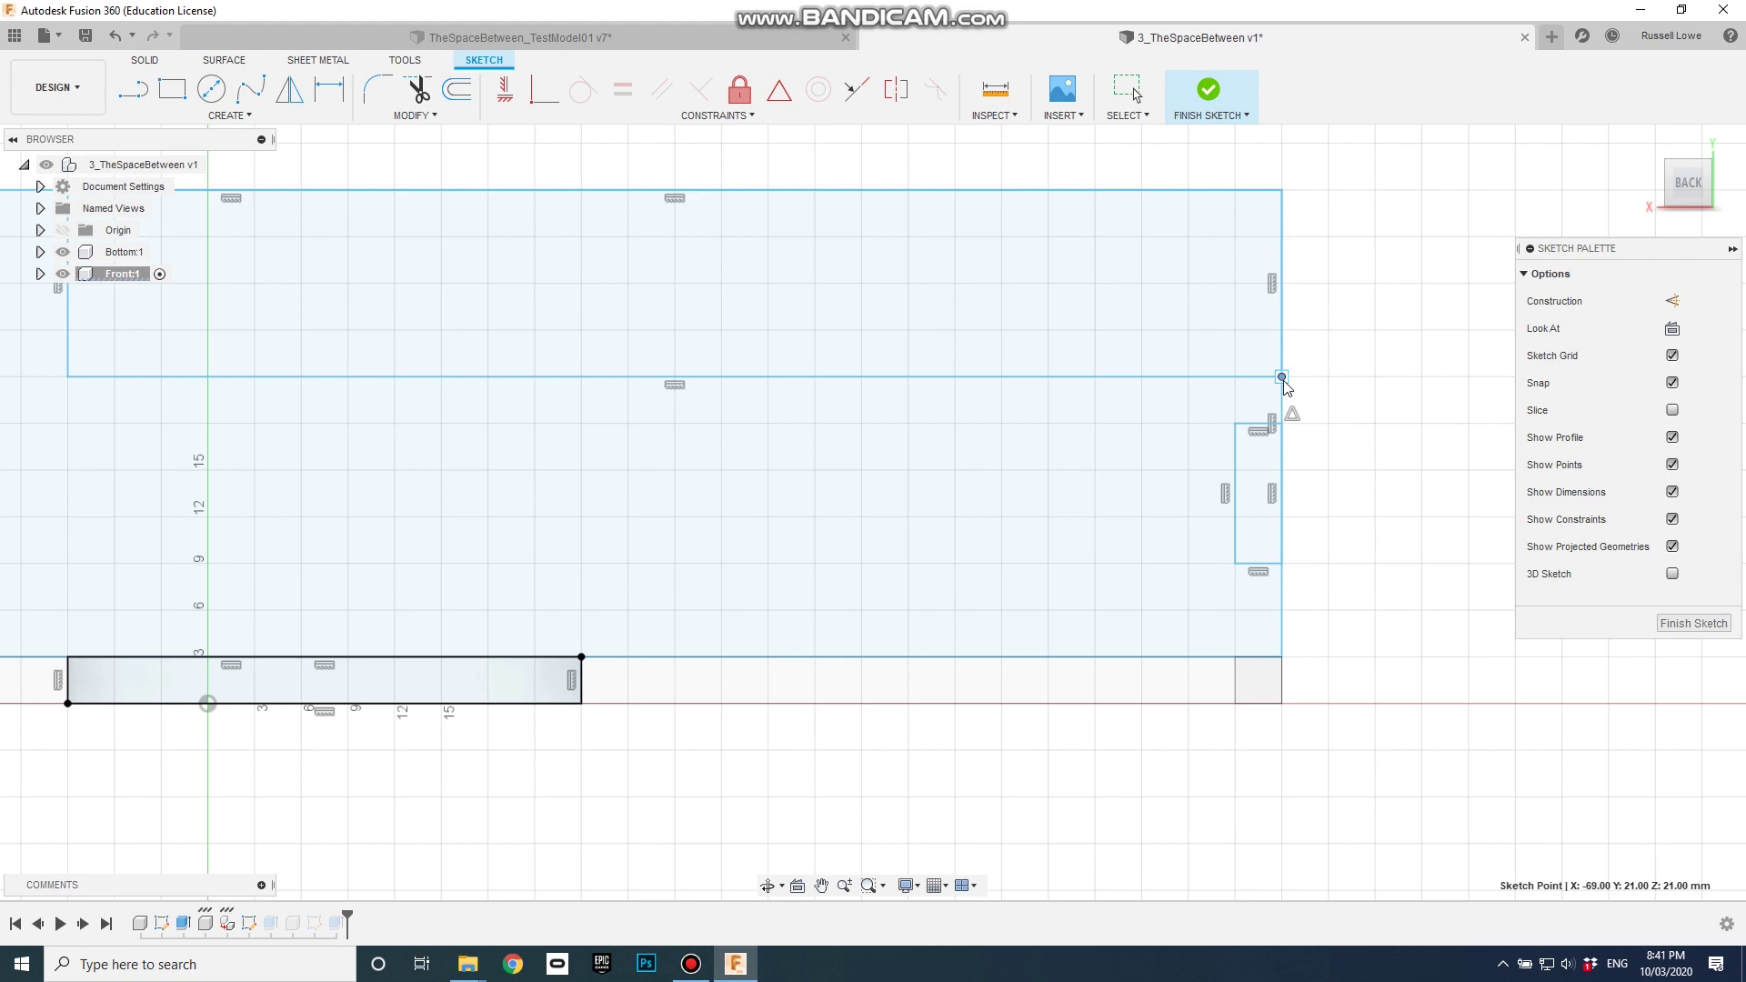
scroll(1126, 498, "down", 2)
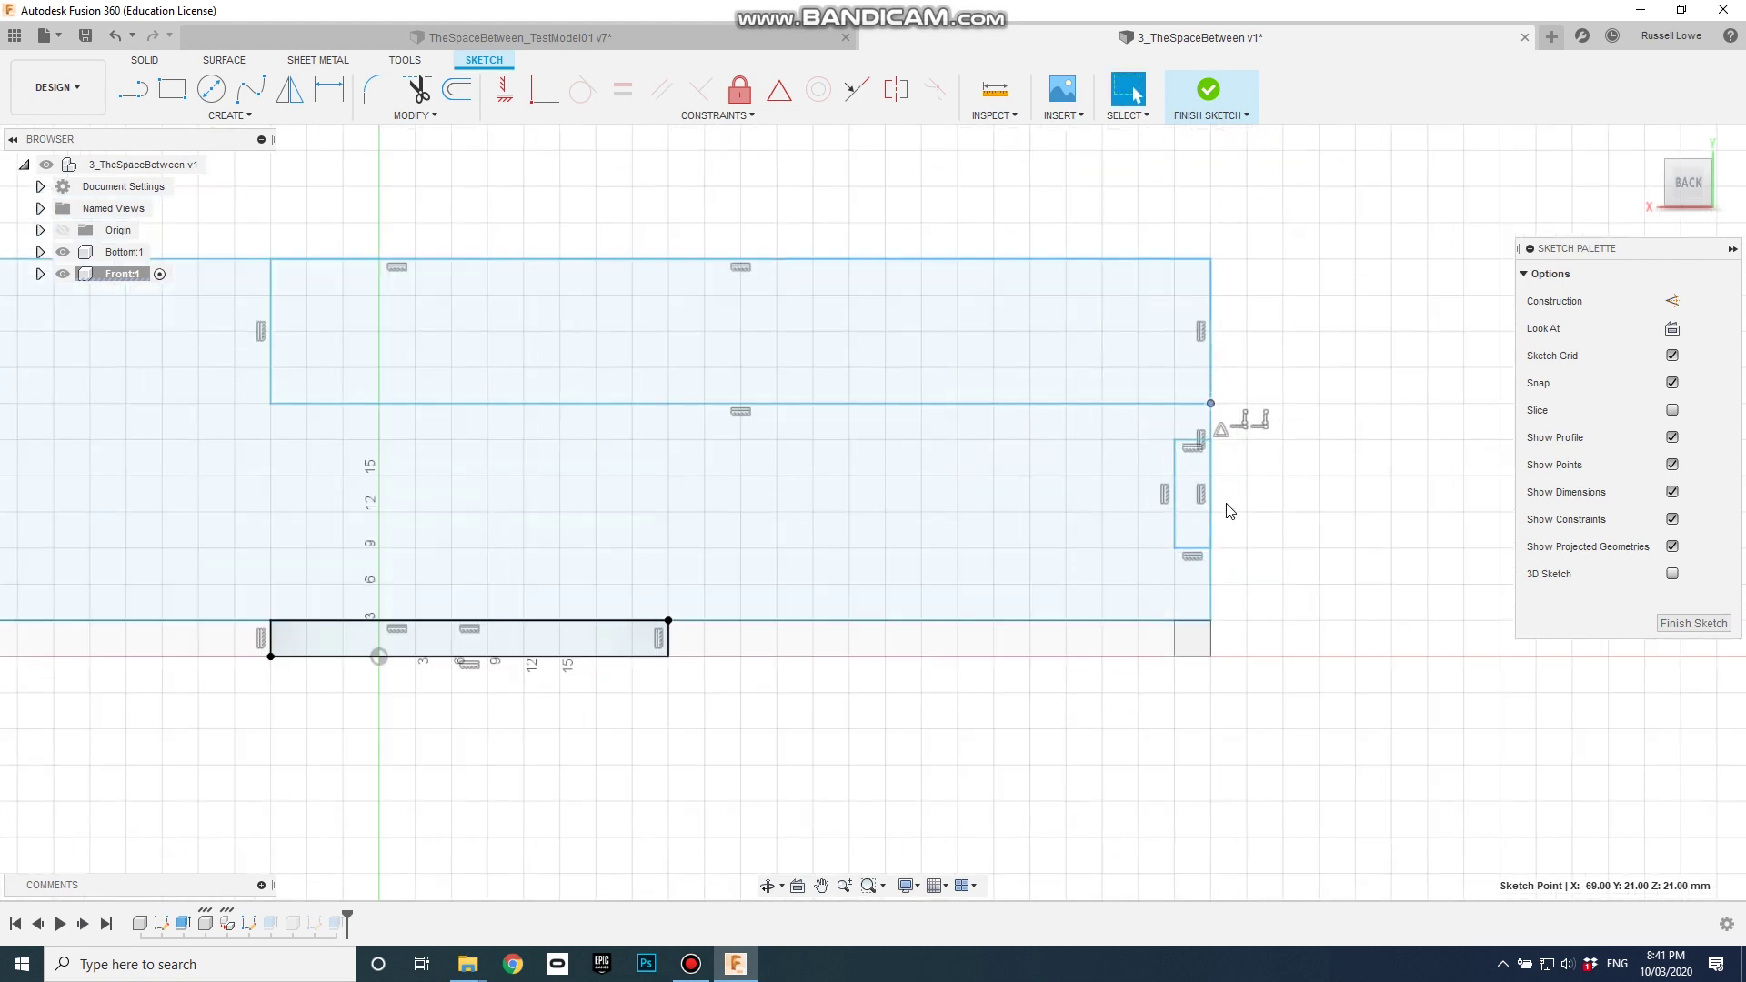
scroll(1229, 511, "up", 2)
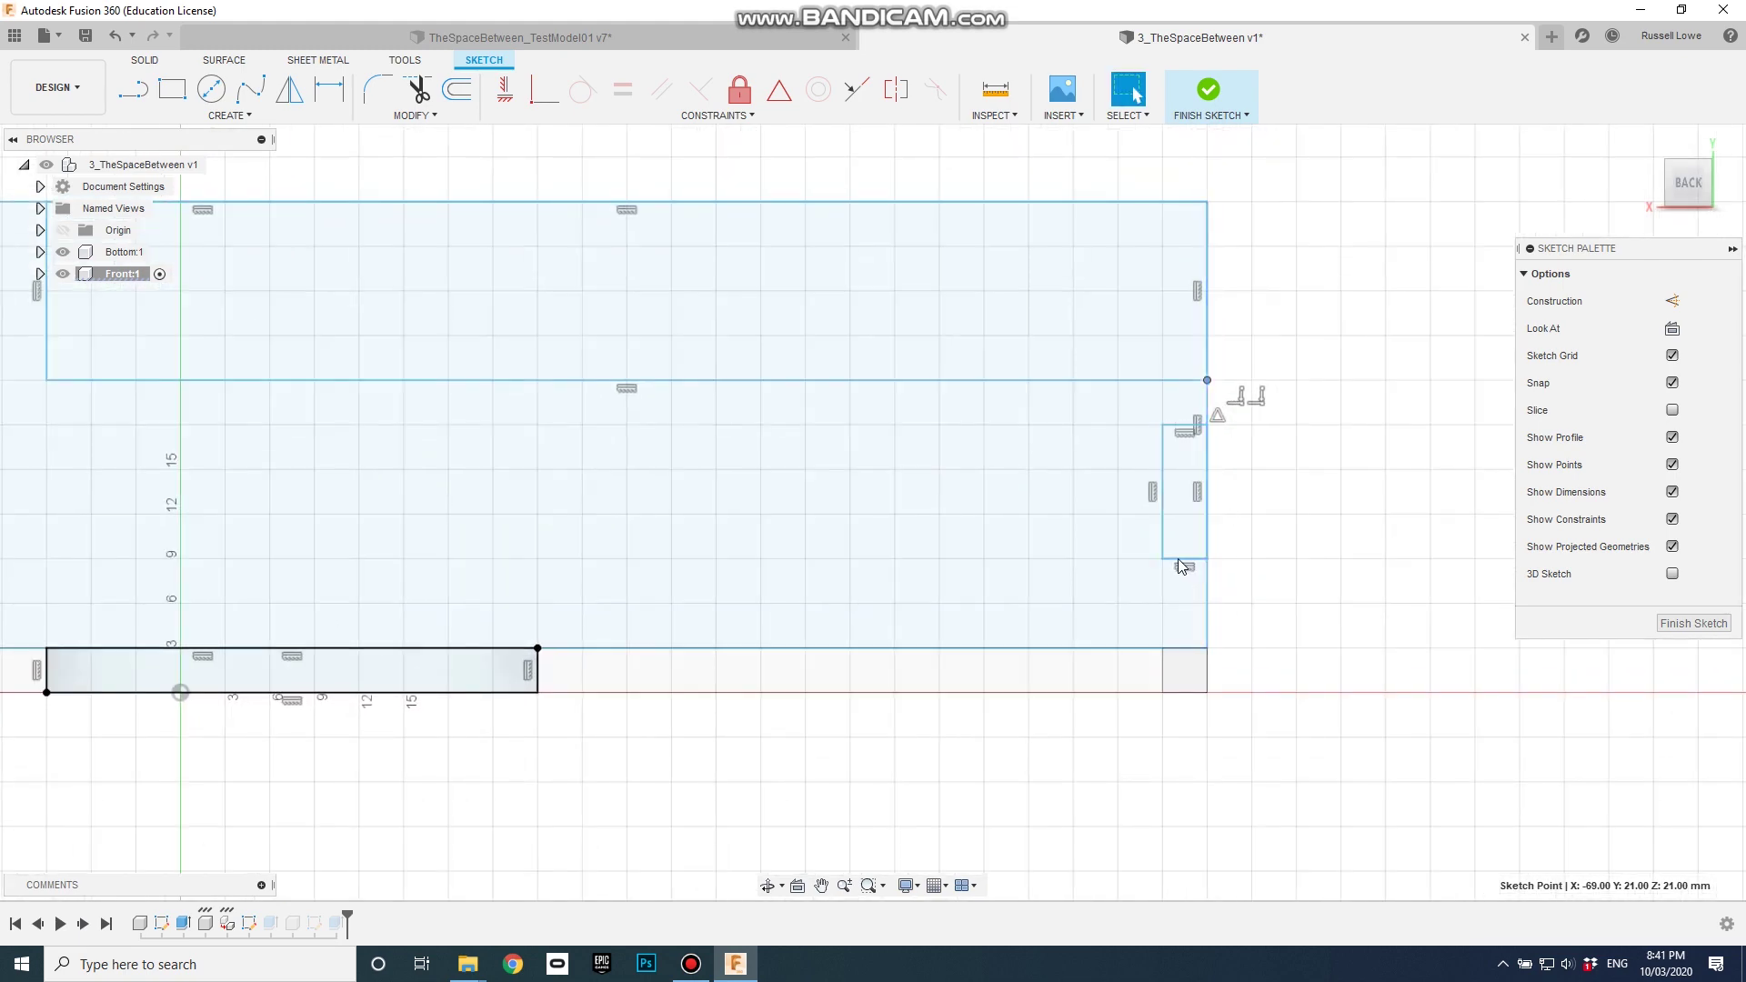
mouse_move(1180, 559)
left_mouse_down()
mouse_move(1188, 604)
mouse_move(1207, 581)
mouse_move(1206, 603)
left_mouse_up()
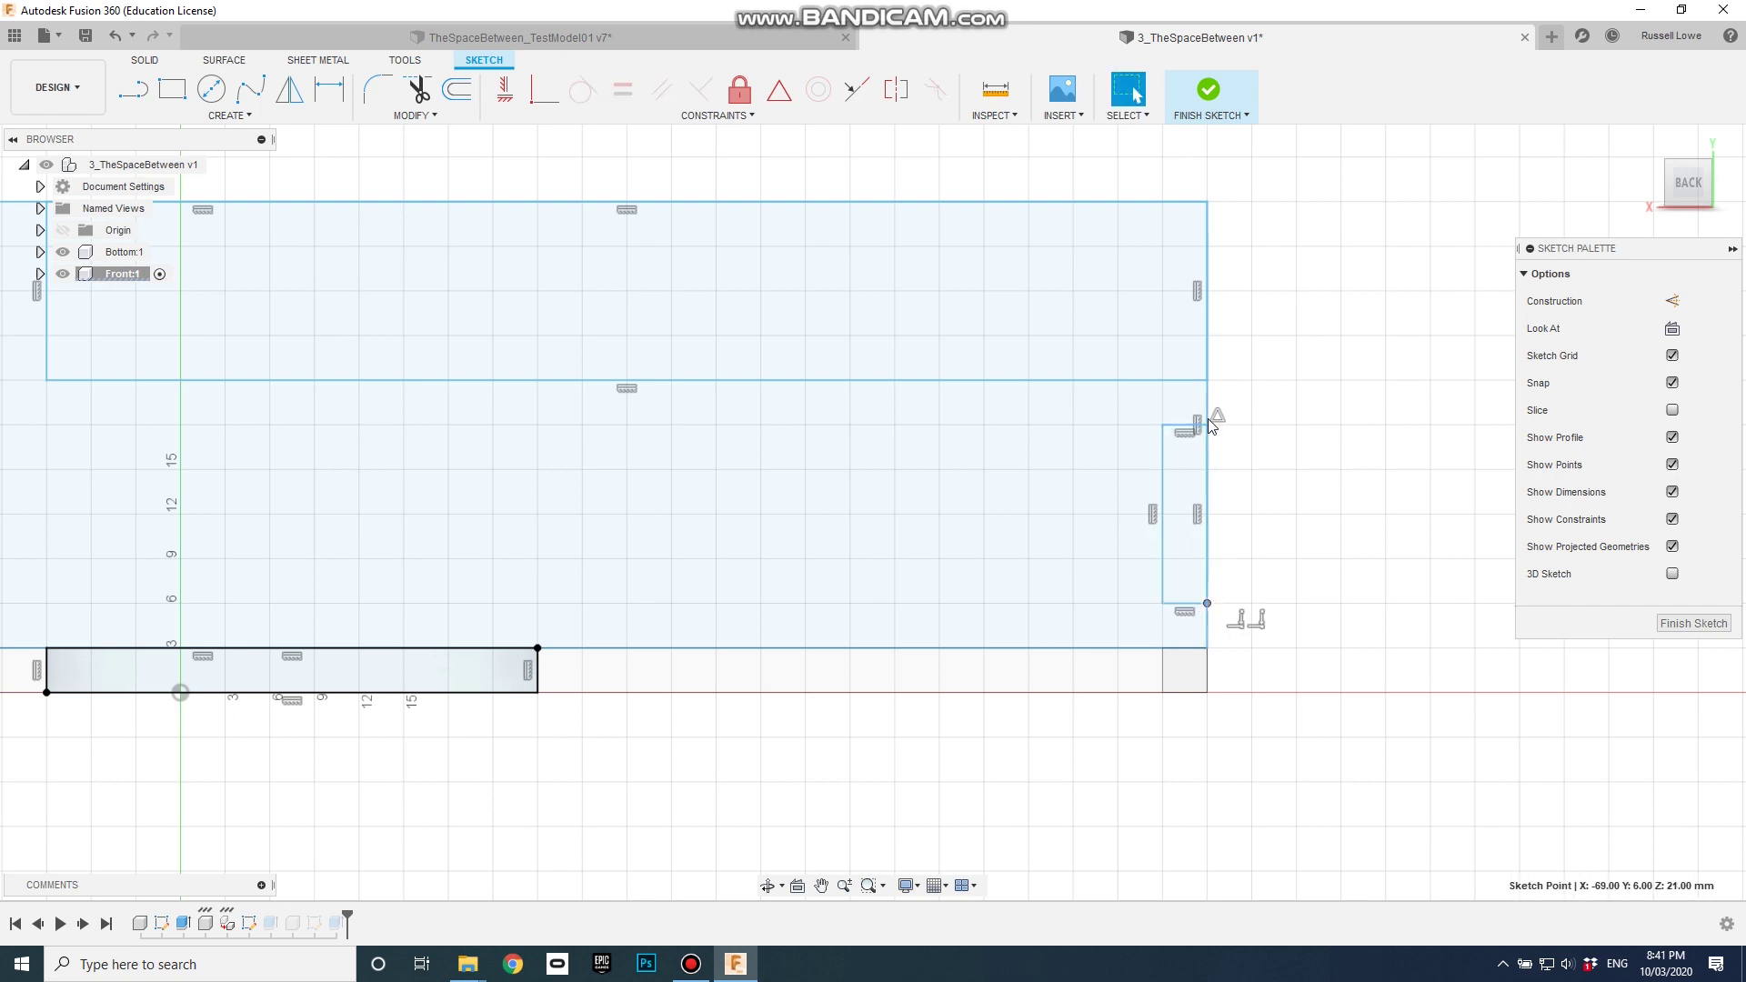
scroll(1228, 532, "down", 2)
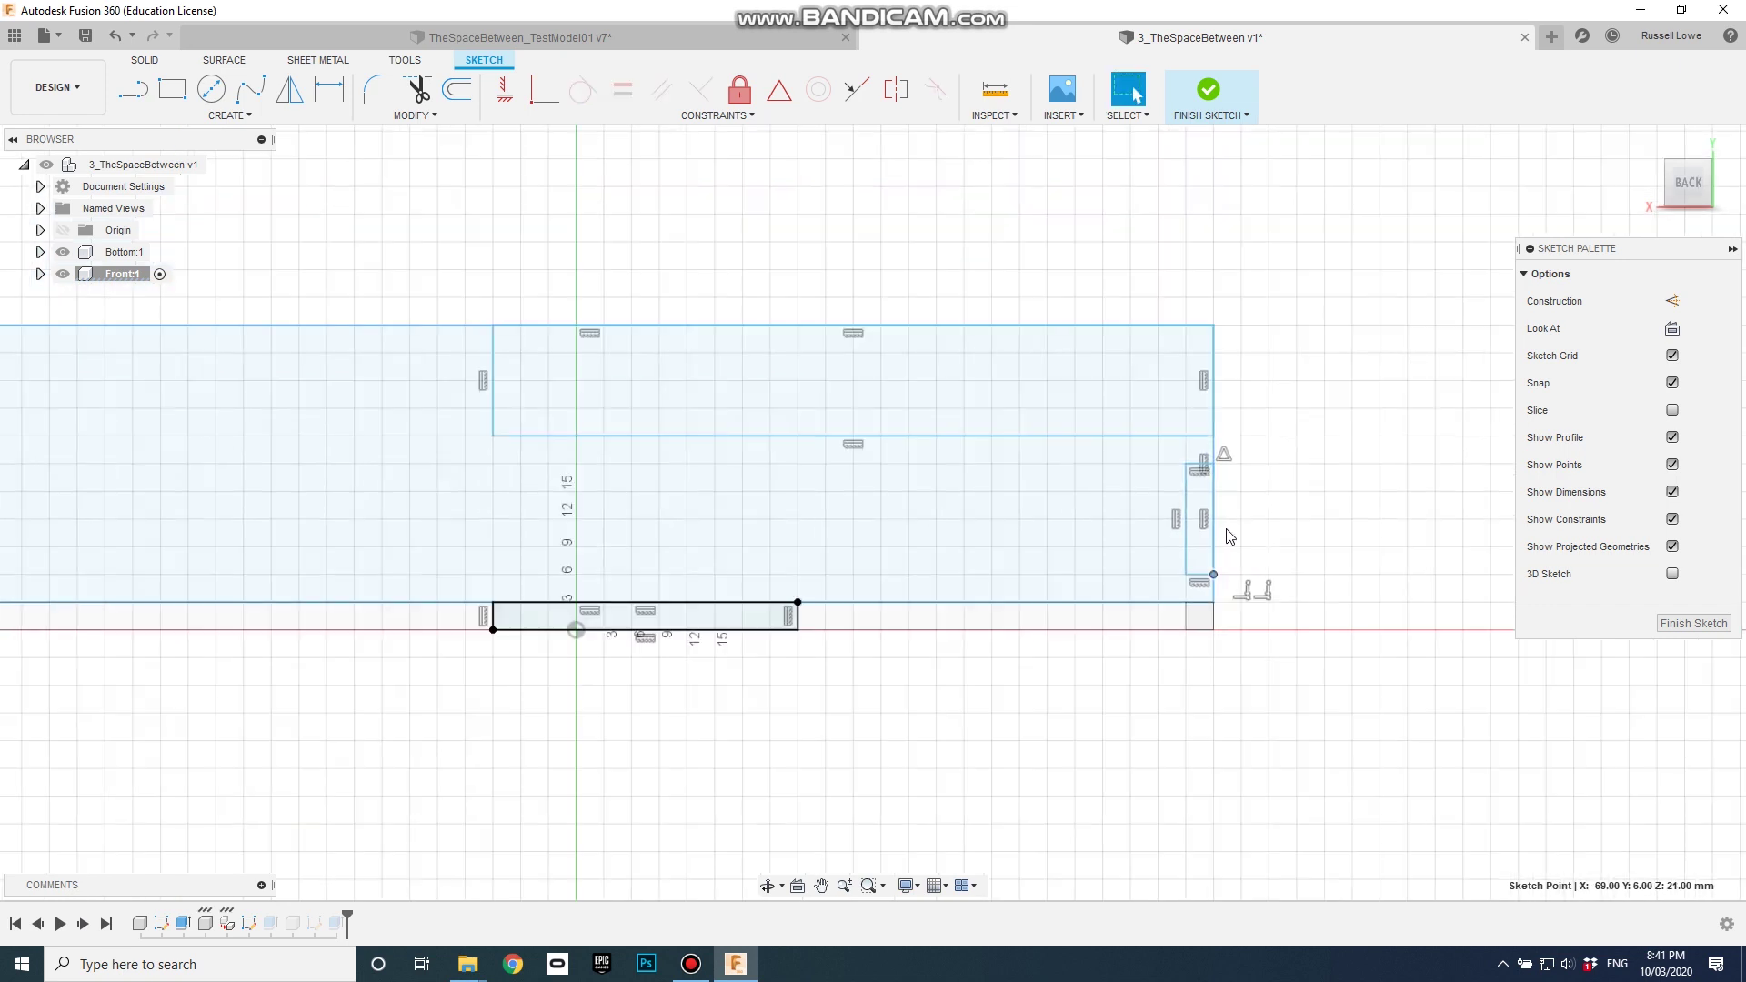
scroll(1230, 537, "down", 1)
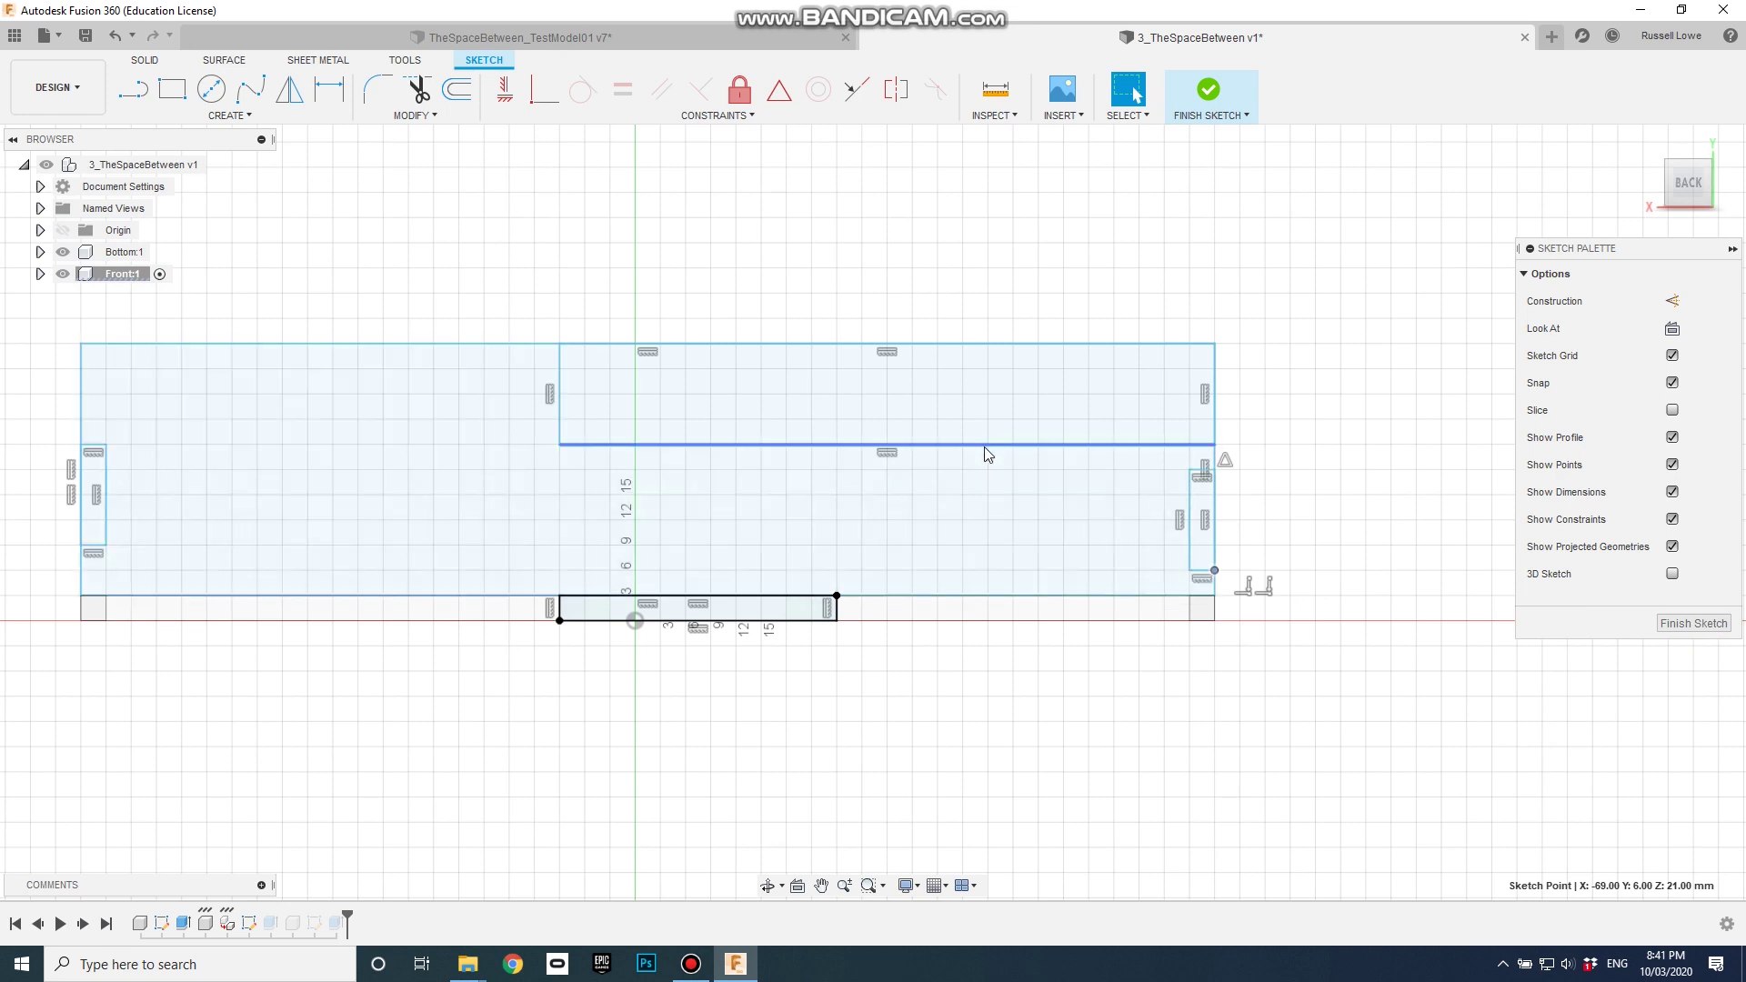
Draw an 18 × 3 mm rectangle under the step, then finish the Front sketch.
left_click(181, 100)
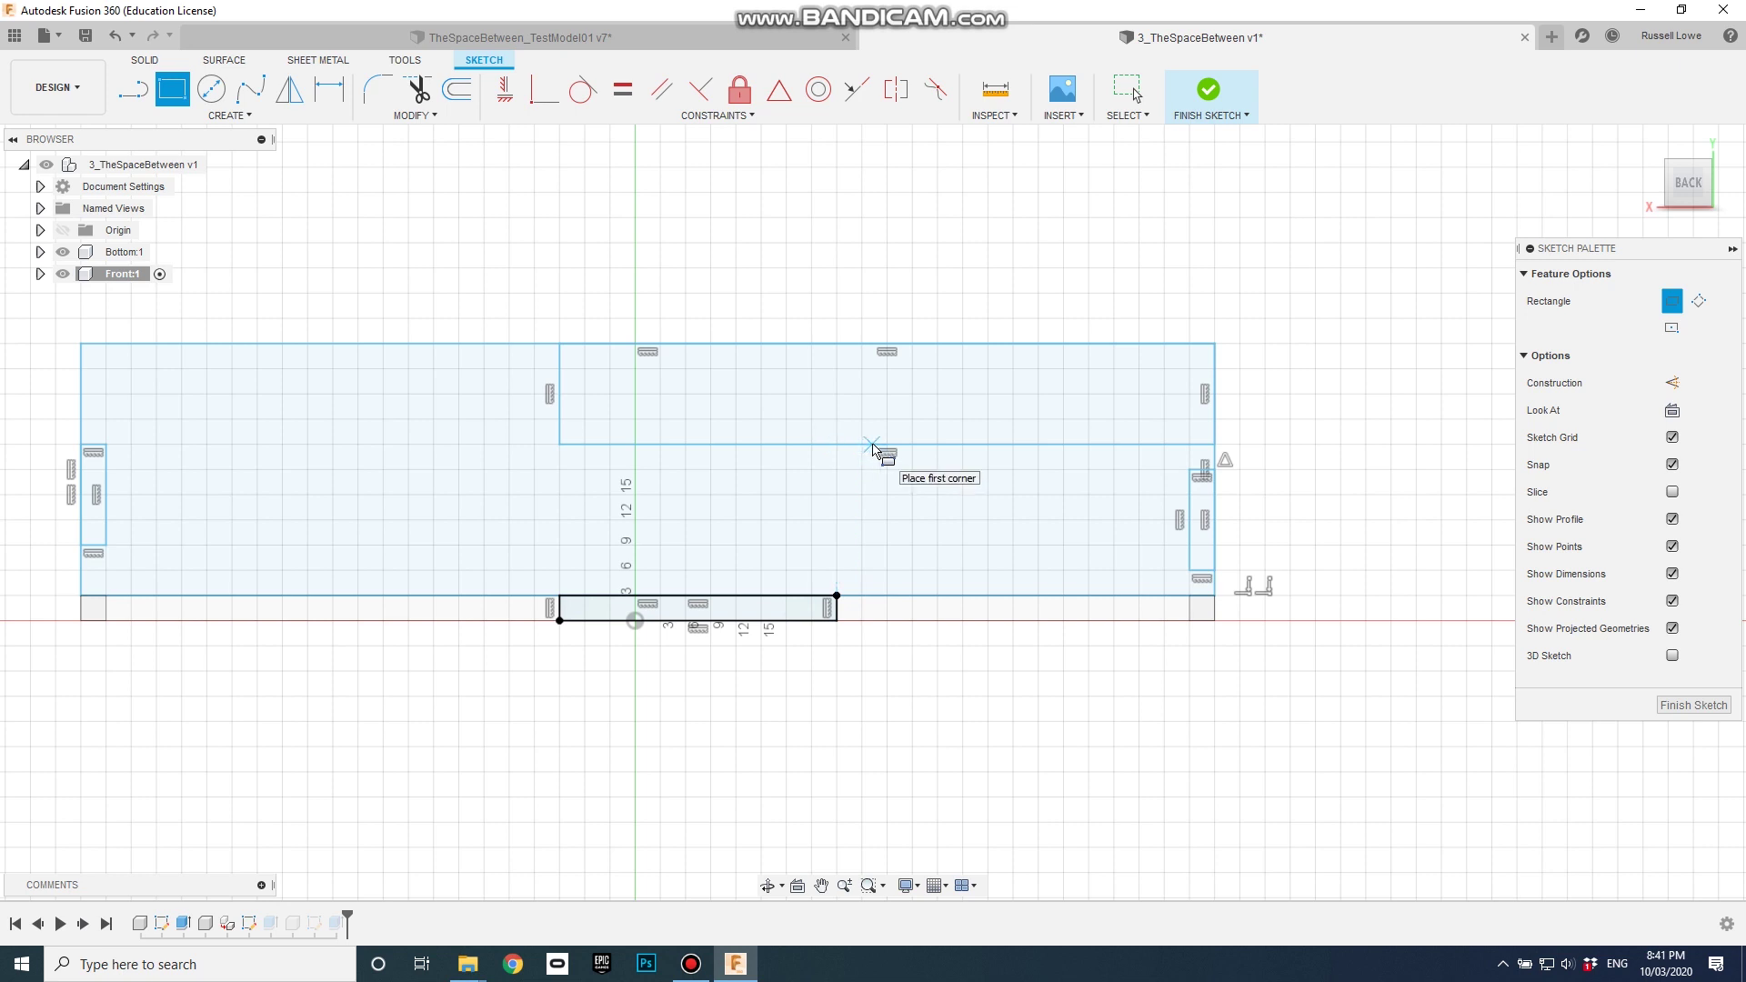
left_click(862, 445)
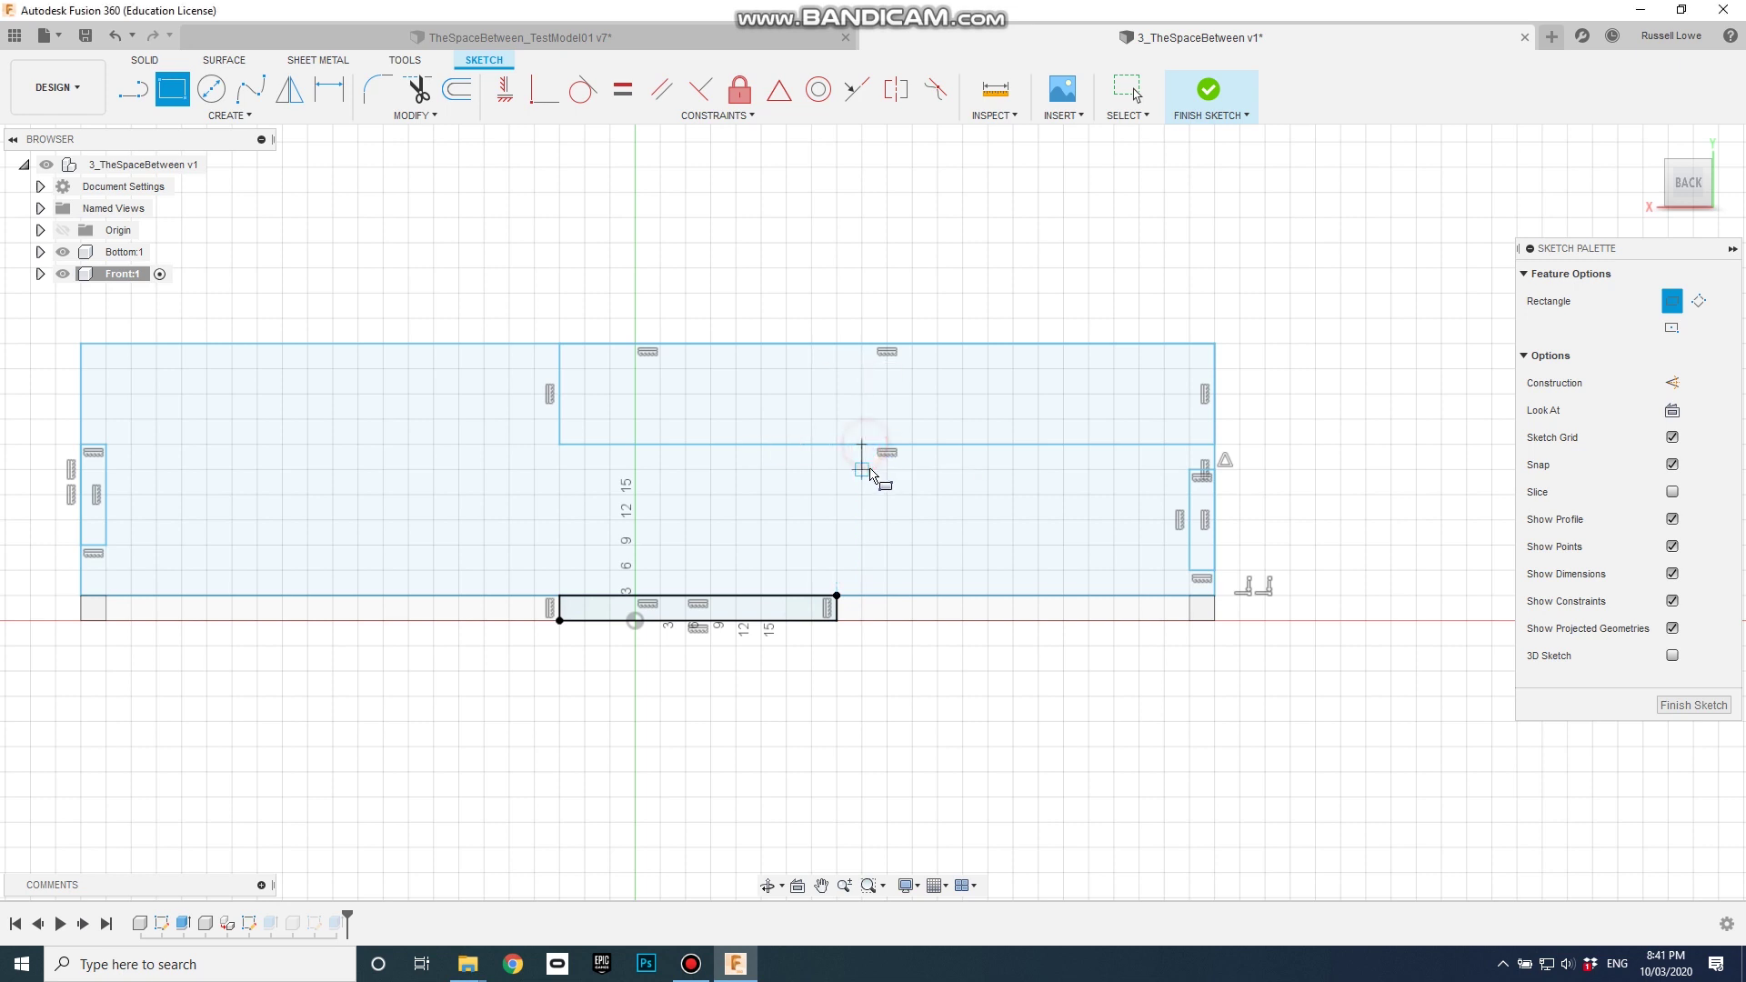
left_click(1013, 470)
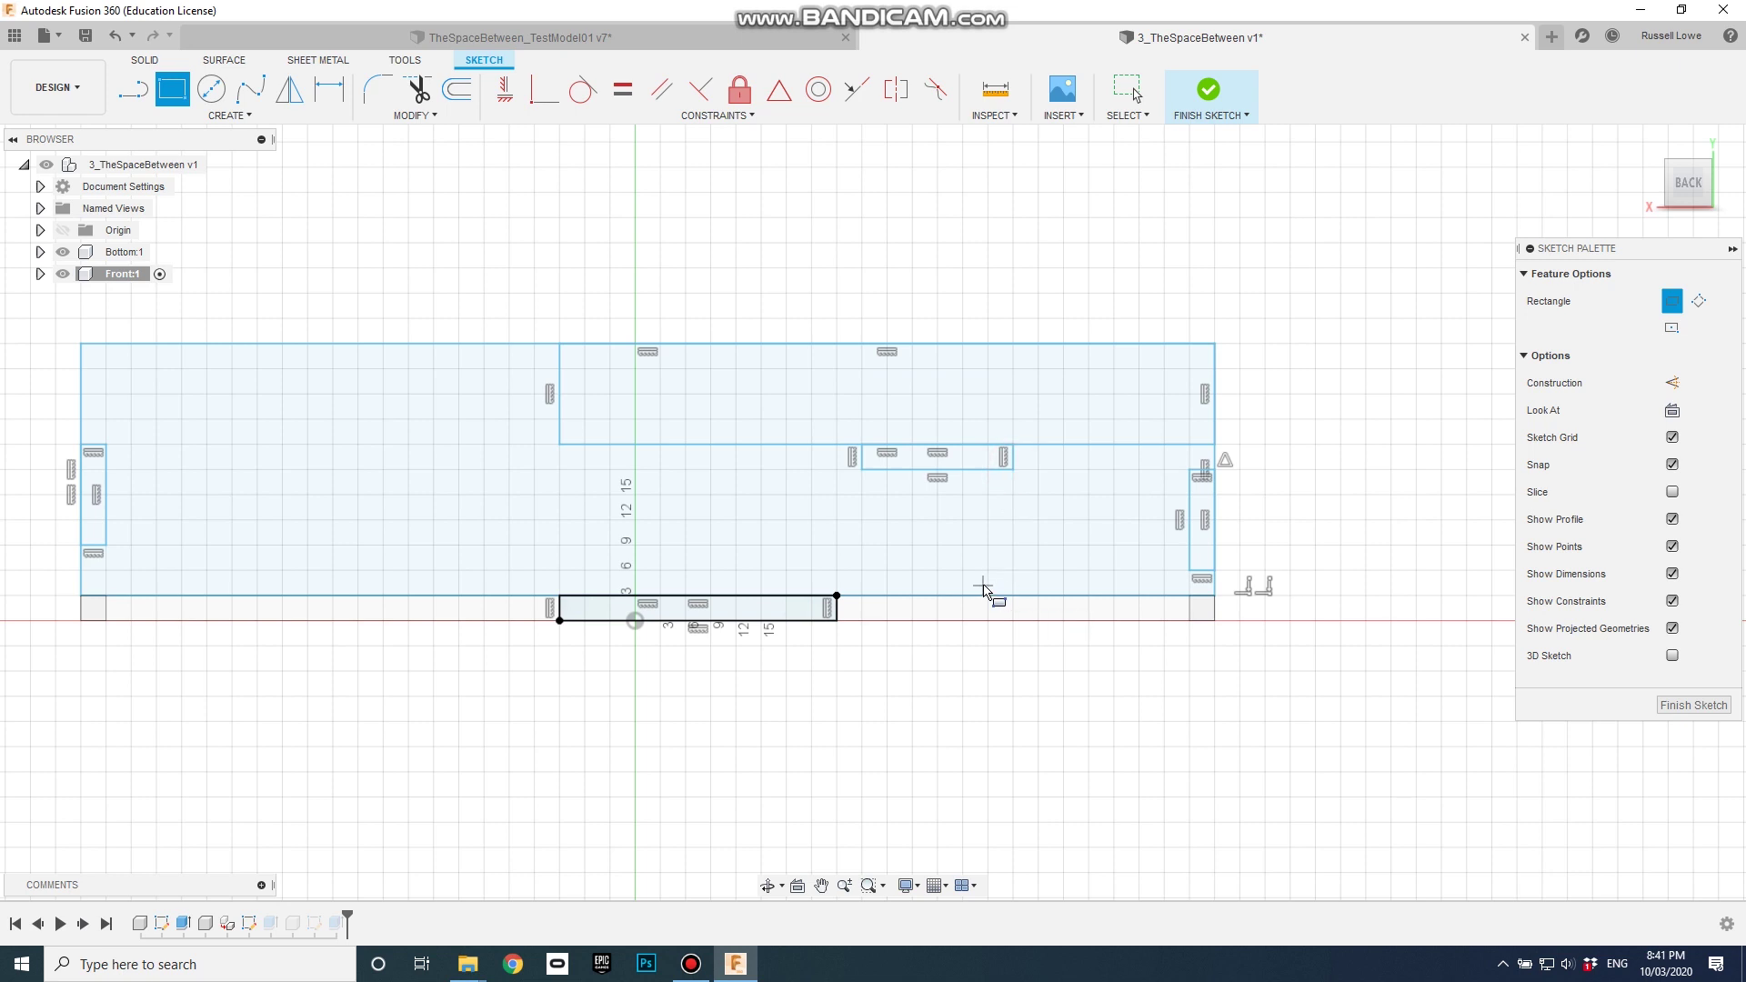
left_click(1219, 102)
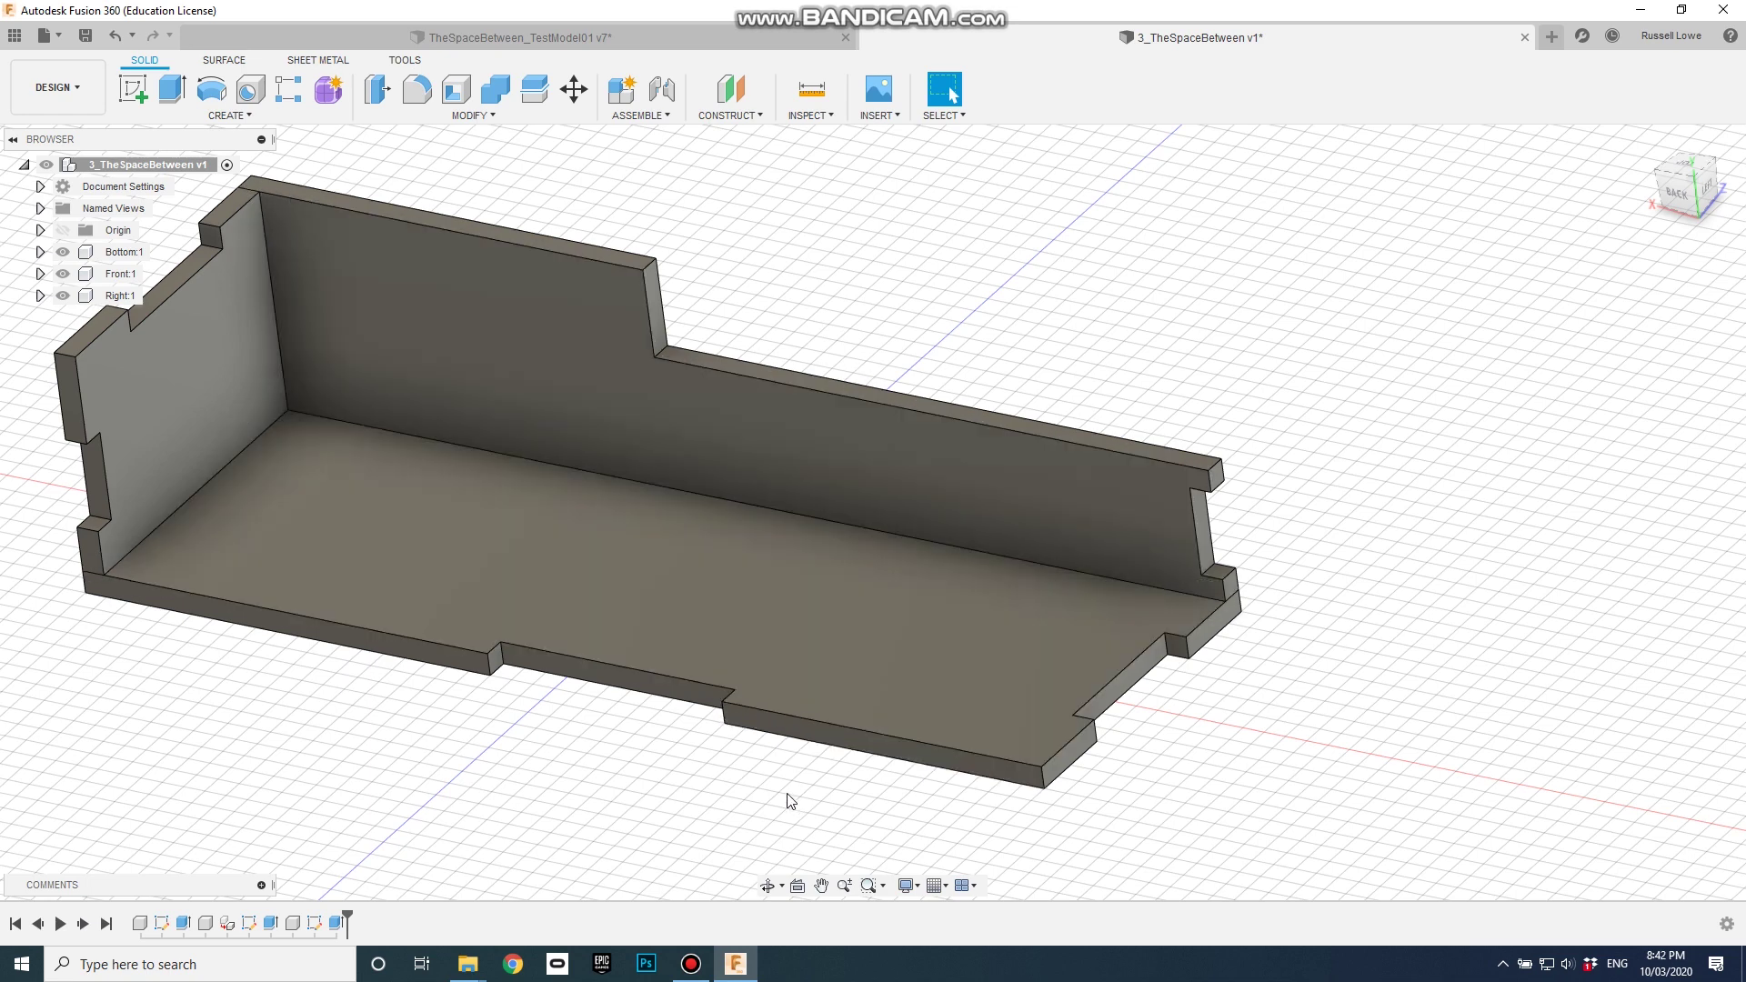
Edit the Front extrusion to leave out the new slot profile, keeping 2 profiles at 3 mm.
right_click(783, 436)
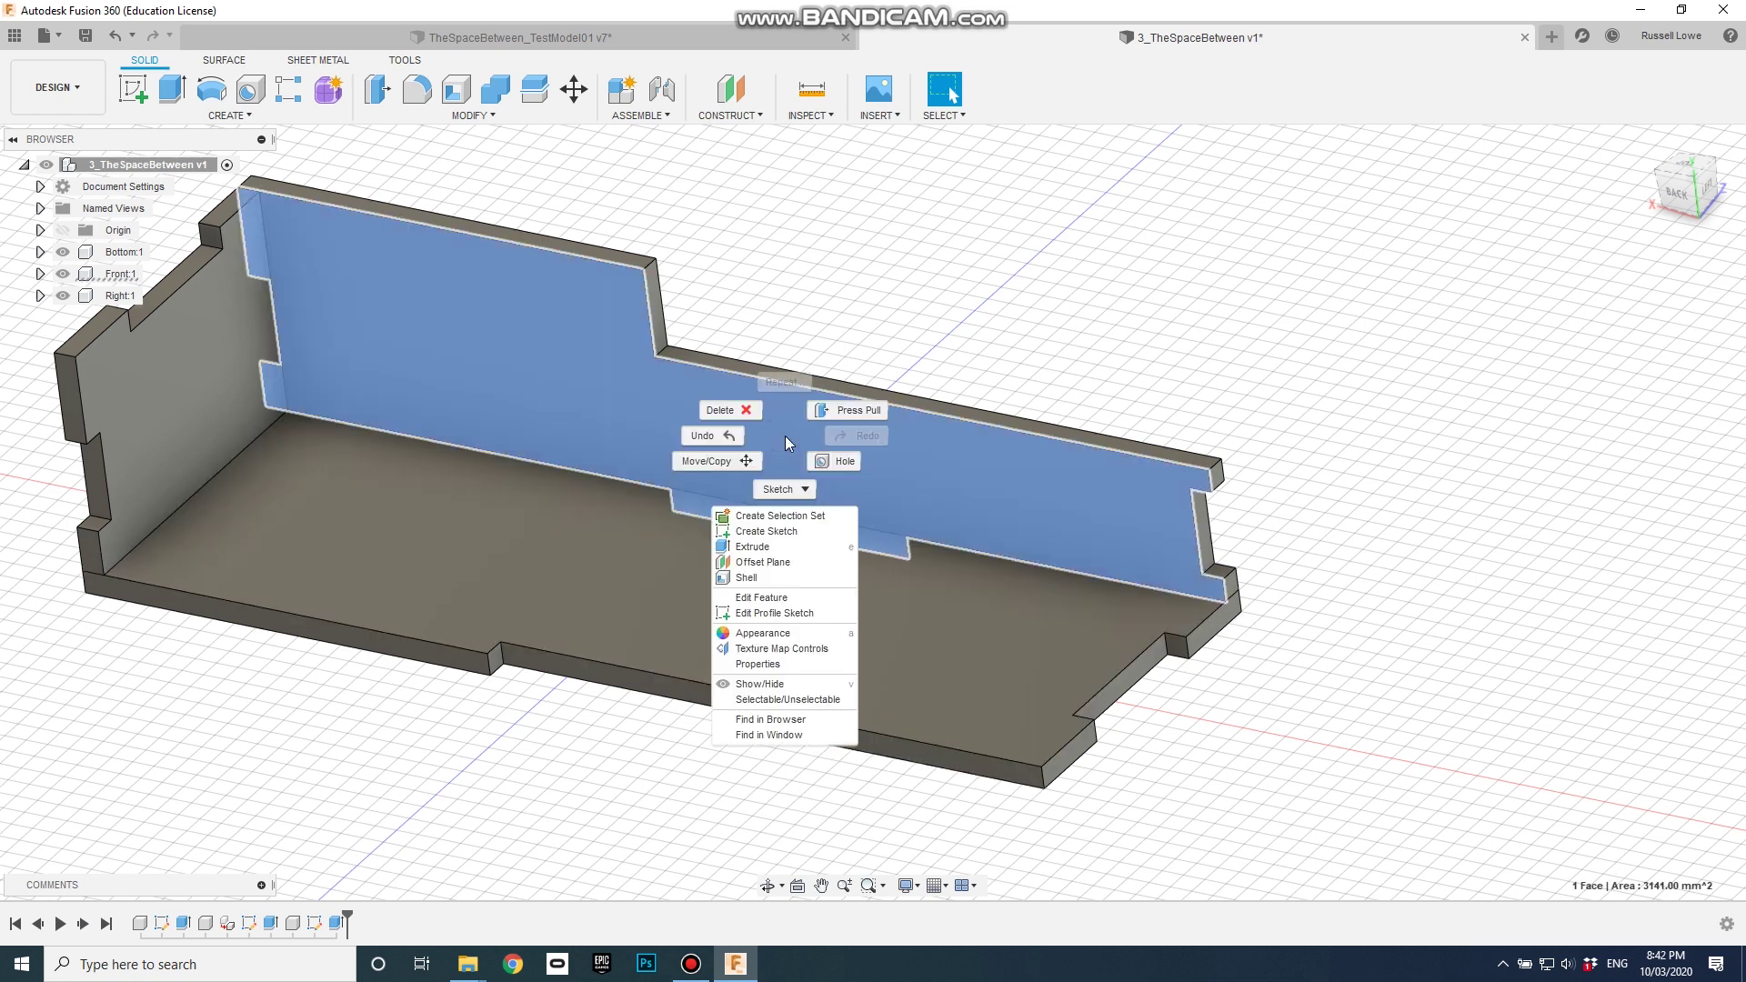
left_click(773, 598)
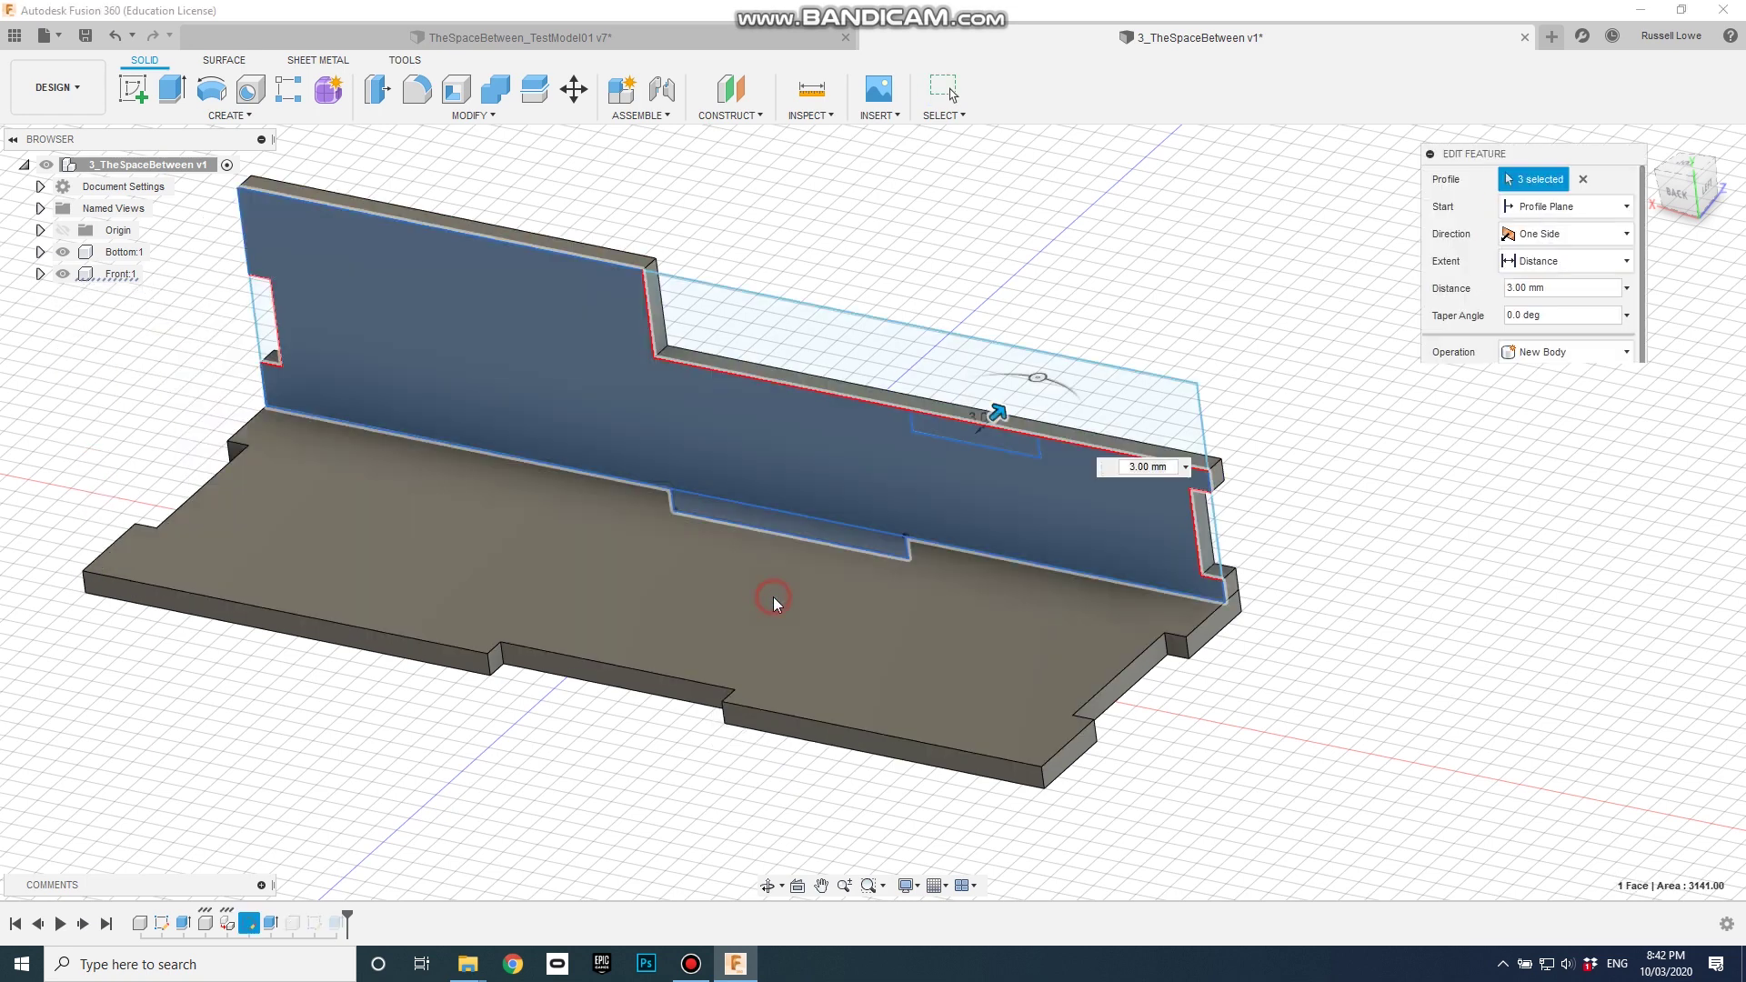
left_click(1025, 444)
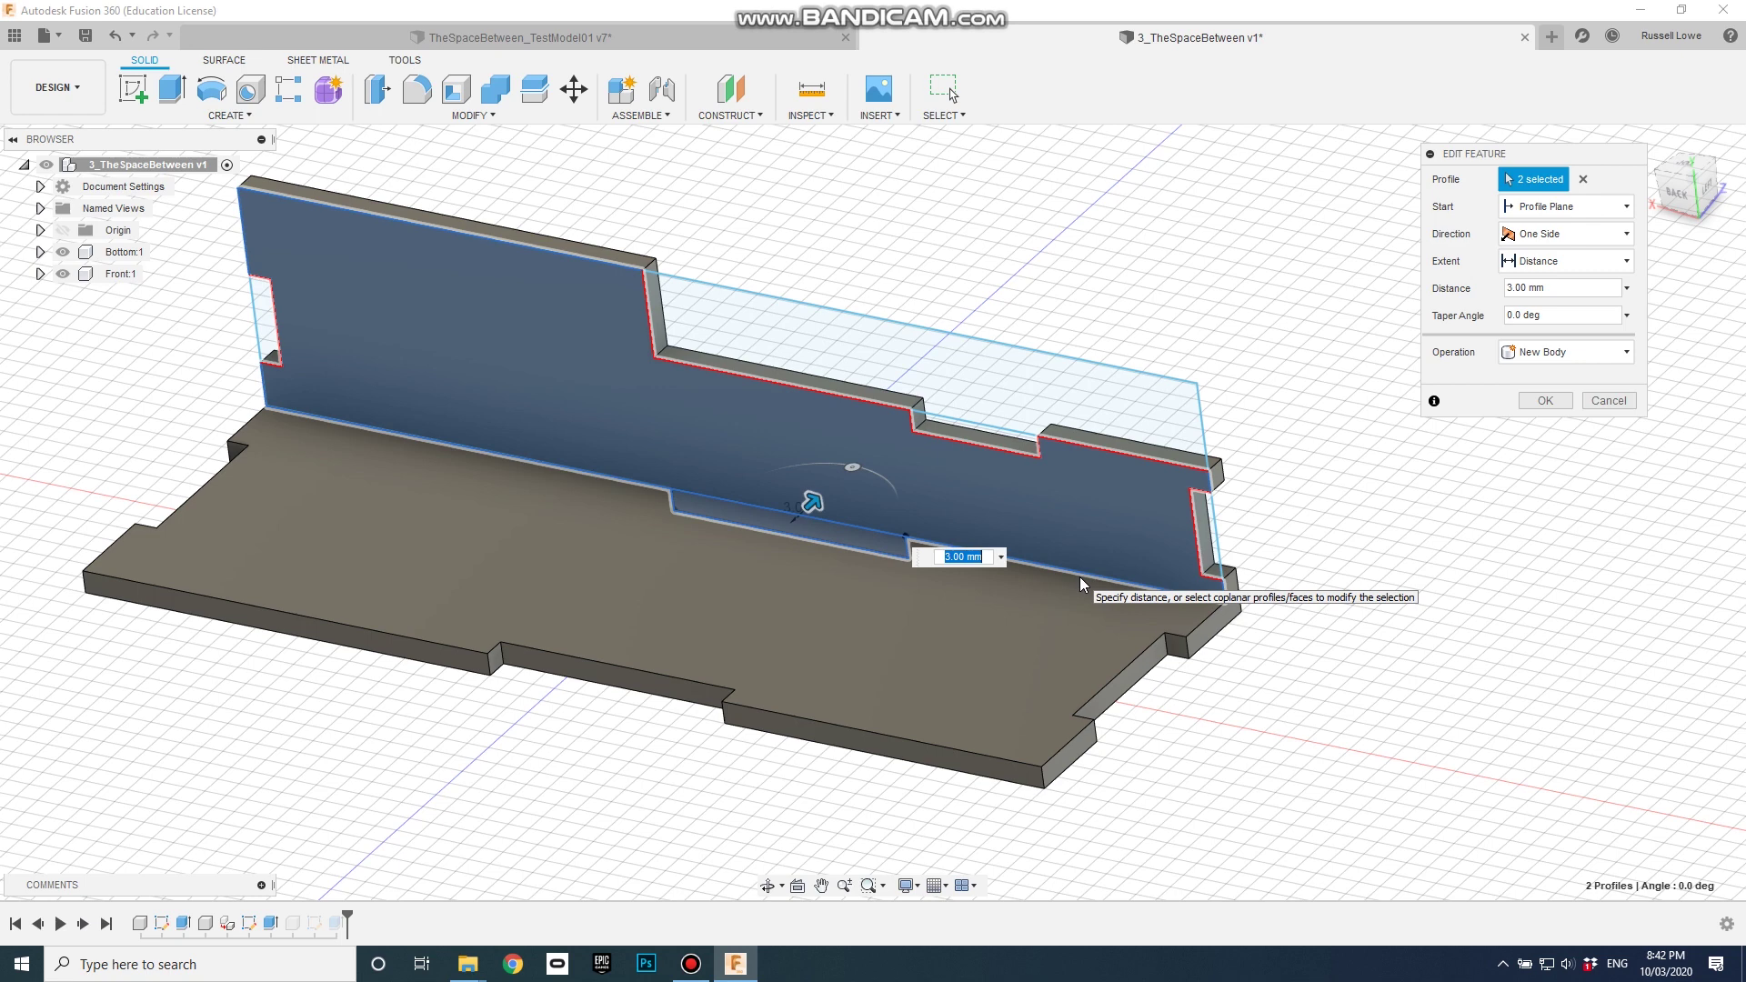
left_click(1546, 401)
middle_click_drag(1001, 597, 1232, 514)
key("Escape")
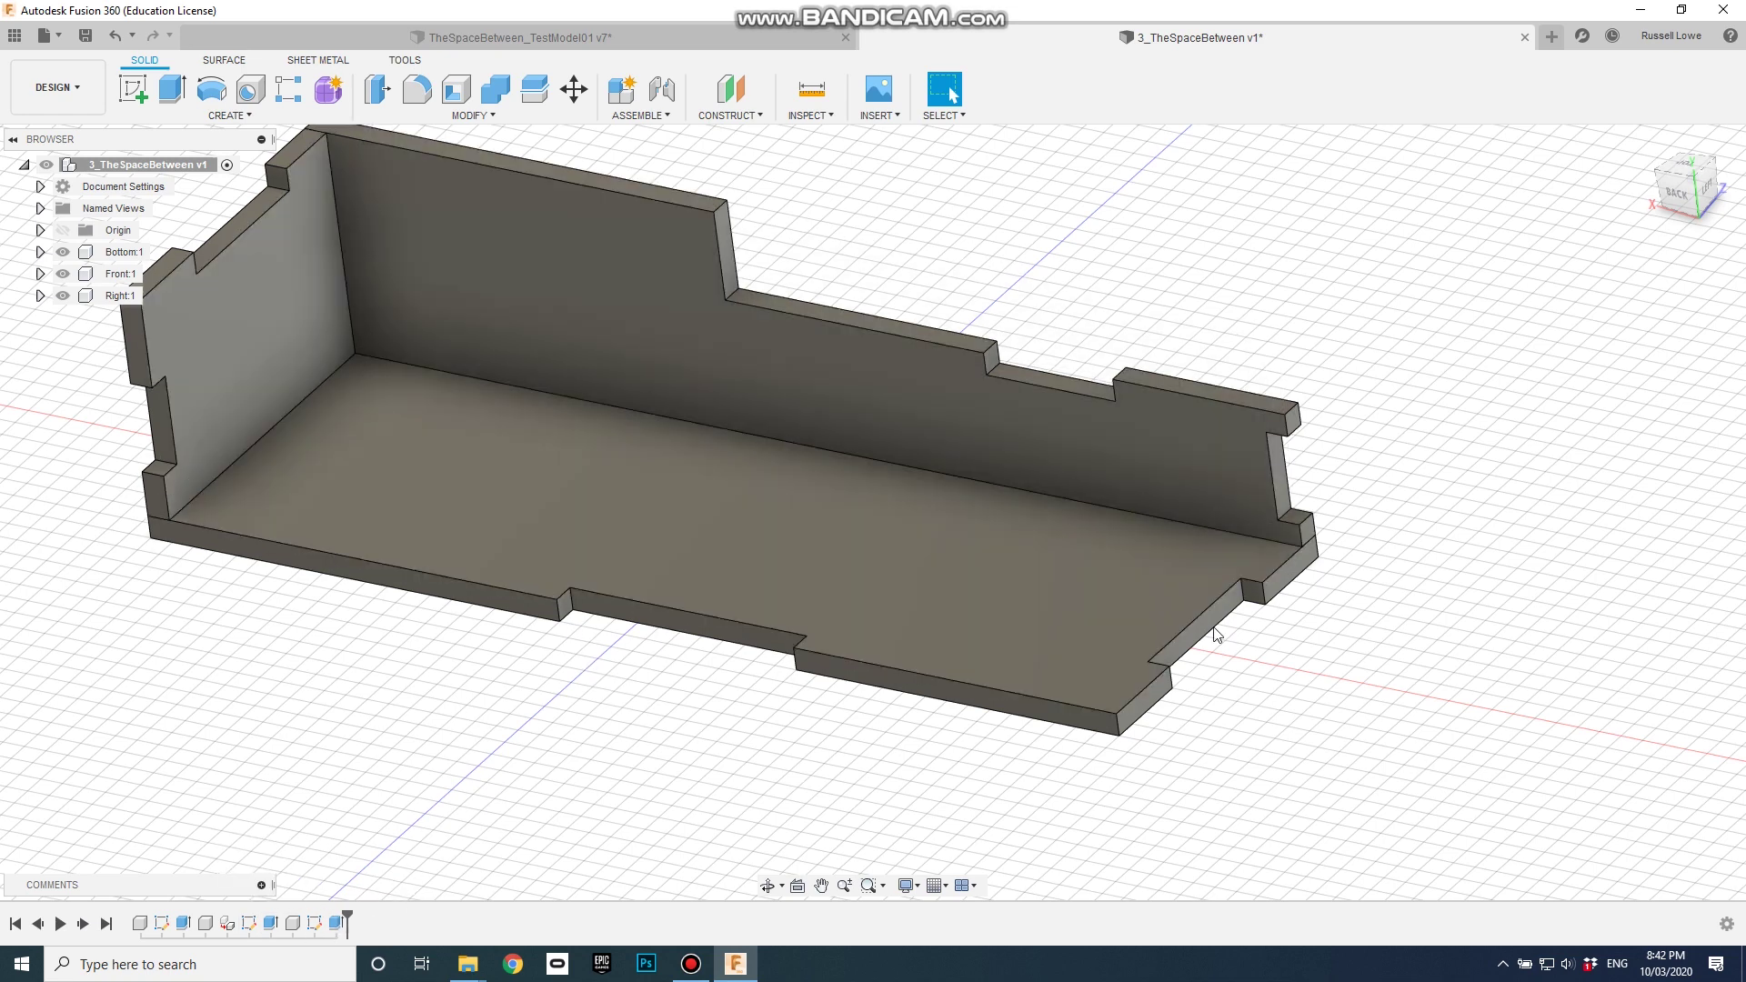
middle_click_drag(1128, 632, 1241, 668)
mouse_move(1083, 734)
middle_mouse_down("shift")
mouse_move(1006, 713)
mouse_move(919, 728)
mouse_move(1061, 753)
mouse_move(1067, 710)
mouse_move(1103, 713)
mouse_move(1089, 740)
middle_mouse_up("shift")
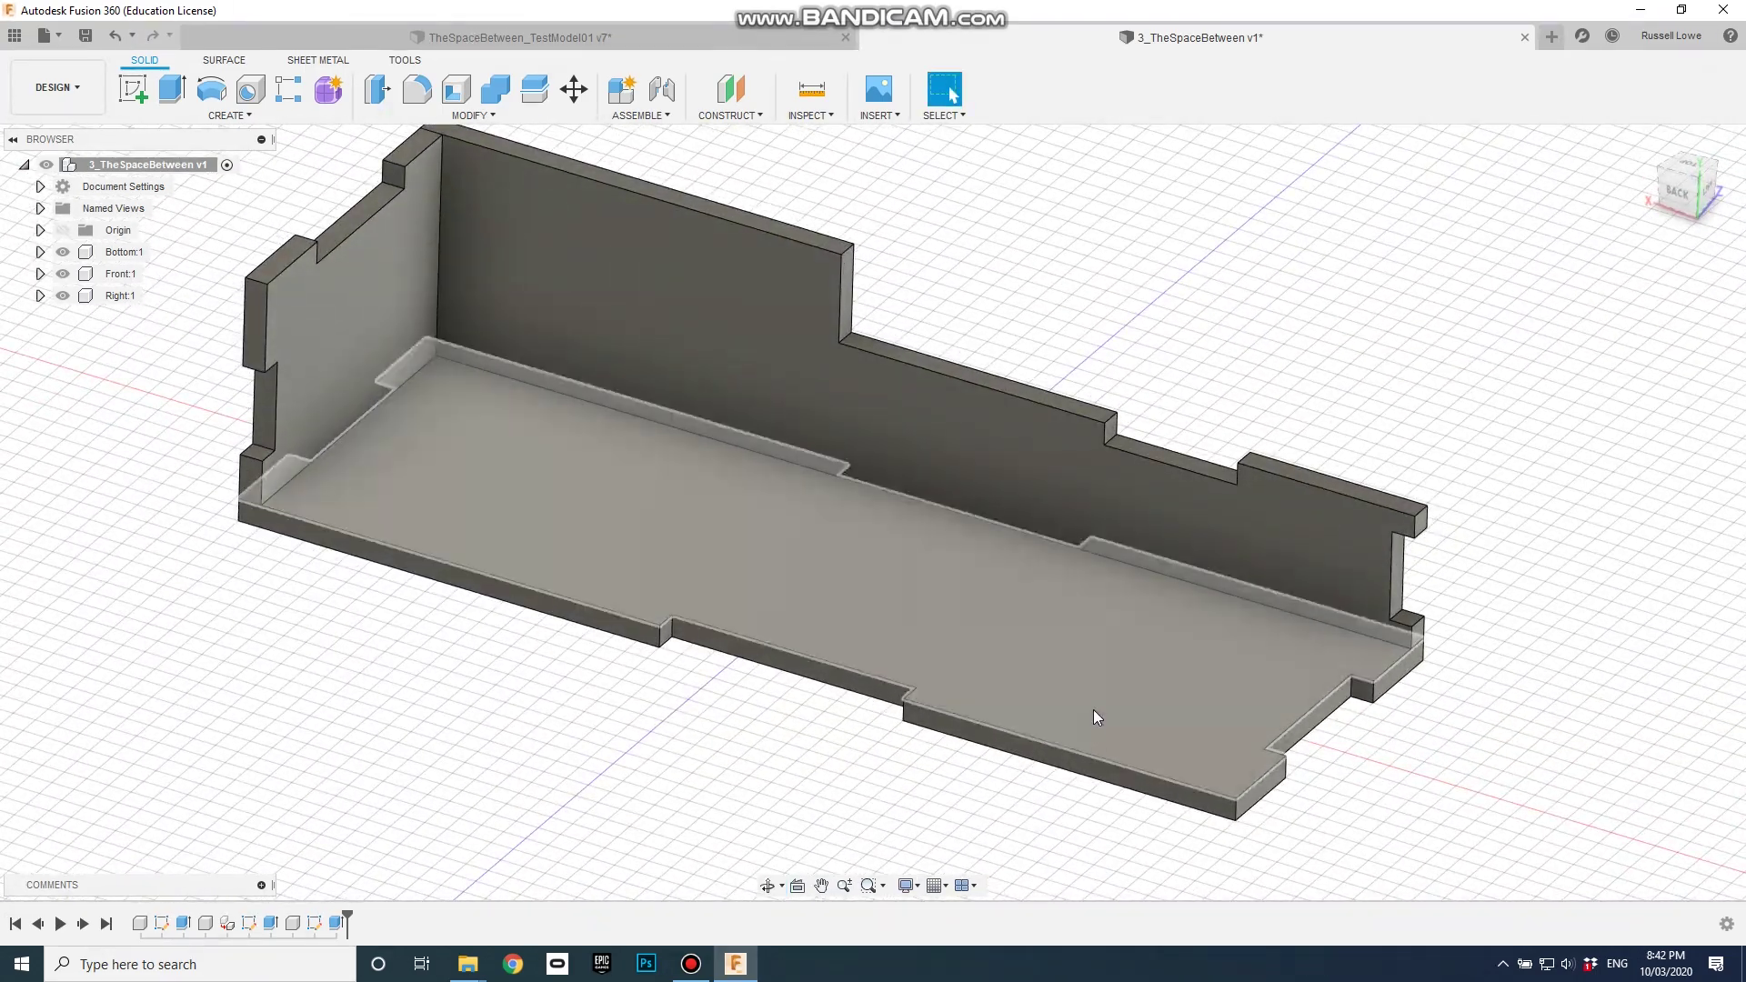
scroll(1093, 708, "down", 3)
scroll(996, 714, "up", 2)
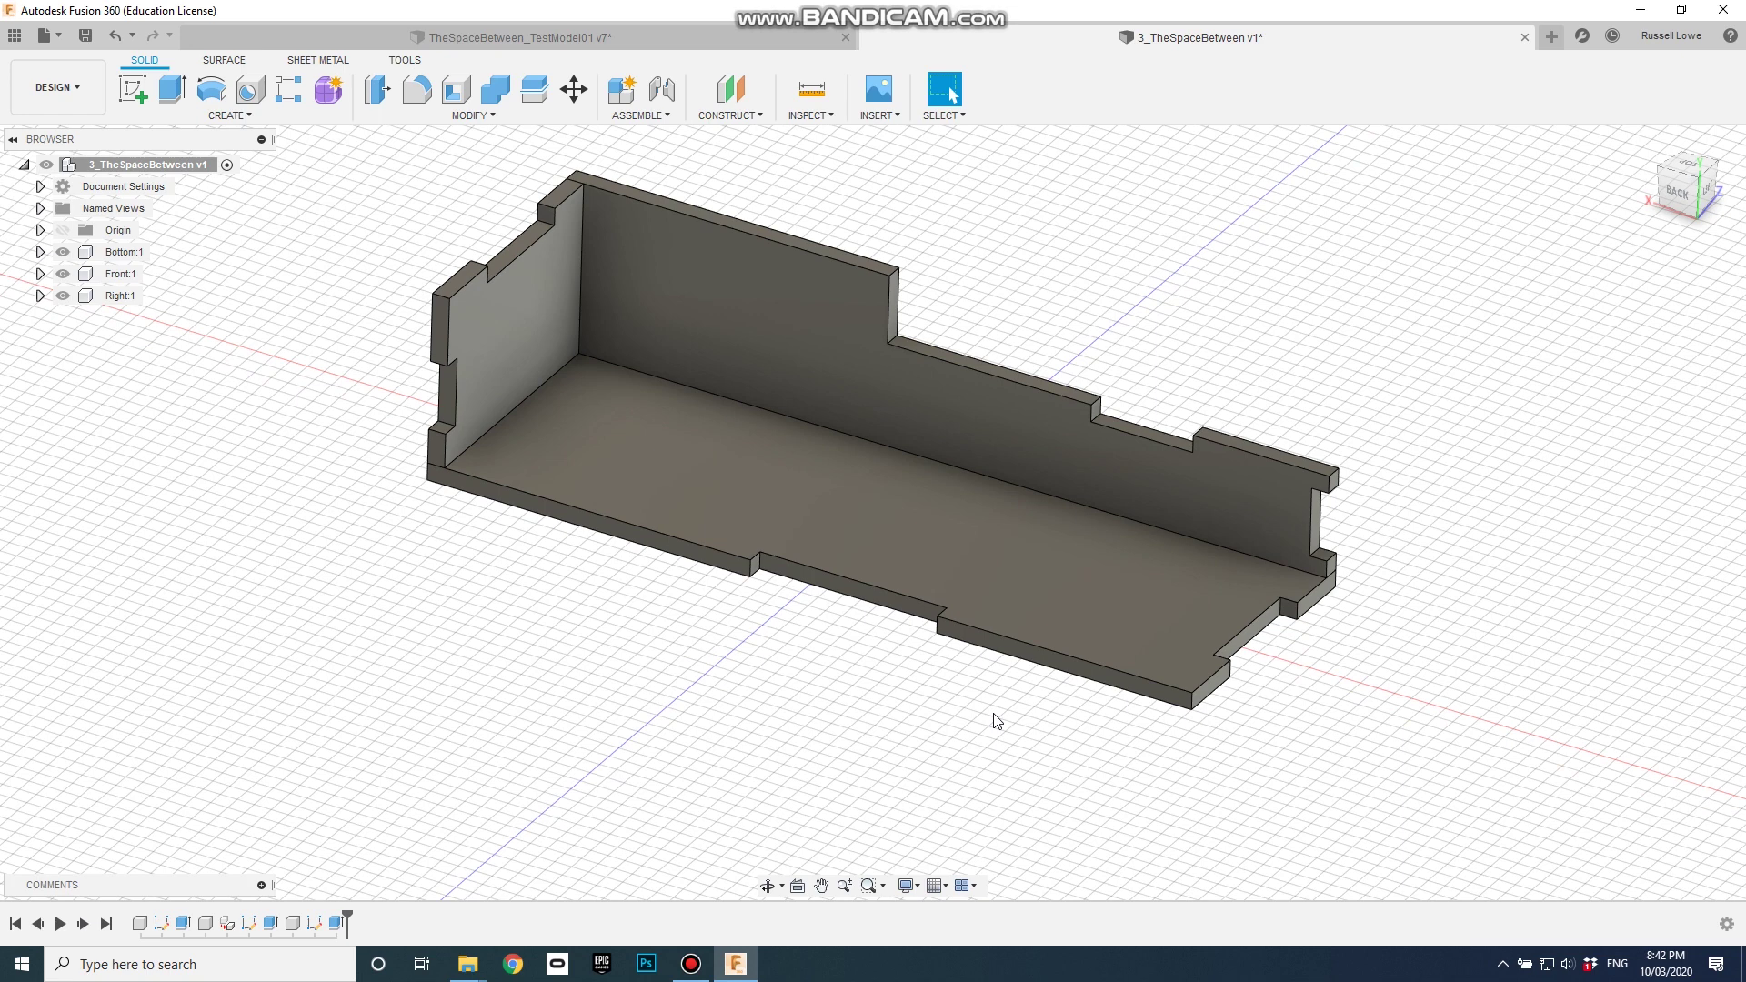
left_click(674, 116)
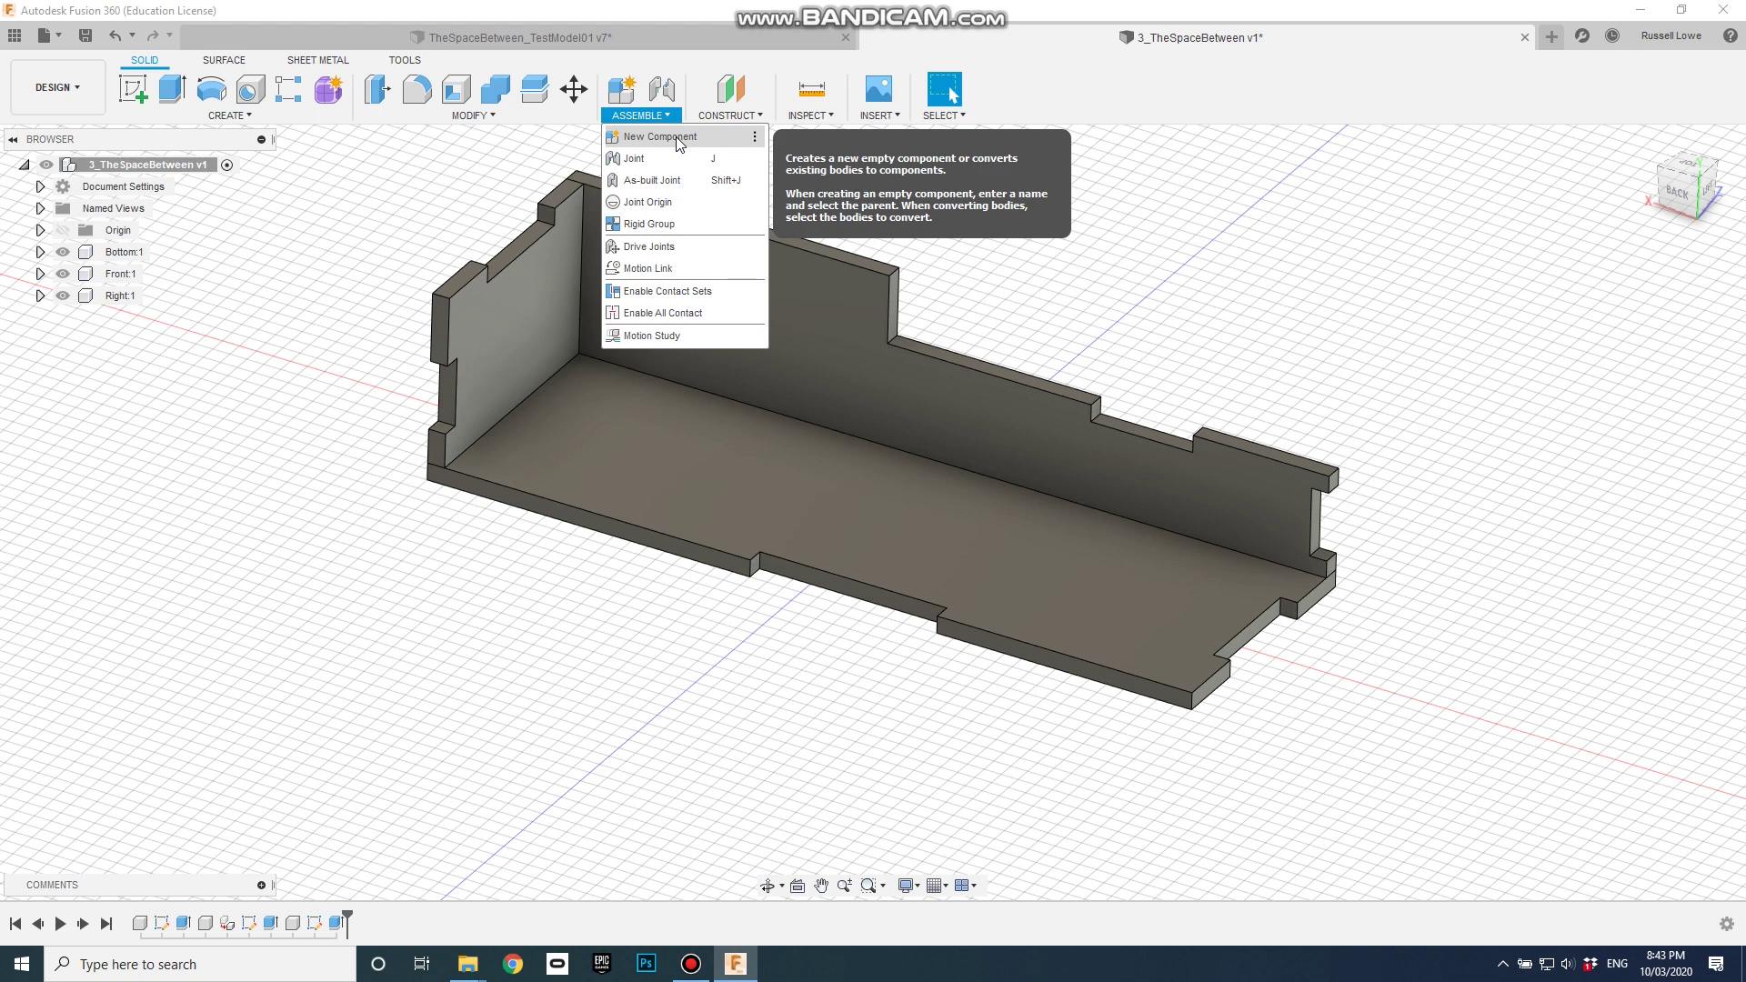
left_click(1015, 282)
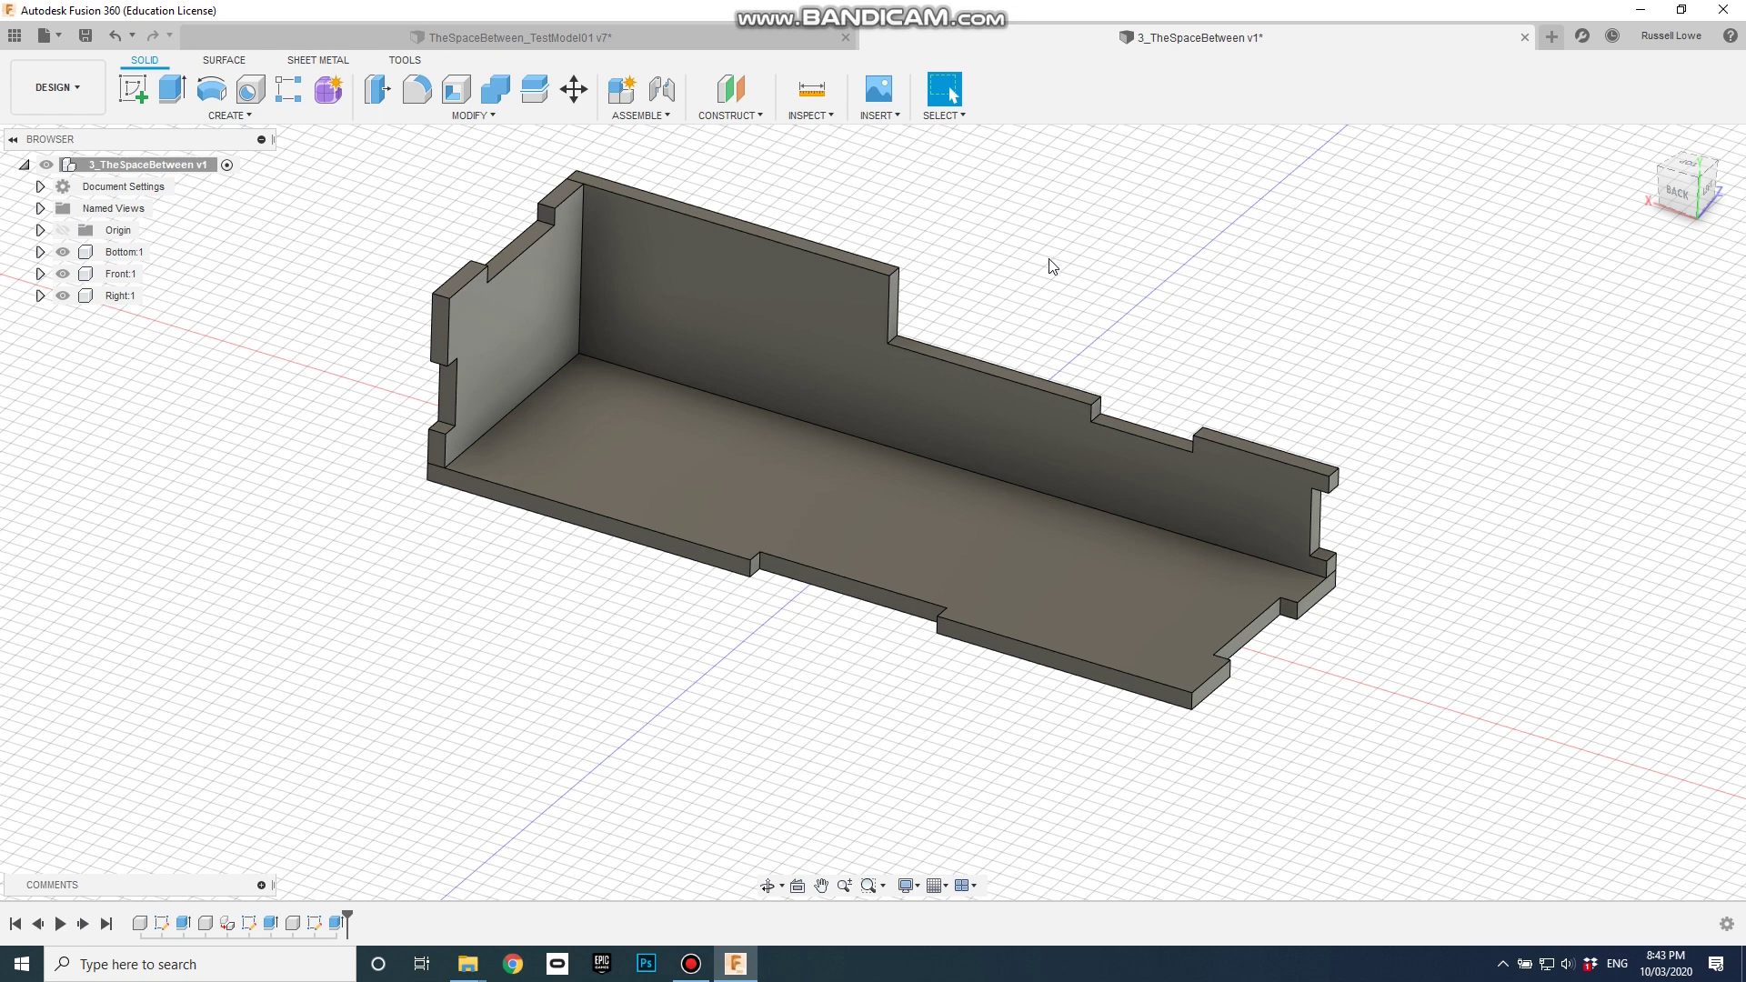
Draw a 6 × 3 mm rectangle on the left part of the Front sketch's top edge.
left_click(773, 348)
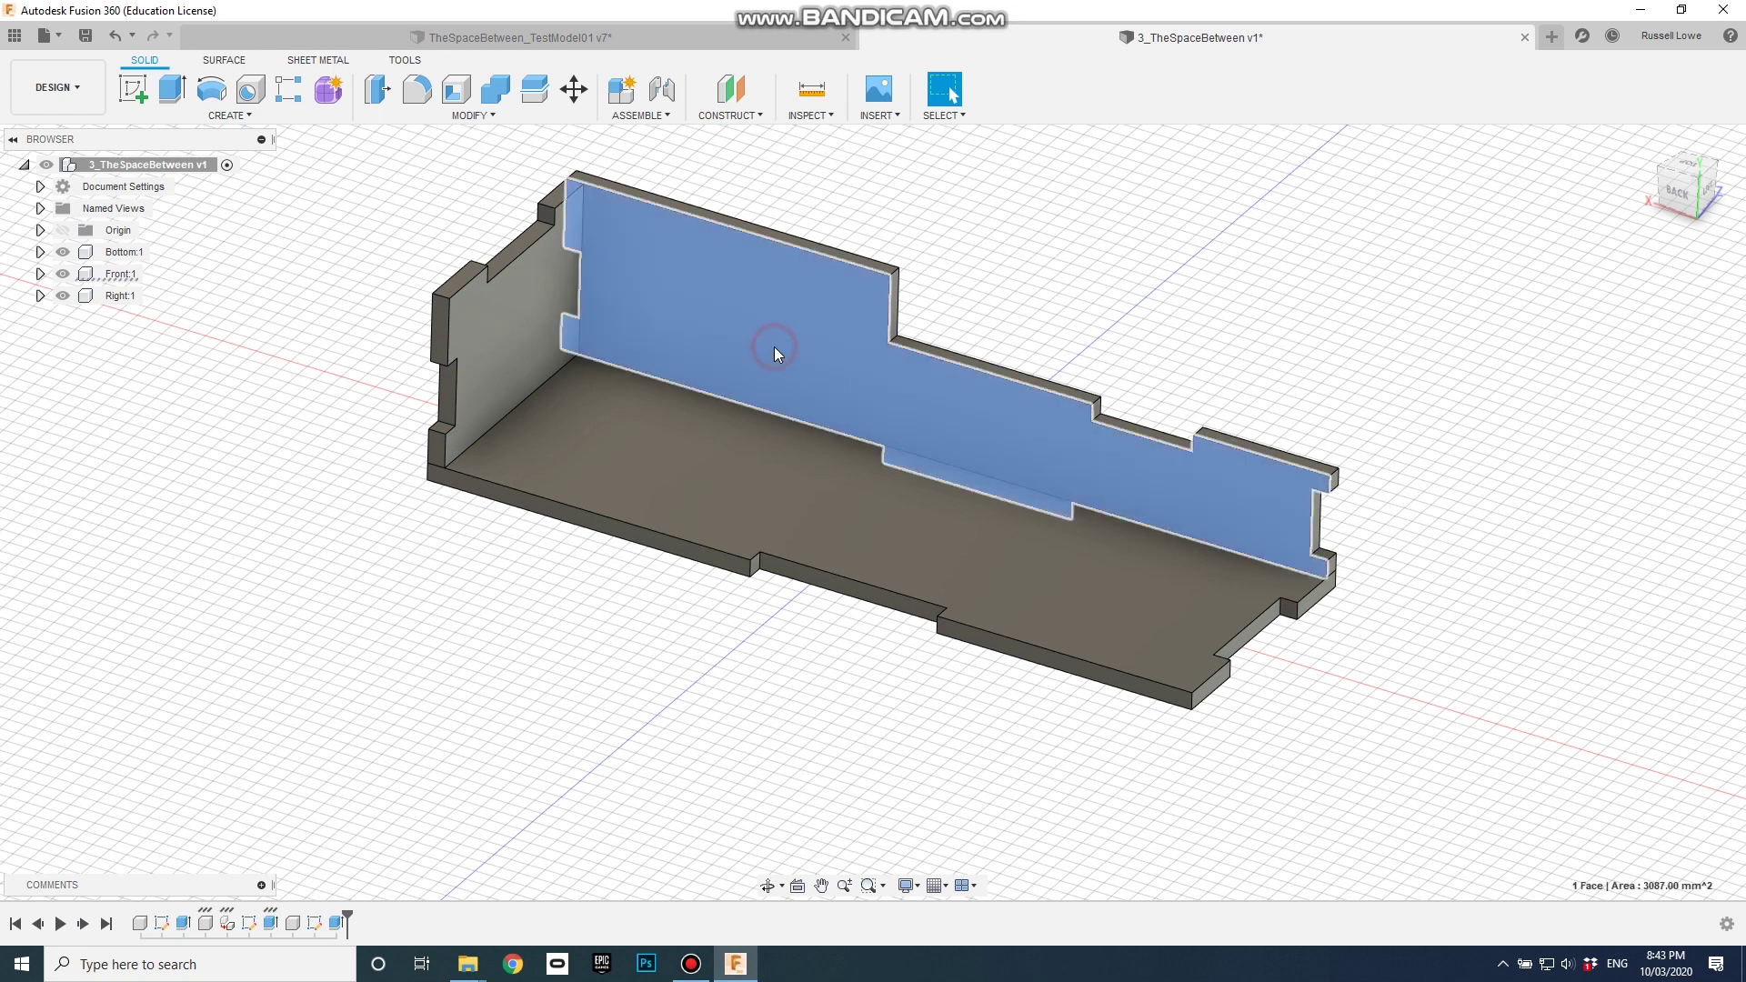
right_click(774, 346)
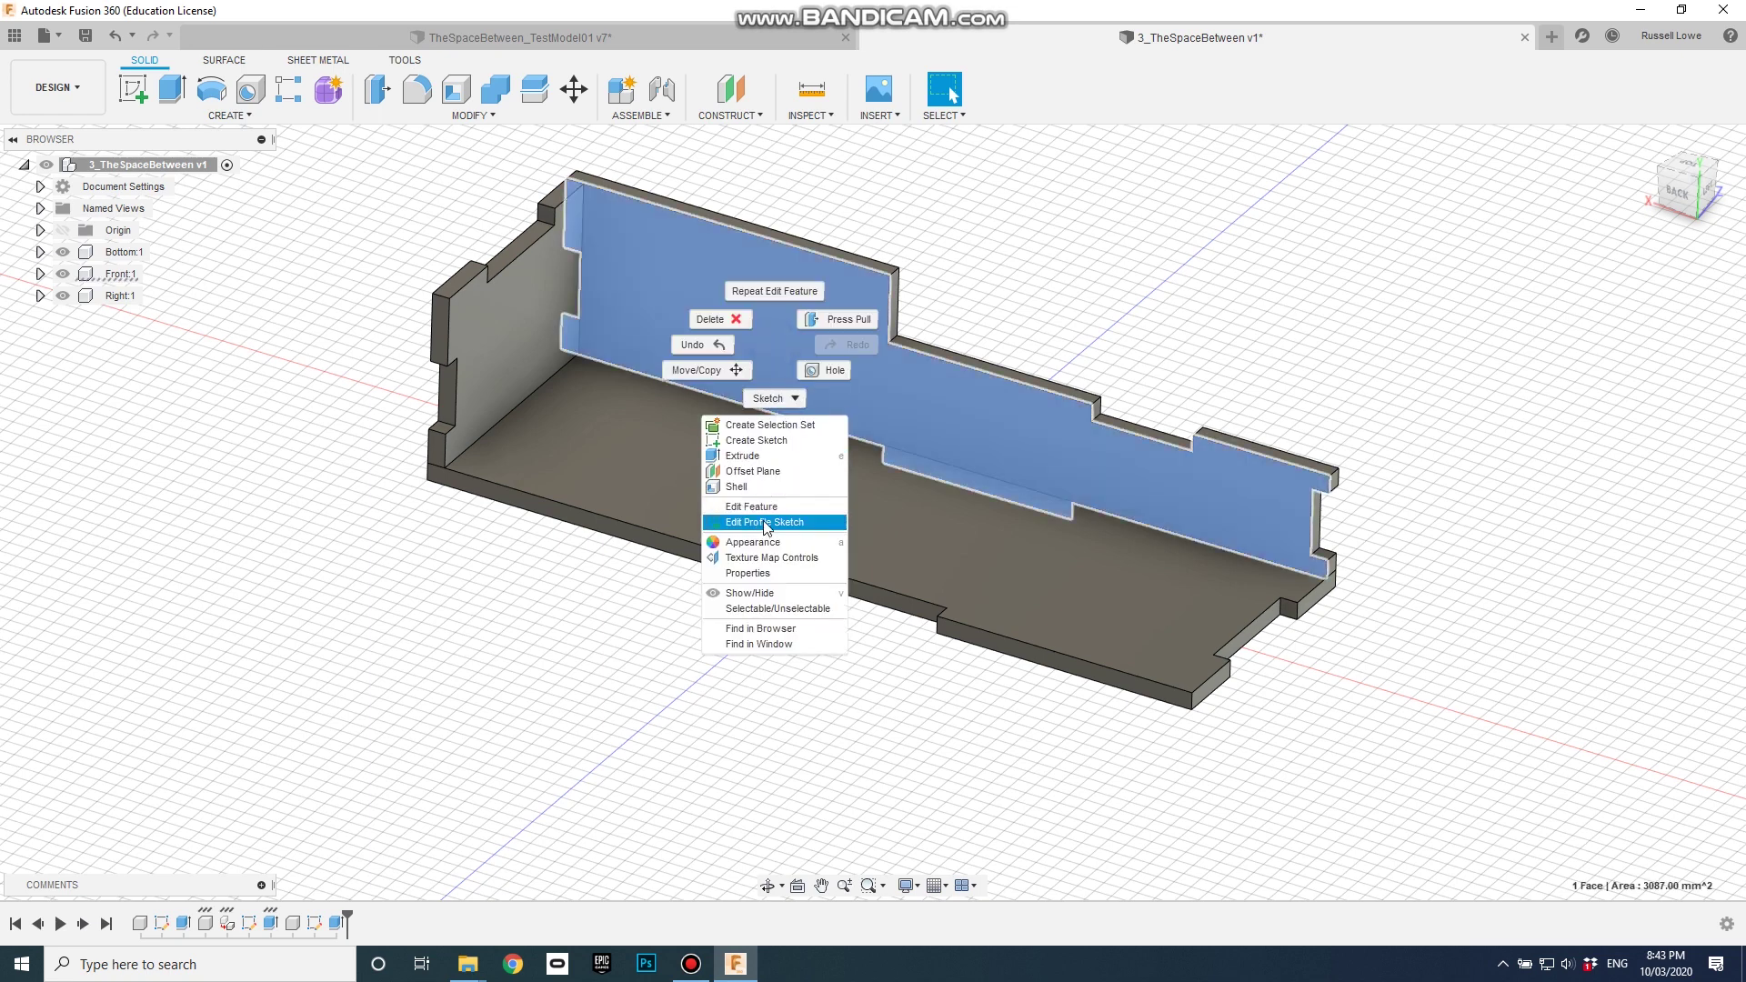
left_click(762, 522)
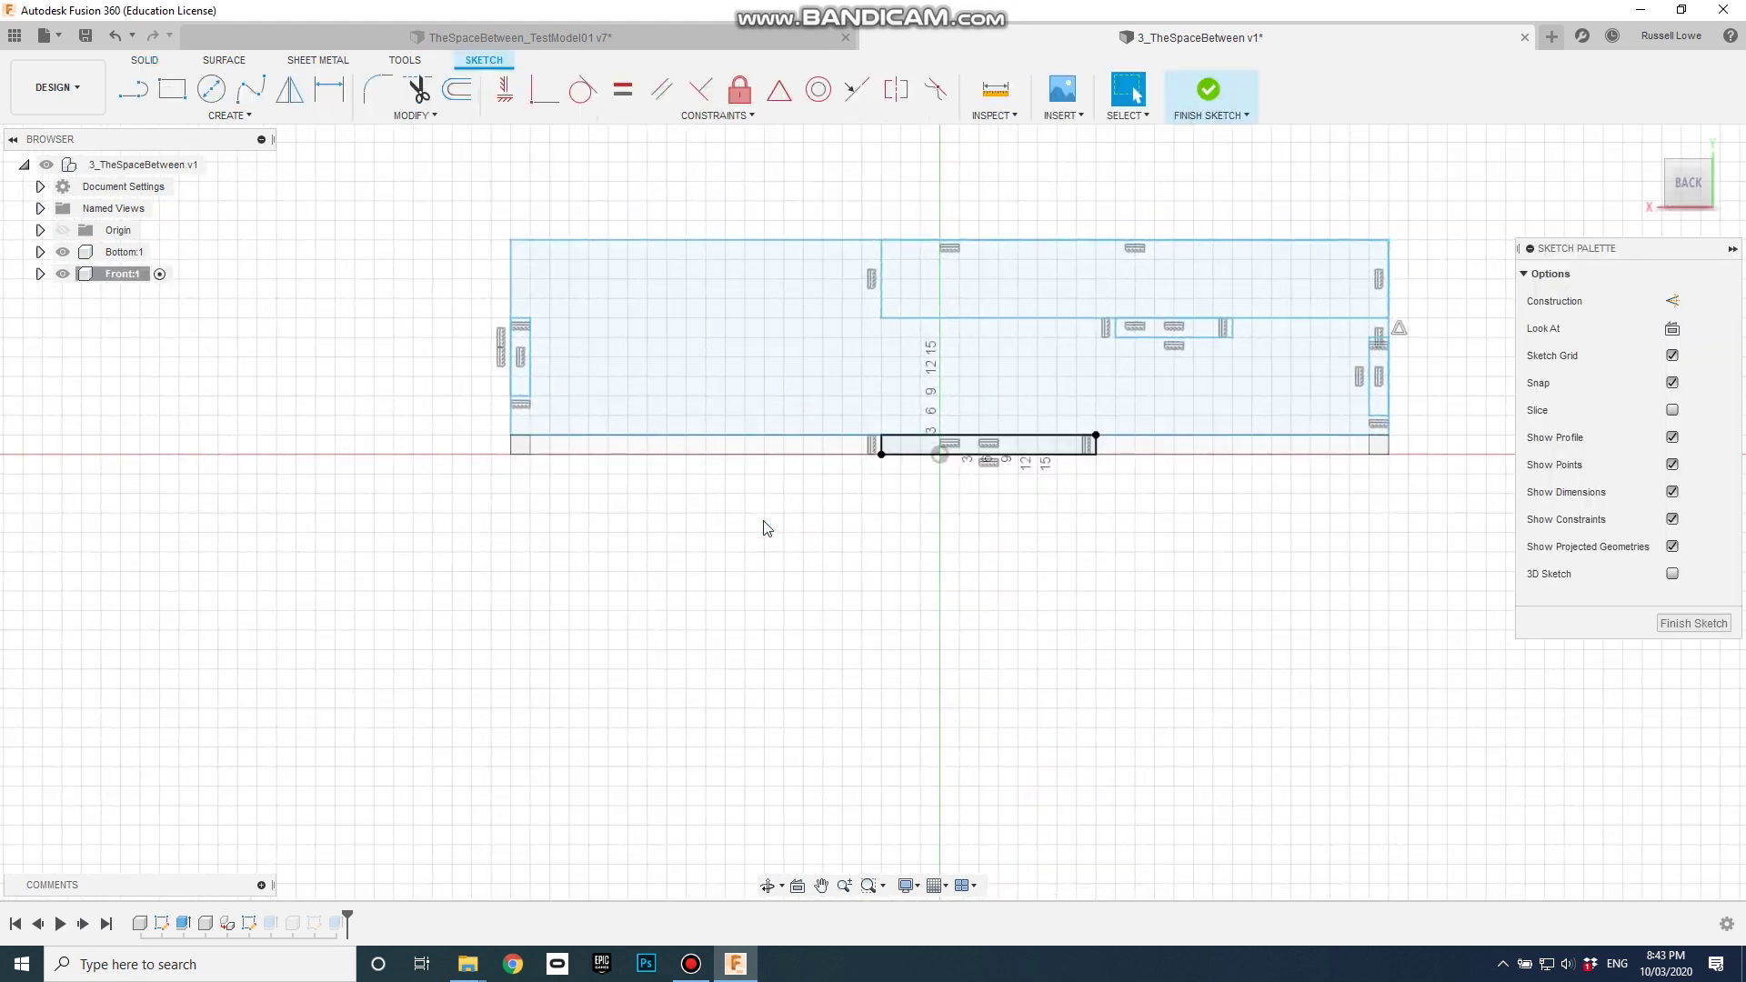
left_click(173, 90)
left_click(648, 241)
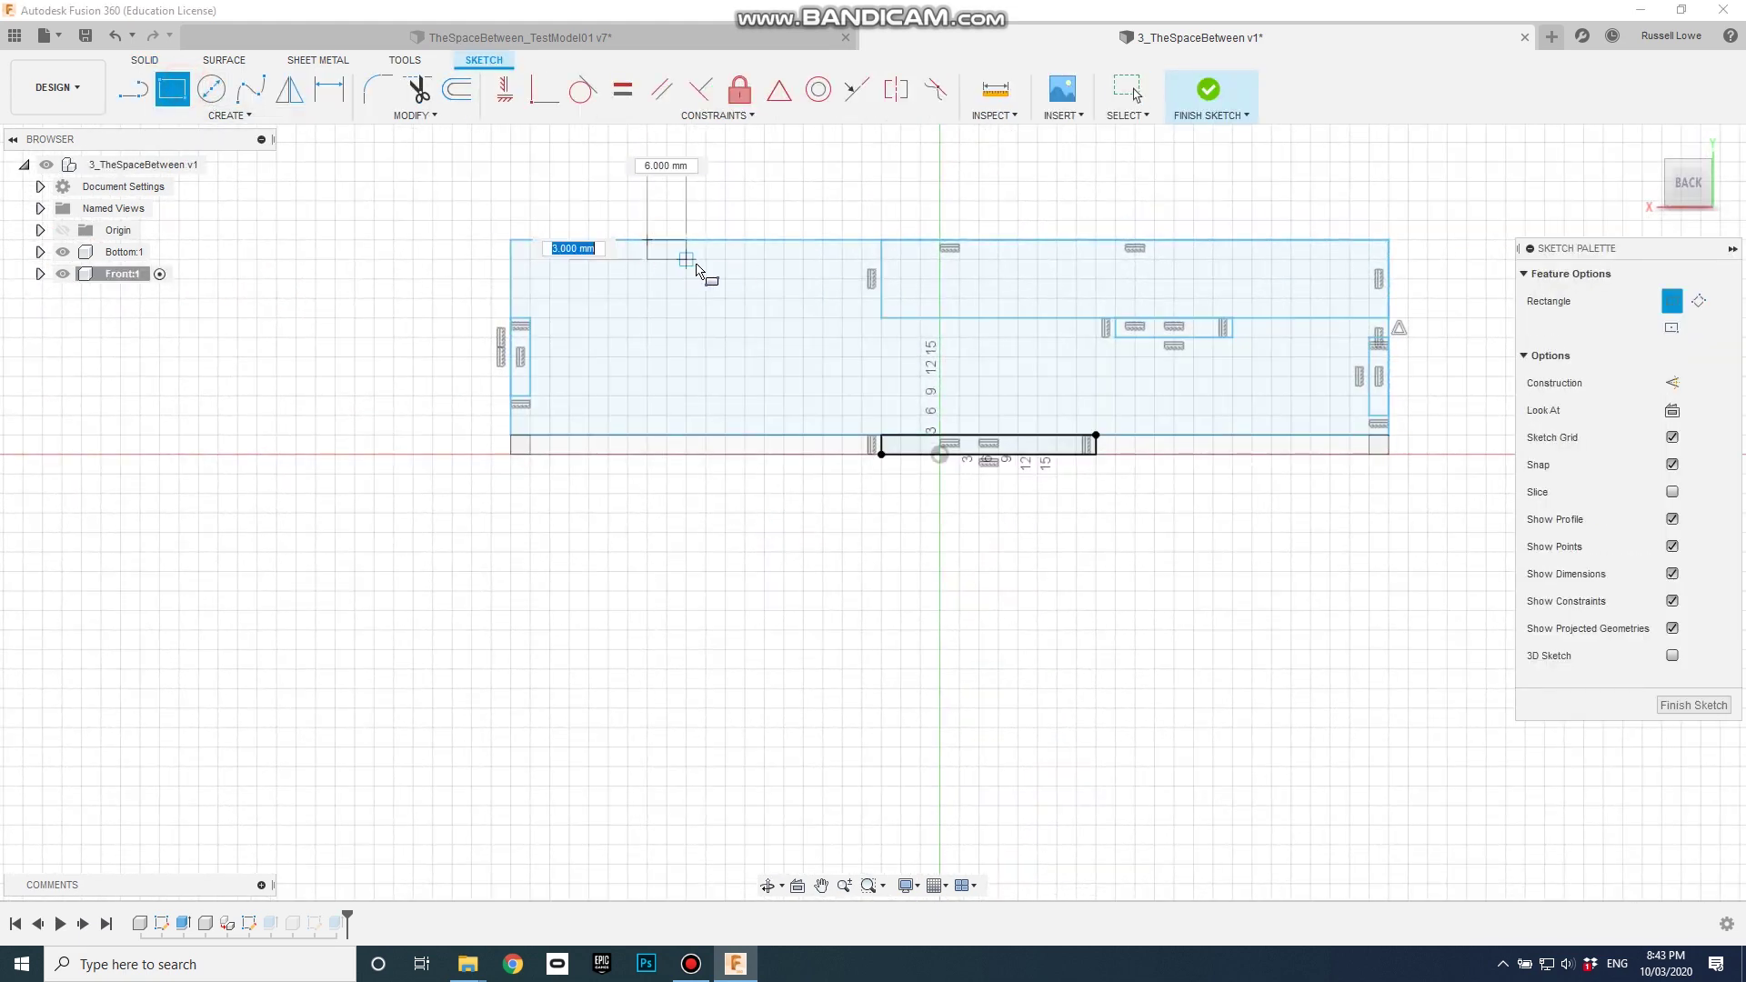
left_click(747, 261)
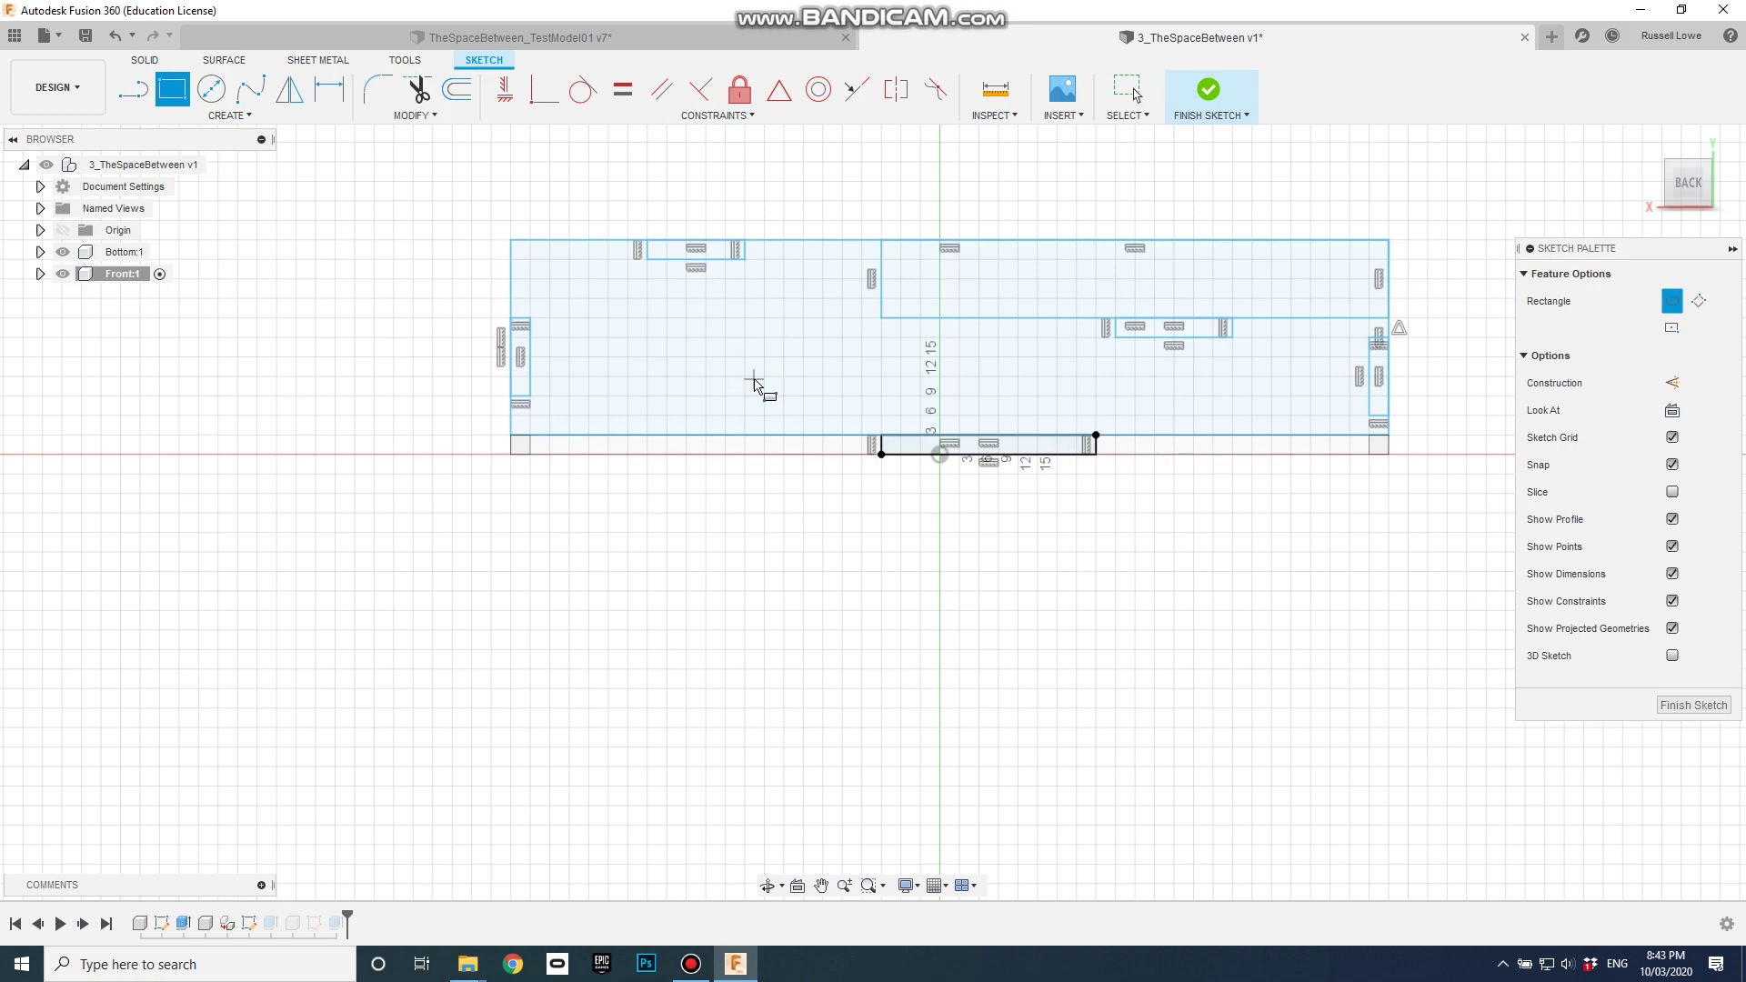
left_click(1208, 100)
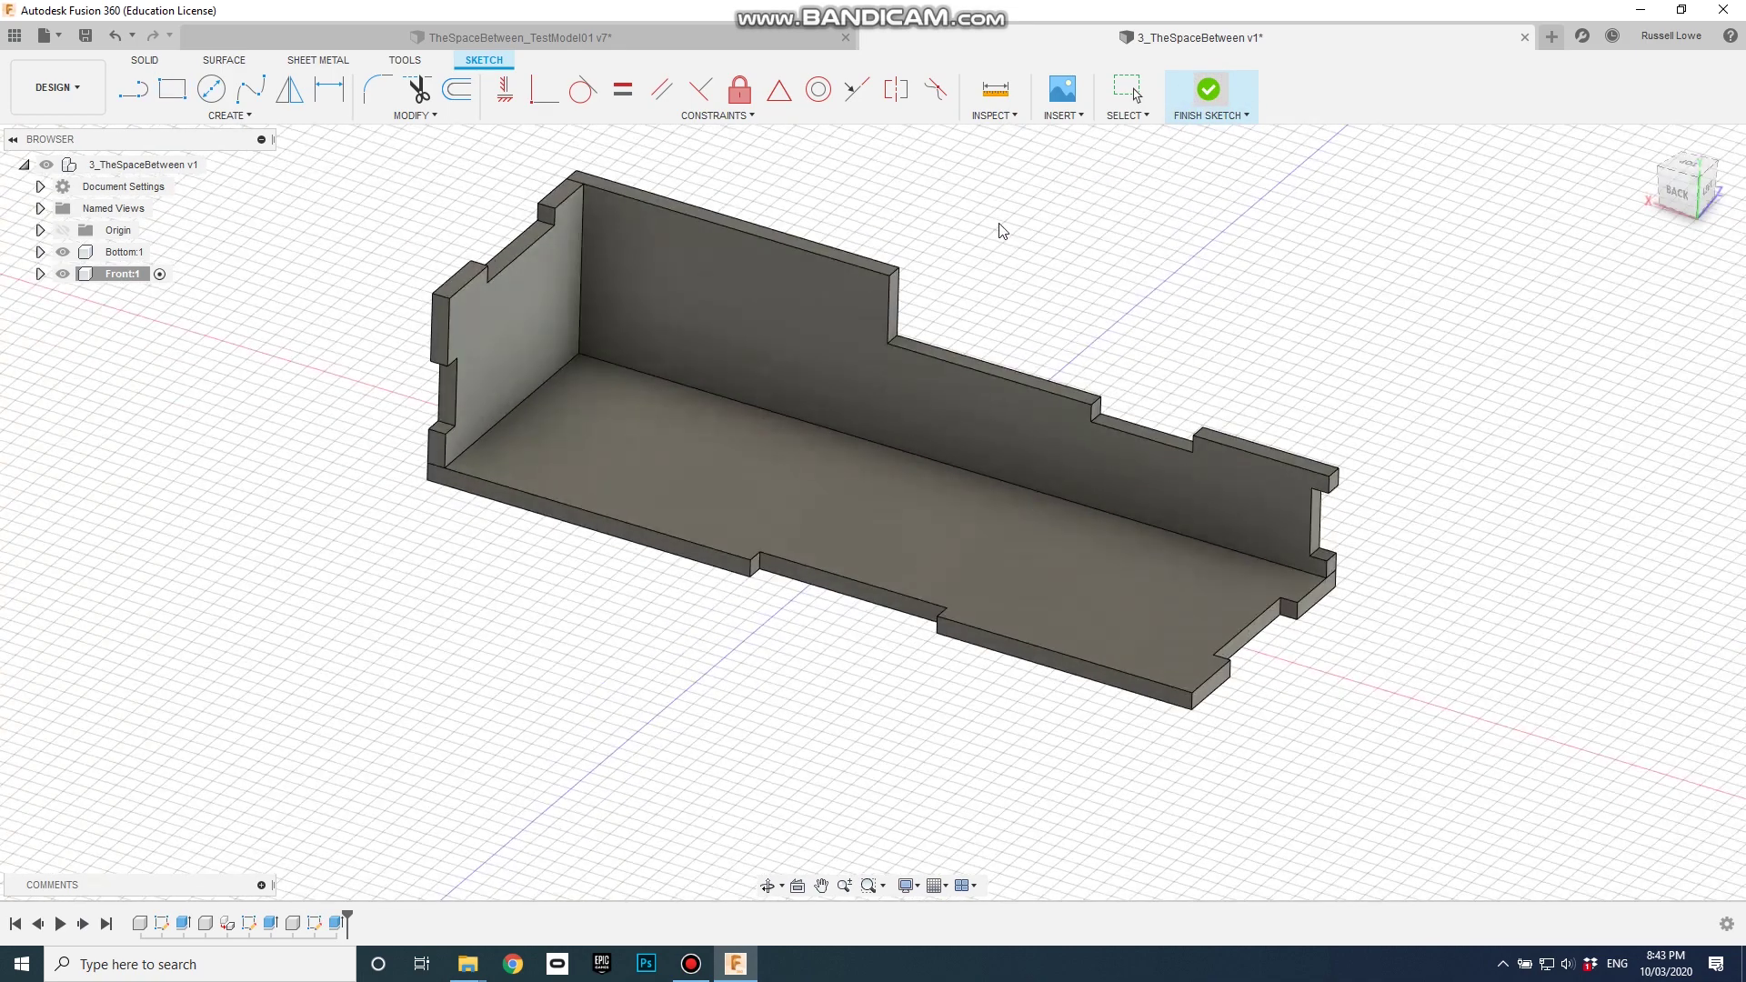
Edit the Front extrusion to exclude the new 6 × 3 mm slot profile.
right_click(756, 306)
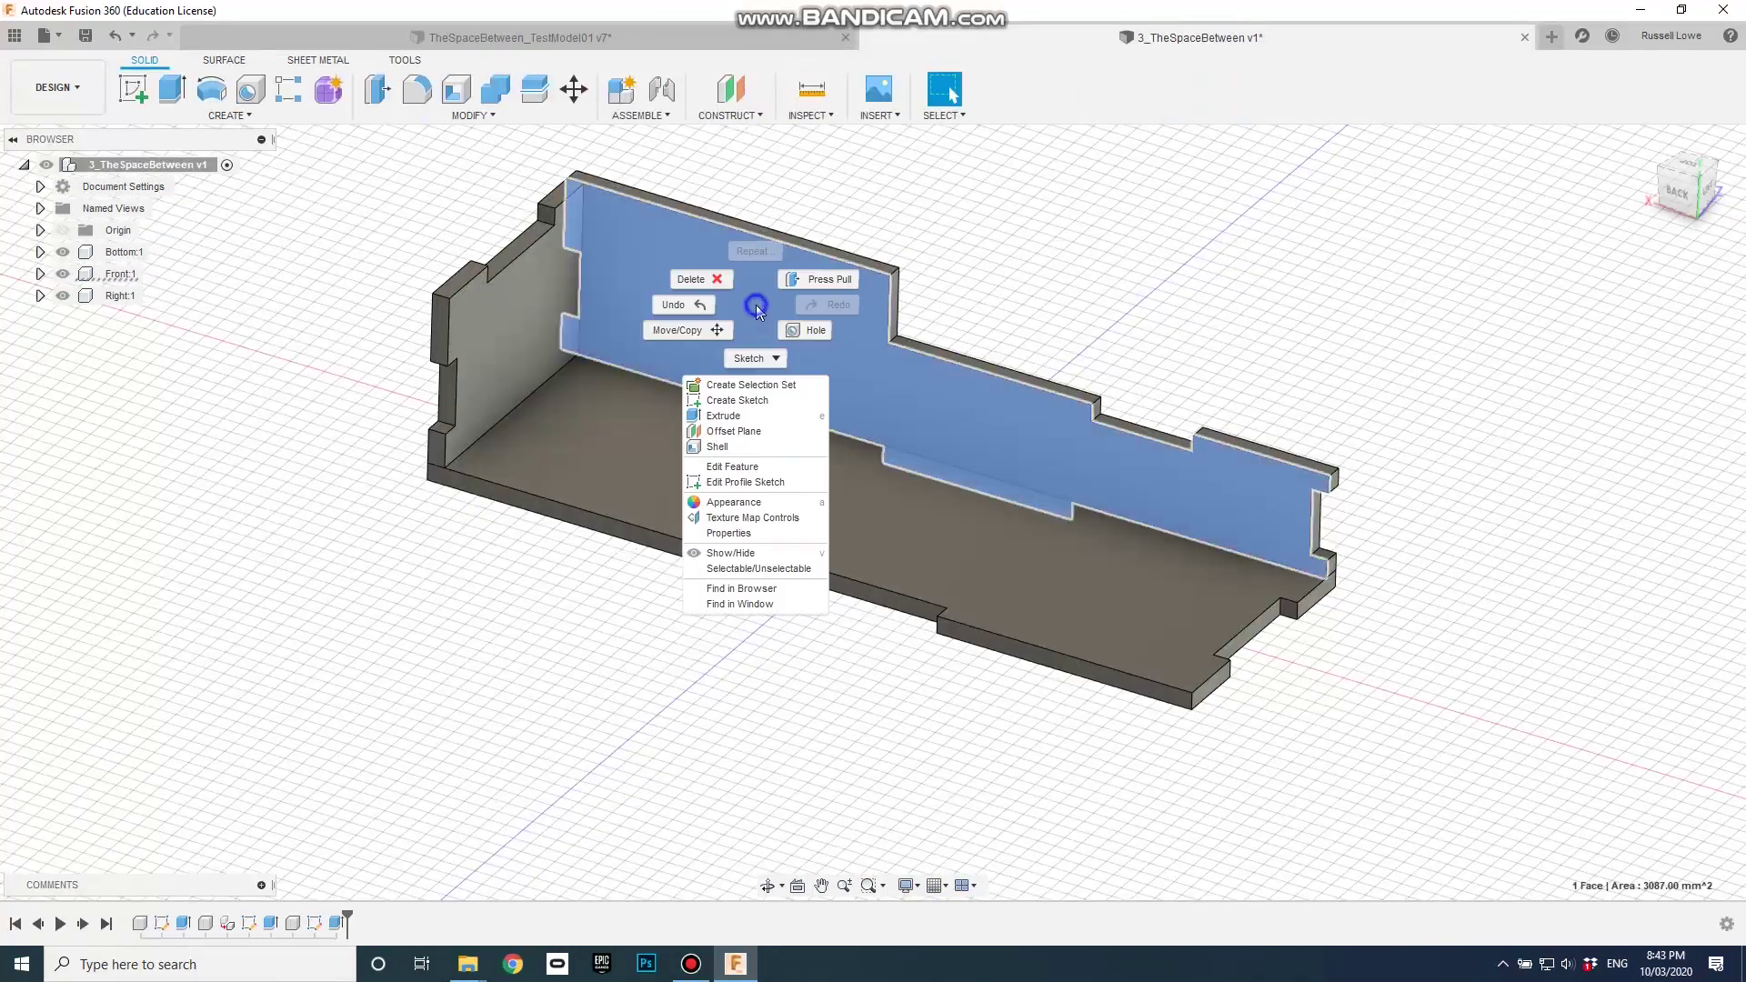
left_click(750, 470)
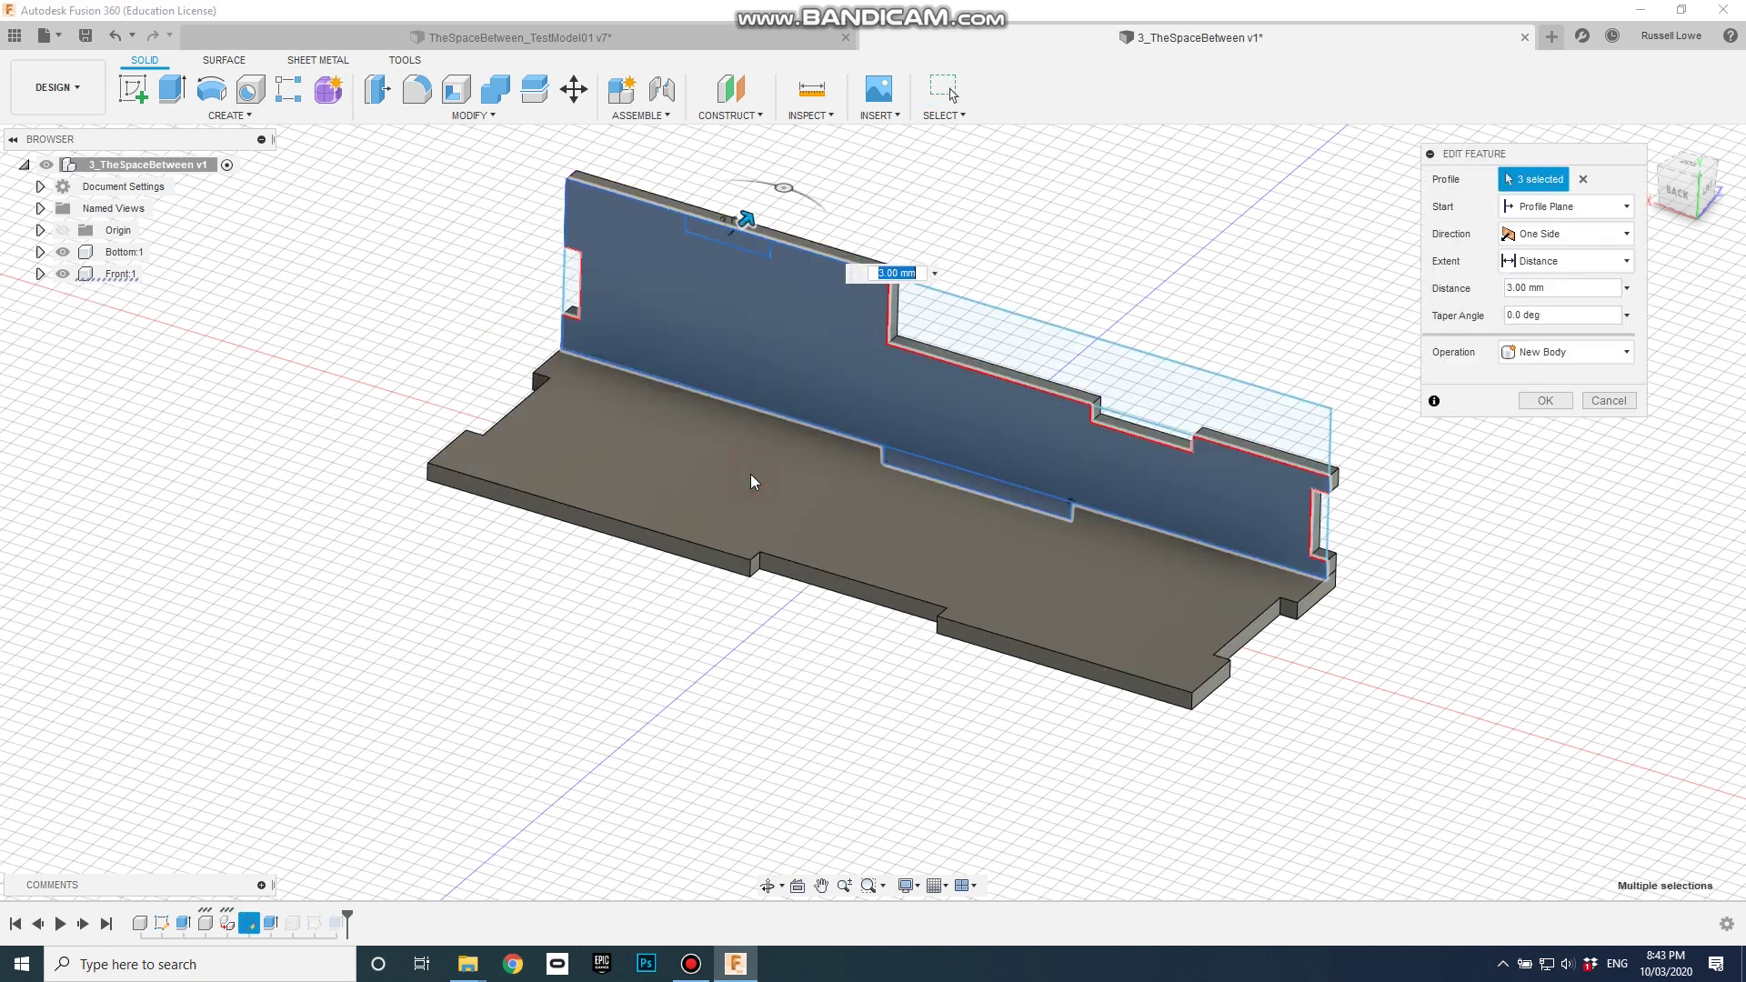
left_click(728, 234)
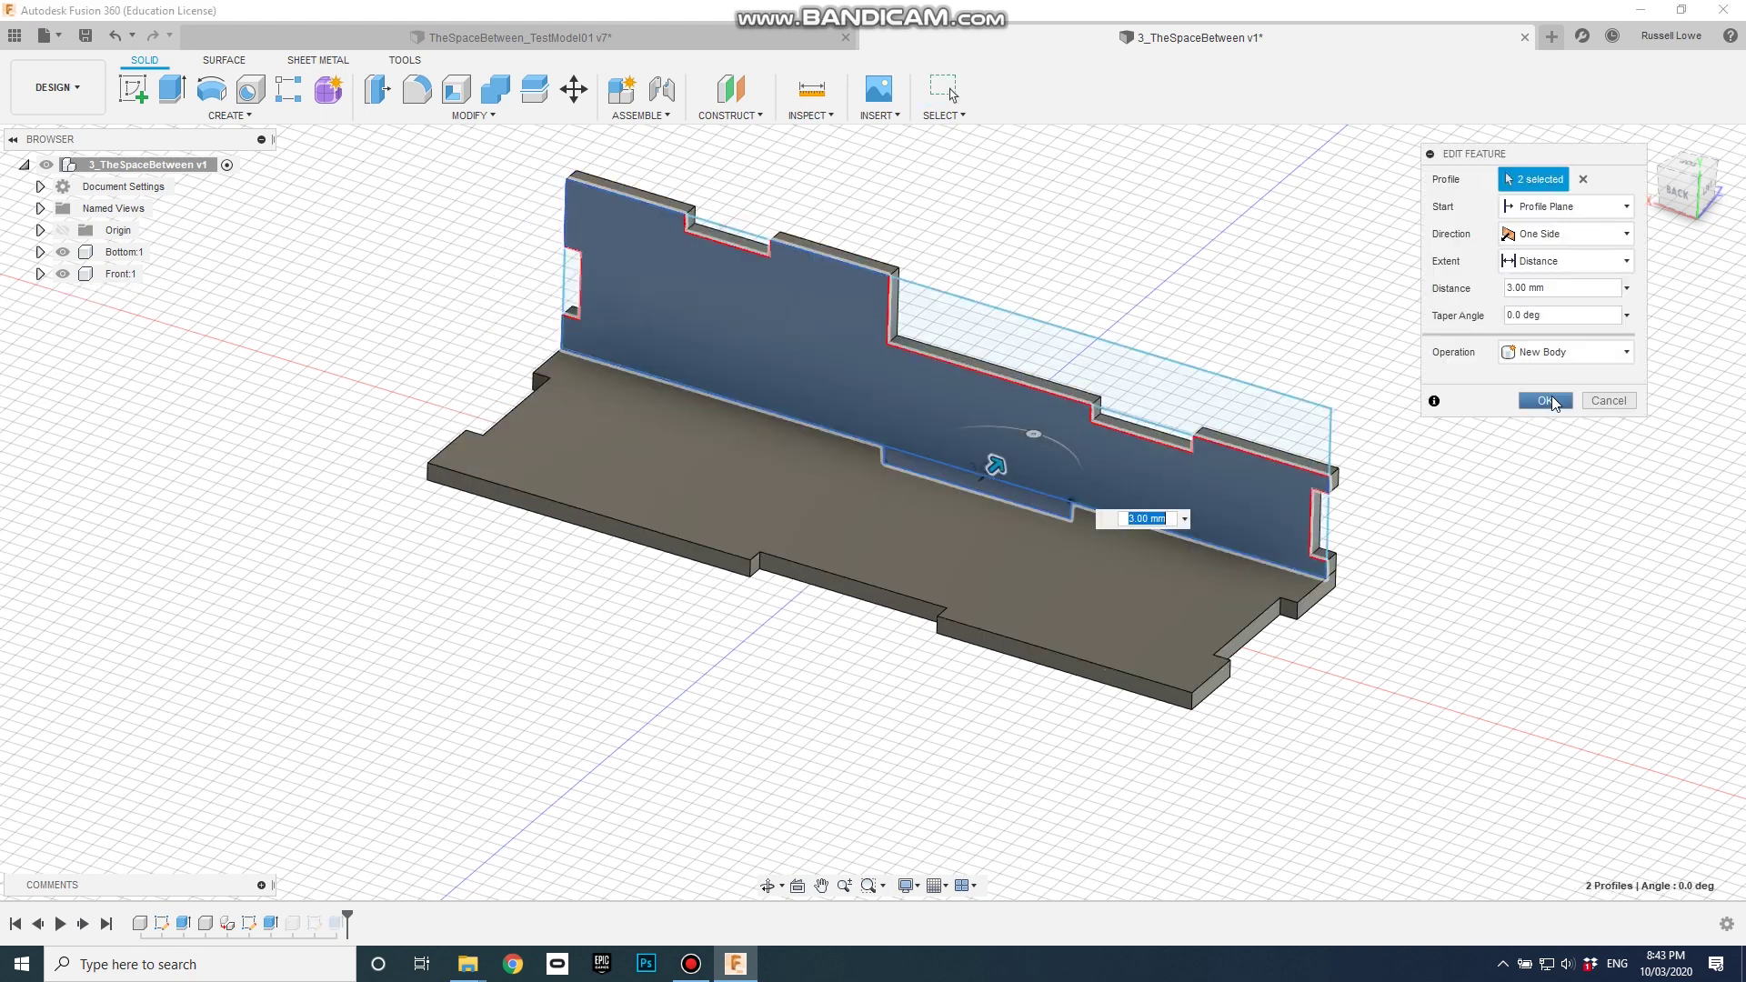
left_click(1551, 400)
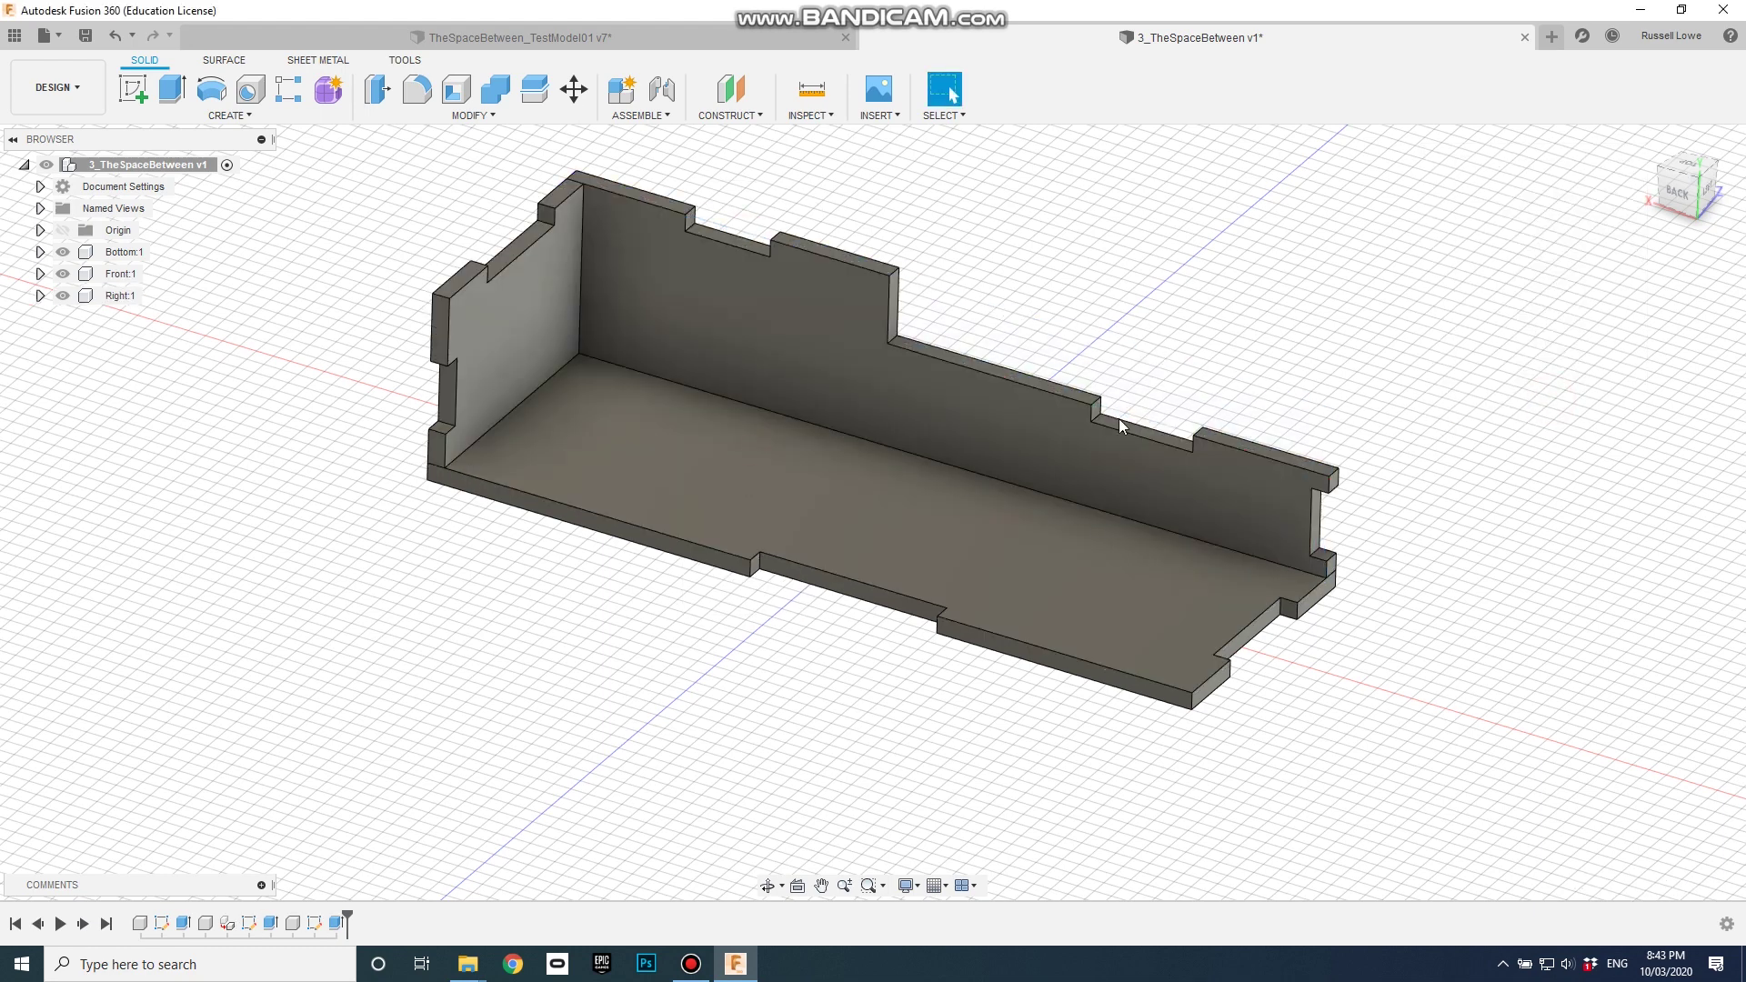
middle_click_drag(1000, 564, 984, 581)
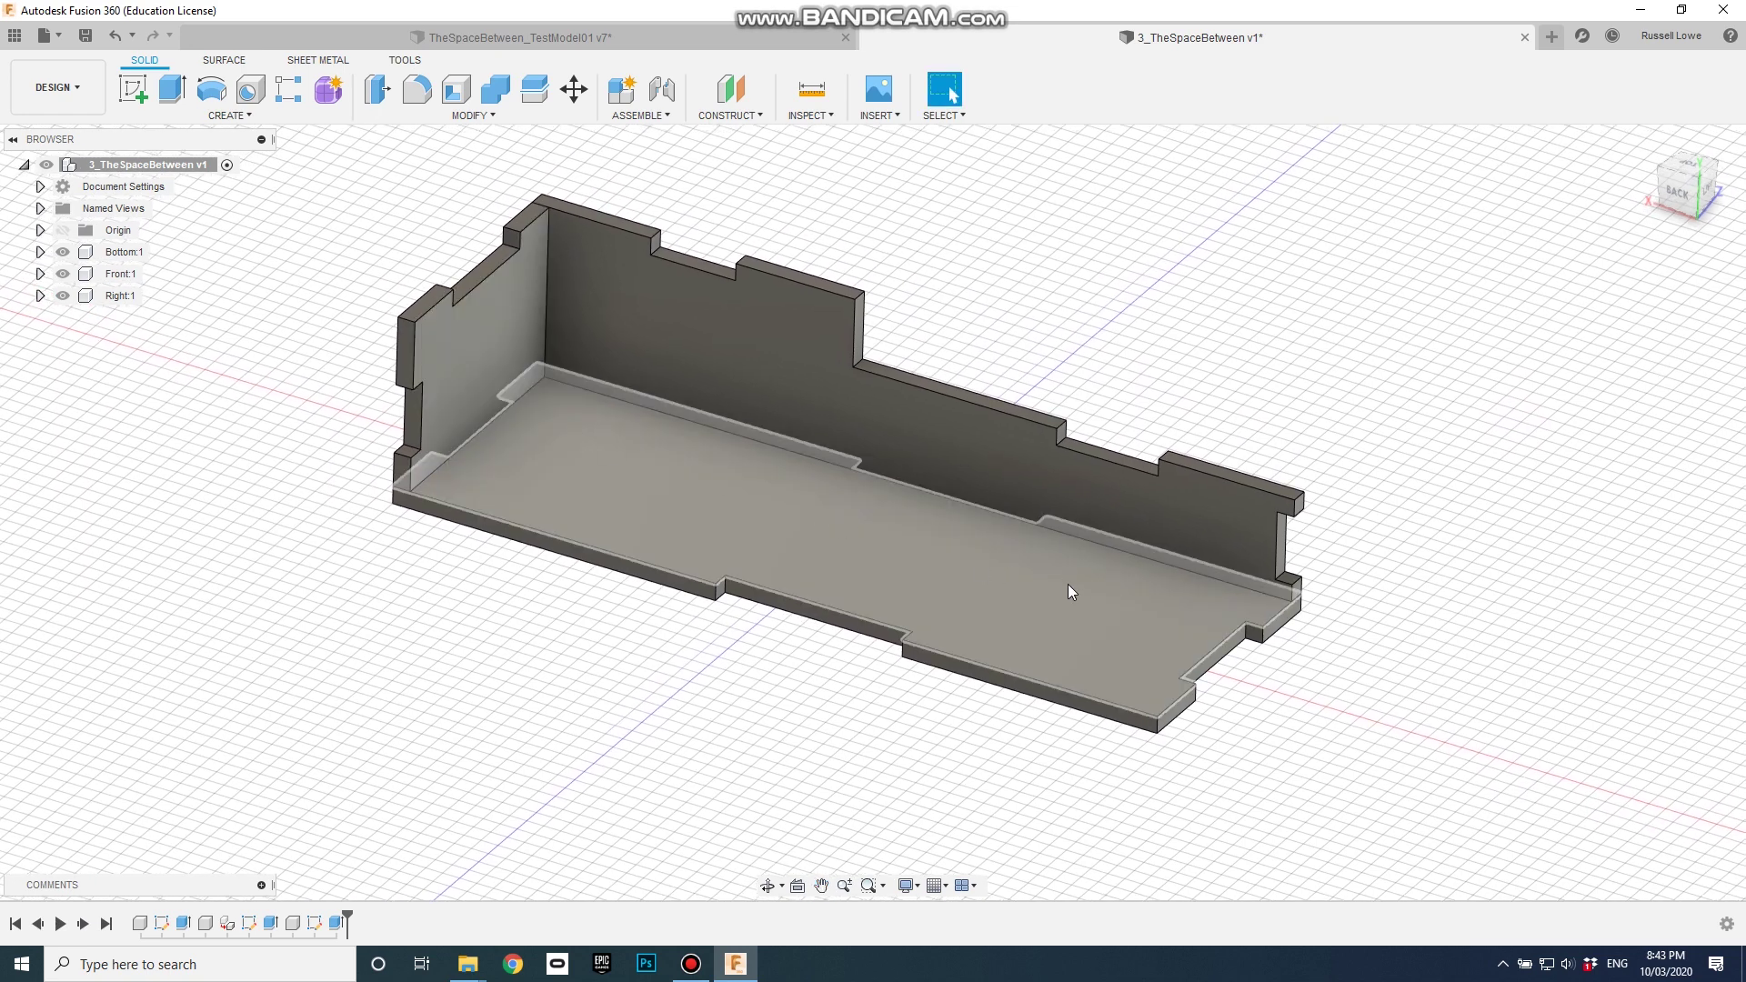